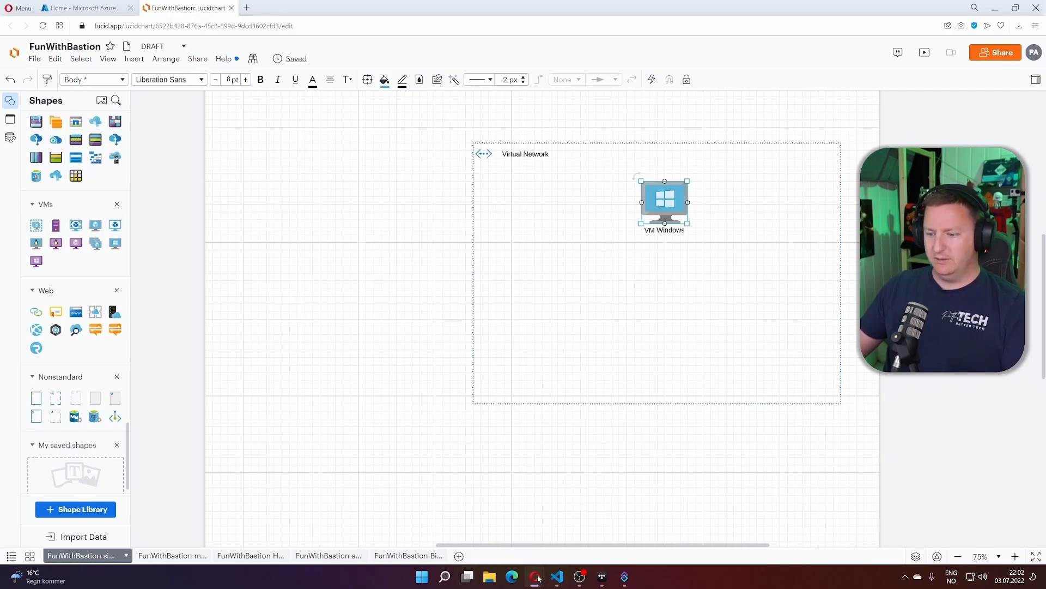
Switch to the Azure portal, open the resource groups and start a new one named FunWithBastion-simple
{"action": "left_click", "coordinate": [83, 9]}
{"action": "left_click", "coordinate": [227, 142]}
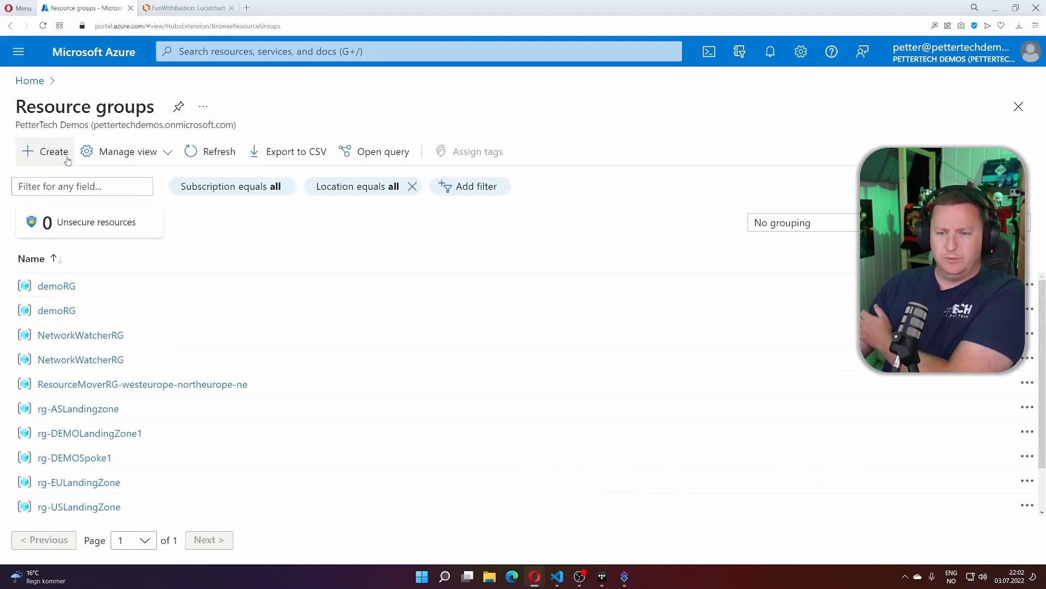
{"action": "left_click", "coordinate": [67, 158]}
{"action": "left_click", "coordinate": [266, 301]}
{"action": "type", "text": "FunWithBast"}
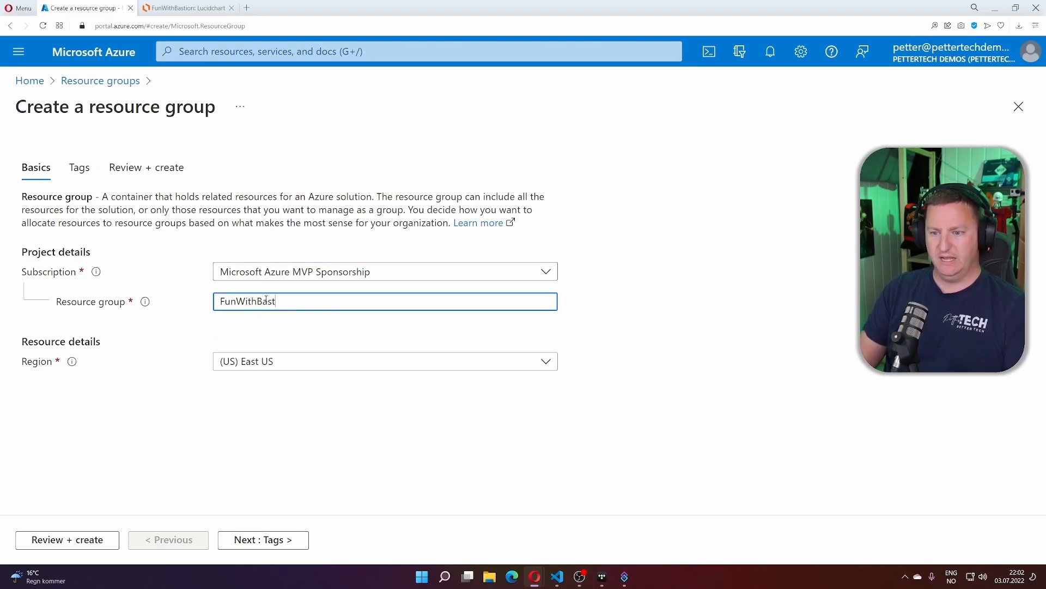
{"action": "type", "text": "ion-simple"}
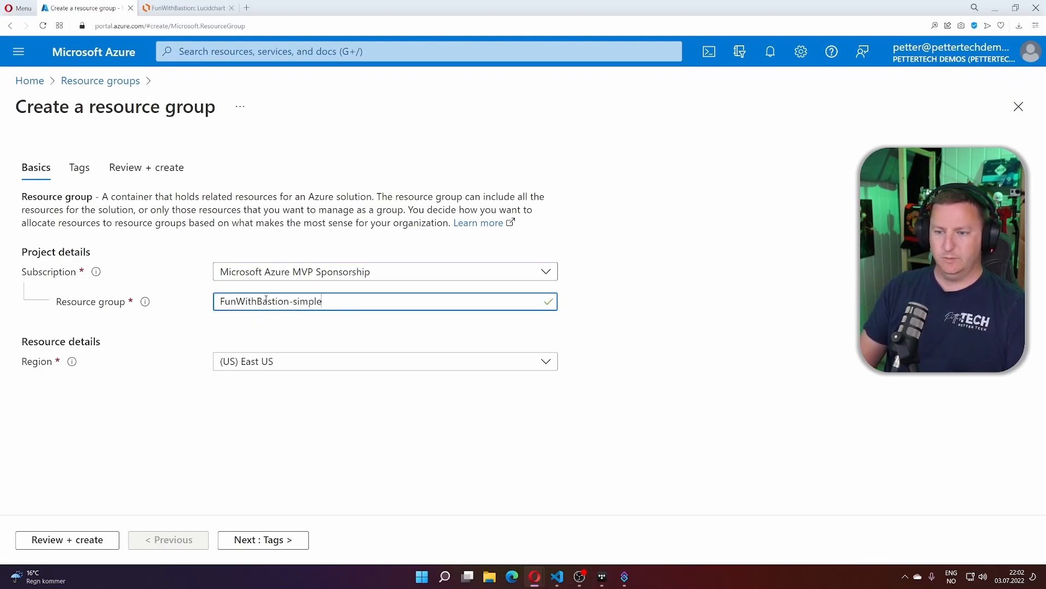
Set the resource group's region to Norway East and create the group
{"action": "left_click", "coordinate": [263, 362]}
{"action": "scroll", "coordinate": [327, 187], "scroll_direction": "down", "scroll_amount": 2}
{"action": "left_click", "coordinate": [297, 215]}
{"action": "left_click", "coordinate": [49, 537]}
{"action": "left_click", "coordinate": [50, 540]}
Open the FunWithBastion-simple resource group and find the Virtual network offering for a new resource in it
{"action": "left_click", "coordinate": [87, 334]}
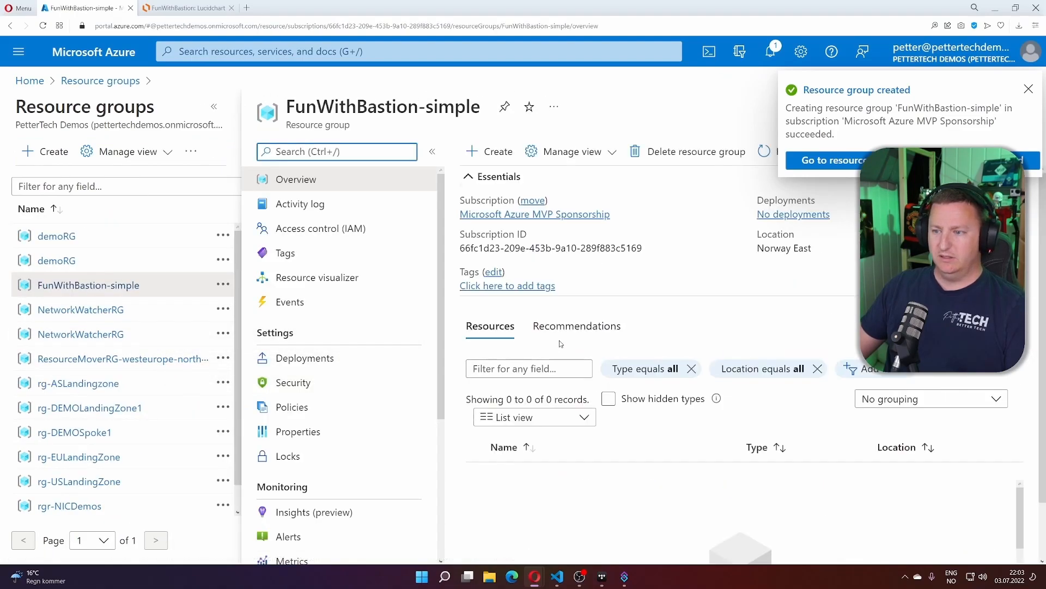
{"action": "left_click", "coordinate": [497, 151]}
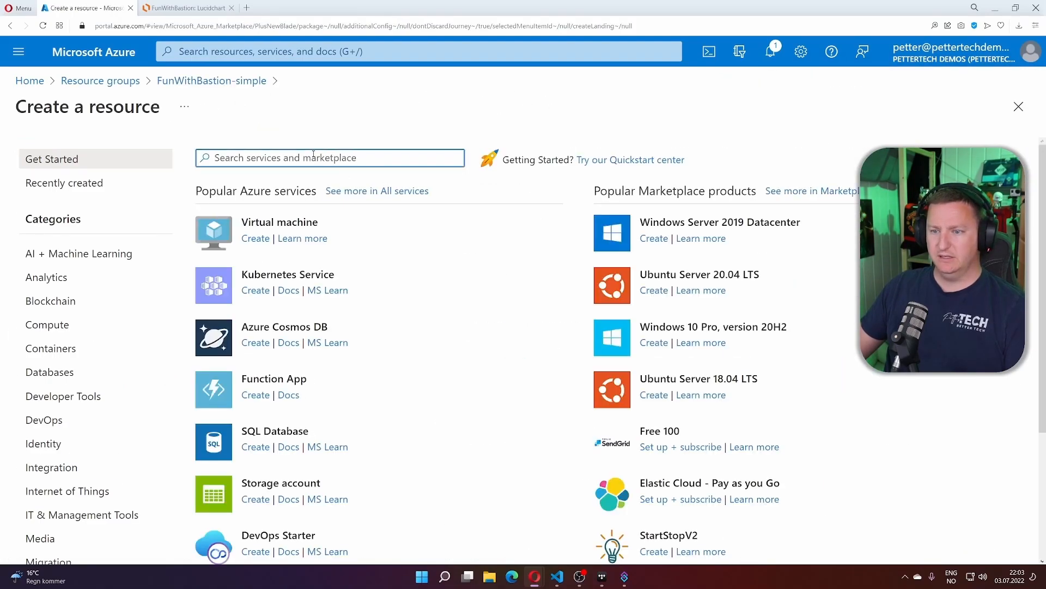
{"action": "type", "text": "virtual"}
{"action": "left_click", "coordinate": [299, 185]}
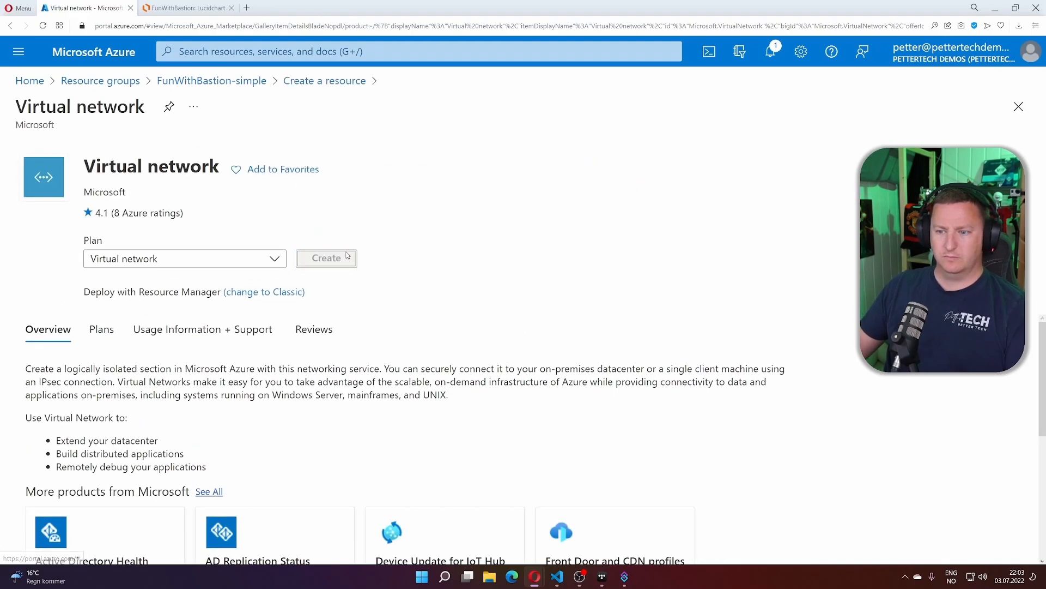
Start a virtual network named vnet in the Microsoft Azure MVP Sponsorship subscription and the FunWithBastion-simple resource group
{"action": "left_click", "coordinate": [347, 255]}
{"action": "left_click", "coordinate": [348, 288]}
{"action": "left_click", "coordinate": [348, 388]}
{"action": "left_click", "coordinate": [326, 326]}
{"action": "left_click", "coordinate": [312, 372]}
{"action": "left_click", "coordinate": [275, 394]}
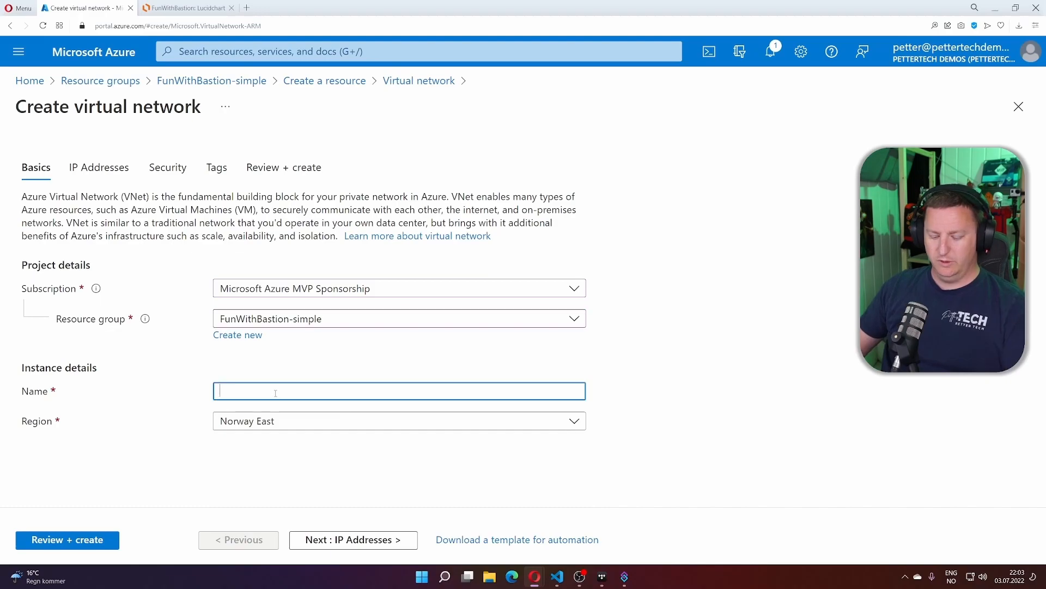
{"action": "type", "text": "vnet"}
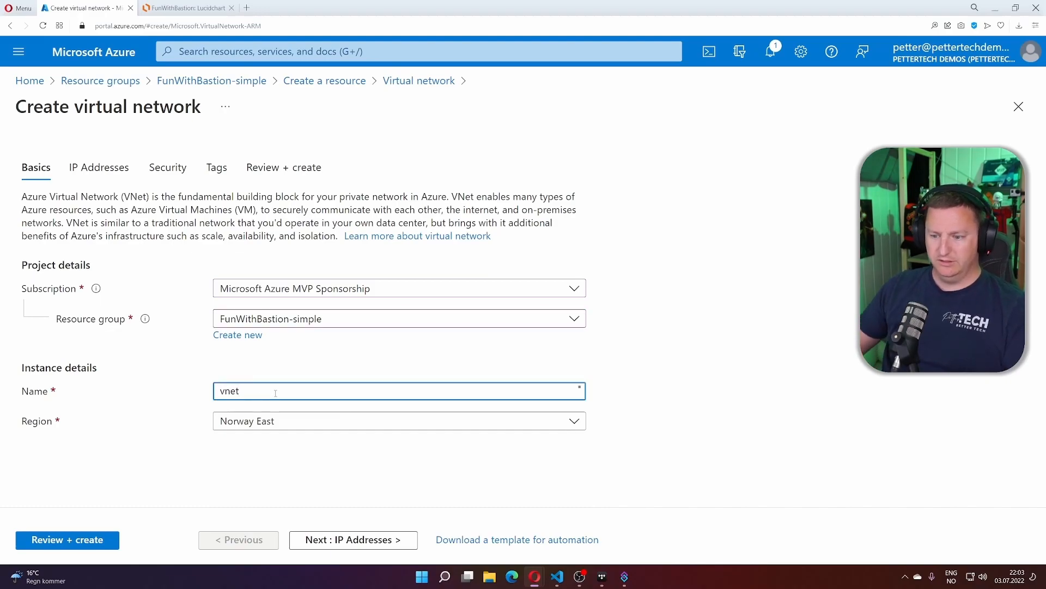
Keep the default IP address settings for vnet and deploy the virtual network
{"action": "left_click", "coordinate": [319, 541]}
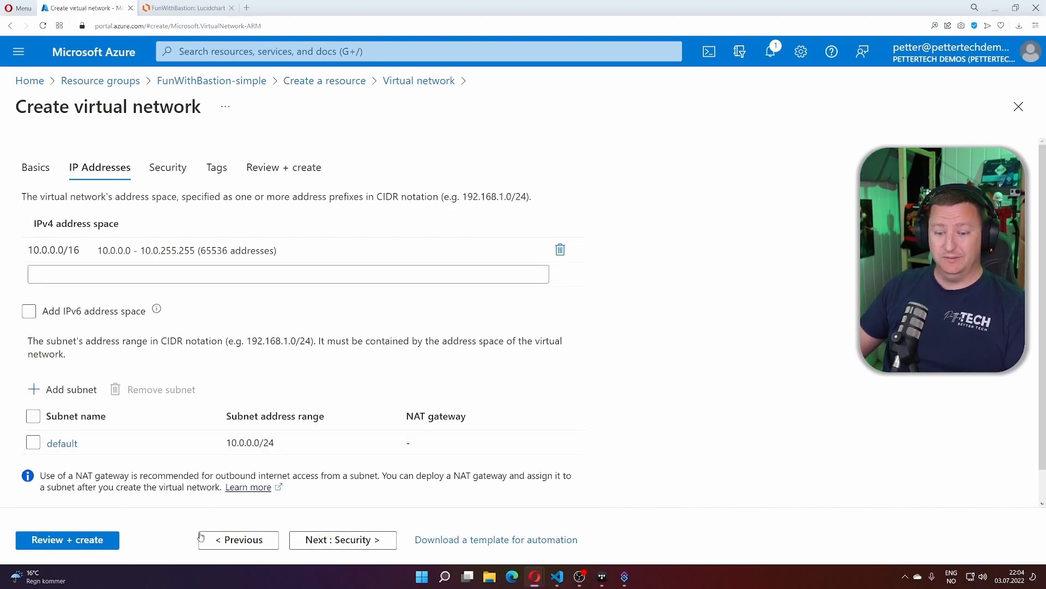
{"action": "left_click", "coordinate": [67, 539]}
{"action": "left_click", "coordinate": [42, 539]}
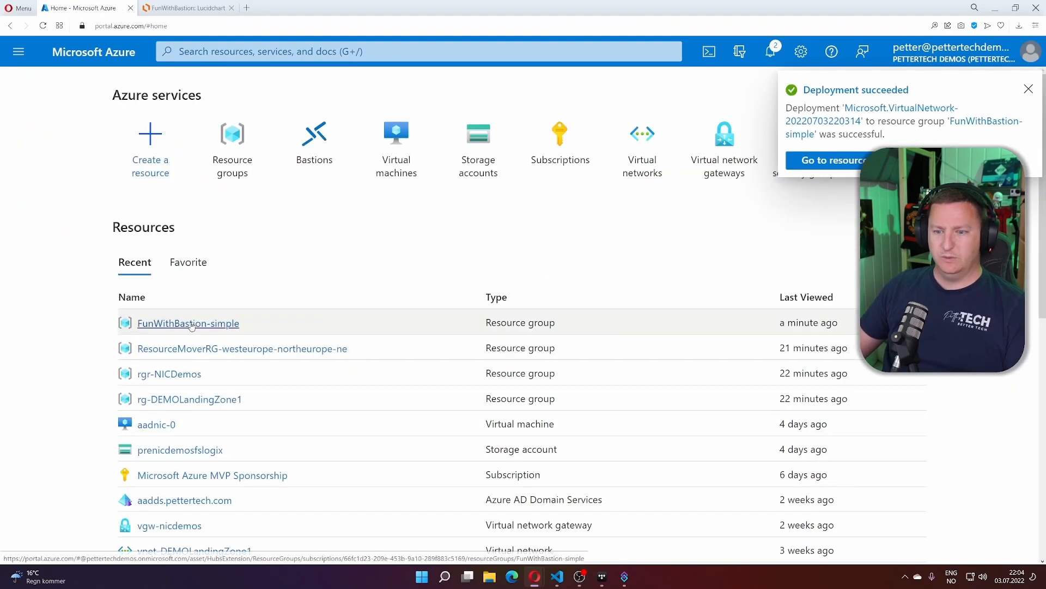
From the FunWithBastion-simple resource group, start a virtual machine named vm01 assigned to that same group
{"action": "left_click", "coordinate": [191, 324]}
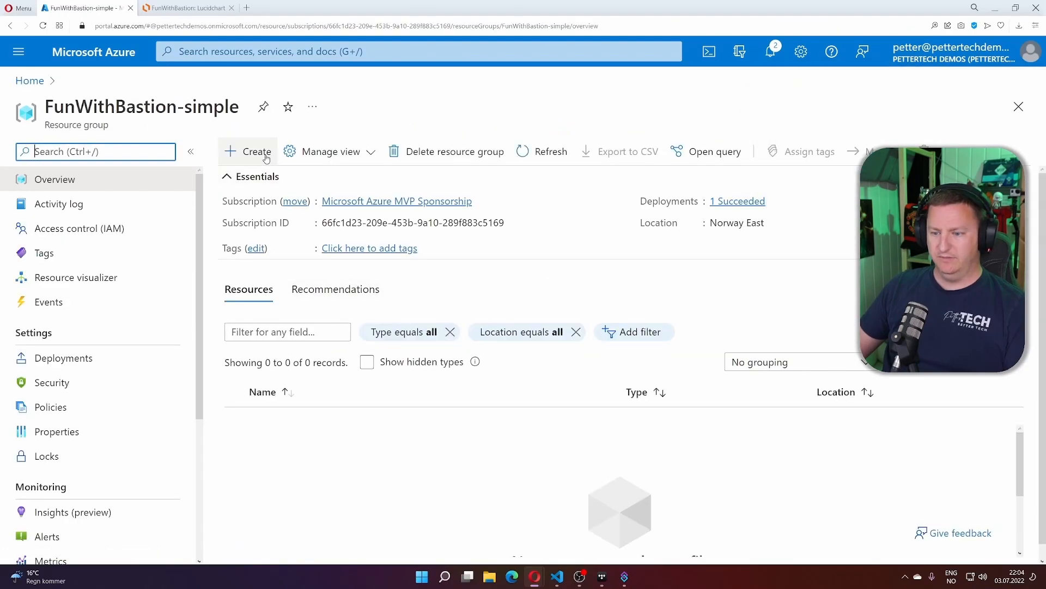
{"action": "left_click", "coordinate": [252, 159]}
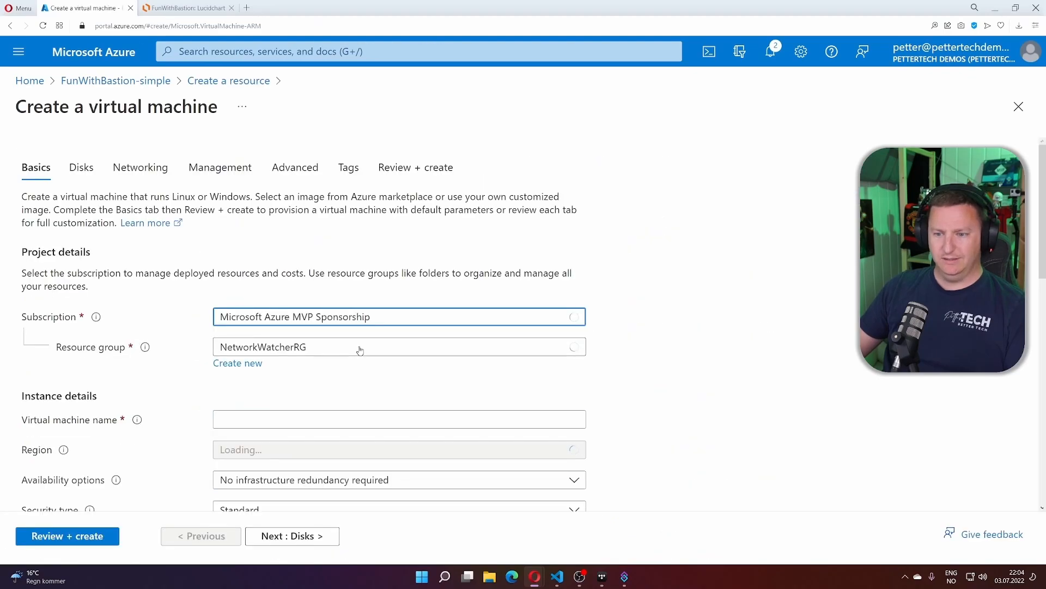
{"action": "left_click", "coordinate": [359, 350]}
{"action": "left_click", "coordinate": [280, 397]}
{"action": "left_click", "coordinate": [281, 413]}
{"action": "type", "text": "vm"}
{"action": "scroll", "coordinate": [282, 413], "scroll_direction": "down", "scroll_amount": 3}
{"action": "type", "text": "01"}
Choose the Windows Server 2022 Datacenter: Azure Edition - Gen2 image and enter the administrator username and password
{"action": "scroll", "coordinate": [649, 316], "scroll_direction": "down", "scroll_amount": 2}
{"action": "left_click", "coordinate": [398, 284]}
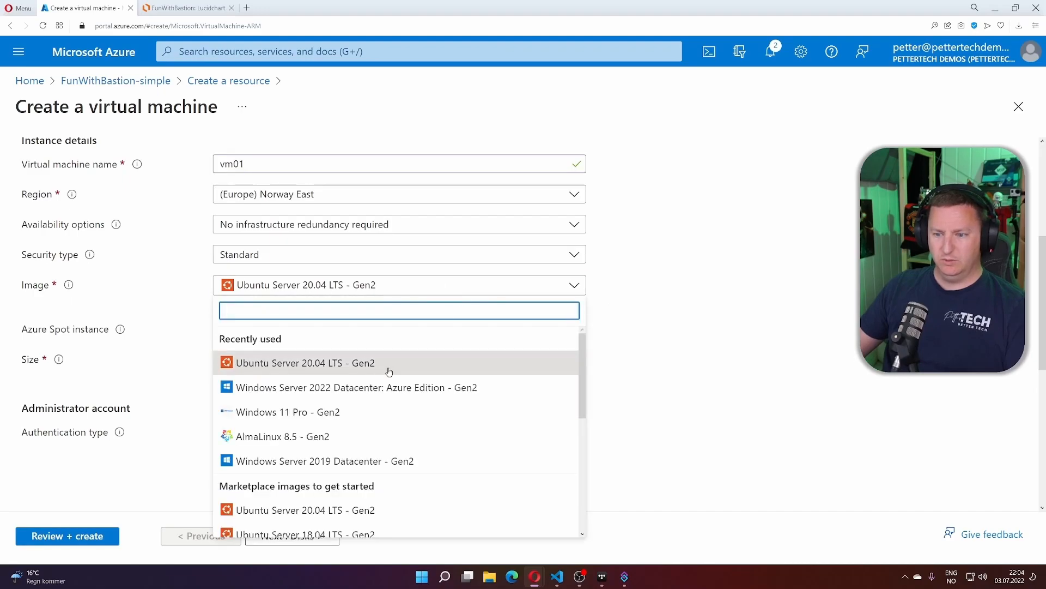
{"action": "left_click", "coordinate": [397, 387]}
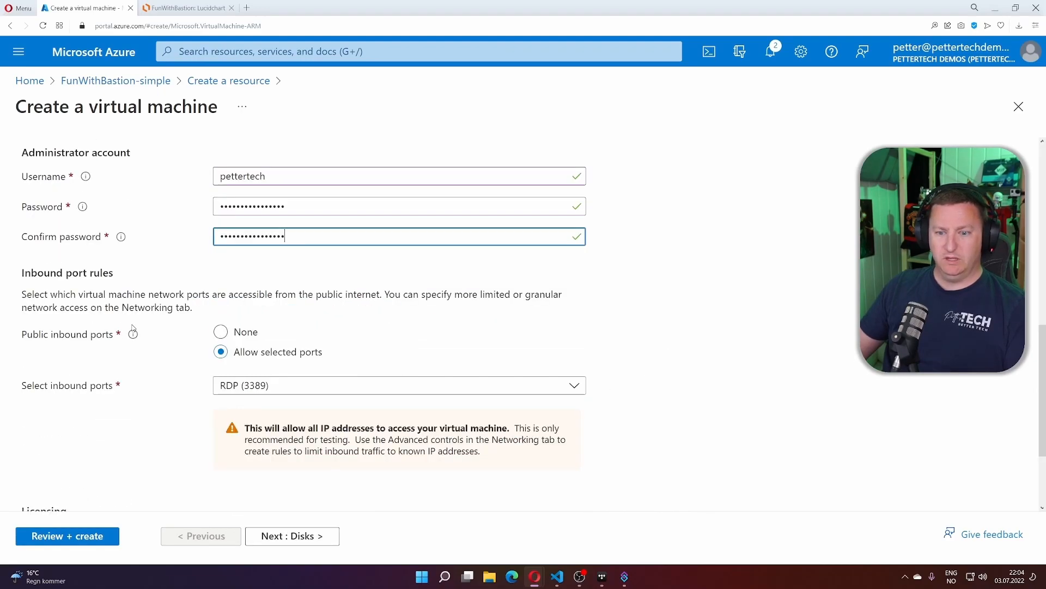
Set vm01's public inbound ports, public IP and NIC network security group to None, and create the virtual machine
{"action": "left_click", "coordinate": [220, 332]}
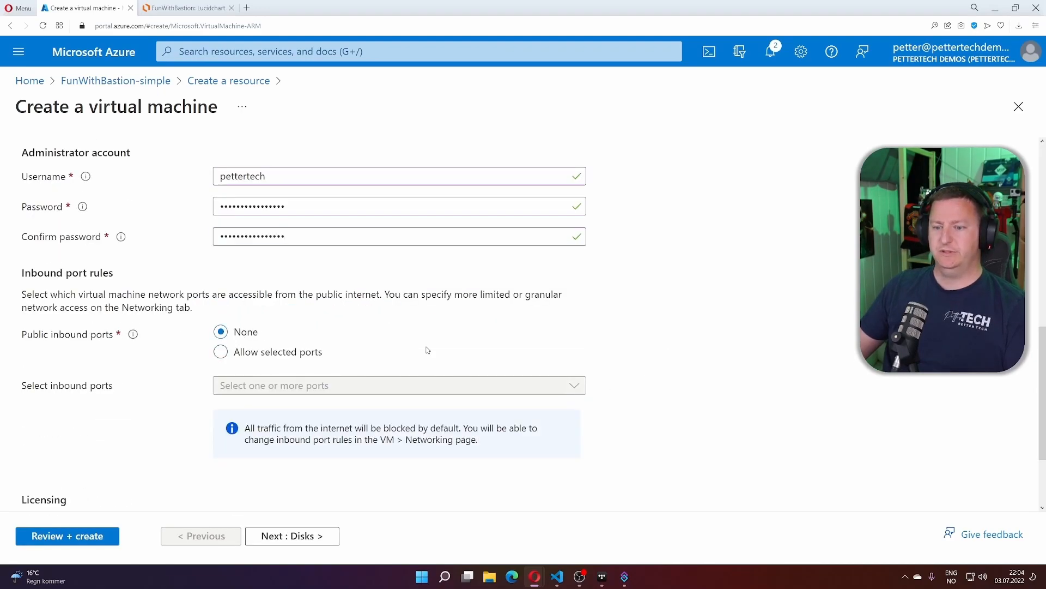
{"action": "scroll", "coordinate": [703, 322], "scroll_direction": "down", "scroll_amount": 2}
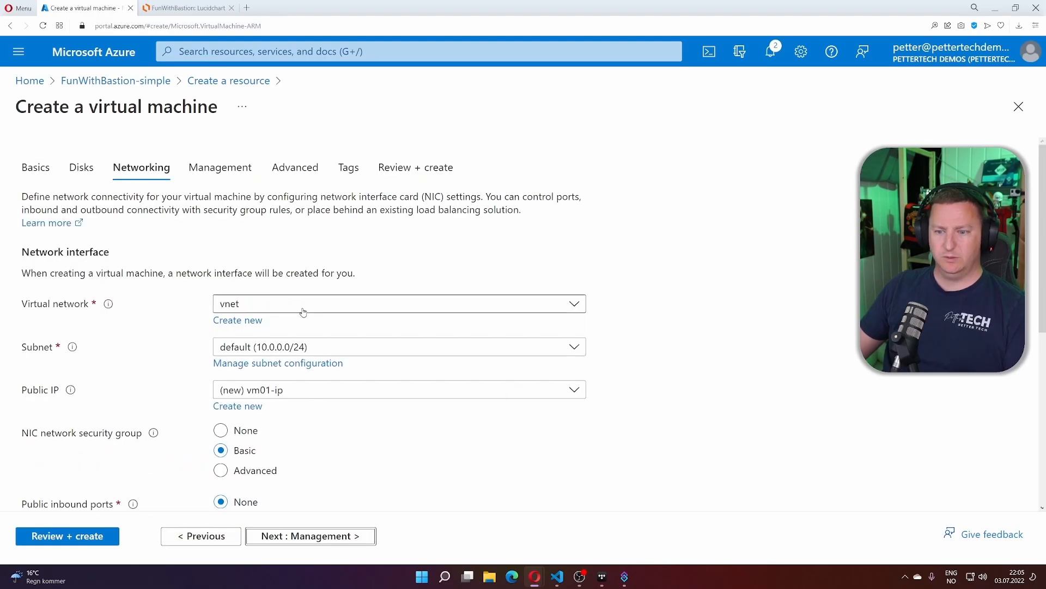
{"action": "scroll", "coordinate": [674, 319], "scroll_direction": "down", "scroll_amount": 2}
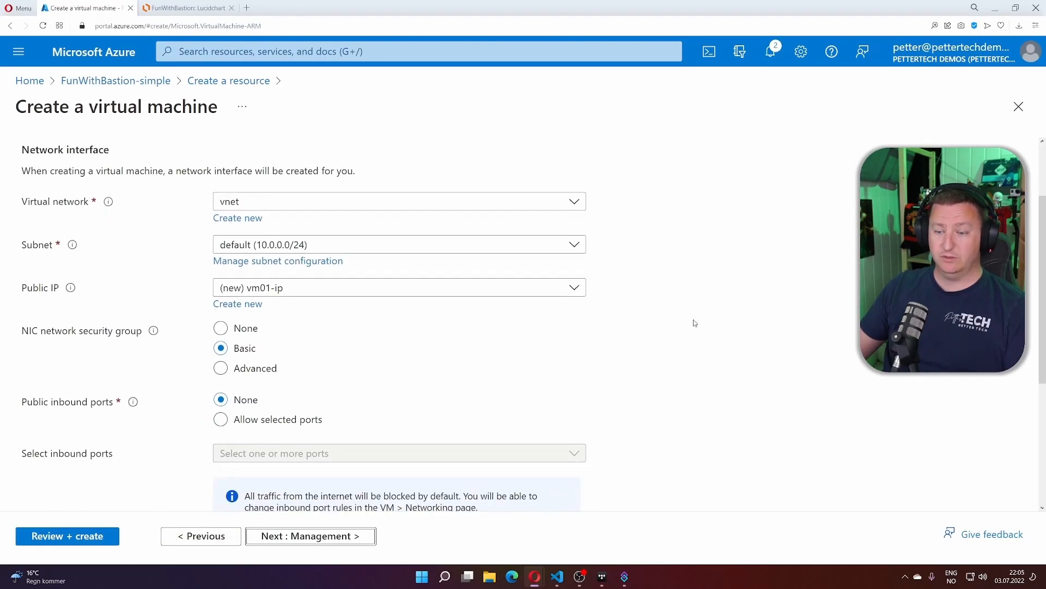
{"action": "left_click", "coordinate": [294, 289]}
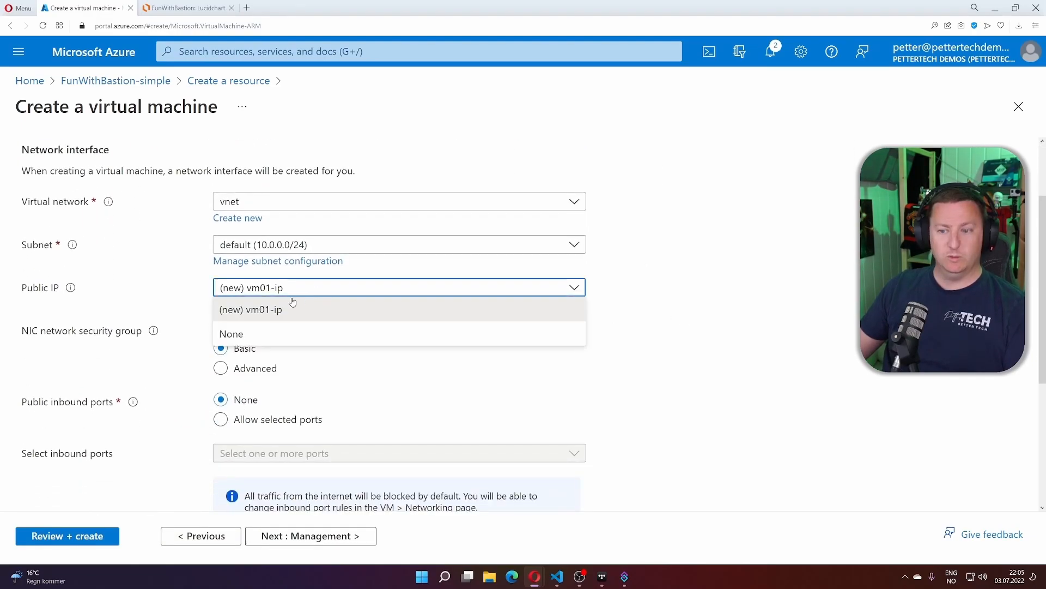
{"action": "left_click", "coordinate": [284, 338]}
{"action": "scroll", "coordinate": [626, 350], "scroll_direction": "up", "scroll_amount": 2}
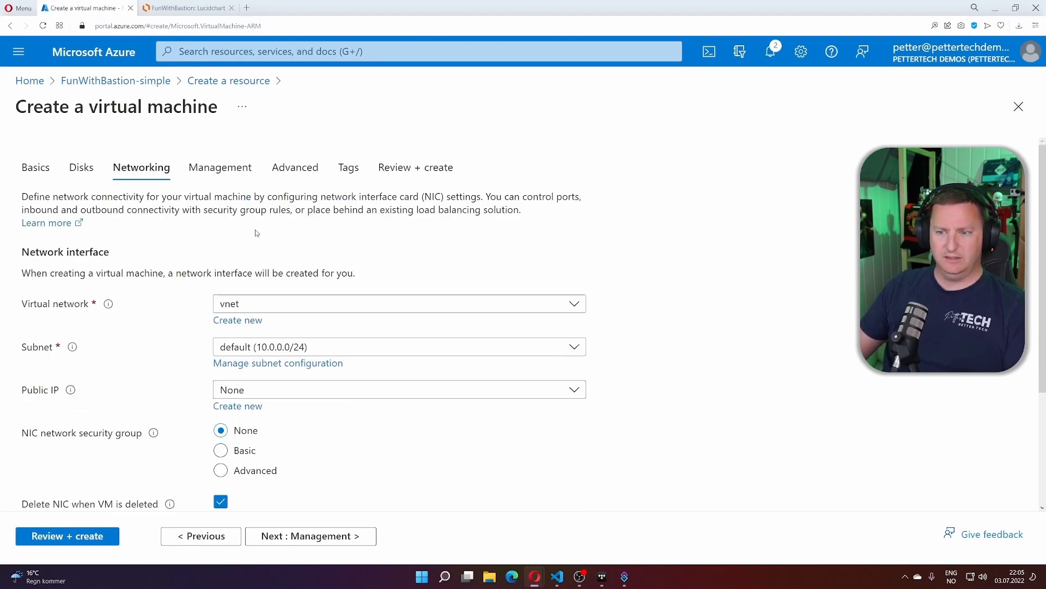
{"action": "left_click", "coordinate": [392, 169]}
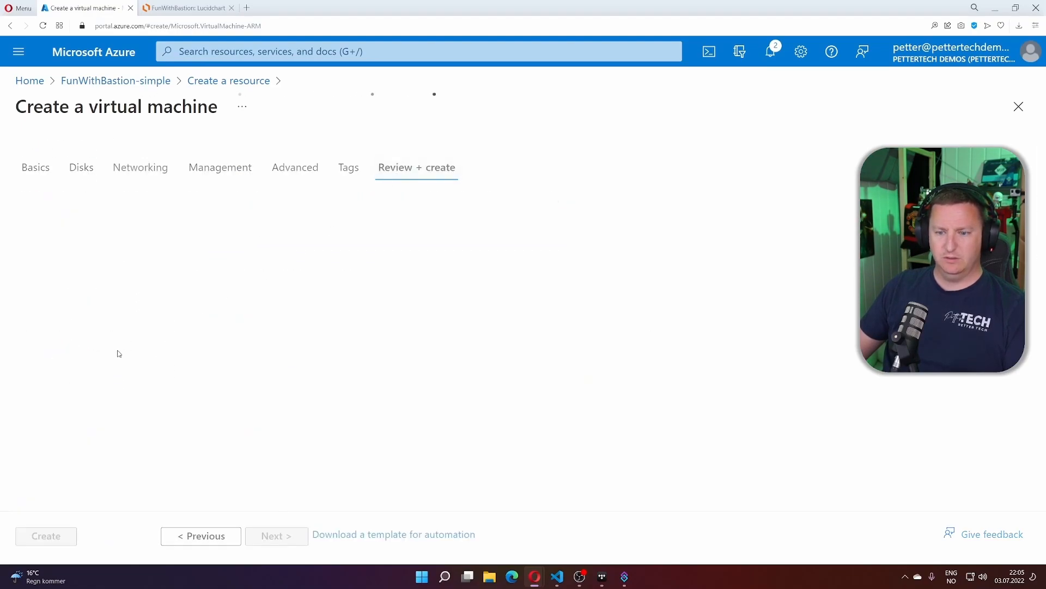
{"action": "left_click", "coordinate": [47, 535]}
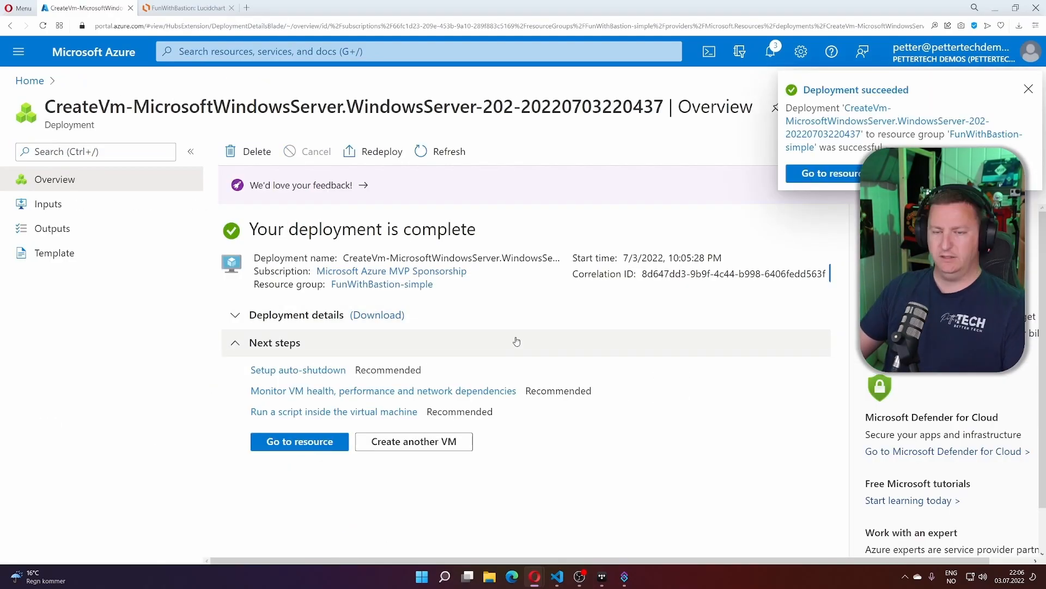
Open the FunWithBastion-simple resource group, and view the virtual network diagram in Lucidchart
{"action": "left_click", "coordinate": [91, 53]}
{"action": "left_click", "coordinate": [210, 324]}
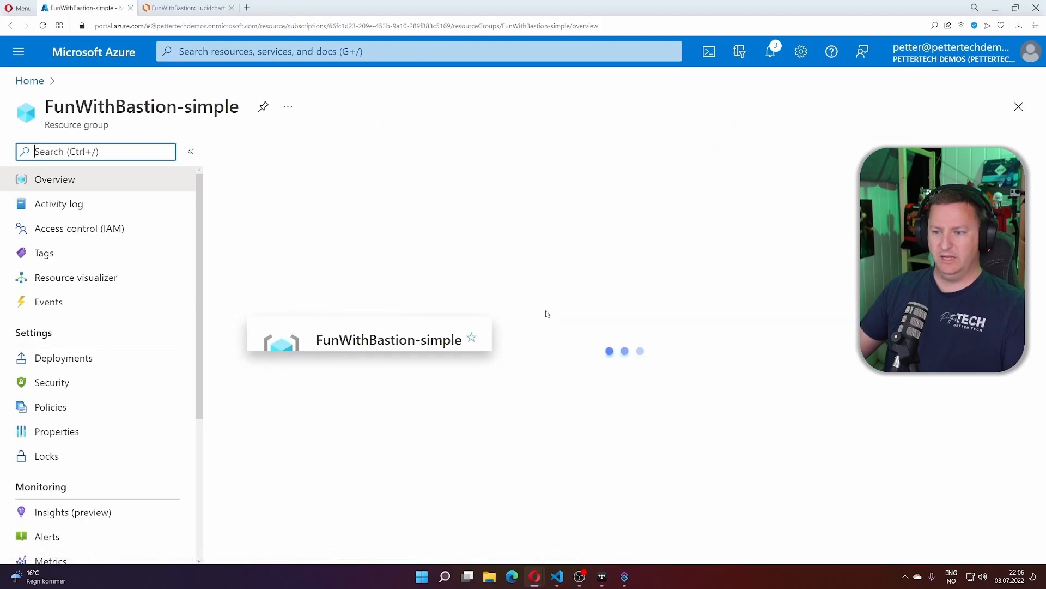
{"action": "key", "text": "ctrl+Tab"}
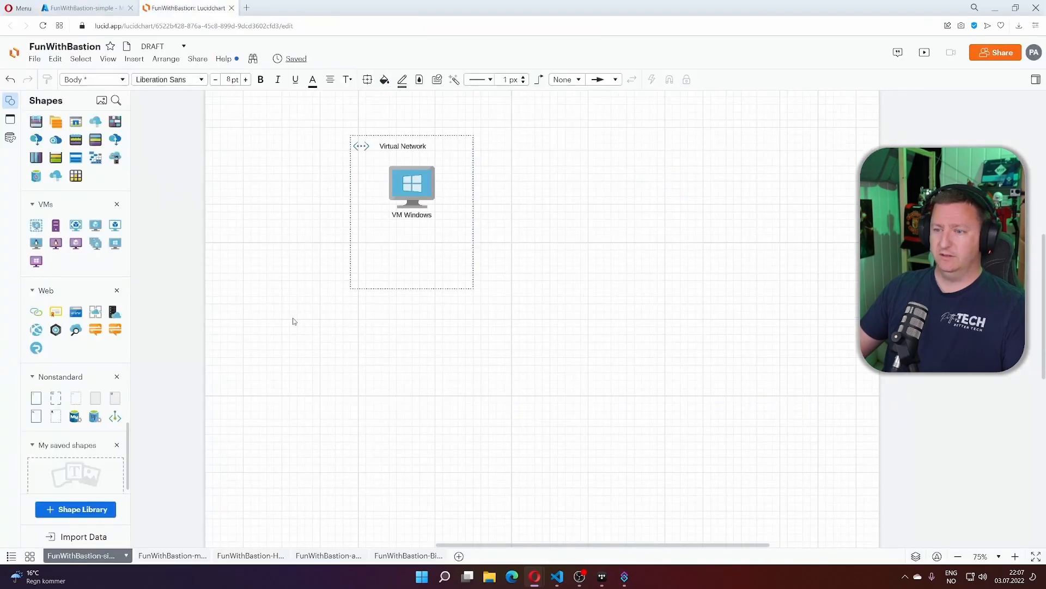
{"action": "left_click", "coordinate": [399, 137]}
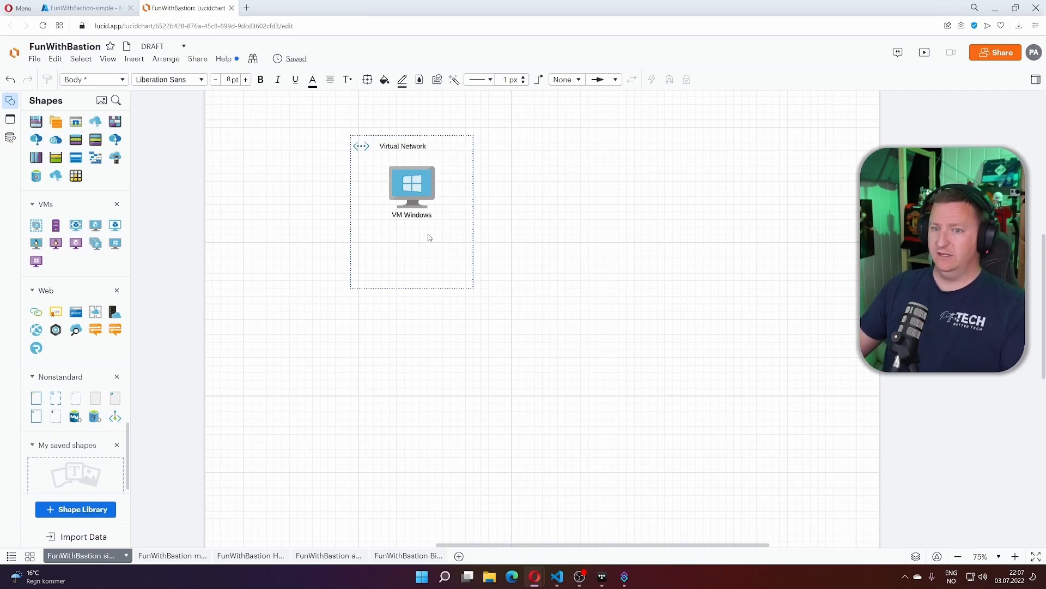
Return to the Azure portal, open vm01's Bastion connection and create Azure Bastion using the defaults
{"action": "left_click", "coordinate": [85, 8]}
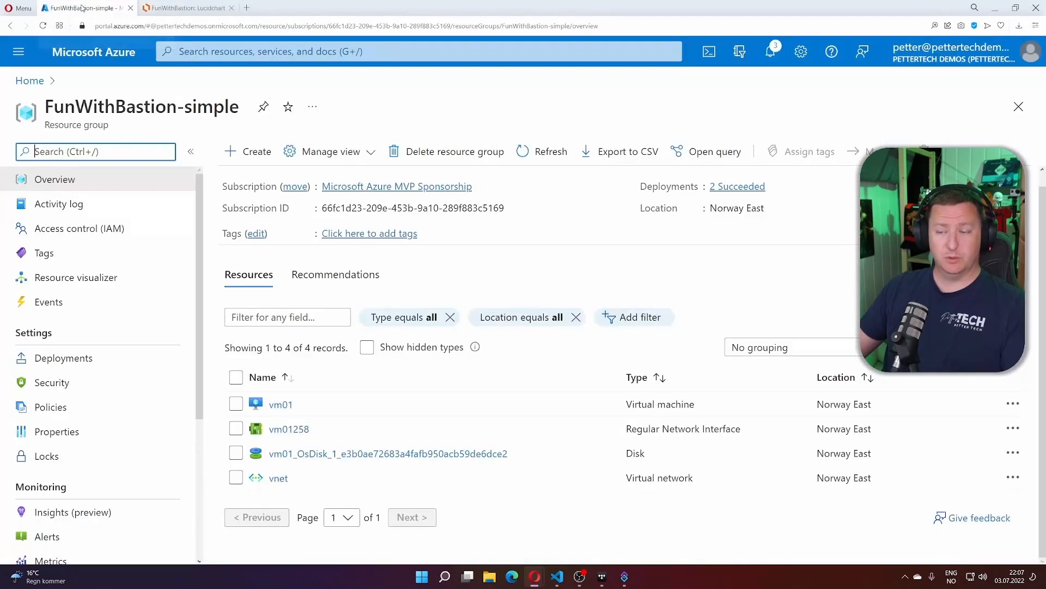
{"action": "left_click", "coordinate": [276, 404]}
{"action": "left_click", "coordinate": [285, 152]}
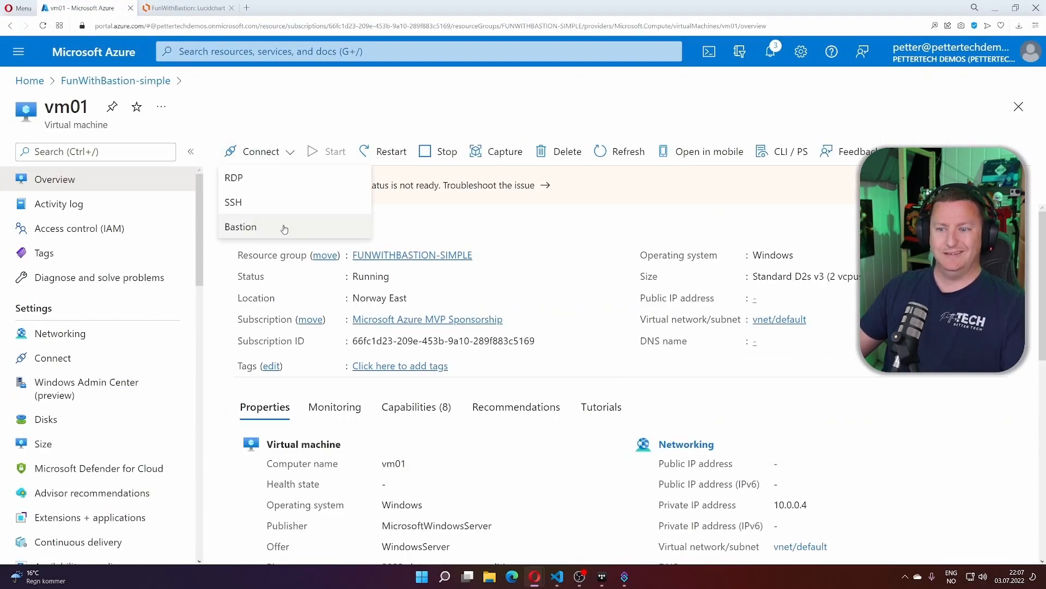
{"action": "left_click", "coordinate": [310, 231]}
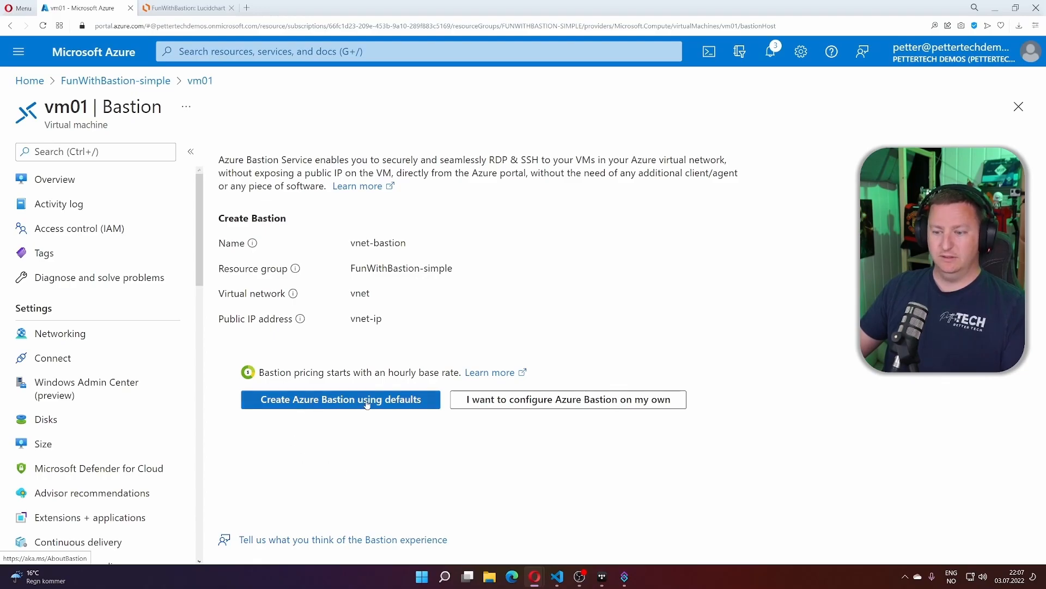
{"action": "left_click", "coordinate": [420, 409]}
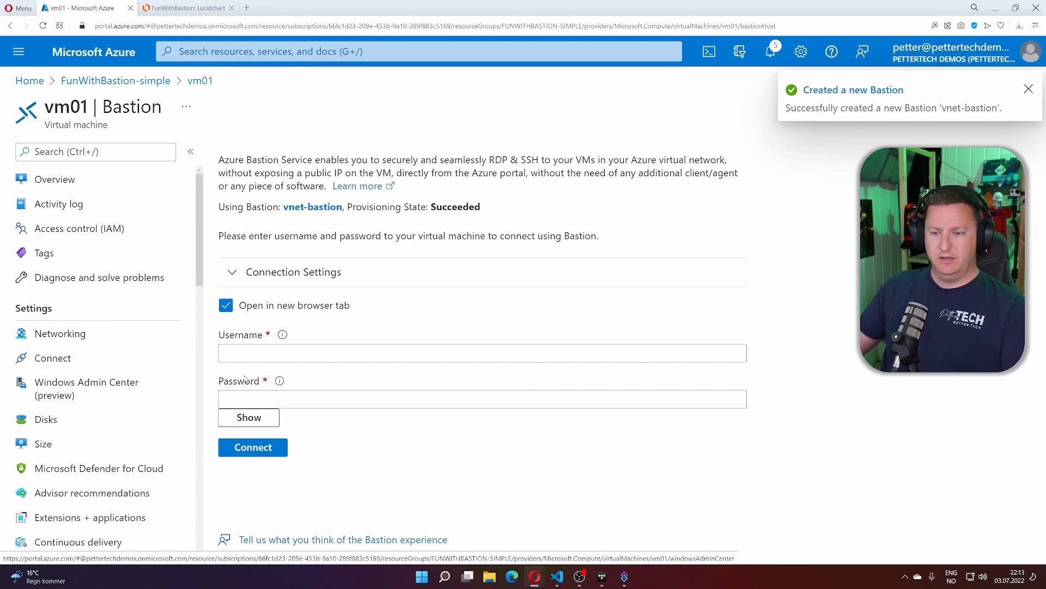
Connect to vm01 through Bastion with the administrator username and password, and allow the session clipboard access
{"action": "left_click", "coordinate": [307, 353]}
{"action": "type", "text": "petterte"}
{"action": "type", "text": "ch"}
{"action": "key", "text": "Tab"}
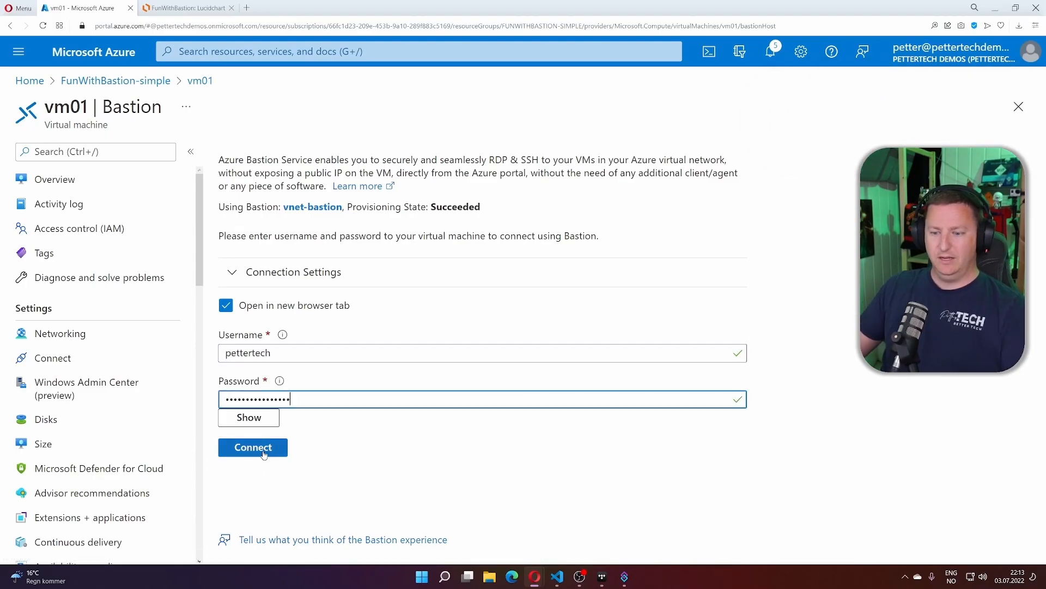
{"action": "left_click", "coordinate": [253, 448]}
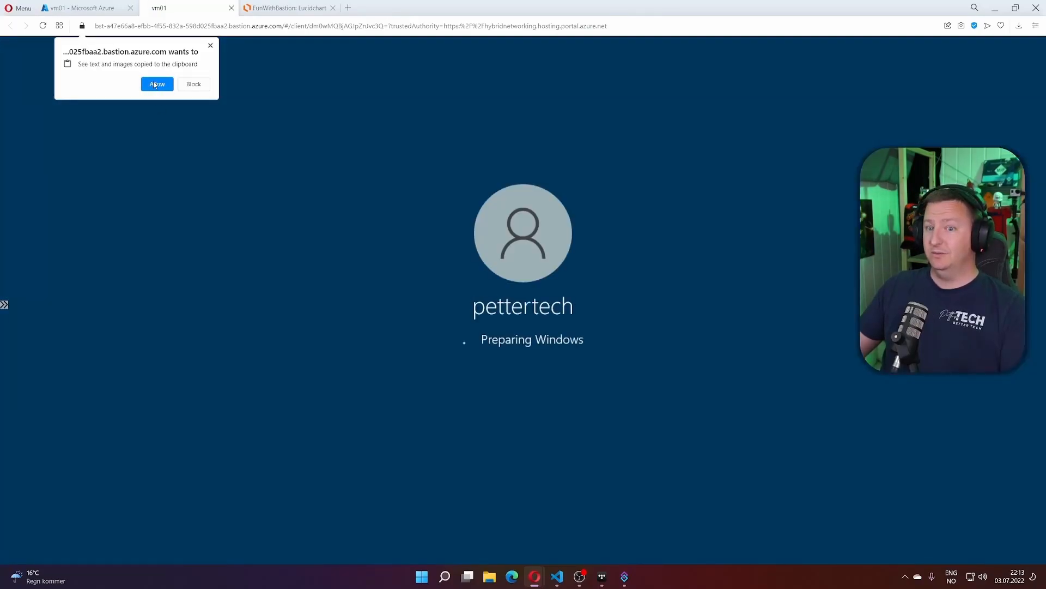
{"action": "left_click", "coordinate": [153, 86]}
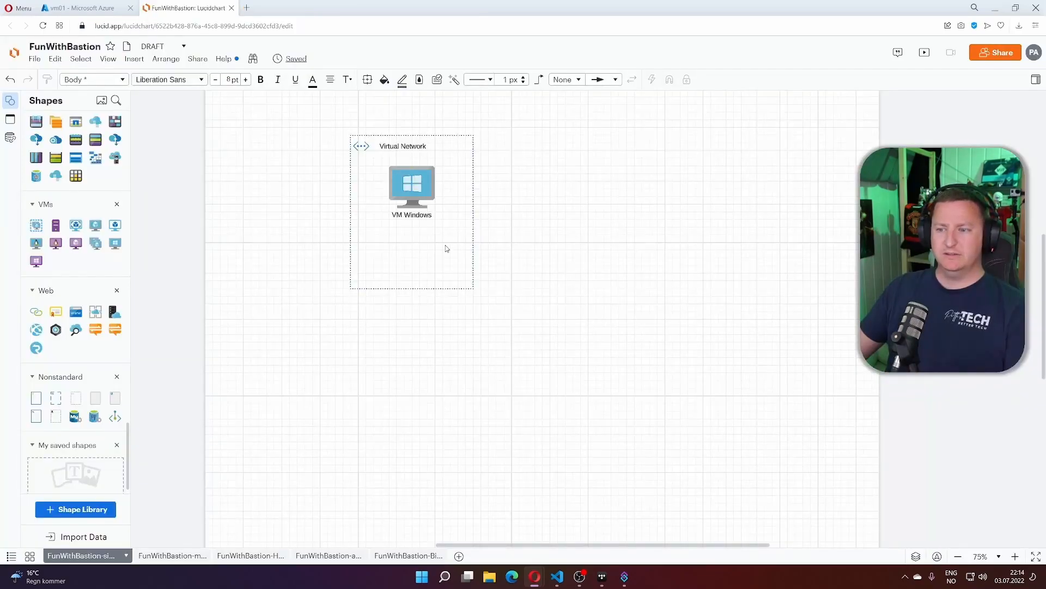
In the Lucidchart diagram, replace the VM Windows shape inside the Virtual Network with a different VM shape
{"action": "left_click", "coordinate": [416, 188]}
{"action": "key", "text": "Delete"}
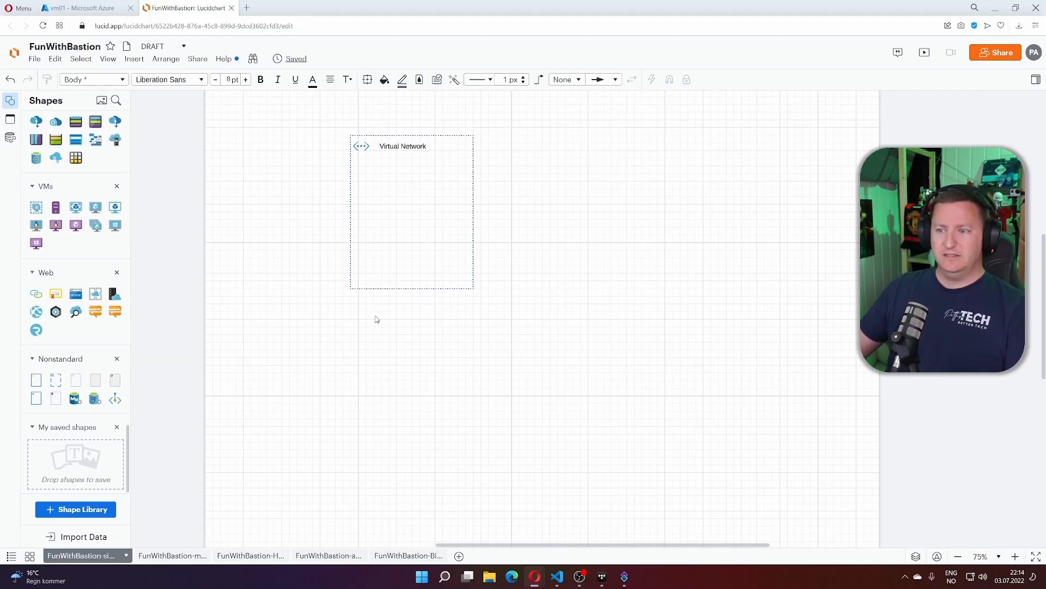
{"action": "left_click_drag", "start_coordinate": [36, 225], "coordinate": [428, 194]}
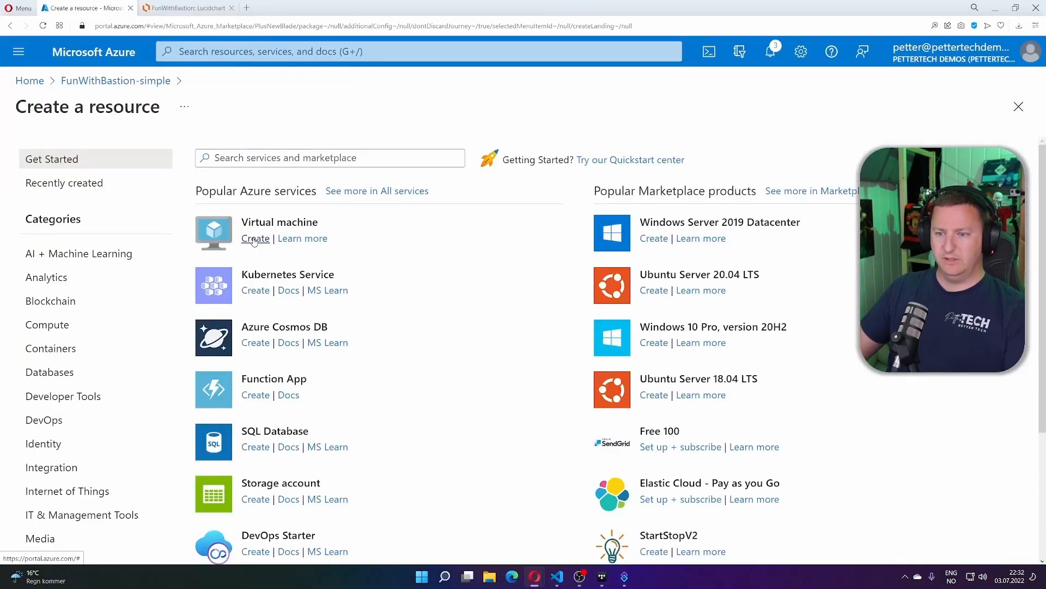
Switch to the Azure portal and start a virtual machine named vm02 in the FunWithBastion-simple resource group
{"action": "left_click", "coordinate": [248, 240]}
{"action": "left_click", "coordinate": [368, 352]}
{"action": "left_click", "coordinate": [350, 397]}
{"action": "scroll", "coordinate": [362, 306], "scroll_direction": "down", "scroll_amount": 3}
{"action": "left_click", "coordinate": [362, 266]}
{"action": "type", "text": "vm02"}
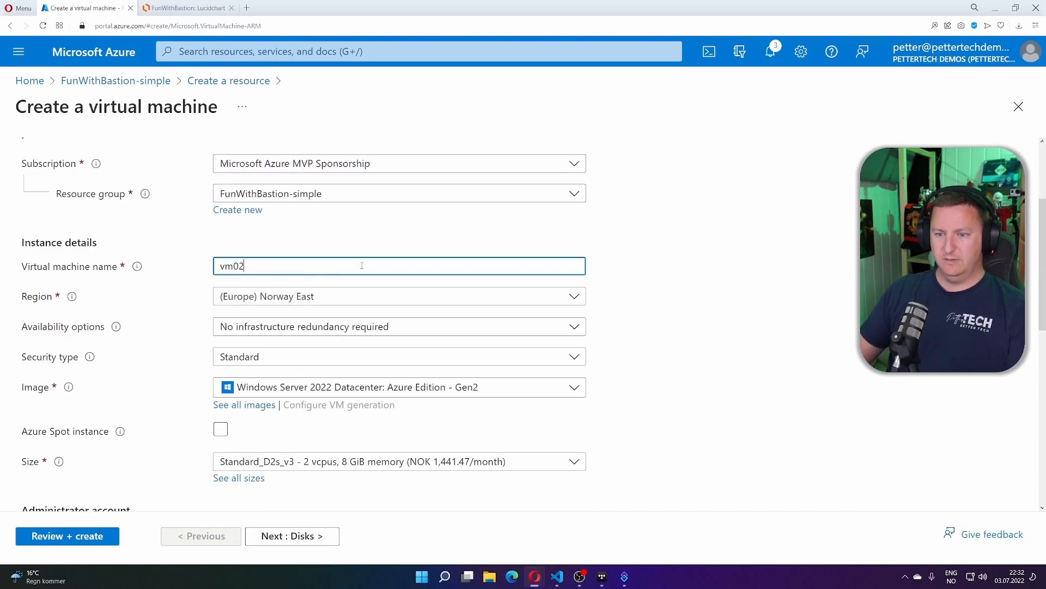
Give vm02 password authentication with the administrator username and password, and set its public inbound ports to None
{"action": "scroll", "coordinate": [638, 336], "scroll_direction": "down", "scroll_amount": 2}
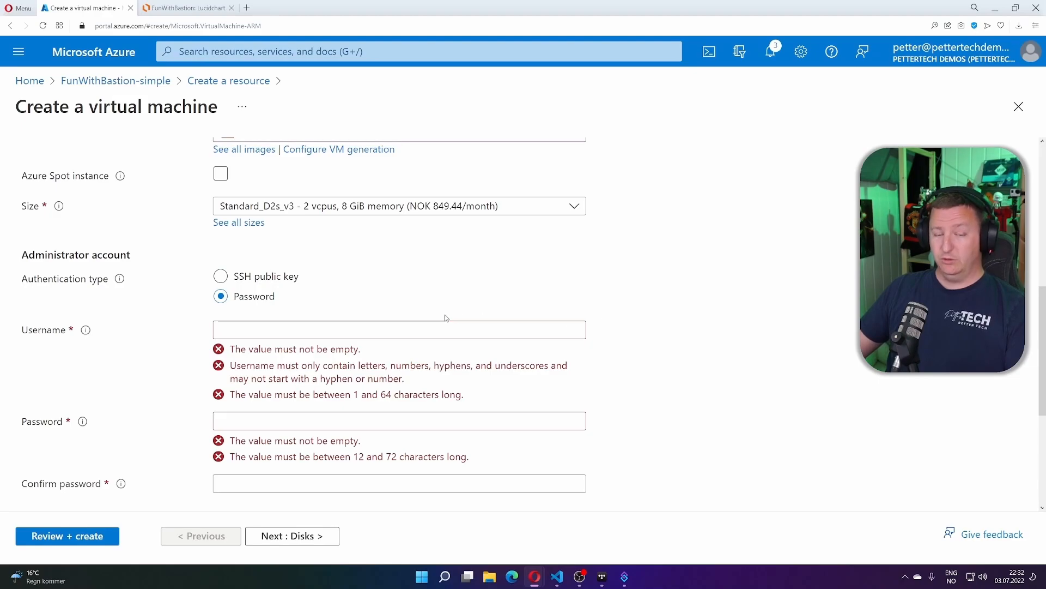
{"action": "left_click", "coordinate": [366, 325]}
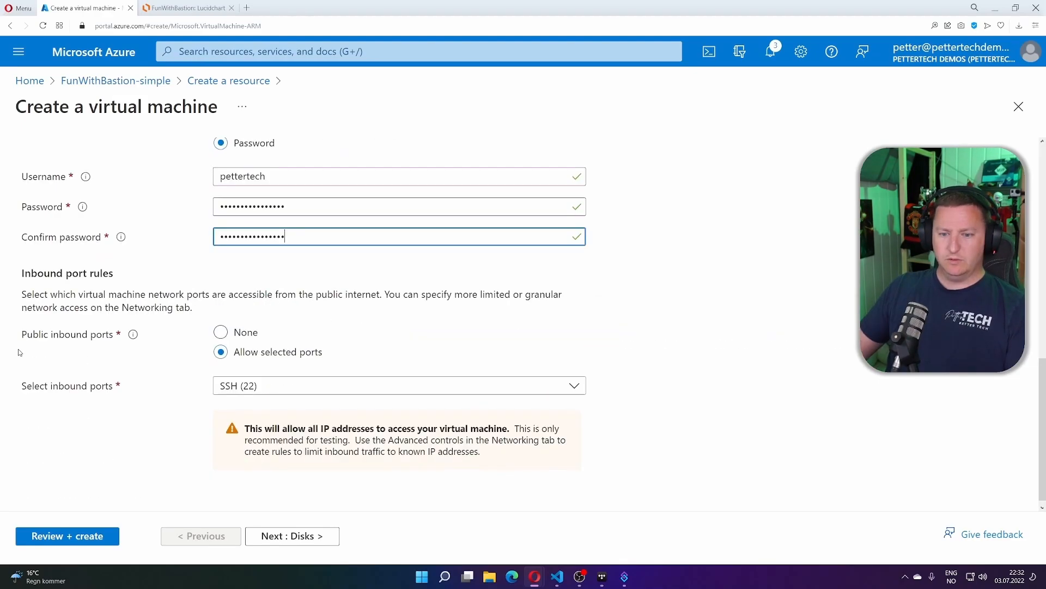
{"action": "left_click", "coordinate": [221, 333]}
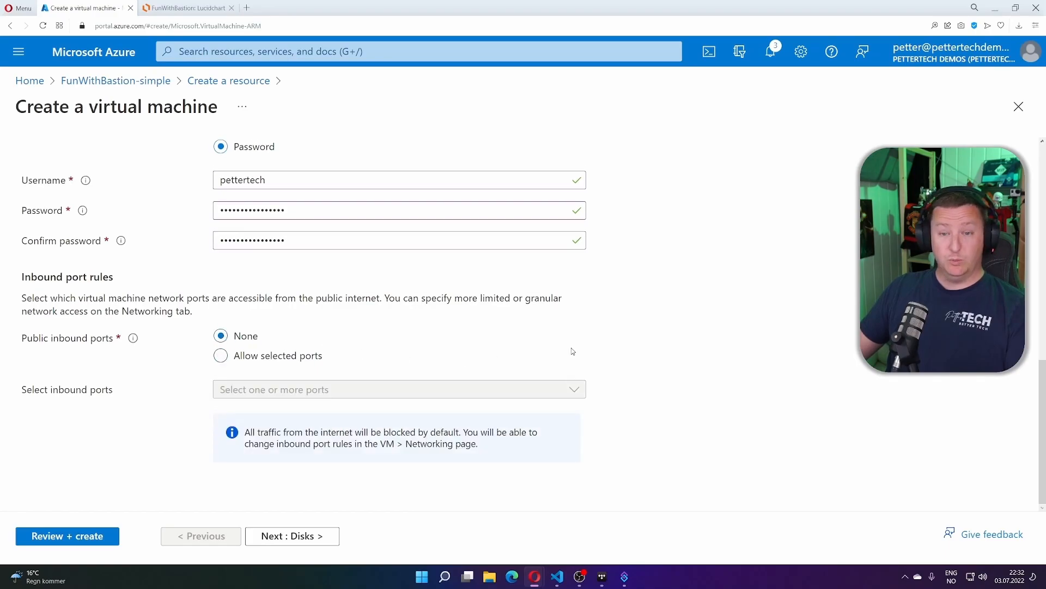
Set vm02's public IP and NIC network security group to None, and validate and create the virtual machine
{"action": "left_click", "coordinate": [293, 536]}
{"action": "left_click", "coordinate": [294, 536]}
{"action": "scroll", "coordinate": [692, 336], "scroll_direction": "down", "scroll_amount": 1}
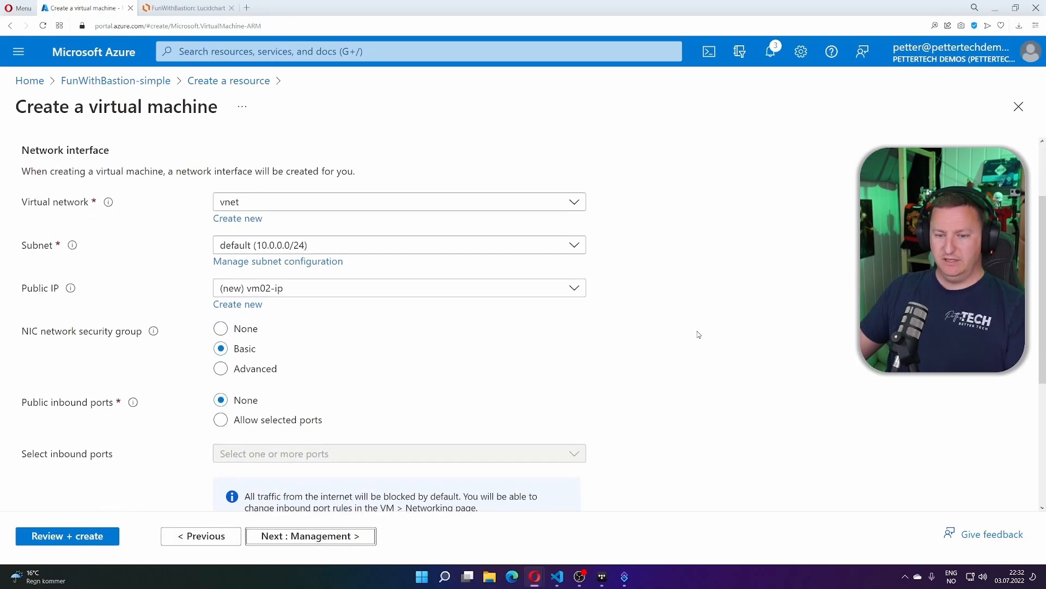
{"action": "left_click", "coordinate": [358, 288]}
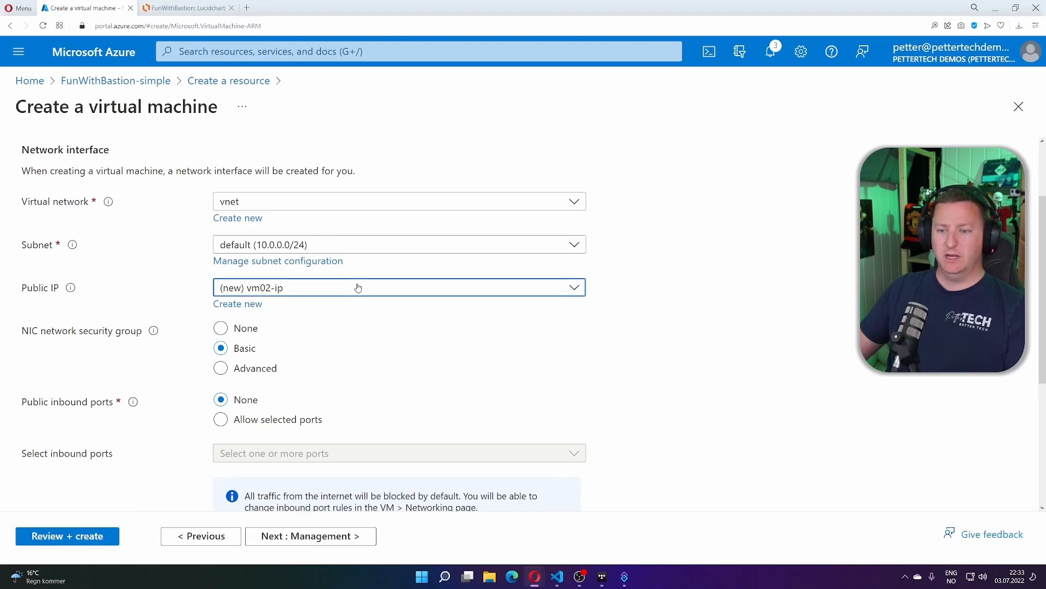
{"action": "left_click", "coordinate": [281, 335]}
{"action": "scroll", "coordinate": [469, 381], "scroll_direction": "down", "scroll_amount": 1}
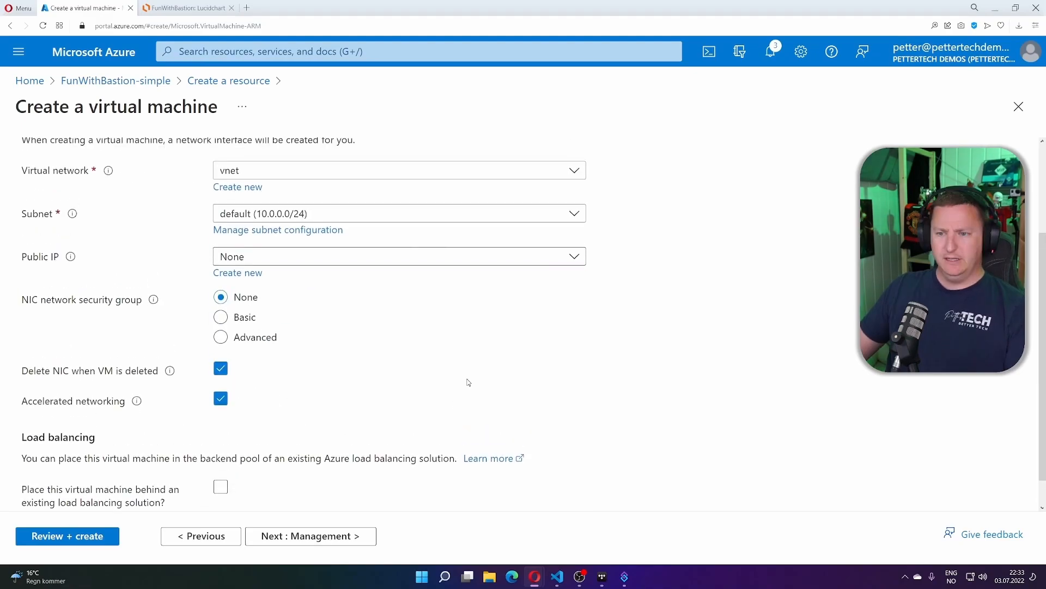
{"action": "scroll", "coordinate": [468, 382], "scroll_direction": "up", "scroll_amount": 2}
{"action": "left_click", "coordinate": [420, 166]}
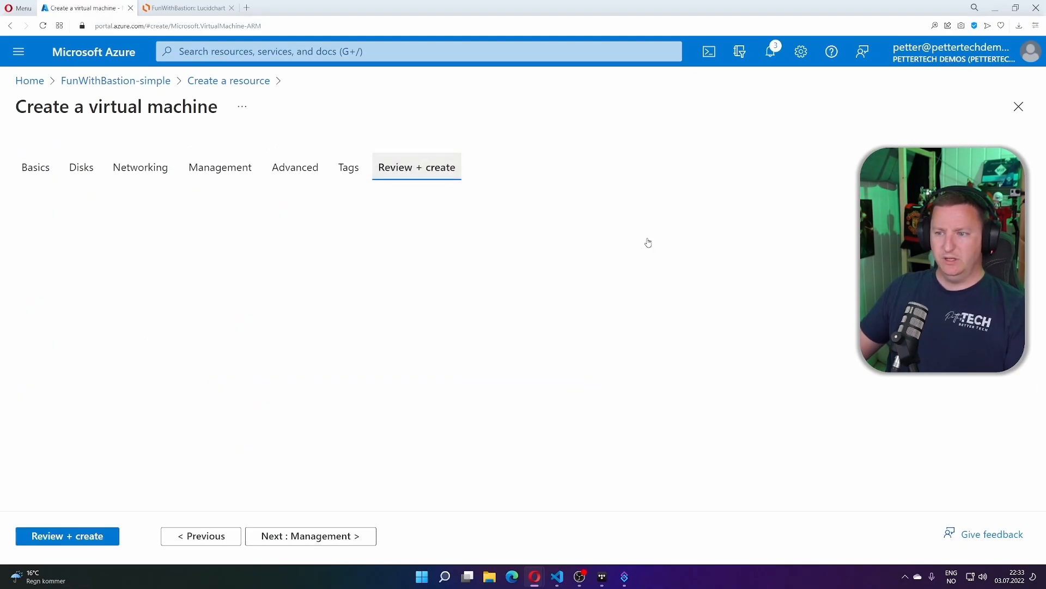
{"action": "left_click", "coordinate": [48, 543]}
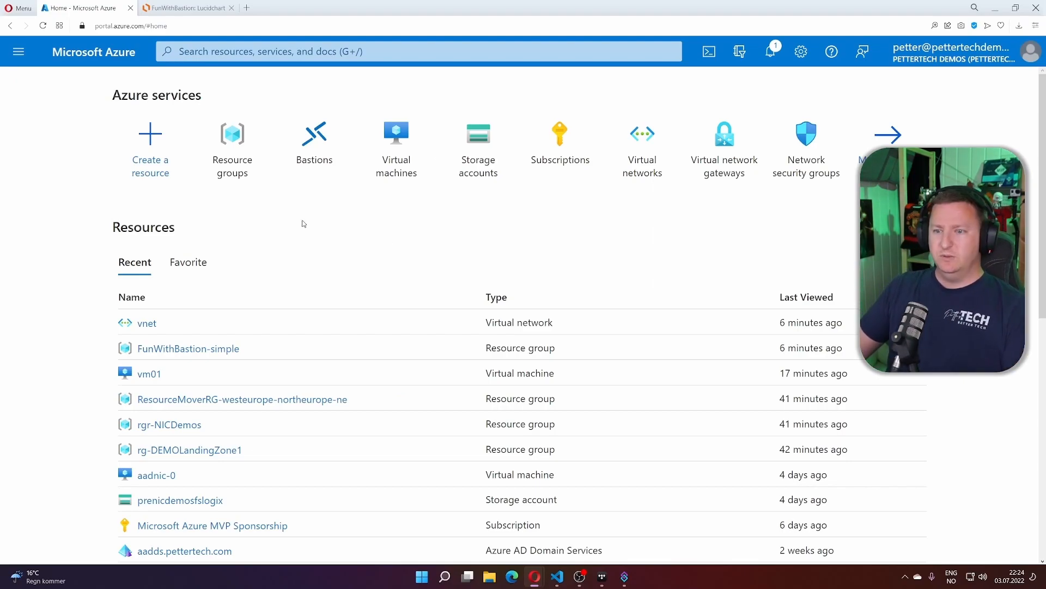
Start a new Bastion named bastion in the Microsoft Azure MVP Sponsorship subscription and the FunWithBastion-simple resource group
{"action": "left_click", "coordinate": [322, 141]}
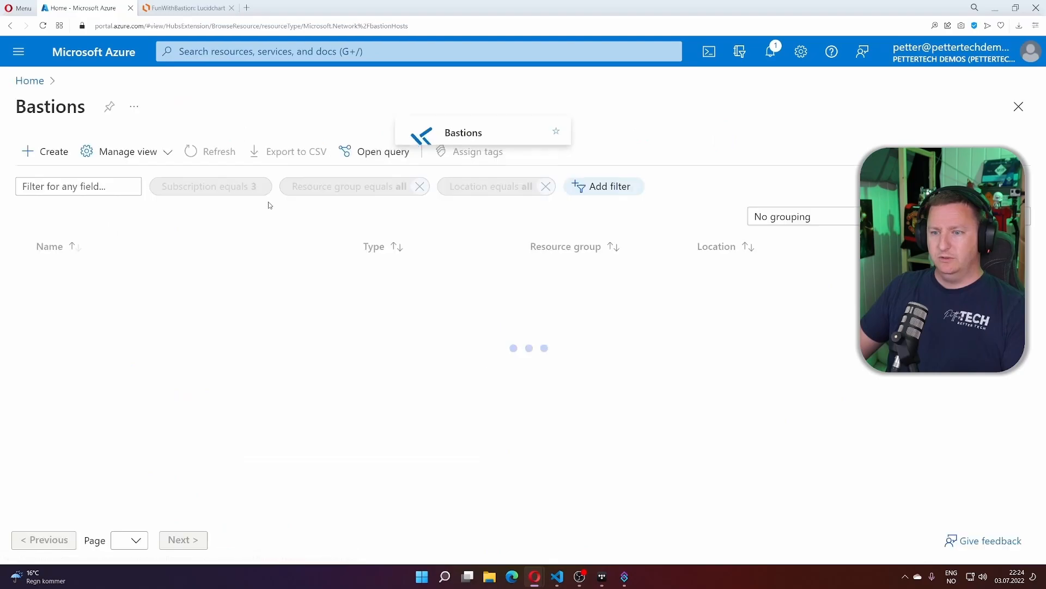
{"action": "left_click", "coordinate": [58, 152]}
{"action": "left_click", "coordinate": [338, 249]}
{"action": "left_click", "coordinate": [322, 348]}
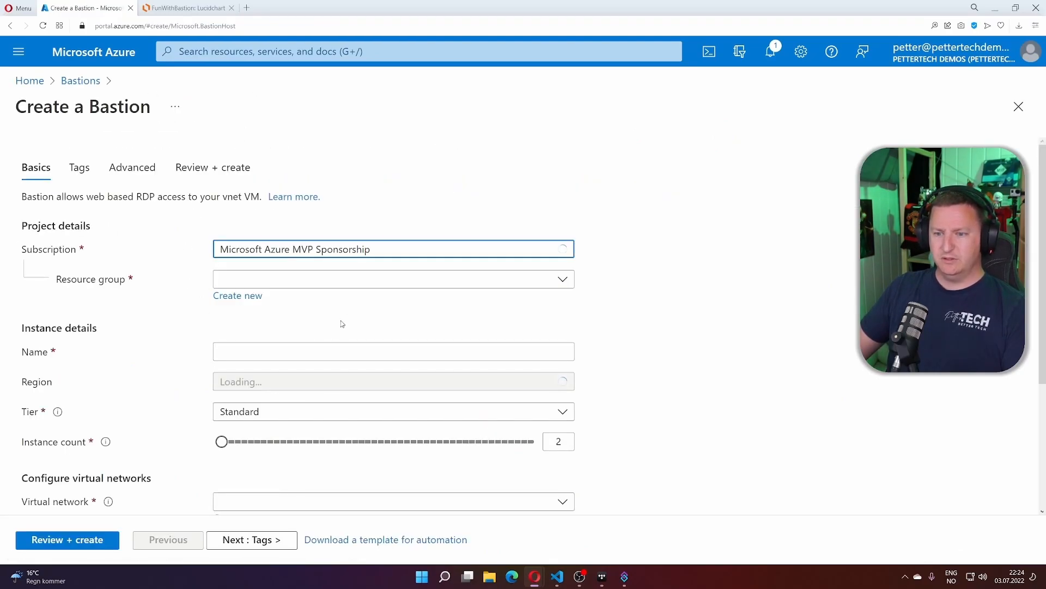
{"action": "left_click", "coordinate": [358, 279]}
{"action": "left_click", "coordinate": [322, 333]}
{"action": "scroll", "coordinate": [327, 305], "scroll_direction": "down", "scroll_amount": 2}
{"action": "left_click", "coordinate": [376, 243]}
{"action": "type", "text": "bastion"}
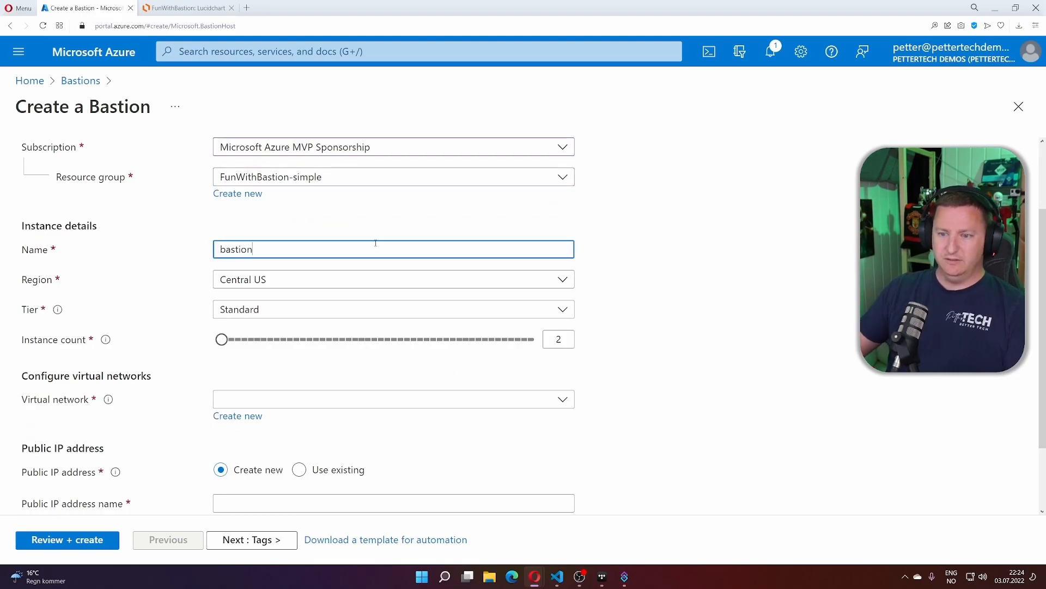
Set the Bastion's region to Norway East, its tier to Basic and its virtual network to vnet
{"action": "left_click", "coordinate": [453, 280]}
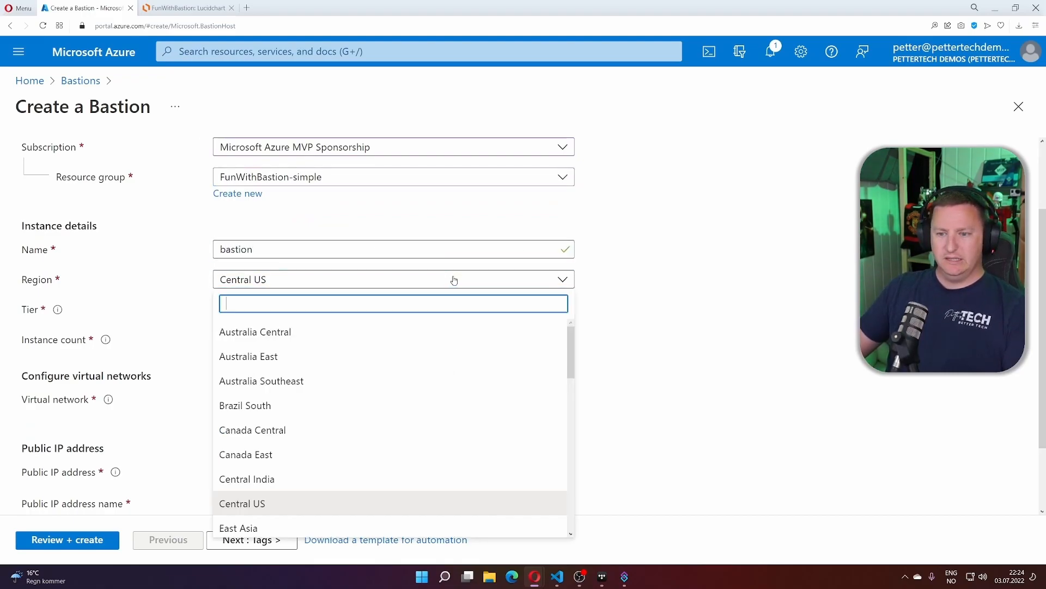
{"action": "scroll", "coordinate": [416, 393], "scroll_direction": "down", "scroll_amount": 1}
{"action": "scroll", "coordinate": [417, 394], "scroll_direction": "down", "scroll_amount": 4}
{"action": "left_click", "coordinate": [305, 494]}
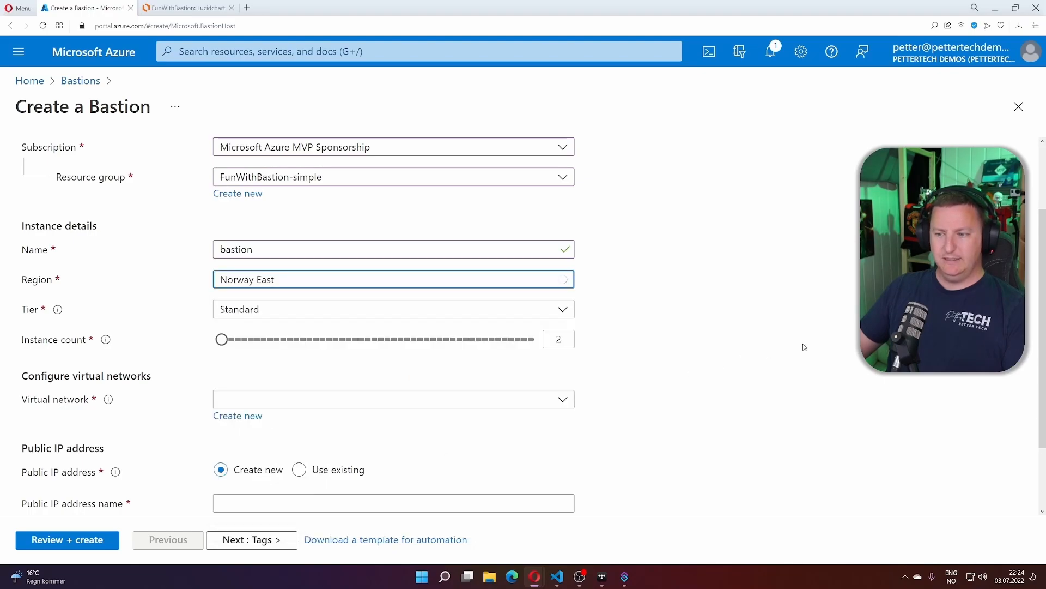
{"action": "left_click", "coordinate": [297, 314]}
{"action": "left_click", "coordinate": [256, 329]}
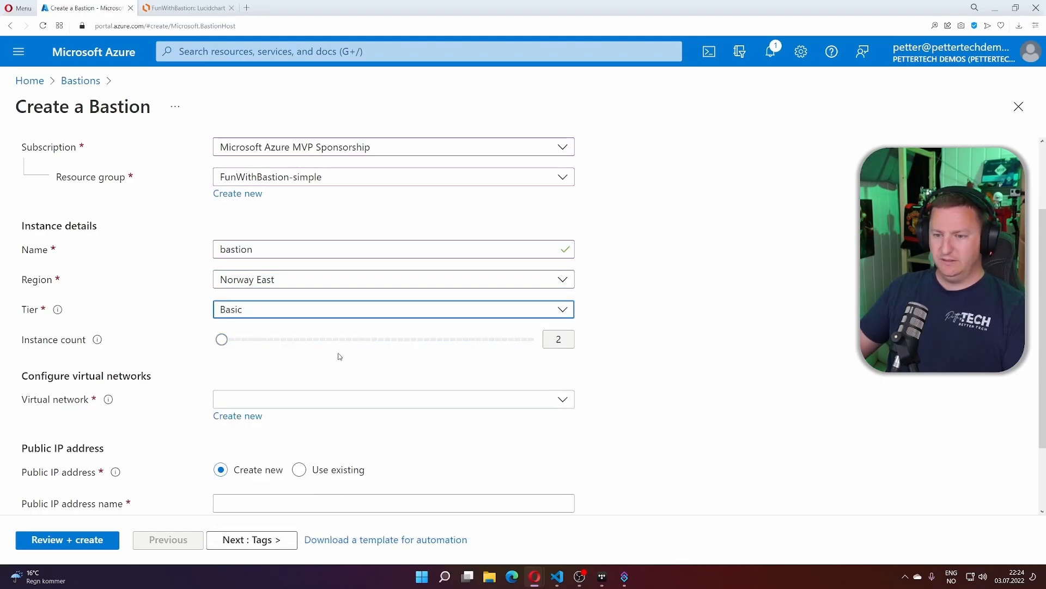
{"action": "left_click", "coordinate": [562, 400]}
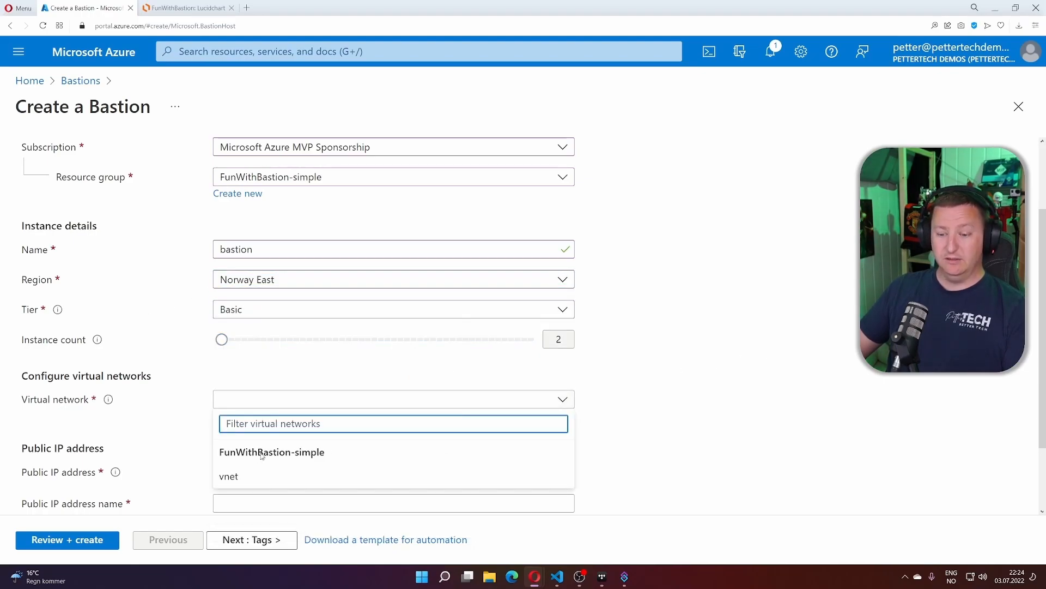
{"action": "left_click", "coordinate": [261, 481]}
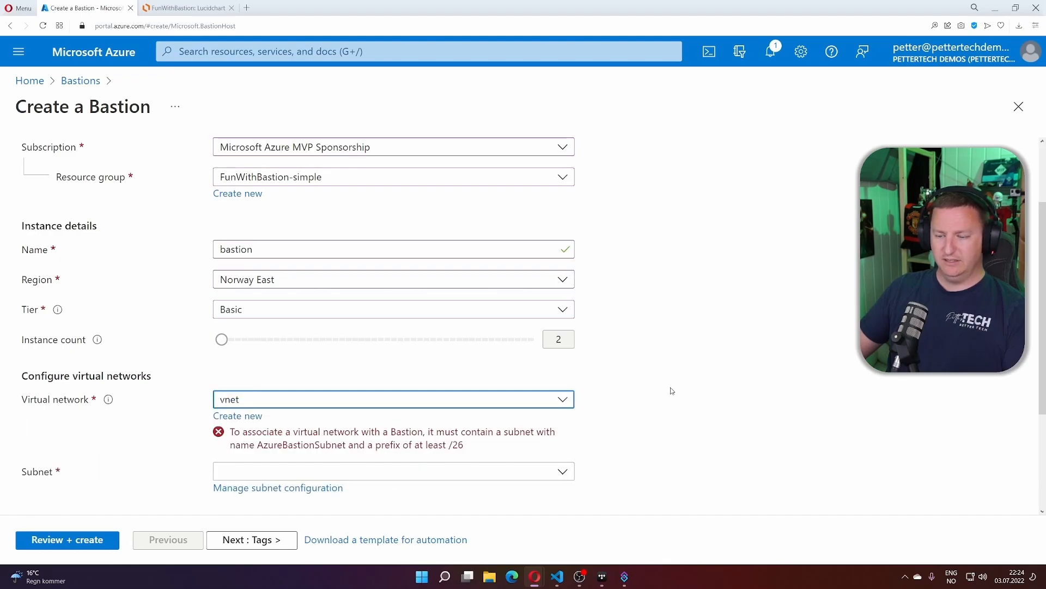
{"action": "scroll", "coordinate": [672, 391], "scroll_direction": "down", "scroll_amount": 3}
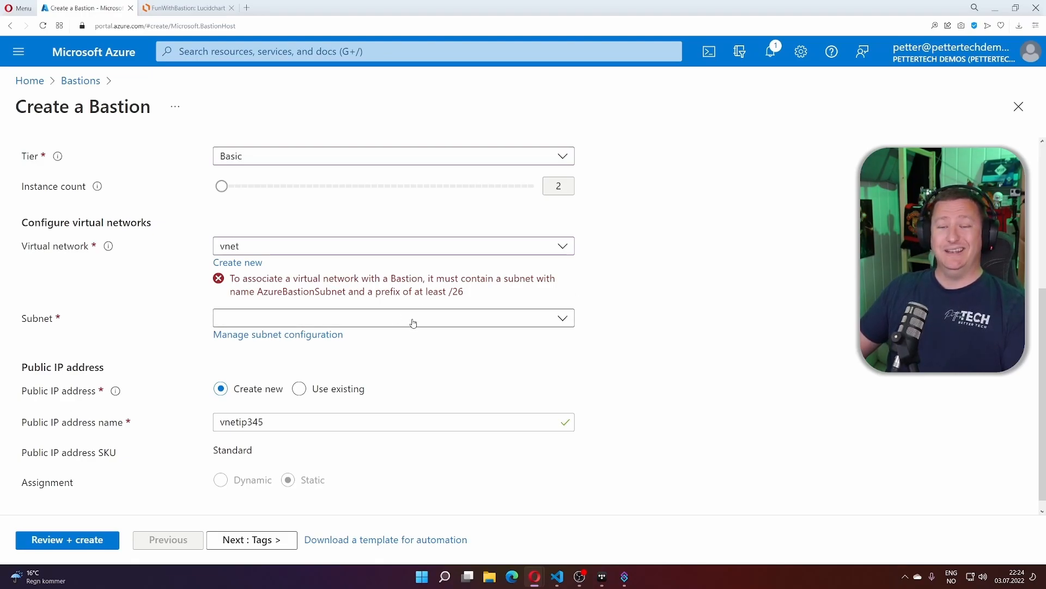
Add a subnet named AzureBastionSubnet with the address range 10.0.1.0/26 to the vnet virtual network
{"action": "left_click", "coordinate": [269, 334]}
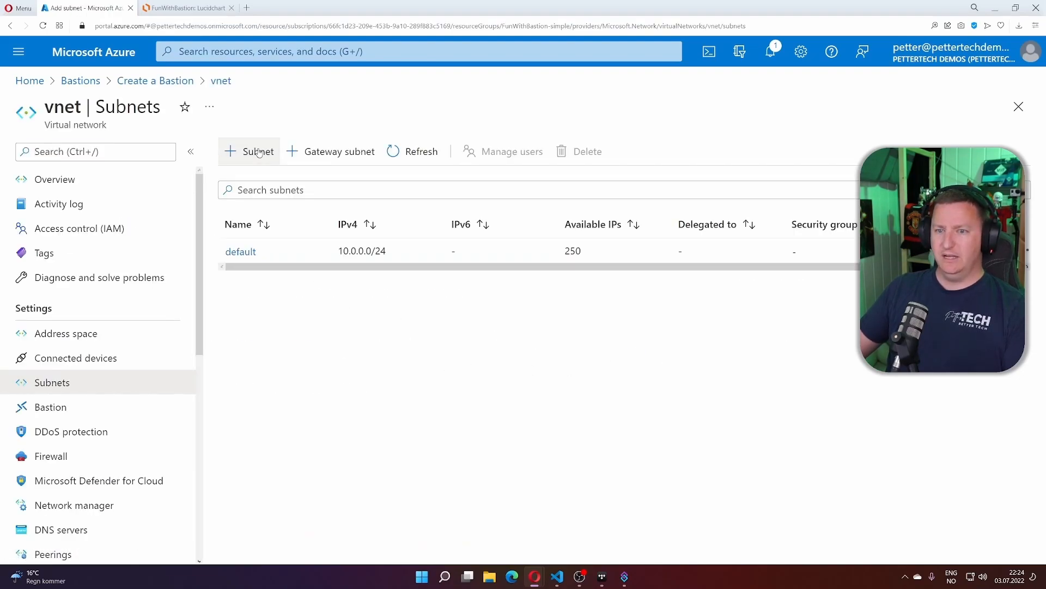
{"action": "left_click", "coordinate": [251, 151]}
{"action": "type", "text": "AzureBastionSubnet"}
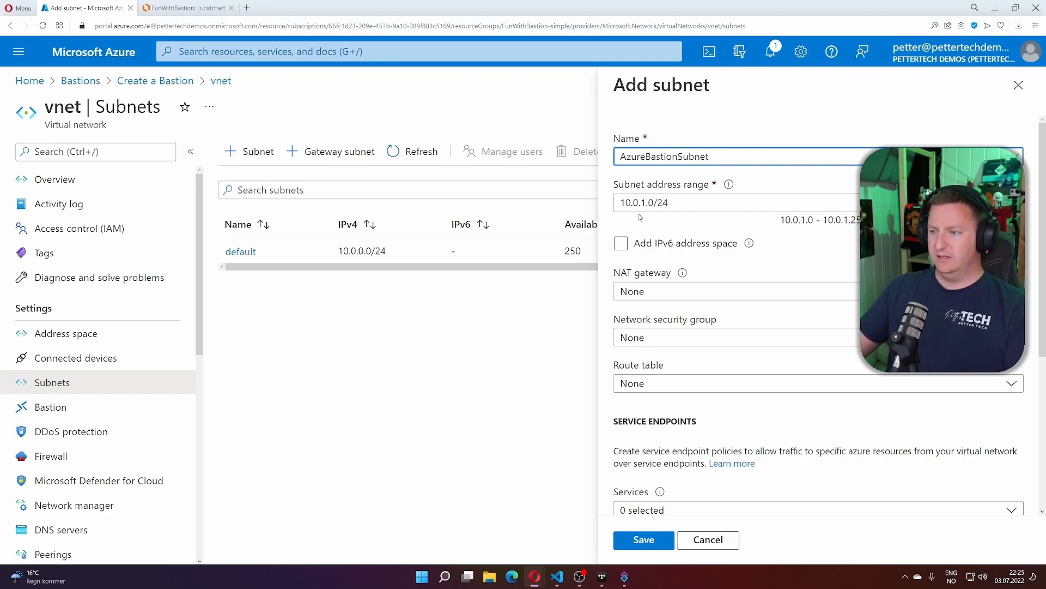
{"action": "left_click", "coordinate": [664, 204]}
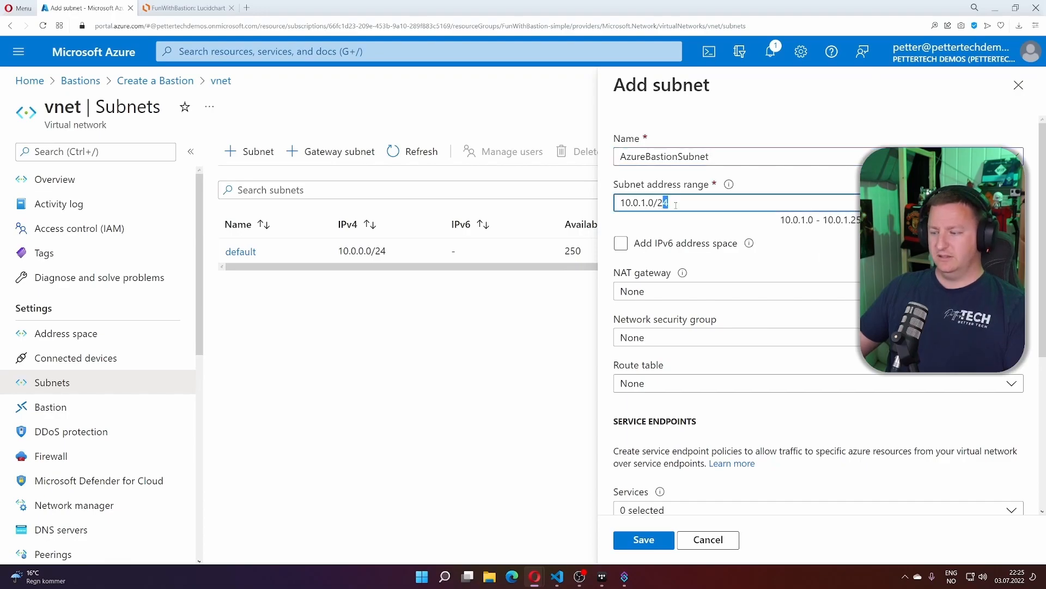
{"action": "key", "text": "BackSpace"}
{"action": "type", "text": "6"}
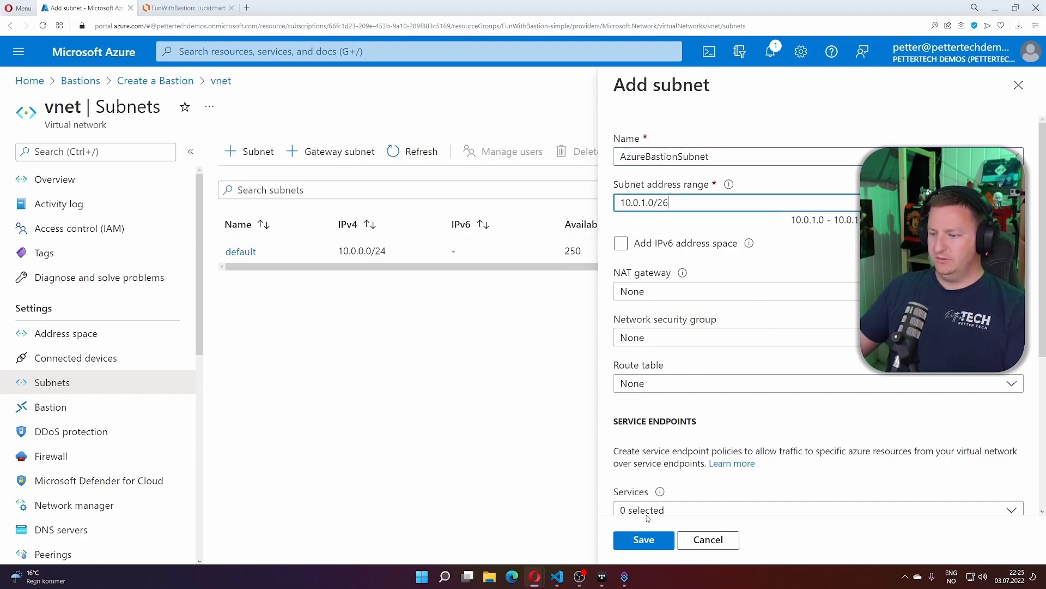
{"action": "left_click", "coordinate": [646, 539]}
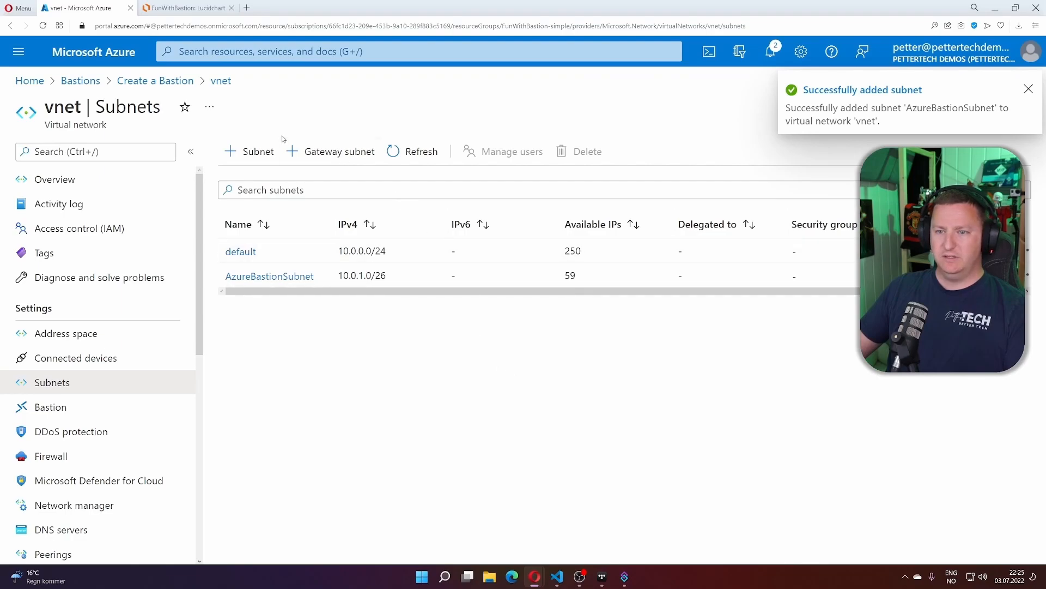
Return to the Bastion setup, name its new public IP address pipBastion, and create the Bastion
{"action": "left_click", "coordinate": [185, 82]}
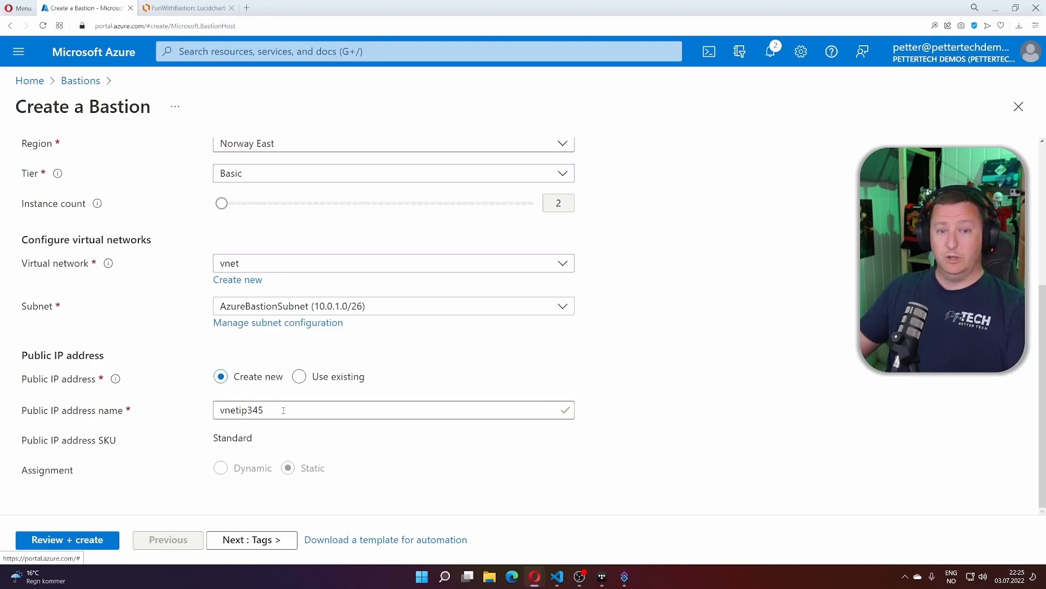
{"action": "left_click_drag", "start_coordinate": [284, 410], "coordinate": [189, 416]}
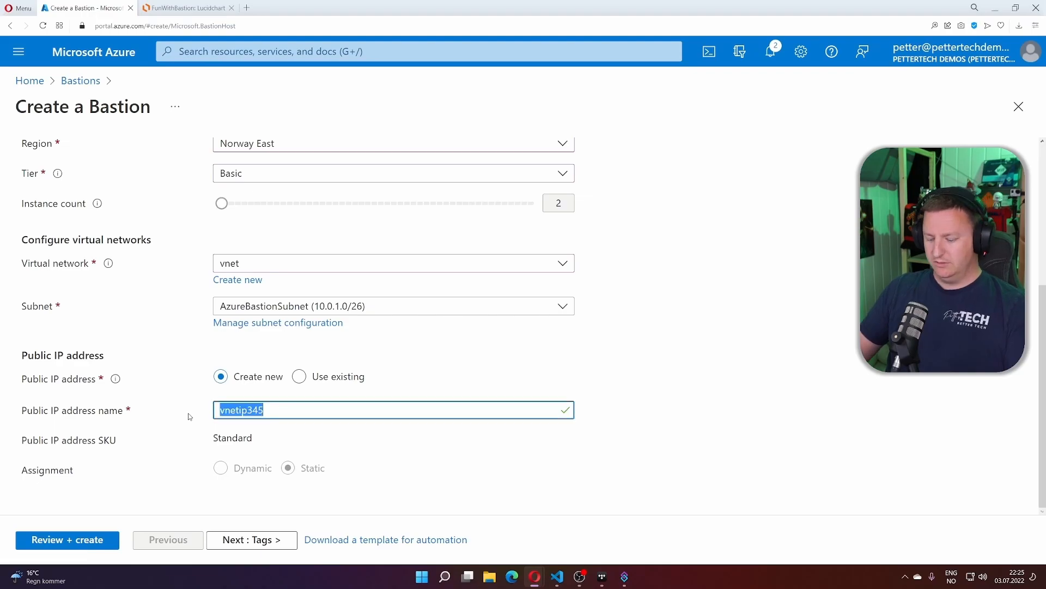
{"action": "type", "text": "pipBastion"}
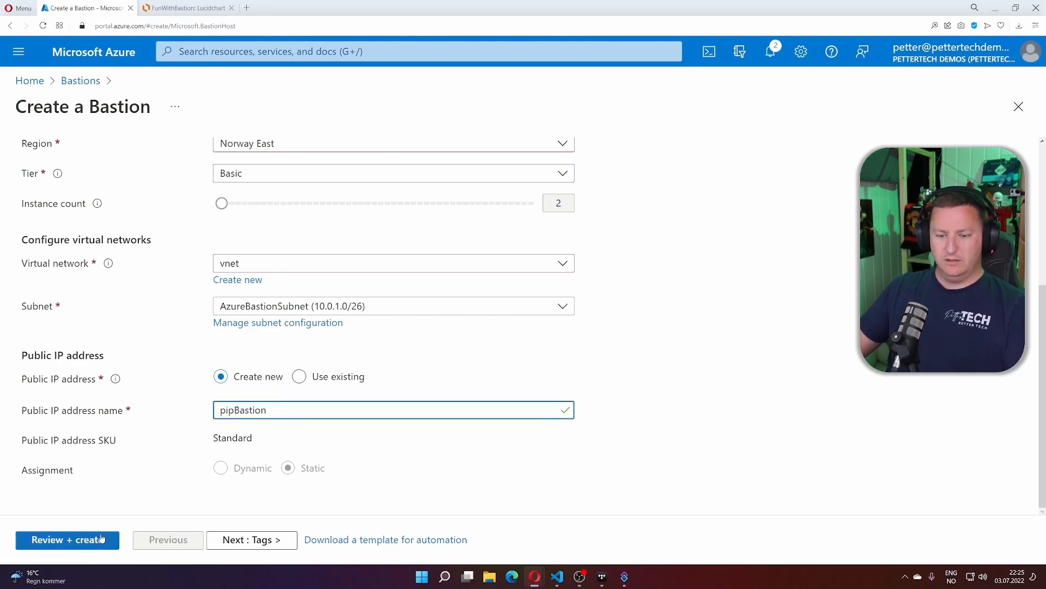
{"action": "left_click", "coordinate": [93, 540]}
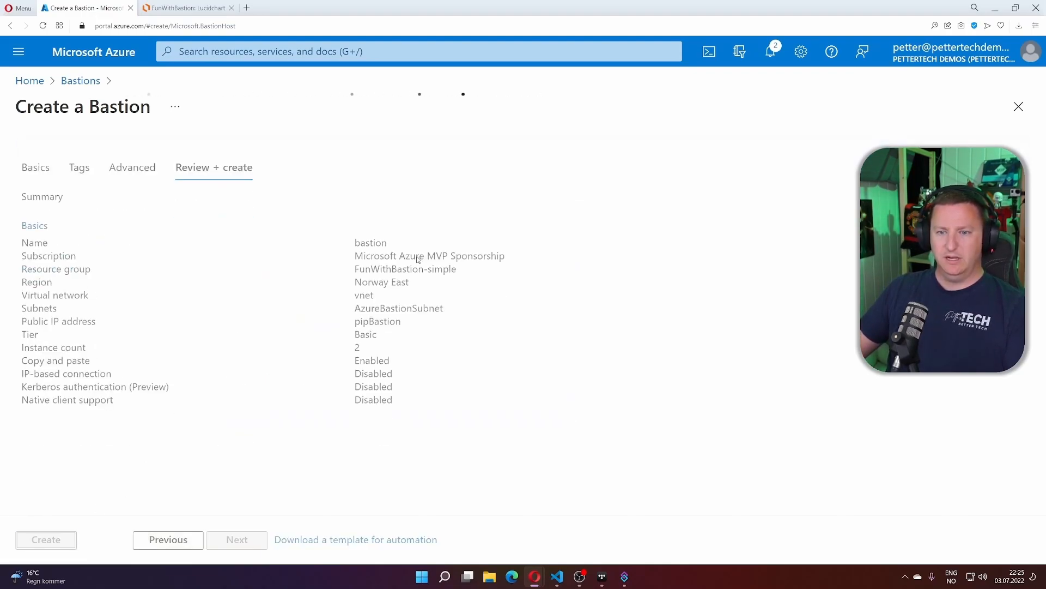
{"action": "left_click", "coordinate": [46, 539]}
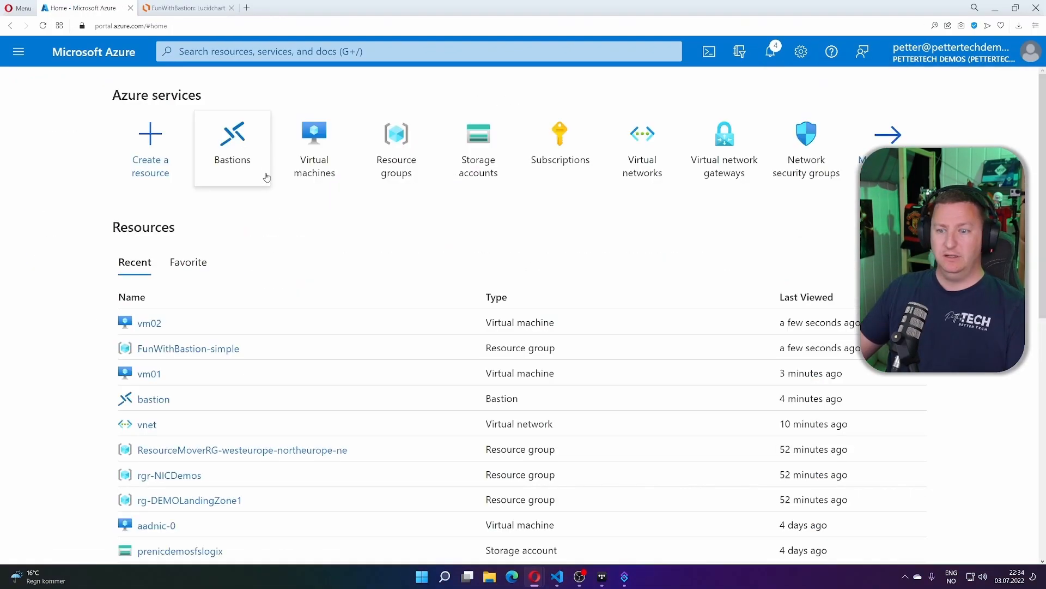
Check the list of Bastions, and open vm02's Bastion connection page from the FunWithBastion-simple resource group
{"action": "left_click", "coordinate": [231, 138]}
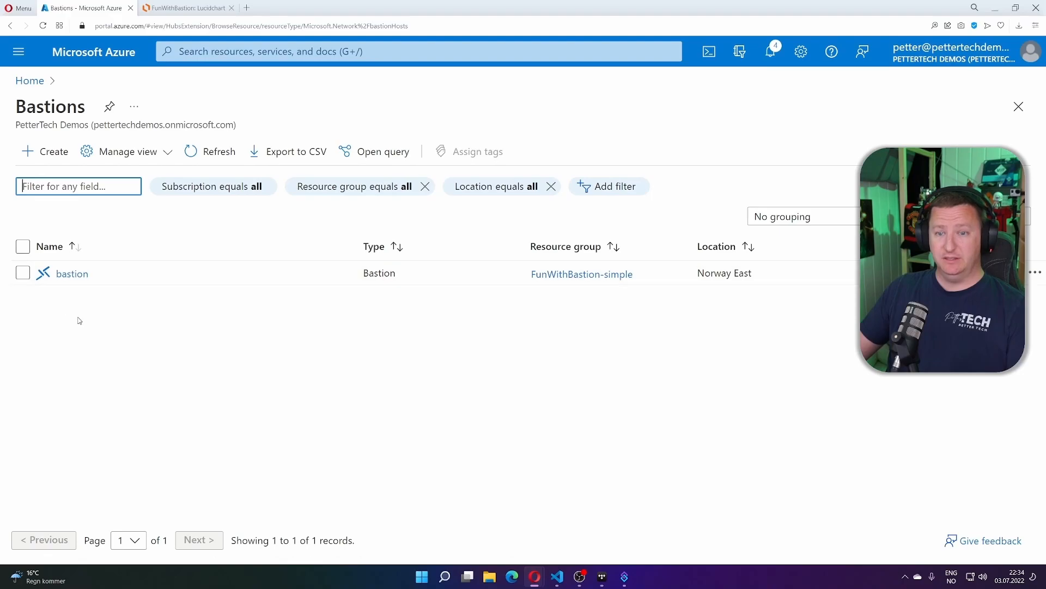
{"action": "left_click", "coordinate": [29, 81]}
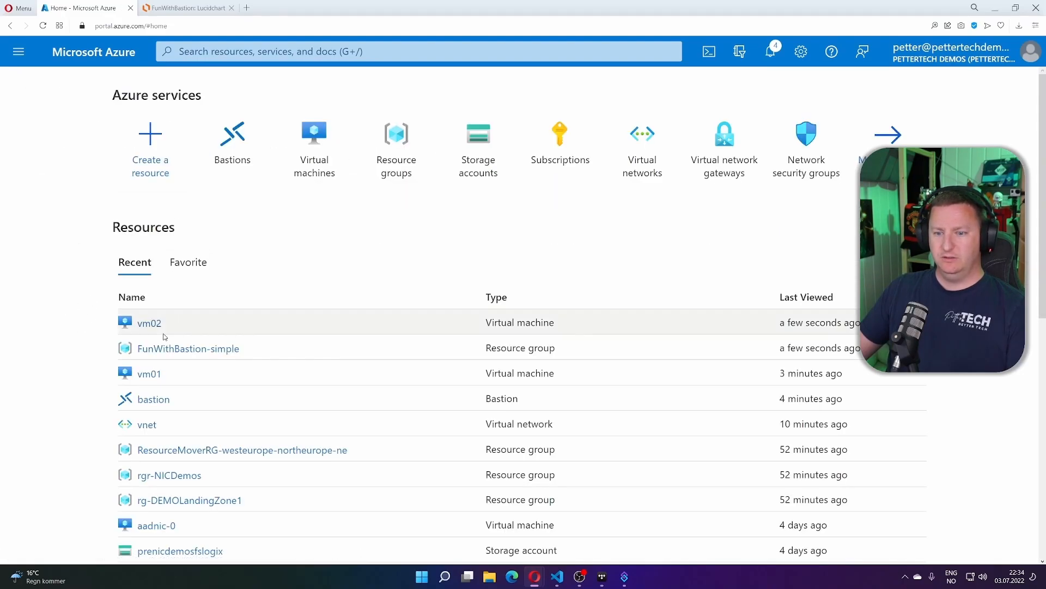
{"action": "left_click", "coordinate": [190, 349]}
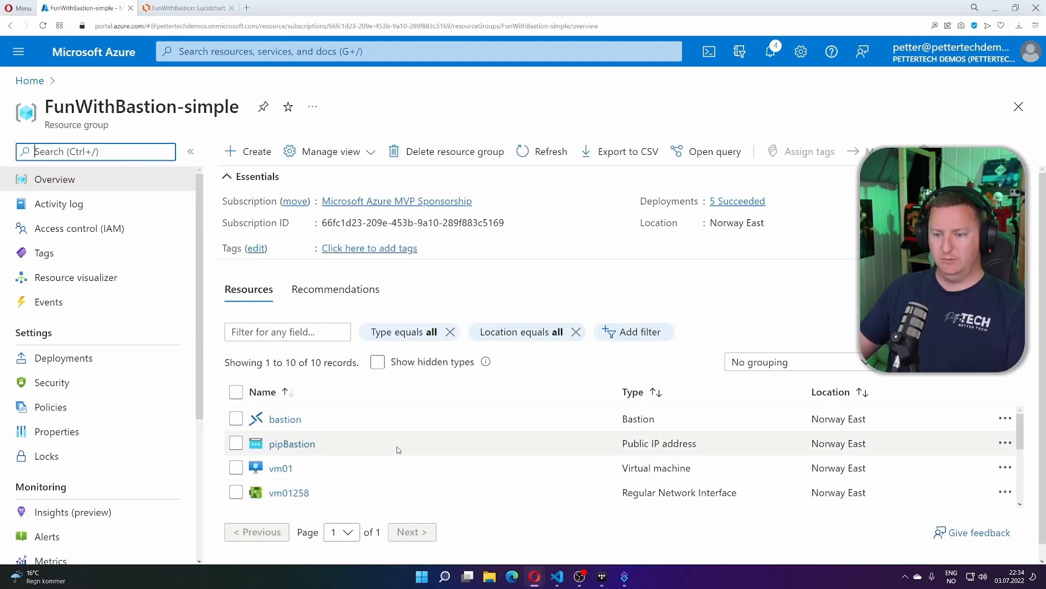
{"action": "scroll", "coordinate": [363, 439], "scroll_direction": "down", "scroll_amount": 1}
{"action": "scroll", "coordinate": [348, 426], "scroll_direction": "down", "scroll_amount": 1}
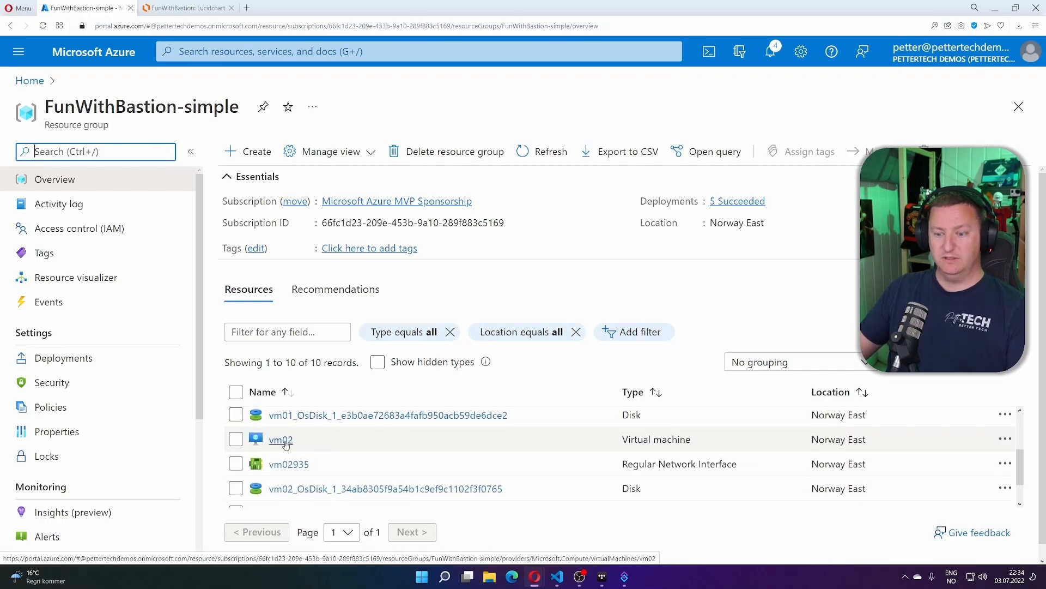
{"action": "left_click", "coordinate": [281, 440]}
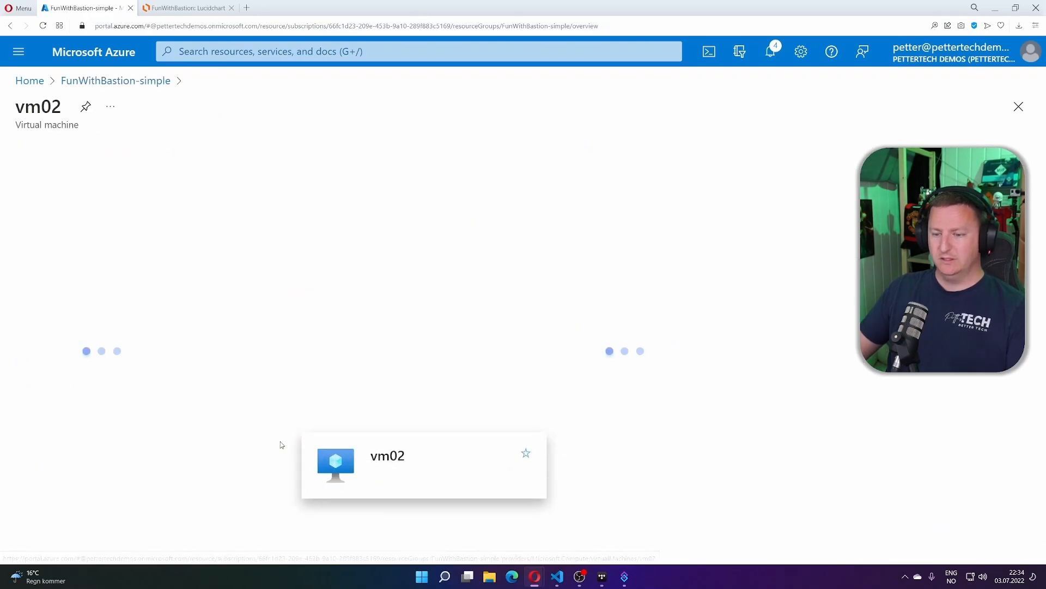
{"action": "left_click", "coordinate": [291, 152]}
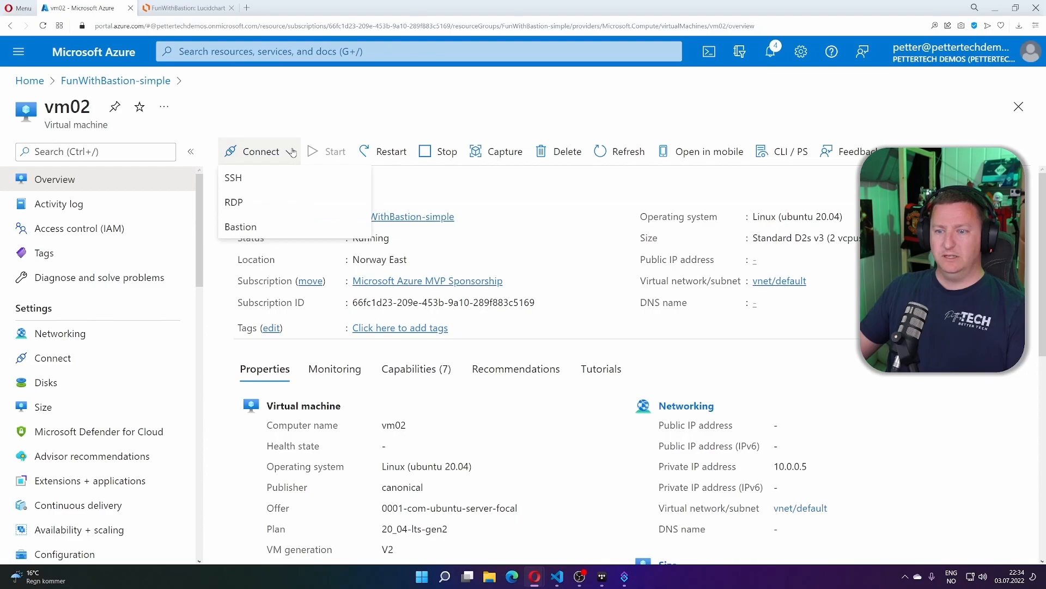
{"action": "left_click", "coordinate": [257, 228]}
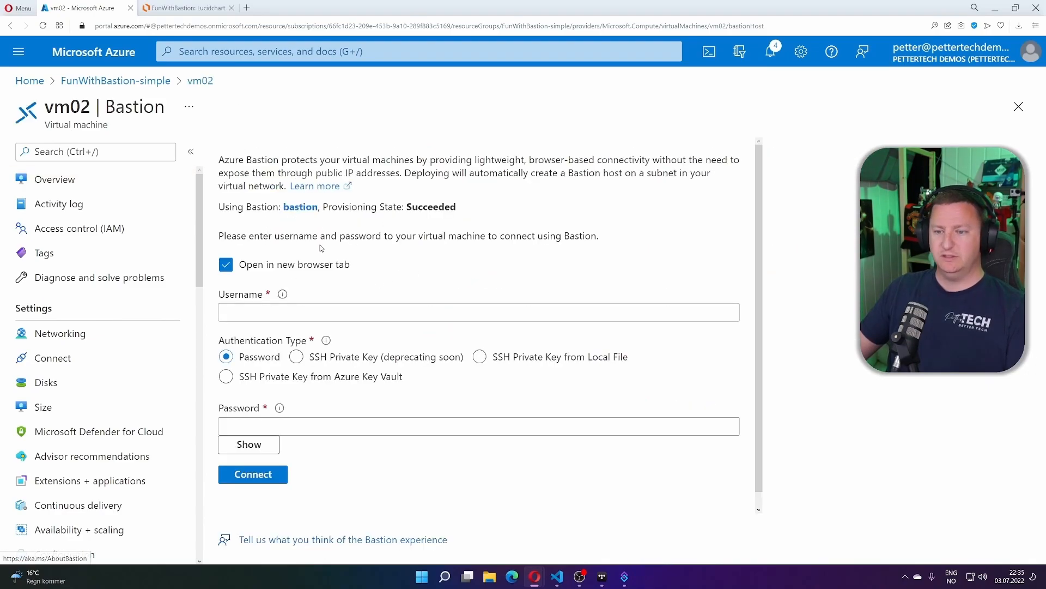
Connect to vm02 through Bastion with the administrator username and password, and enter random test characters at its shell prompt
{"action": "left_click", "coordinate": [361, 310]}
{"action": "type", "text": "pet"}
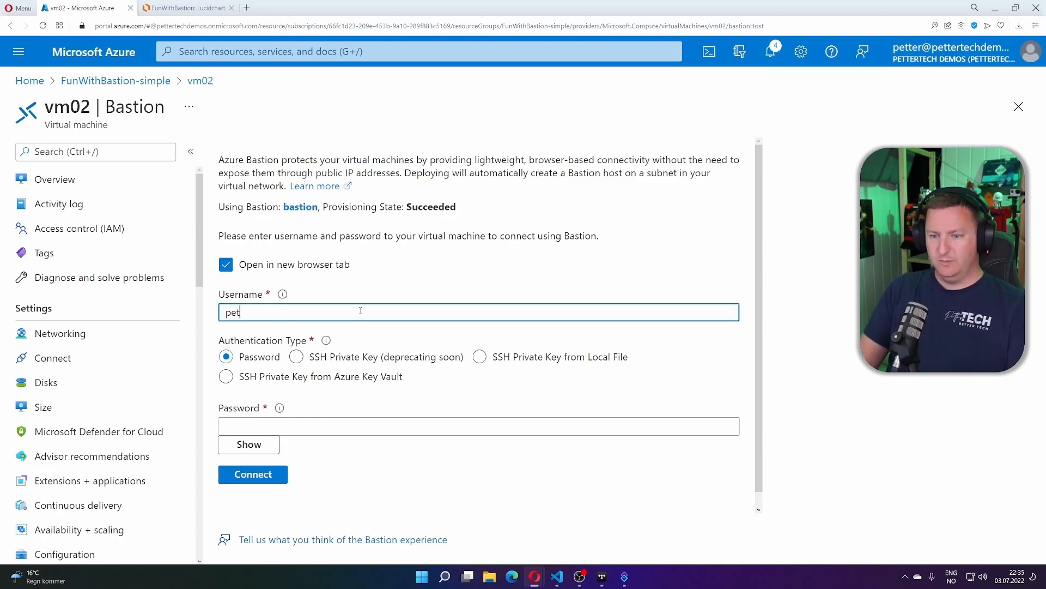
{"action": "type", "text": "tertech"}
{"action": "key", "text": "Tab"}
{"action": "key", "text": "ctrl+v"}
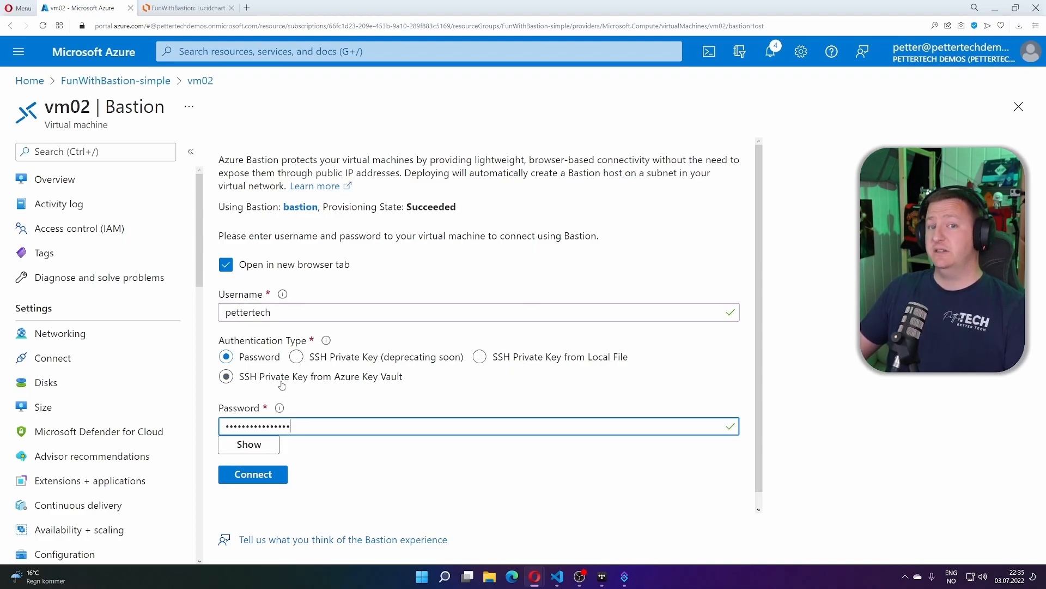
{"action": "left_click", "coordinate": [282, 482]}
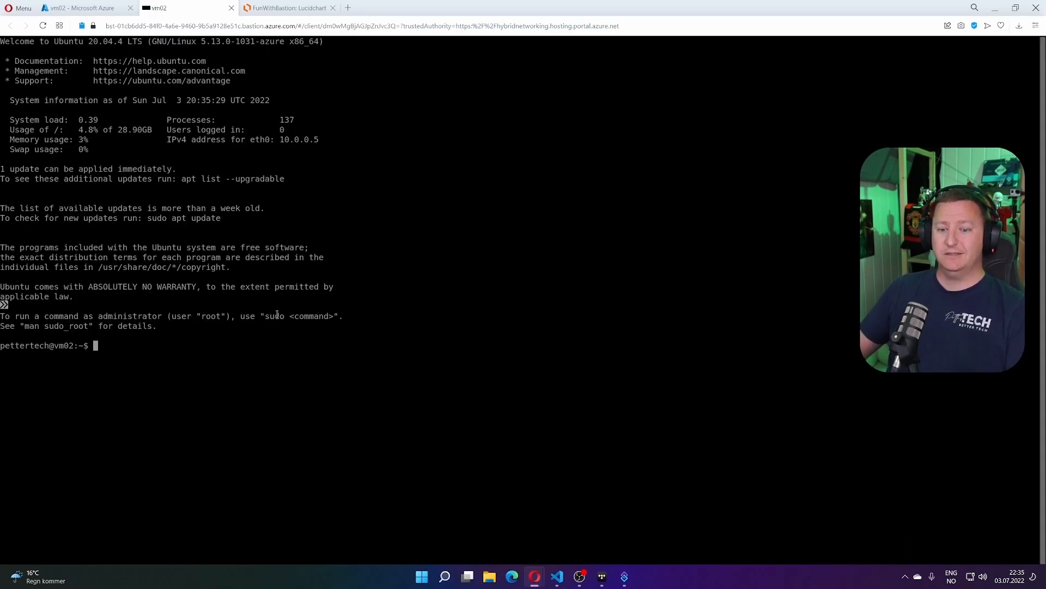
{"action": "type", "text": "lskfjlskdjflksdjf"}
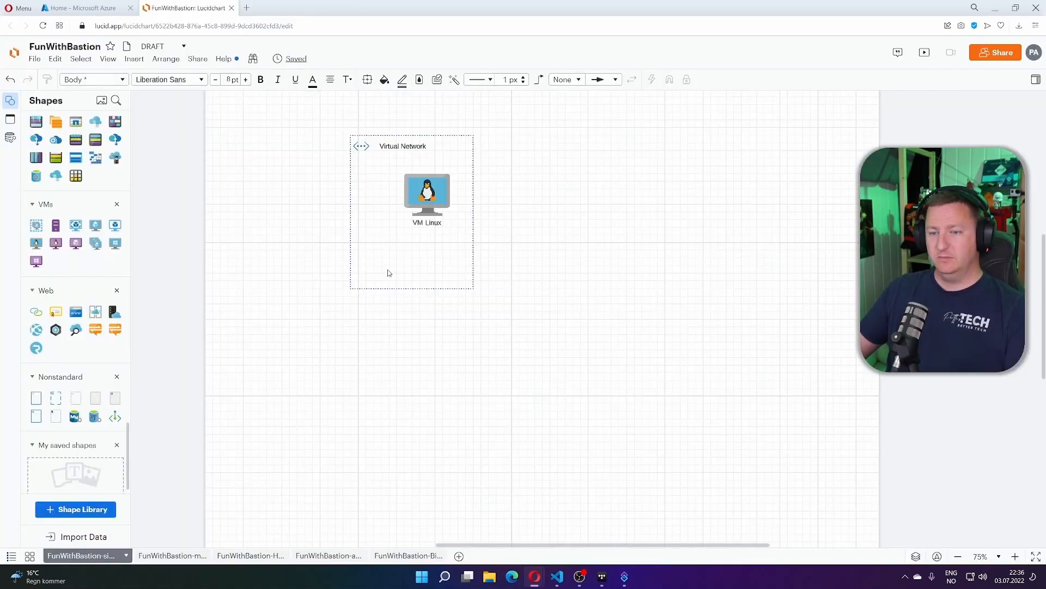
On the diagram's second FunWithBastion page, add a Virtual Network container enlarged to about 14.3 by 8.3 cm
{"action": "left_click", "coordinate": [188, 555]}
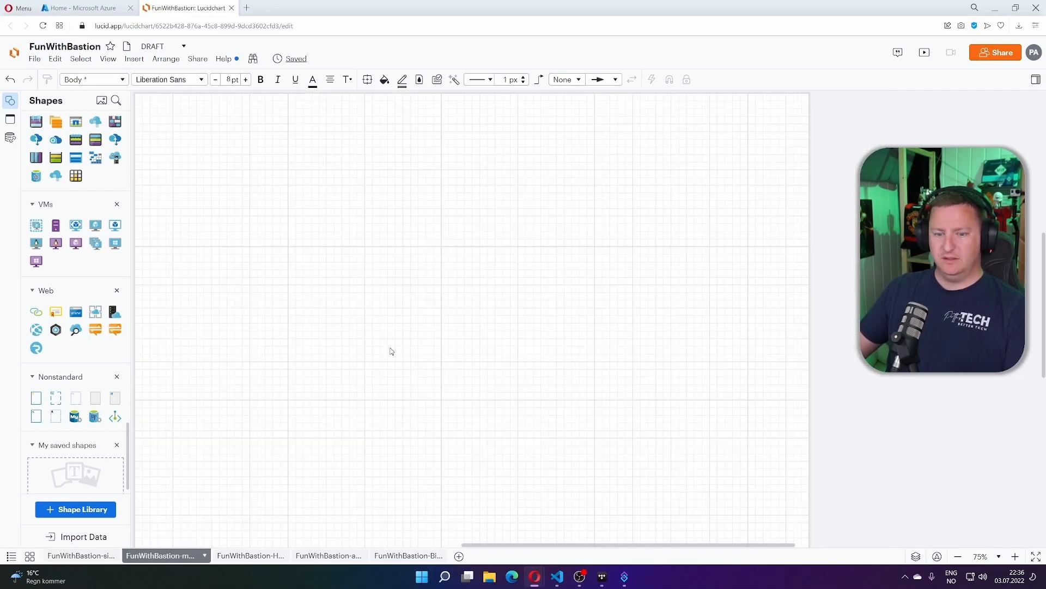
{"action": "left_click_drag", "start_coordinate": [75, 396], "coordinate": [344, 219]}
{"action": "left_click_drag", "start_coordinate": [410, 293], "coordinate": [632, 338]}
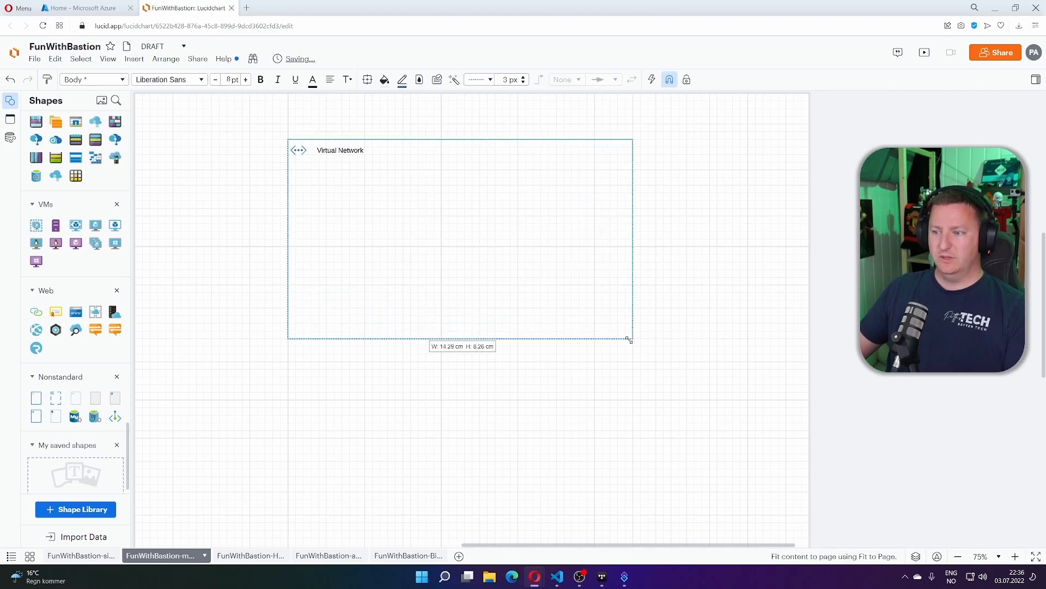
Place two Subnet boxes side by side inside the Virtual Network, with a VM Windows in the first and a VM Linux in the second
{"action": "left_click_drag", "start_coordinate": [101, 394], "coordinate": [344, 237]}
{"action": "mouse_move", "coordinate": [105, 401]}
{"action": "key", "text": "ctrl+d"}
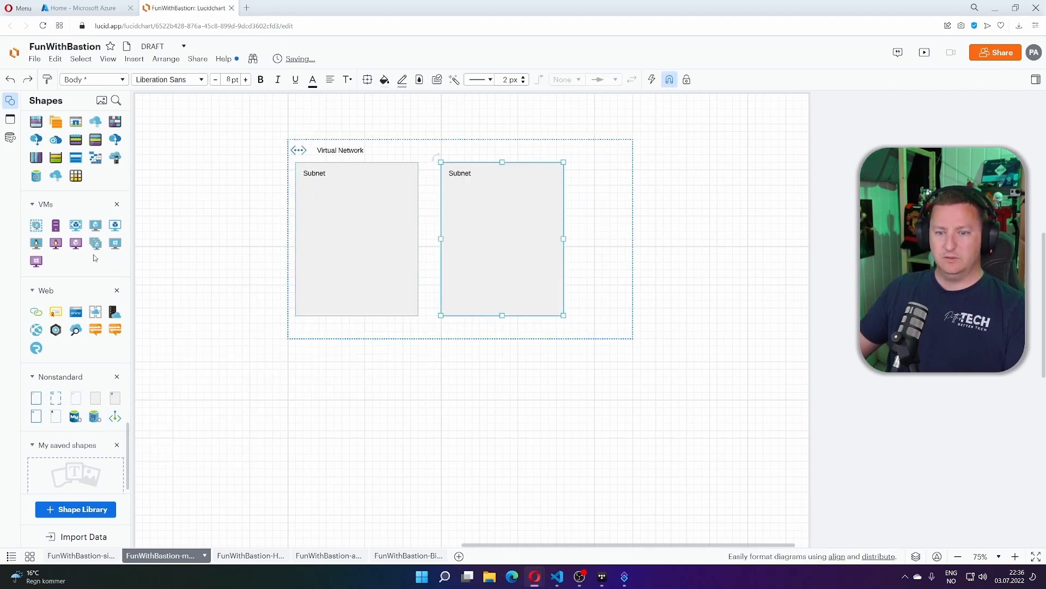
{"action": "left_click_drag", "start_coordinate": [115, 243], "coordinate": [349, 229]}
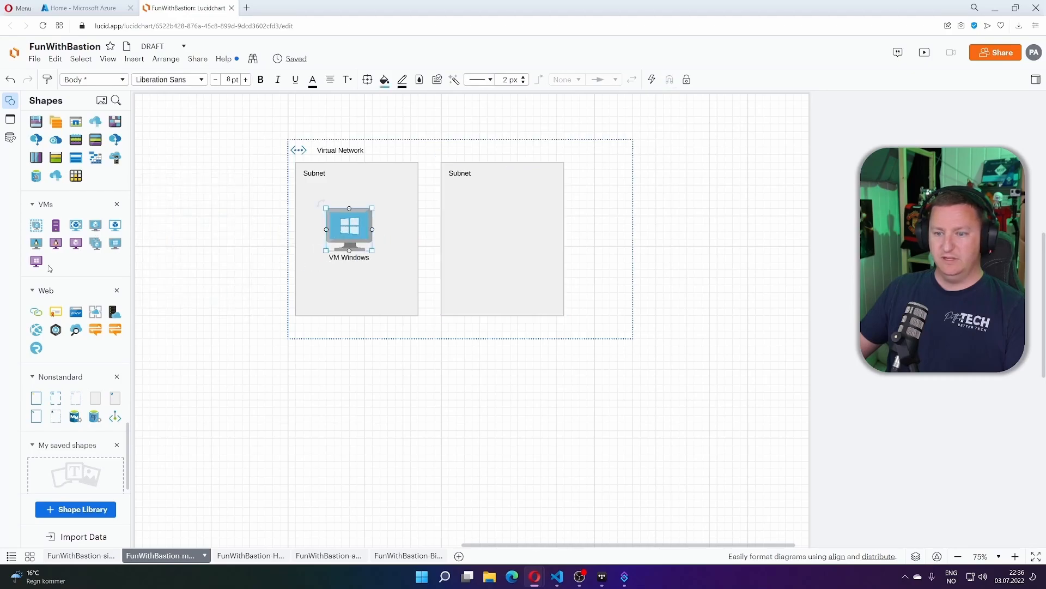
{"action": "left_click_drag", "start_coordinate": [36, 243], "coordinate": [495, 229]}
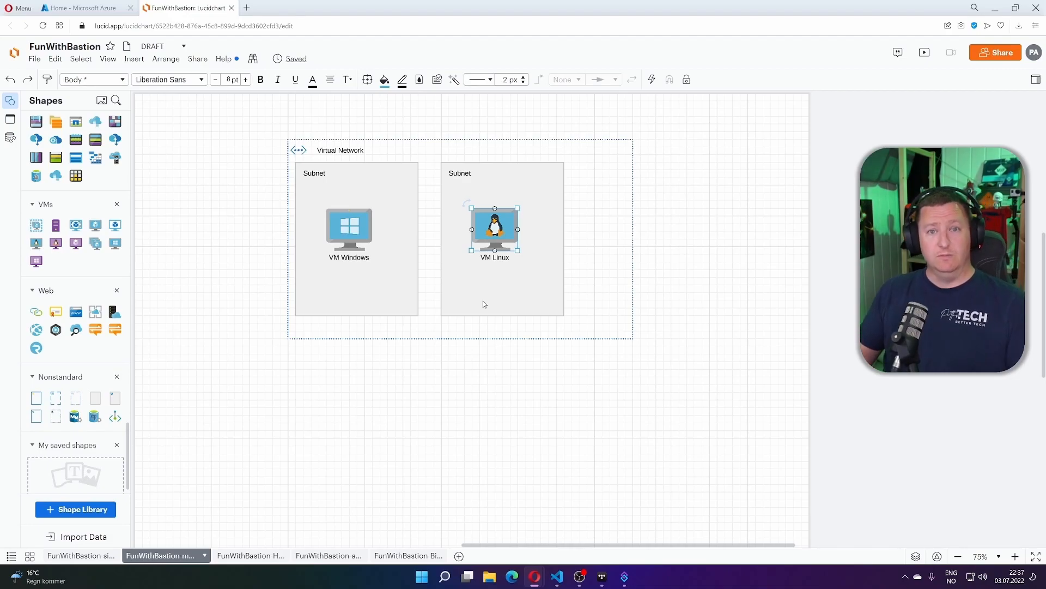
Widen the Virtual Network container and add a third, empty Subnet box beside the Linux subnet
{"action": "left_click", "coordinate": [633, 239]}
{"action": "left_click_drag", "start_coordinate": [633, 239], "coordinate": [709, 239]}
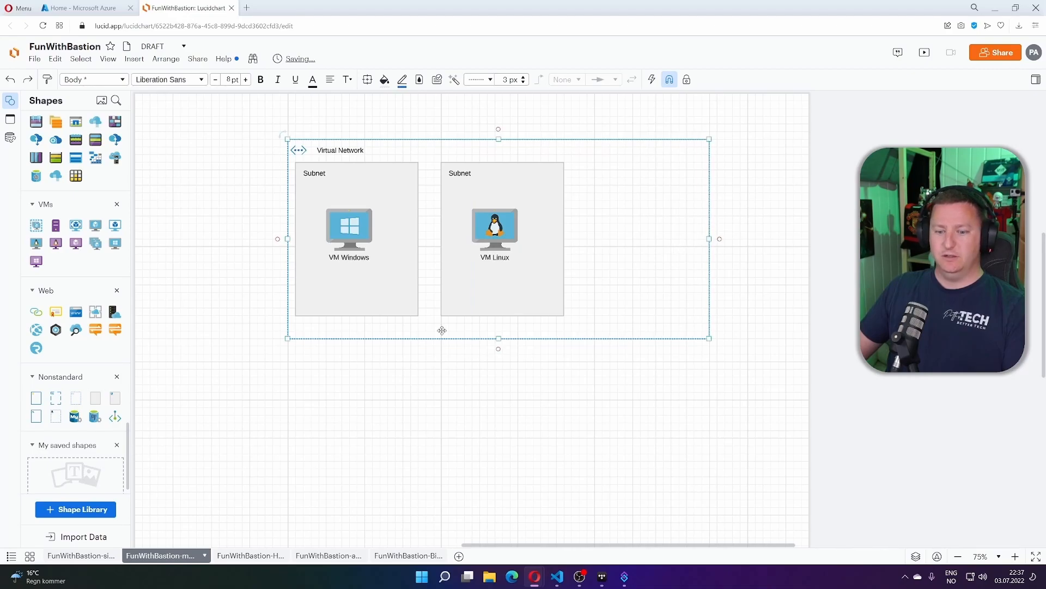
{"action": "left_click_drag", "start_coordinate": [196, 398], "coordinate": [639, 243]}
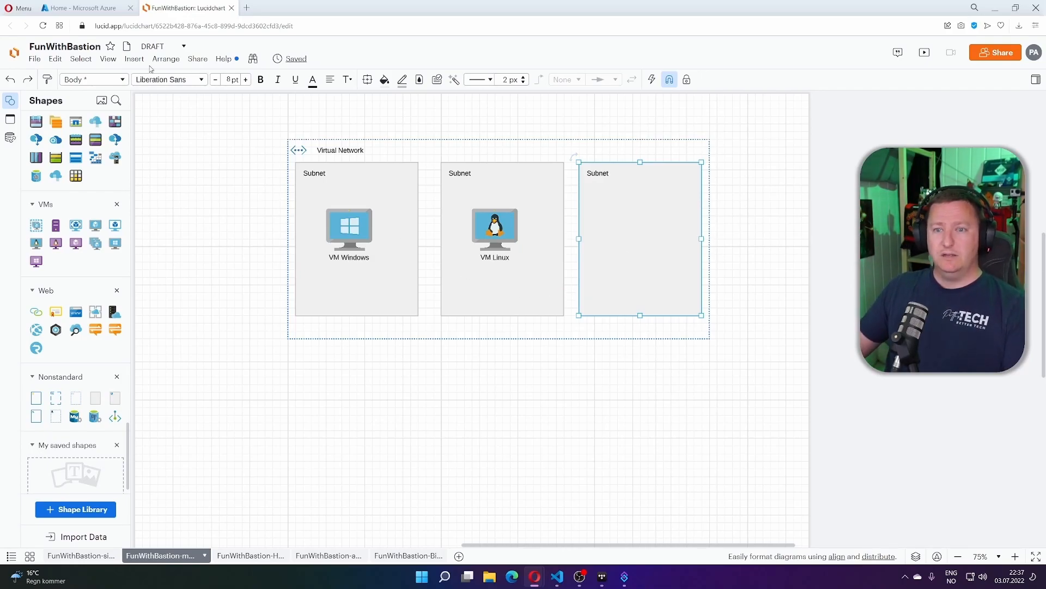
Switch to the Azure portal, create a resource group named FunWithBastion-multiplesubnets in Microsoft Azure MVP Sponsorship, region Norway East, and open it
{"action": "left_click", "coordinate": [90, 9]}
{"action": "left_click", "coordinate": [398, 145]}
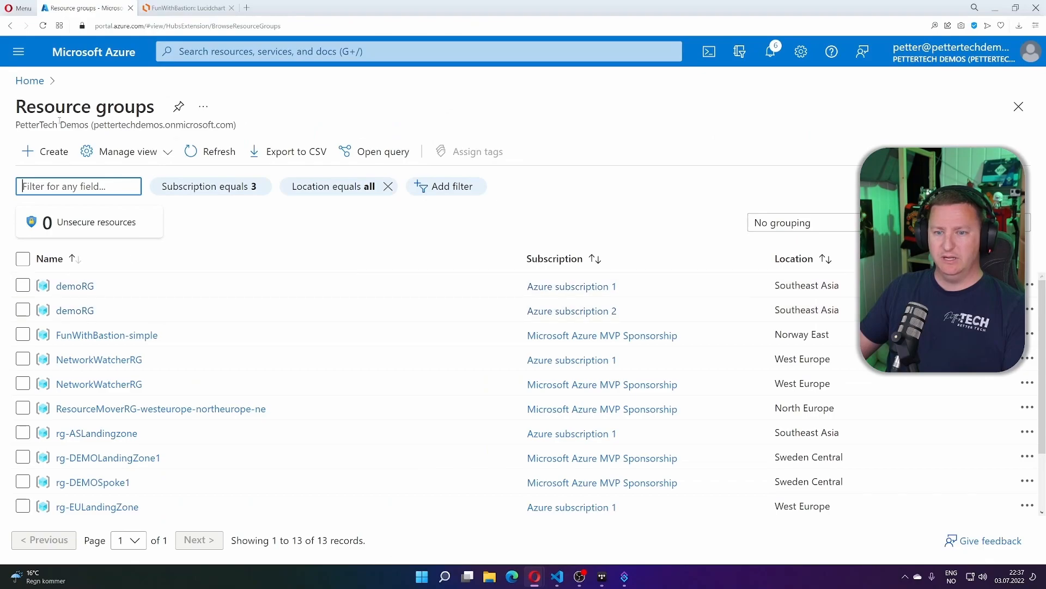
{"action": "left_click", "coordinate": [44, 152]}
{"action": "left_click", "coordinate": [235, 272]}
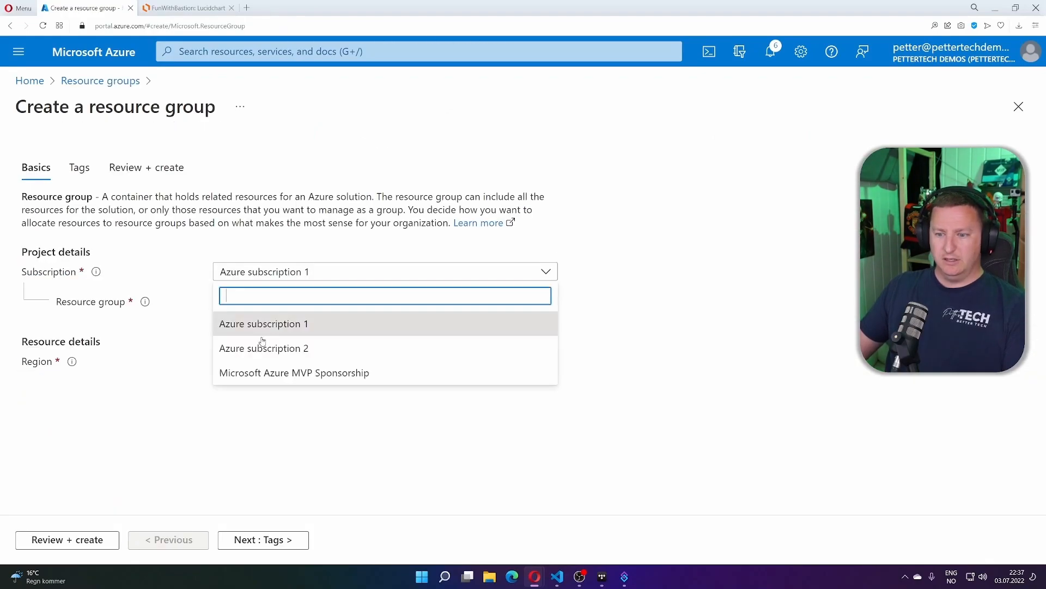
{"action": "left_click", "coordinate": [280, 371]}
{"action": "left_click", "coordinate": [262, 301]}
{"action": "type", "text": "FunWithBastion-multiplesubnets"}
{"action": "left_click", "coordinate": [290, 361]}
{"action": "scroll", "coordinate": [331, 255], "scroll_direction": "down", "scroll_amount": 7}
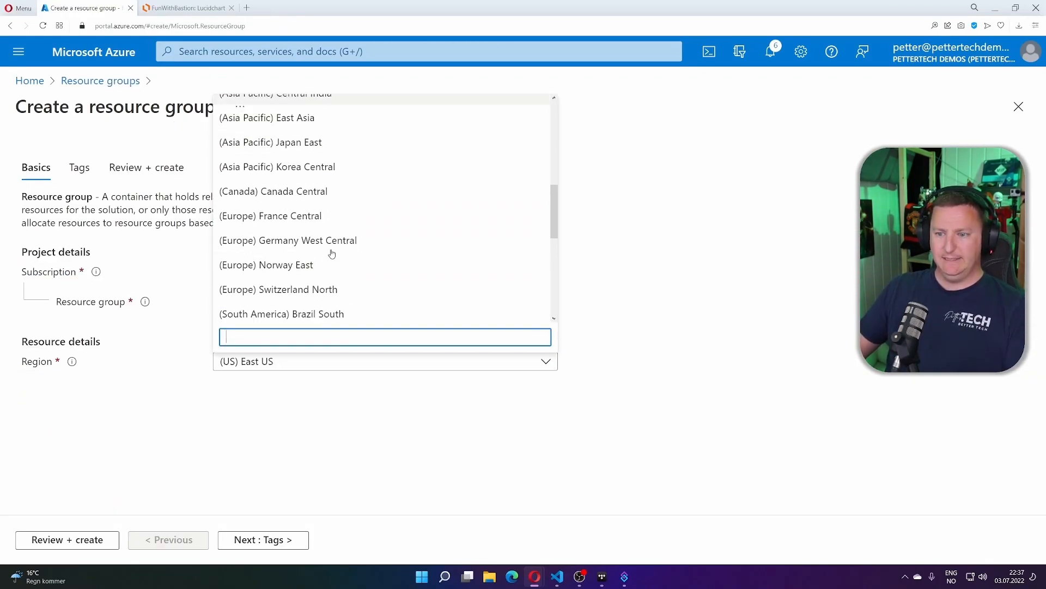
{"action": "left_click", "coordinate": [327, 263]}
{"action": "left_click", "coordinate": [47, 541]}
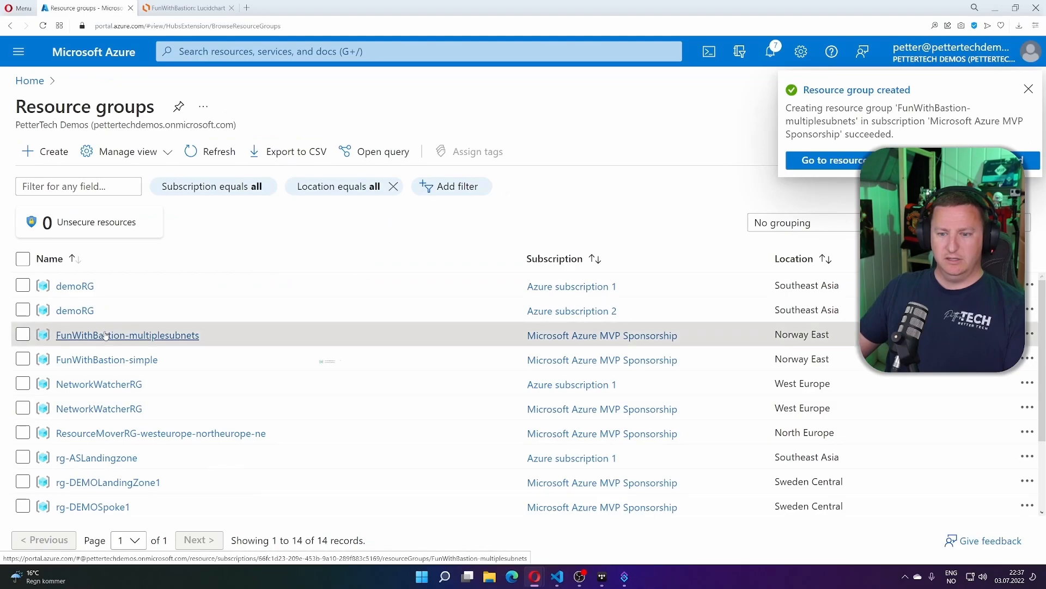
{"action": "left_click", "coordinate": [116, 334]}
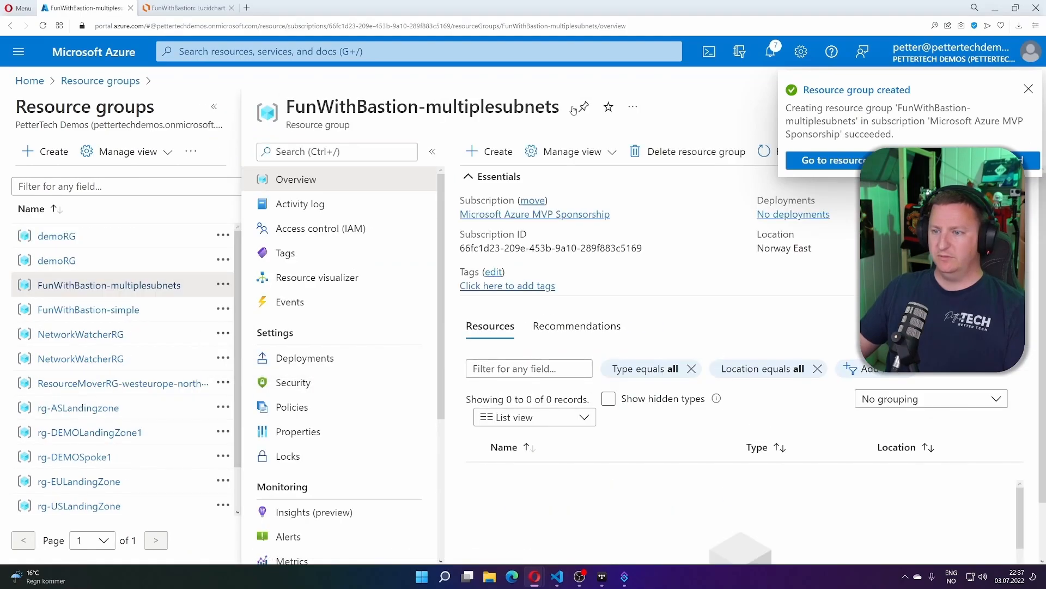
Start a virtual network named vnet in the Microsoft Azure MVP Sponsorship subscription and the FunWithBastion-multiplesubnets resource group
{"action": "left_click", "coordinate": [479, 152]}
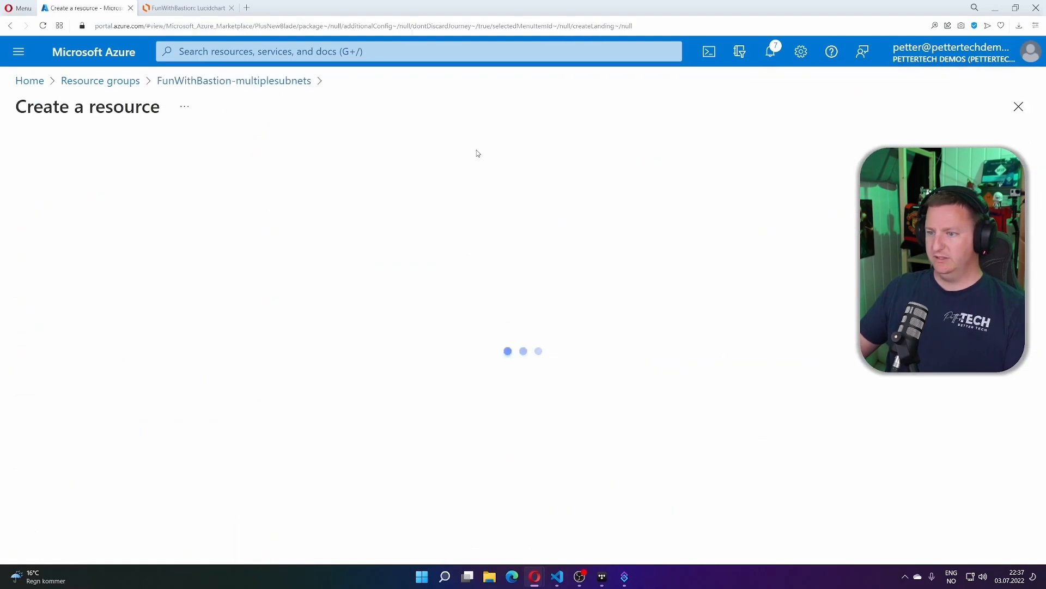
{"action": "type", "text": "virtual network"}
{"action": "left_click", "coordinate": [285, 183]}
{"action": "left_click", "coordinate": [326, 258]}
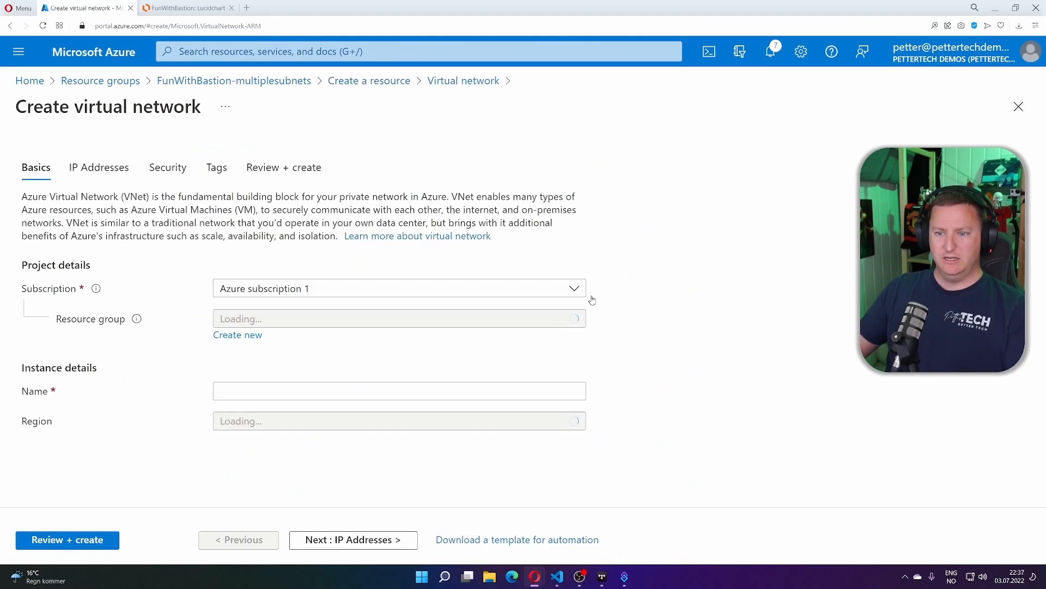
{"action": "left_click", "coordinate": [350, 290]}
{"action": "left_click", "coordinate": [371, 321]}
{"action": "left_click", "coordinate": [370, 320]}
{"action": "left_click", "coordinate": [305, 369]}
{"action": "left_click", "coordinate": [336, 391]}
{"action": "type", "text": "vnet"}
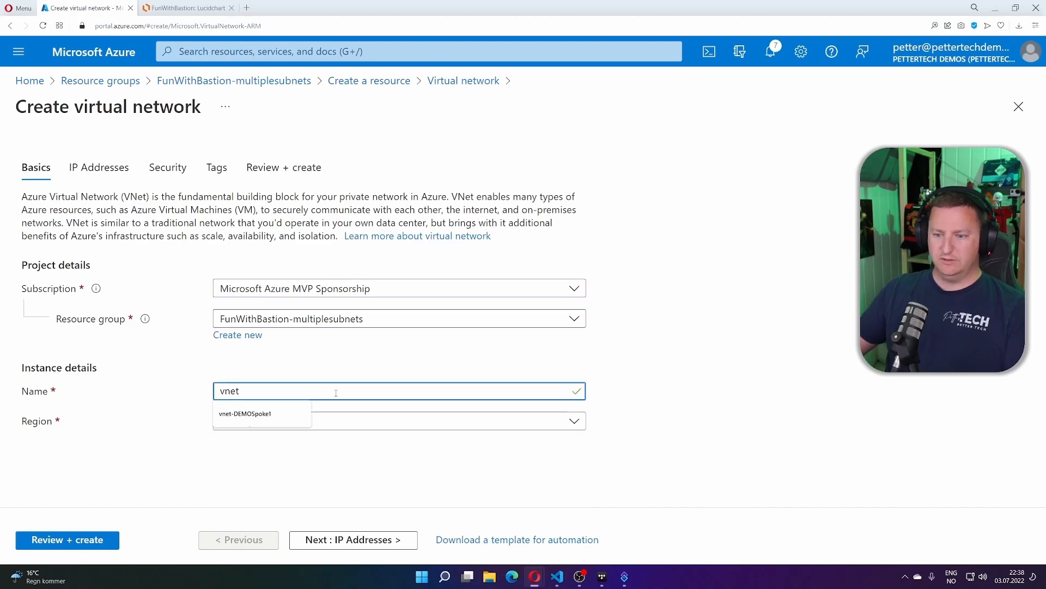
{"action": "left_click", "coordinate": [639, 408]}
Set the virtual network's IPv4 address space to 10.1.0.0/23
{"action": "left_click", "coordinate": [395, 540]}
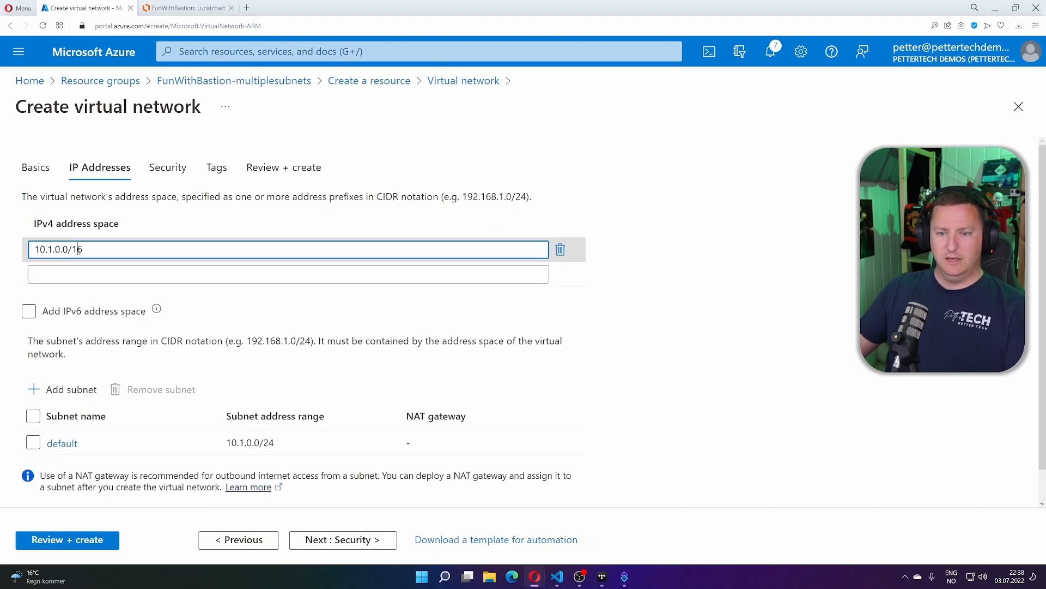
{"action": "key", "text": "BackSpace"}
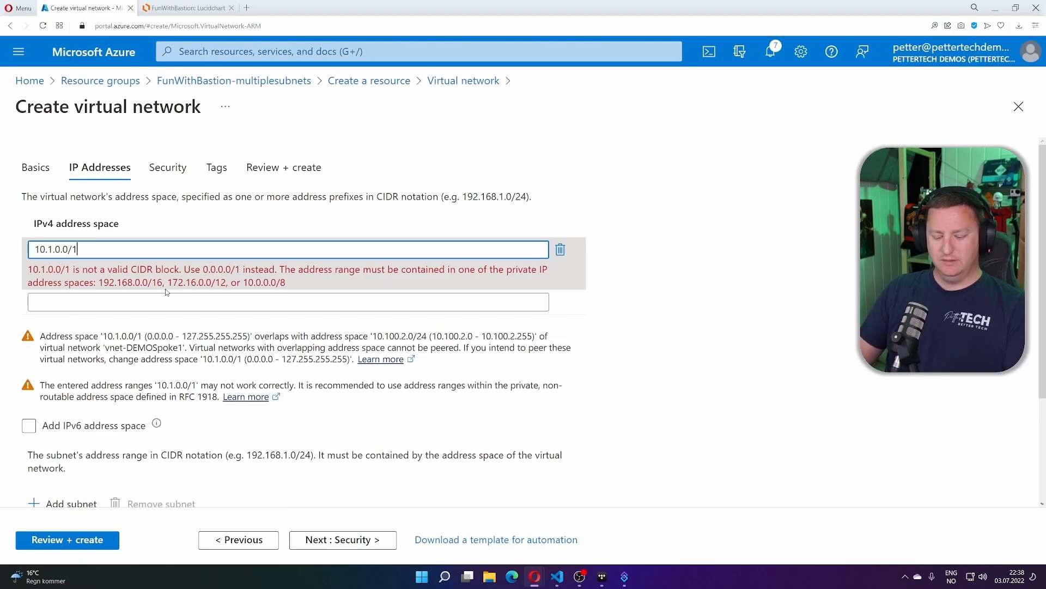
{"action": "key", "text": "BackSpace"}
{"action": "type", "text": "23"}
{"action": "key", "text": "Tab"}
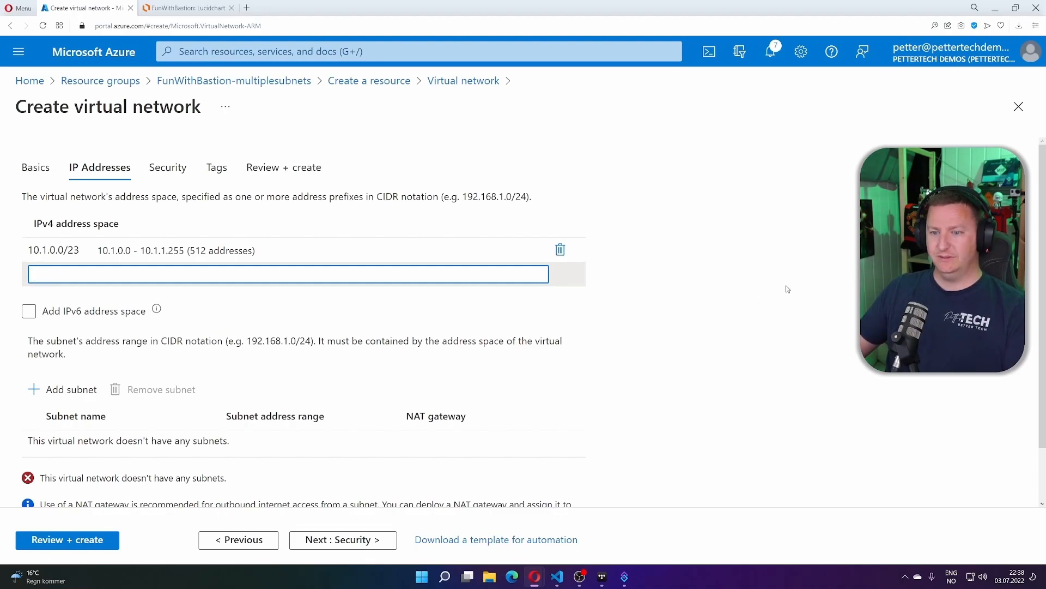
Add a subnet named subnet1 with the address range 10.1.0.0/24 to the virtual network
{"action": "scroll", "coordinate": [786, 288], "scroll_direction": "down", "scroll_amount": 1}
{"action": "left_click", "coordinate": [68, 338]}
{"action": "type", "text": "subnet1"}
{"action": "left_click", "coordinate": [843, 200]}
{"action": "type", "text": "10."}
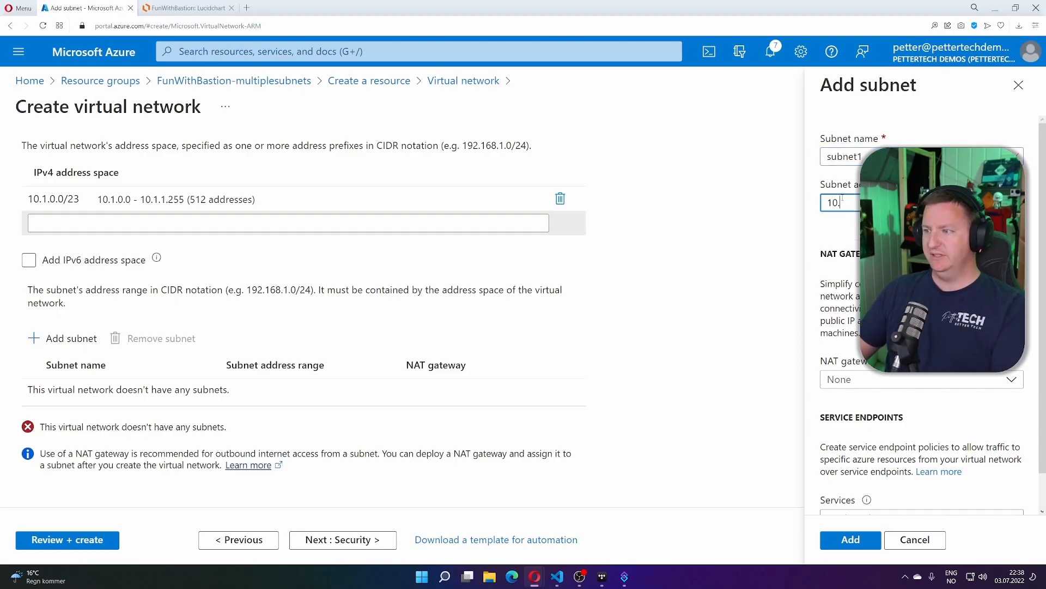
{"action": "type", "text": "1.0.0/24"}
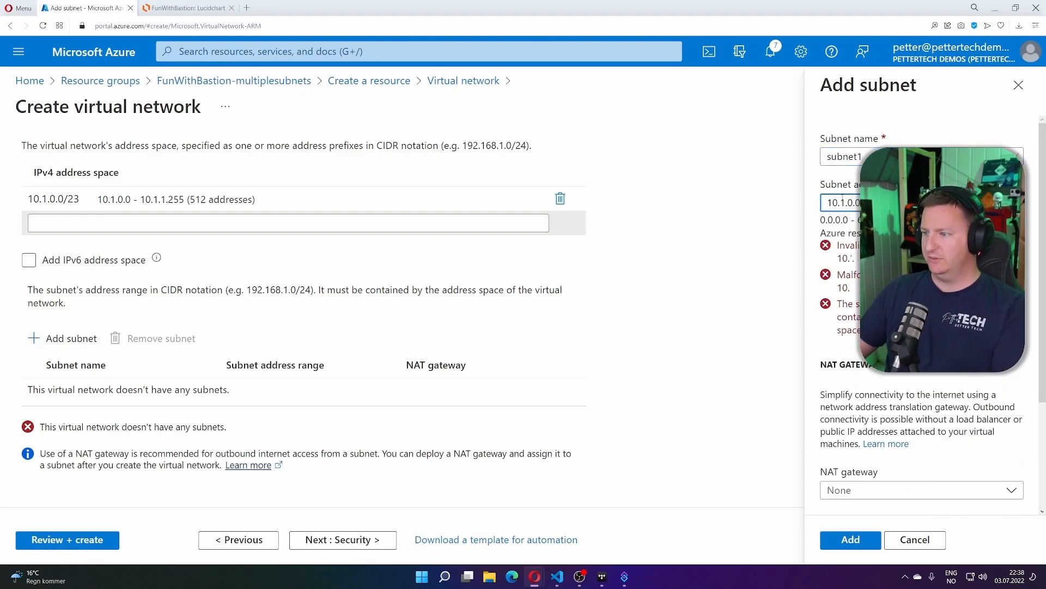
{"action": "left_click", "coordinate": [832, 536]}
Add a subnet named subnet2 with the address range 10.1.1.0/24, and create the virtual network
{"action": "left_click", "coordinate": [63, 354]}
{"action": "type", "text": "su"}
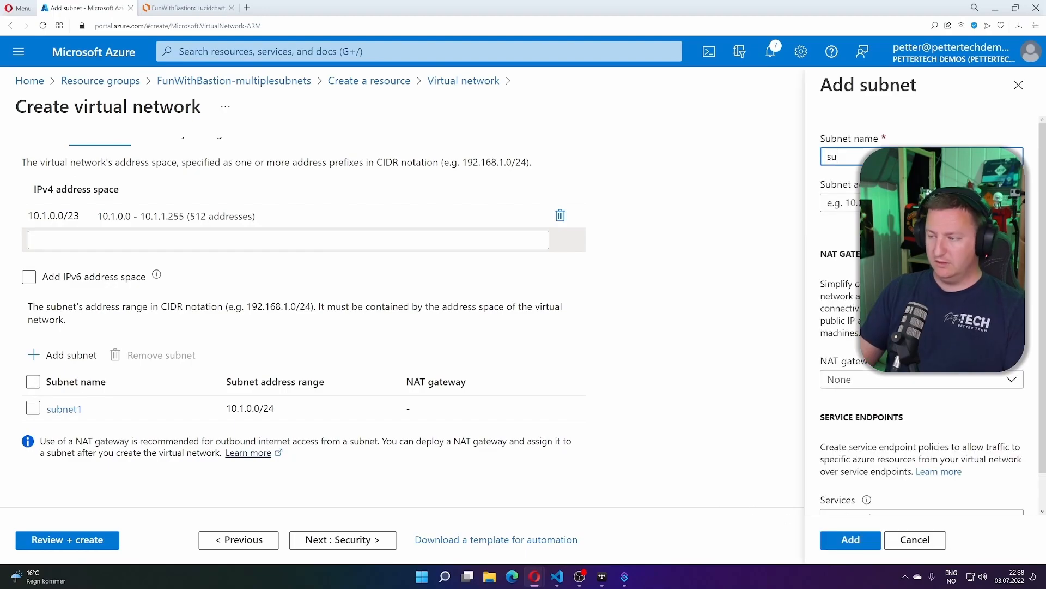
{"action": "type", "text": "bnet2"}
{"action": "key", "text": "Tab"}
{"action": "type", "text": "10."}
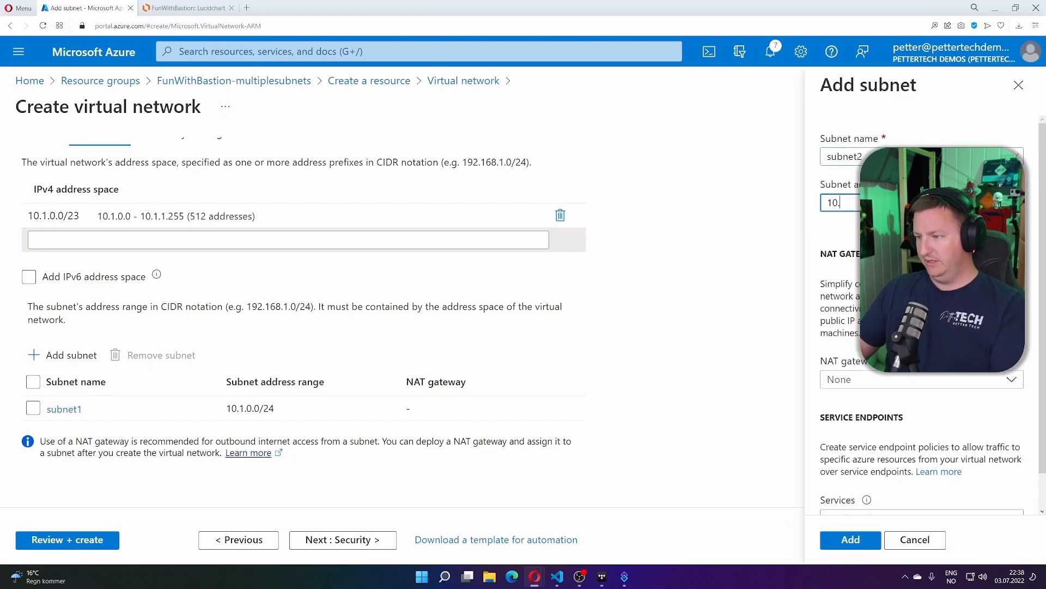
{"action": "type", "text": "1.1.0/24"}
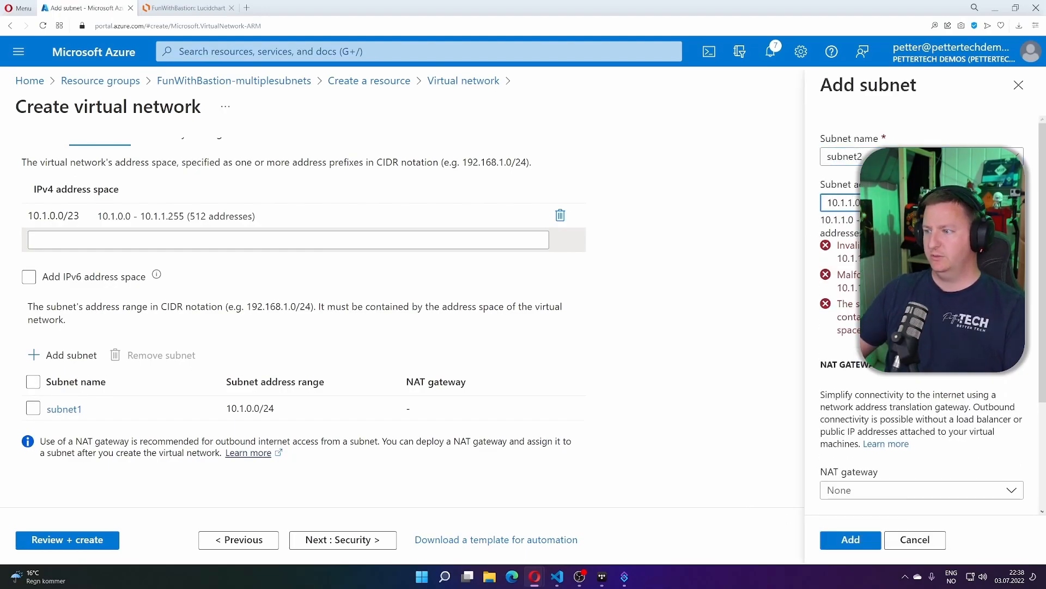
{"action": "left_click", "coordinate": [850, 539]}
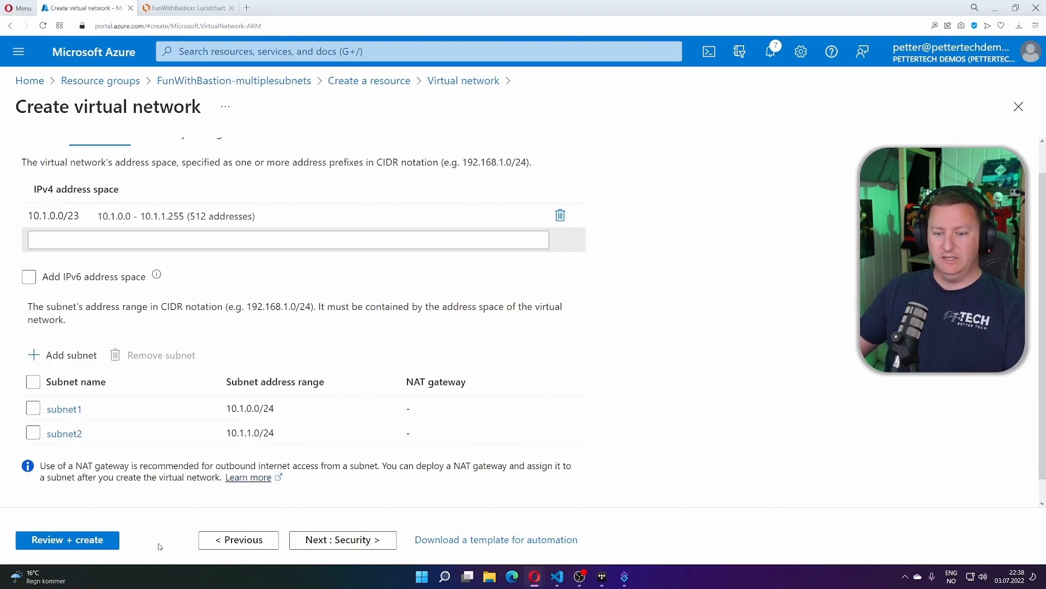
{"action": "left_click", "coordinate": [104, 540]}
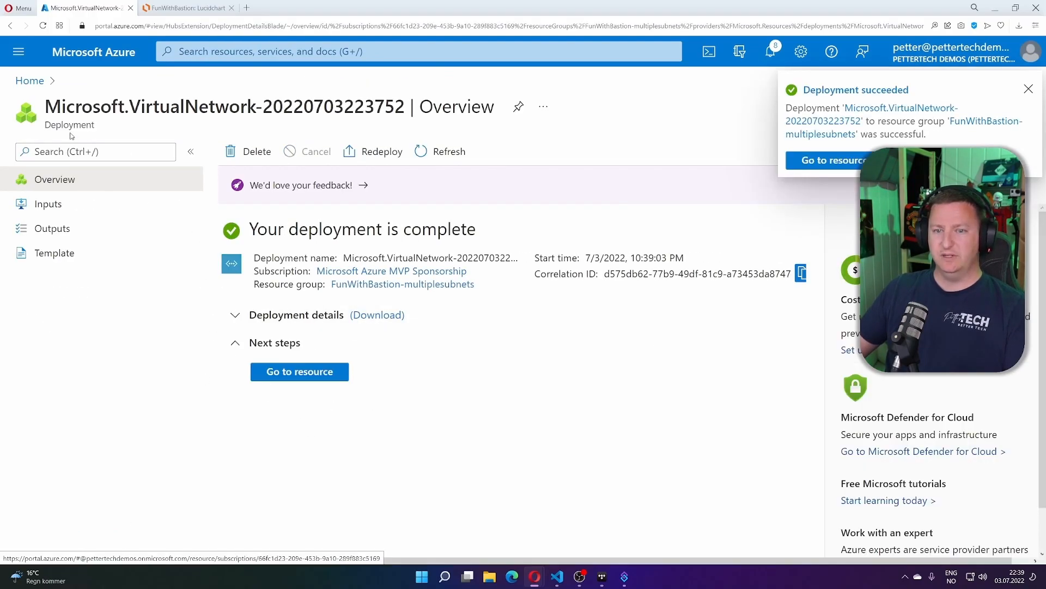
Start a virtual machine named vm03 in FunWithBastion-multiplesubnets with the Windows Server 2022 Datacenter: Azure Edition - Gen2 image
{"action": "left_click", "coordinate": [32, 82]}
{"action": "left_click", "coordinate": [245, 323]}
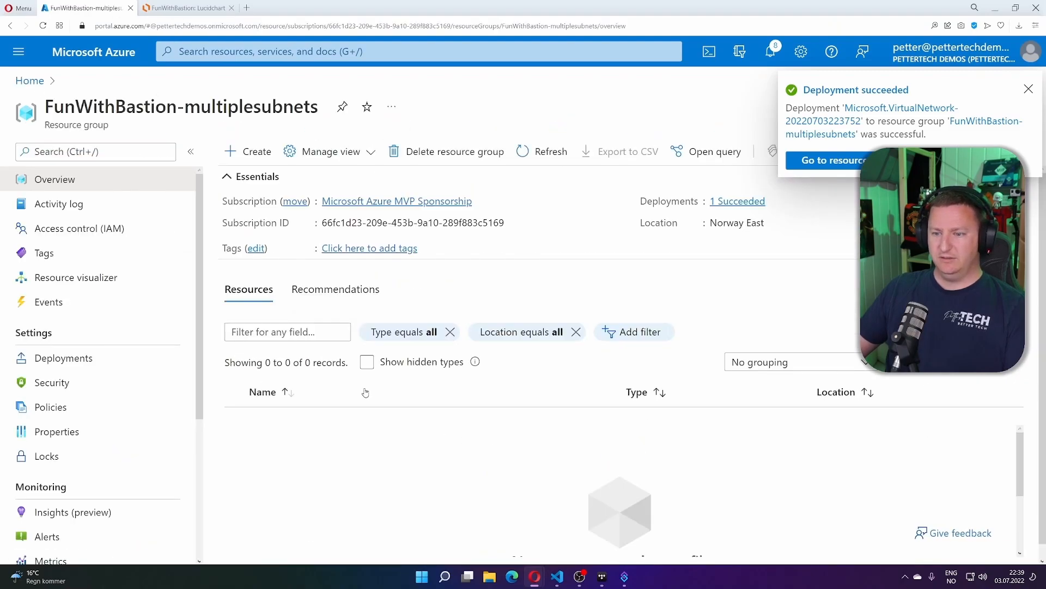
{"action": "left_click", "coordinate": [248, 151]}
{"action": "left_click", "coordinate": [246, 239]}
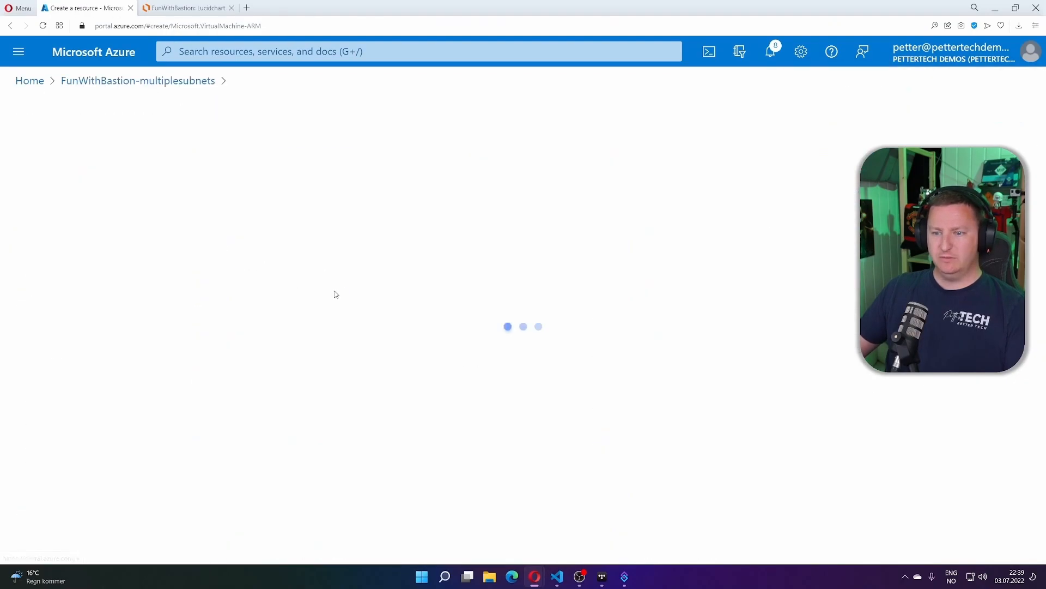
{"action": "left_click", "coordinate": [294, 423]}
{"action": "type", "text": "vm03"}
{"action": "scroll", "coordinate": [695, 353], "scroll_direction": "down", "scroll_amount": 3}
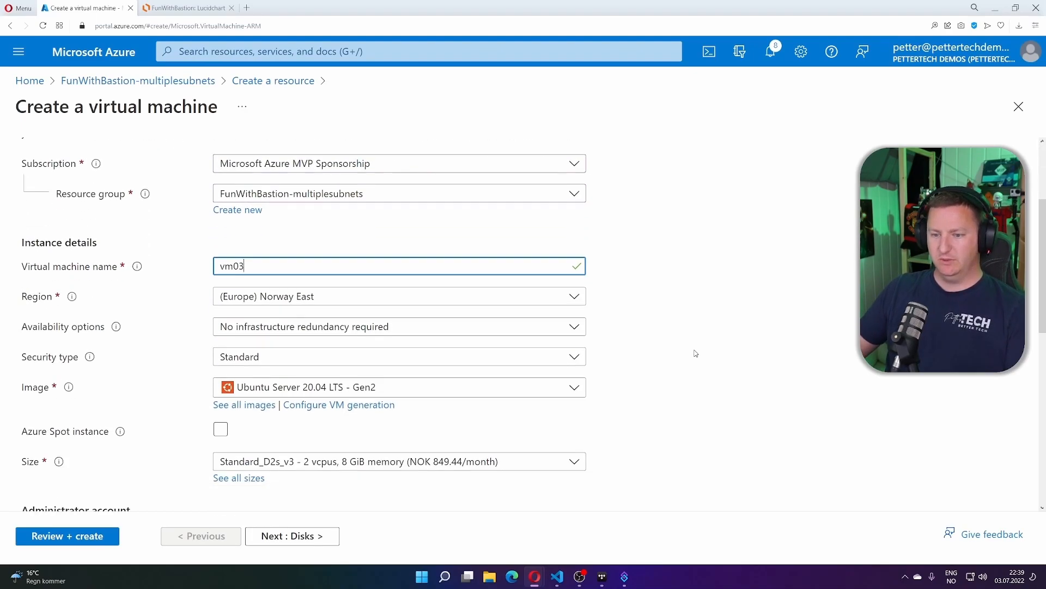
{"action": "left_click", "coordinate": [464, 388]}
{"action": "left_click", "coordinate": [294, 156]}
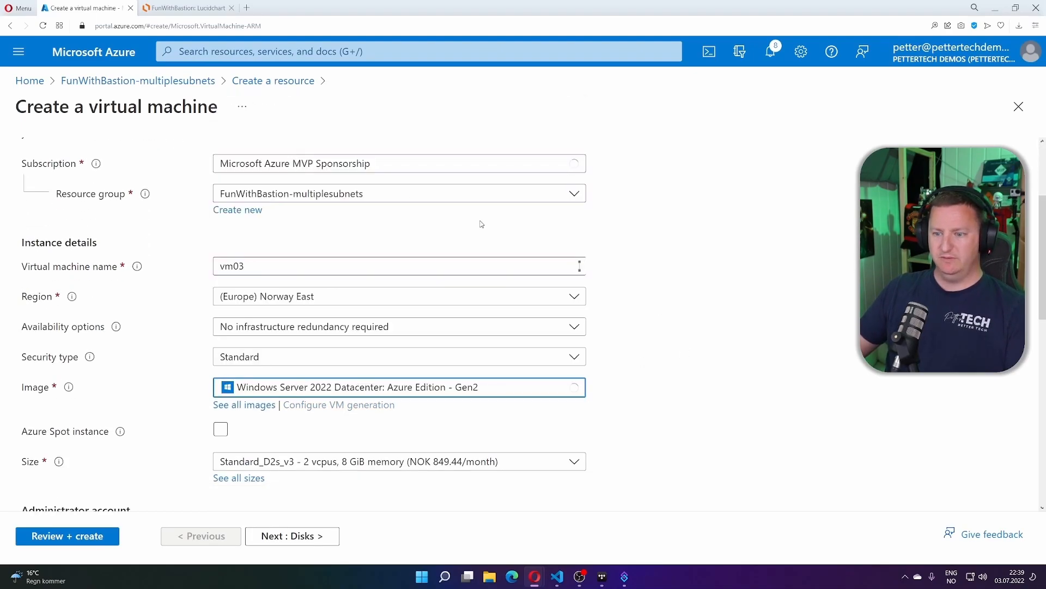
Enter the administrator username and password for vm03
{"action": "scroll", "coordinate": [703, 335], "scroll_direction": "down", "scroll_amount": 3}
{"action": "left_click", "coordinate": [329, 325]}
{"action": "type", "text": "petterte"}
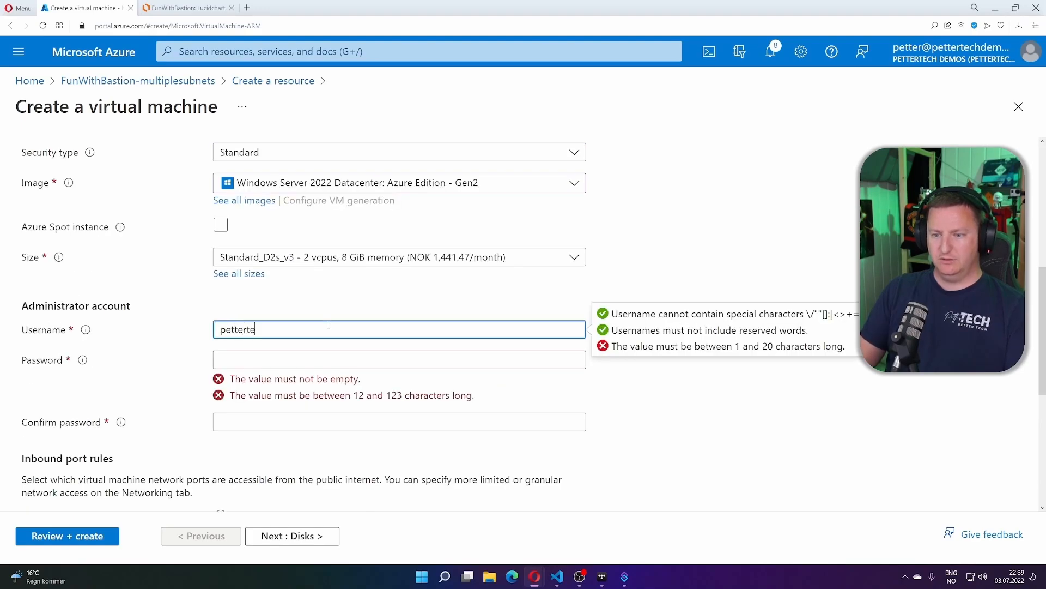
{"action": "type", "text": "ch"}
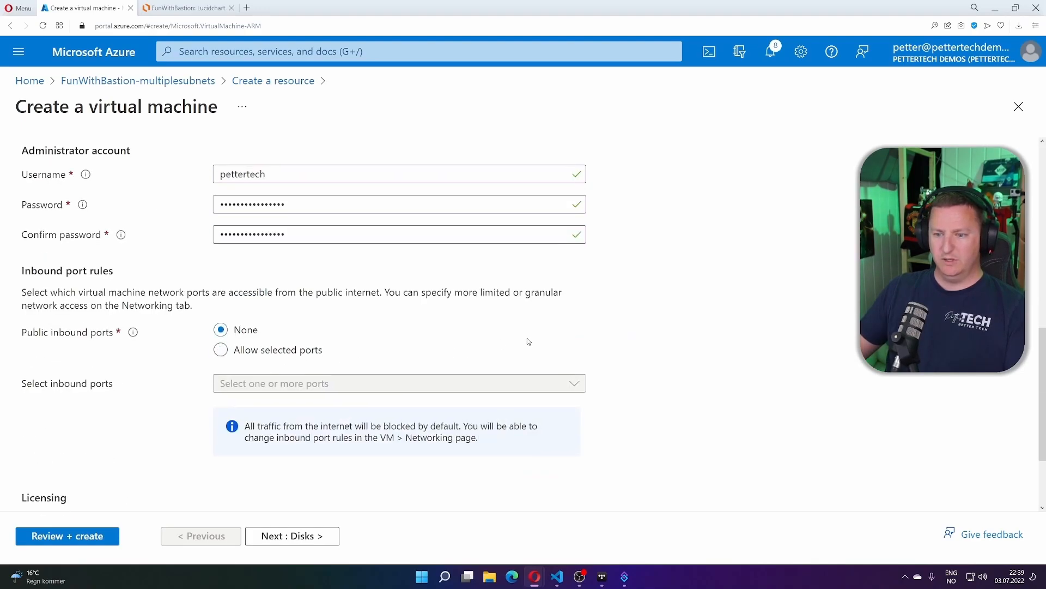
{"action": "scroll", "coordinate": [525, 343], "scroll_direction": "down", "scroll_amount": 2}
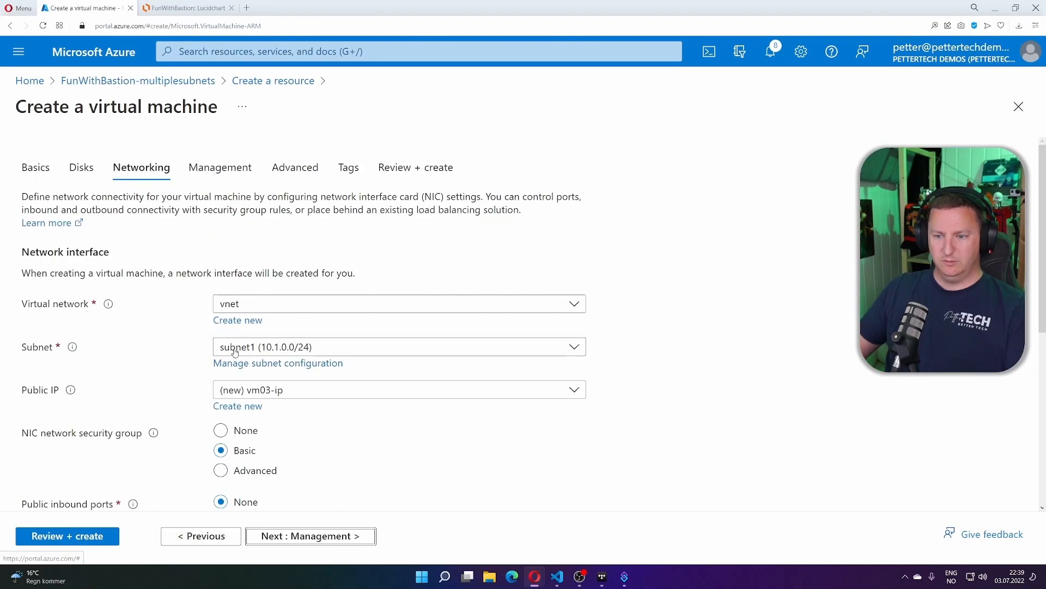
Set vm03's public IP to None, then review and create the virtual machine
{"action": "left_click", "coordinate": [400, 390]}
{"action": "left_click", "coordinate": [332, 436]}
{"action": "scroll", "coordinate": [723, 374], "scroll_direction": "down", "scroll_amount": 3}
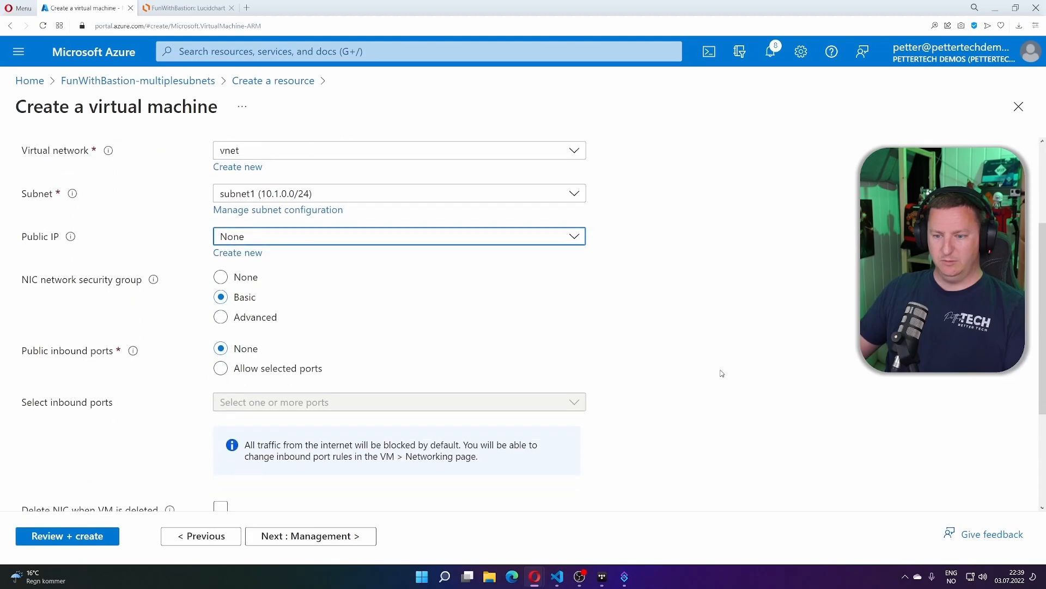
{"action": "left_click", "coordinate": [66, 536]}
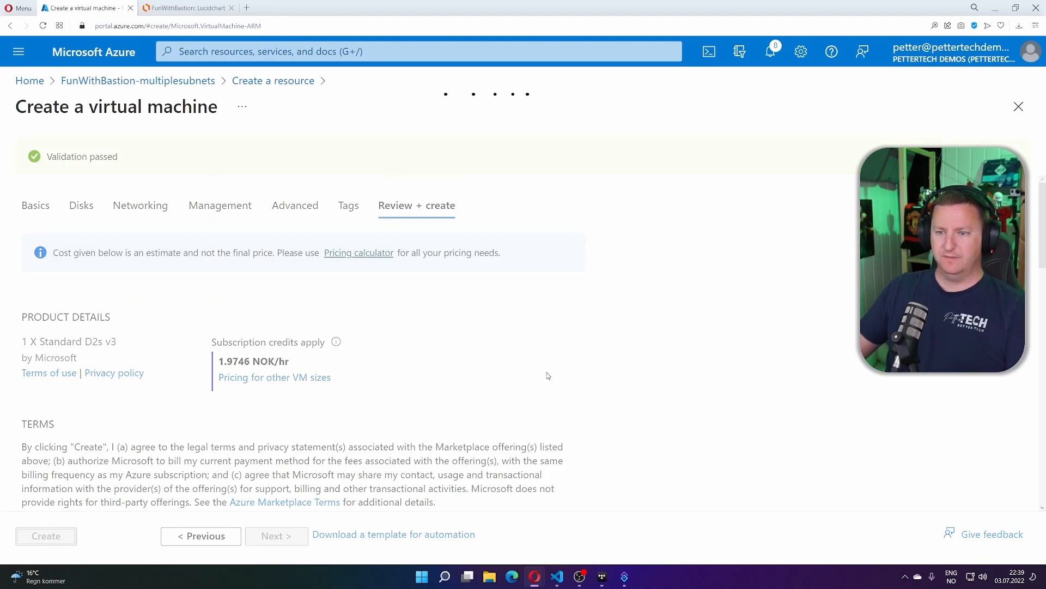
Return to the FunWithBastion-multiplesubnets resource group and start setting up another virtual machine there
{"action": "left_click", "coordinate": [27, 82]}
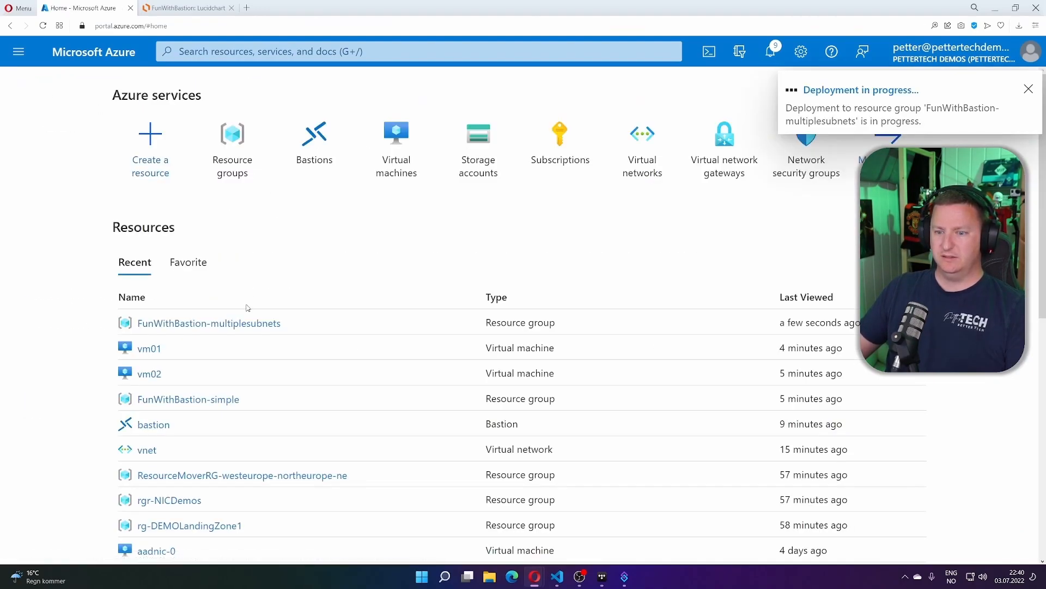
{"action": "left_click", "coordinate": [217, 330]}
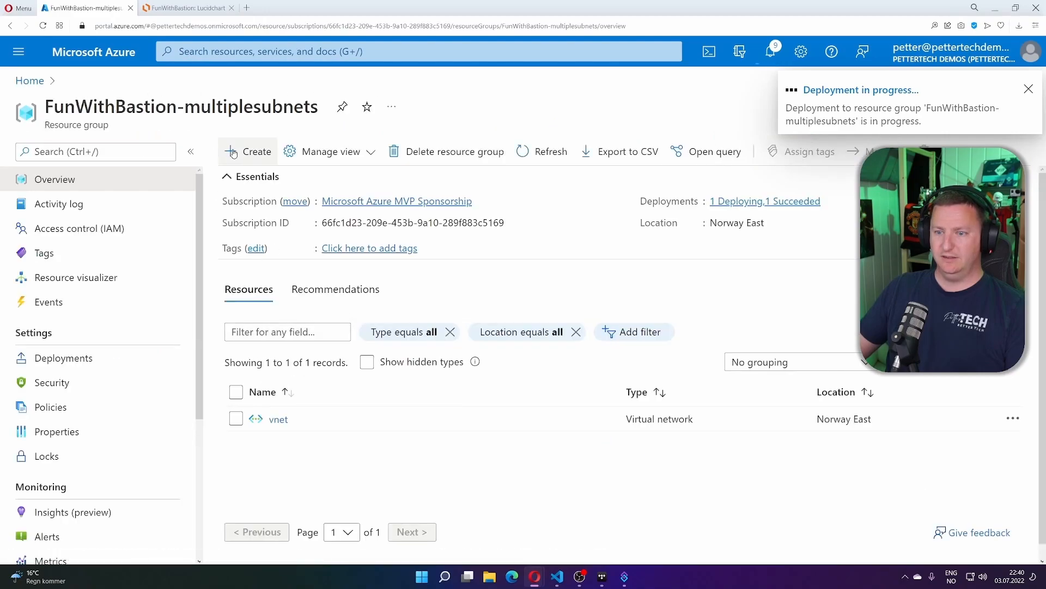
{"action": "left_click", "coordinate": [242, 148]}
{"action": "left_click", "coordinate": [256, 239]}
{"action": "scroll", "coordinate": [464, 382], "scroll_direction": "down", "scroll_amount": 2}
{"action": "left_click", "coordinate": [464, 345]}
{"action": "left_click", "coordinate": [287, 279]}
Use password authentication for the new virtual machine, enter the administrator username and password, and set public inbound ports to None
{"action": "scroll", "coordinate": [287, 280], "scroll_direction": "down", "scroll_amount": 5}
{"action": "left_click", "coordinate": [254, 245]}
{"action": "left_click", "coordinate": [267, 277]}
{"action": "type", "text": "pettertech"}
{"action": "key", "text": "Tab"}
{"action": "type", "text": "••••••••••••••••"}
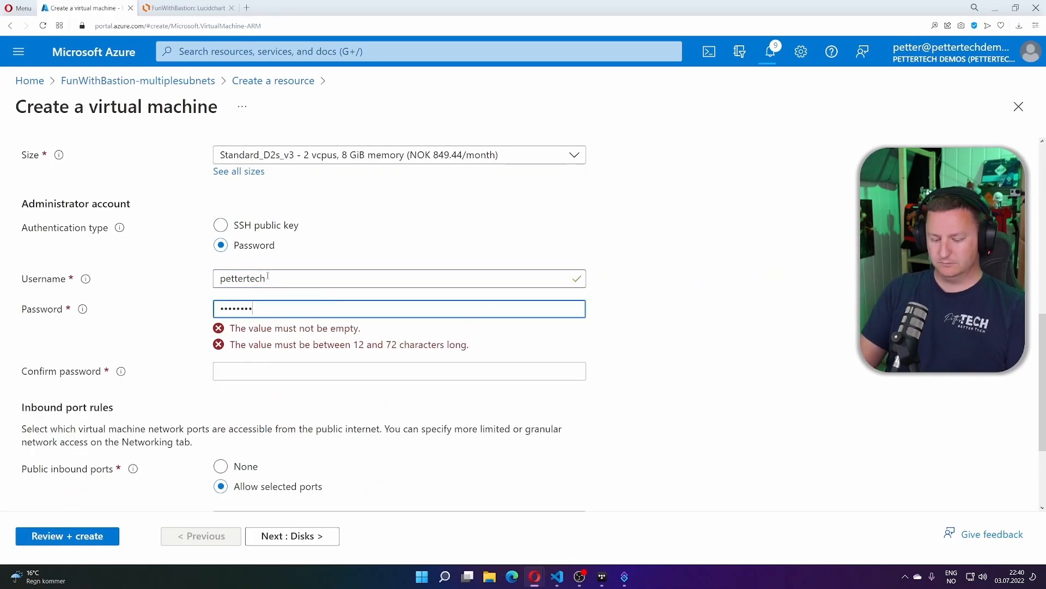
{"action": "left_click", "coordinate": [275, 338]}
{"action": "type", "text": "••••••••••••••••"}
{"action": "left_click", "coordinate": [220, 434]}
Place vm04 in subnet2 of vnet with public IP set to None, then review and create the virtual machine
{"action": "left_click", "coordinate": [293, 536]}
{"action": "left_click", "coordinate": [292, 536]}
{"action": "left_click", "coordinate": [399, 346]}
{"action": "left_click", "coordinate": [327, 387]}
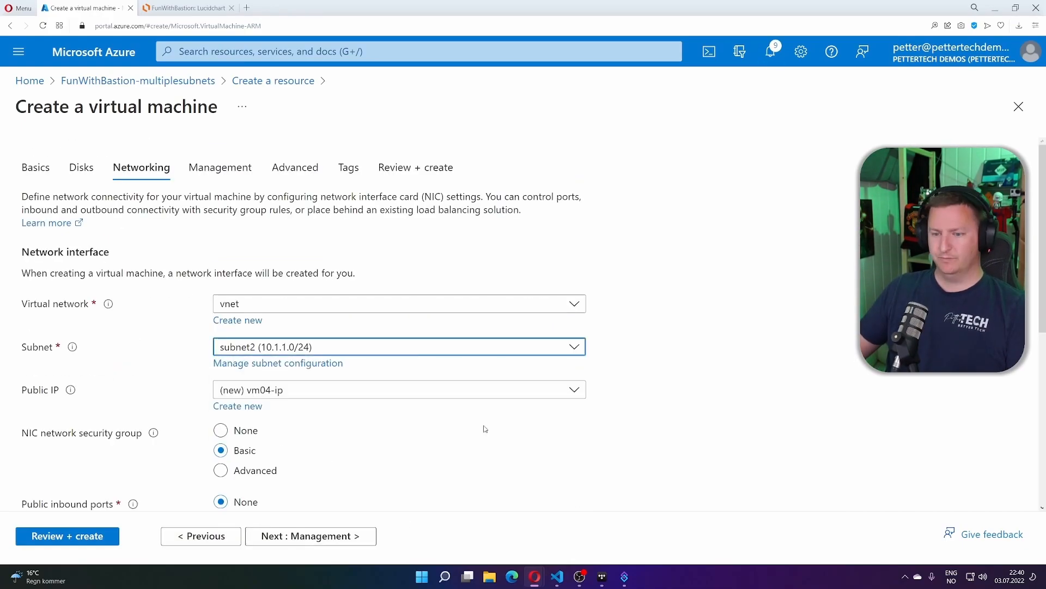
{"action": "left_click", "coordinate": [399, 388]}
{"action": "left_click", "coordinate": [327, 409]}
{"action": "left_click", "coordinate": [221, 225]}
{"action": "left_click", "coordinate": [67, 536]}
{"action": "left_click", "coordinate": [45, 535]}
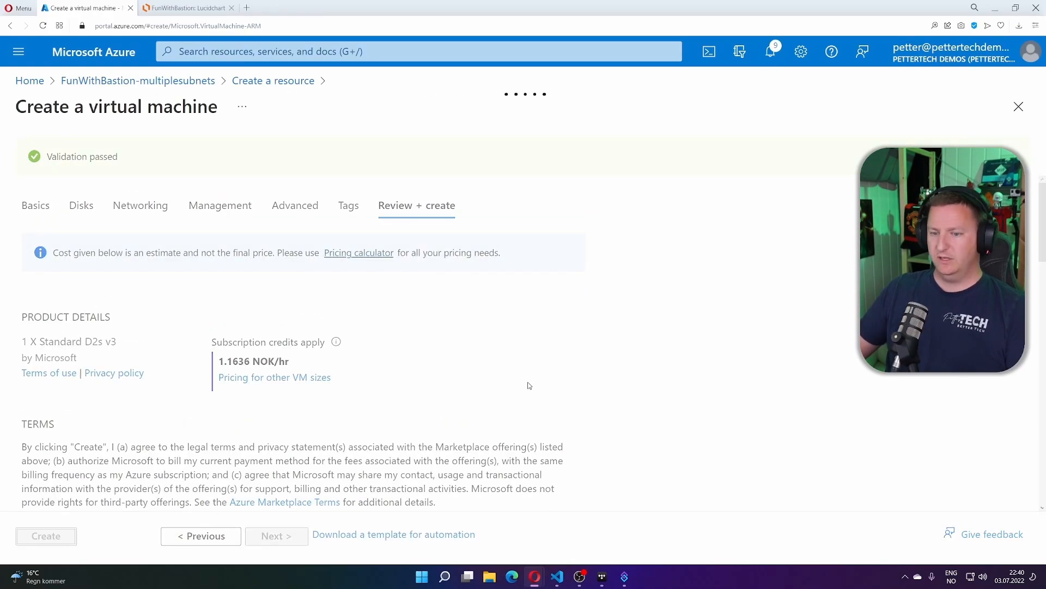
Return to the FunWithBastion-multiplesubnets resource group and examine the address space and subnets of its vnet
{"action": "left_click", "coordinate": [770, 51]}
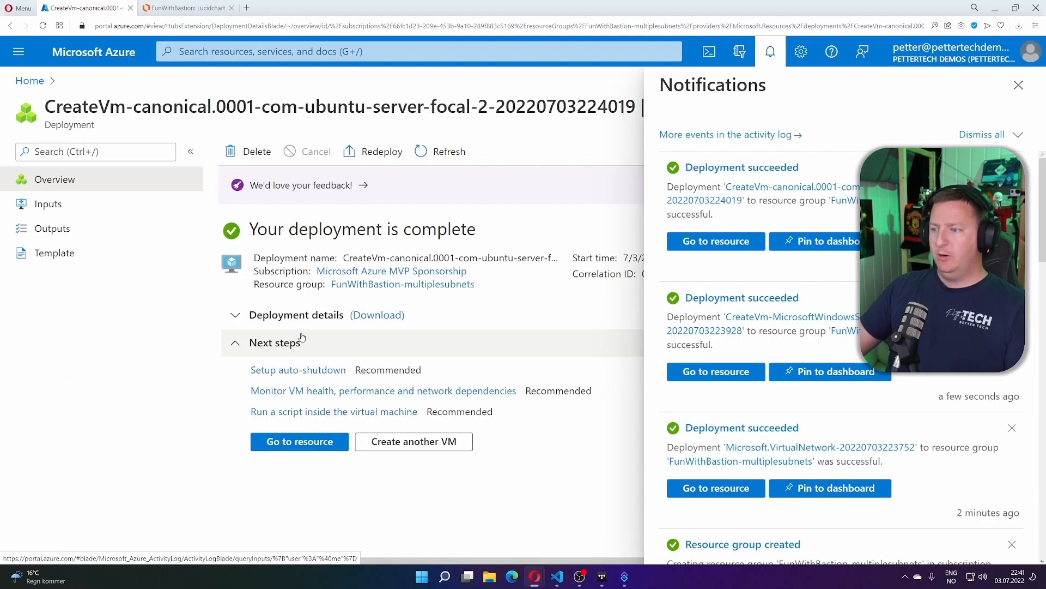
{"action": "left_click", "coordinate": [349, 283]}
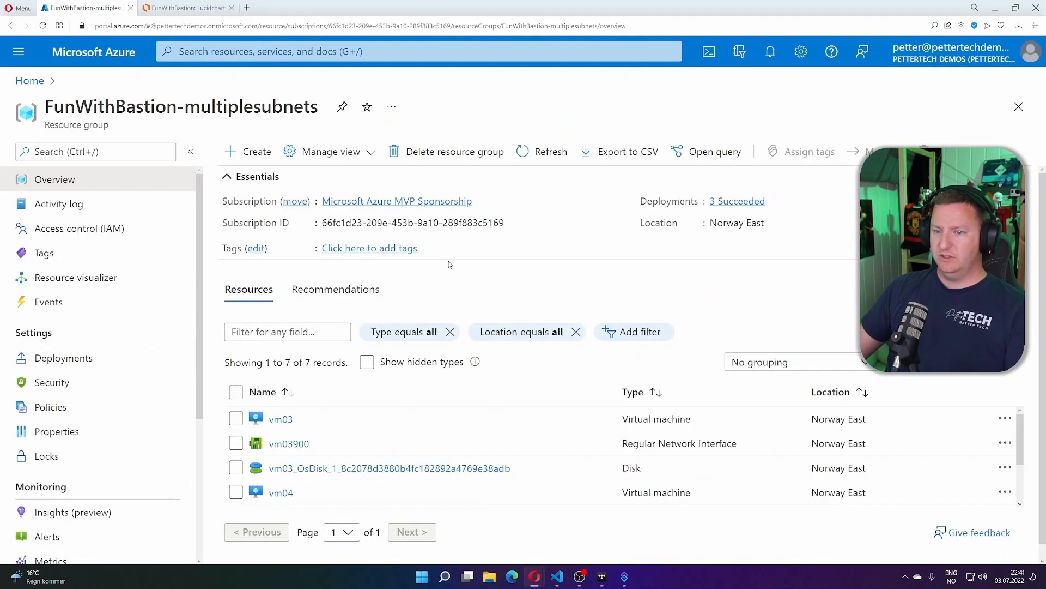
{"action": "scroll", "coordinate": [335, 460], "scroll_direction": "down", "scroll_amount": 3}
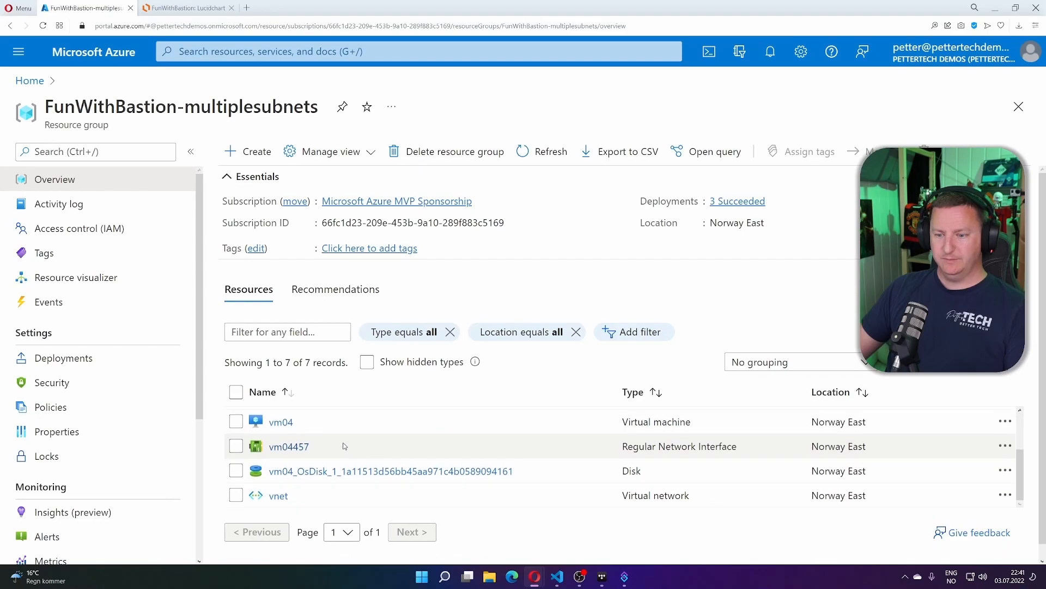
{"action": "left_click", "coordinate": [277, 493]}
{"action": "left_click", "coordinate": [91, 339]}
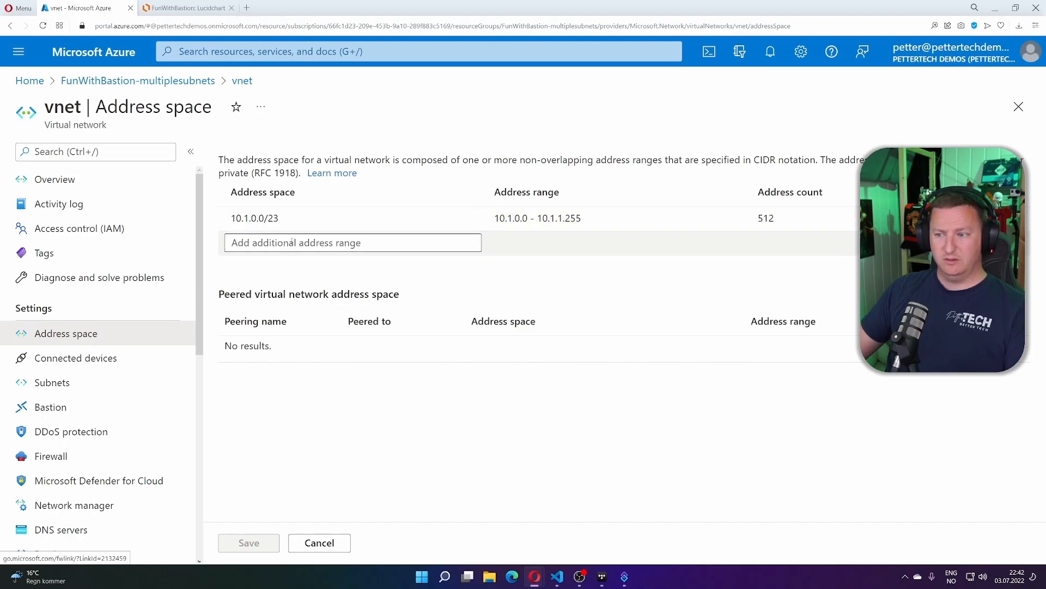
{"action": "left_click", "coordinate": [61, 382]}
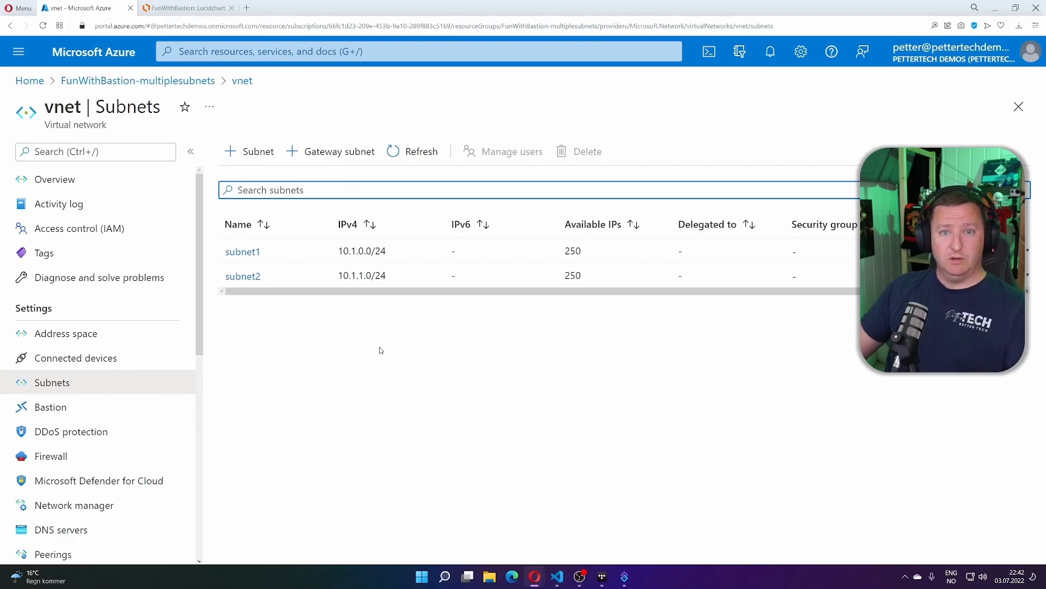
Start creating a new Bastion in the FunWithBastion-multiplesubnets resource group
{"action": "left_click", "coordinate": [66, 54]}
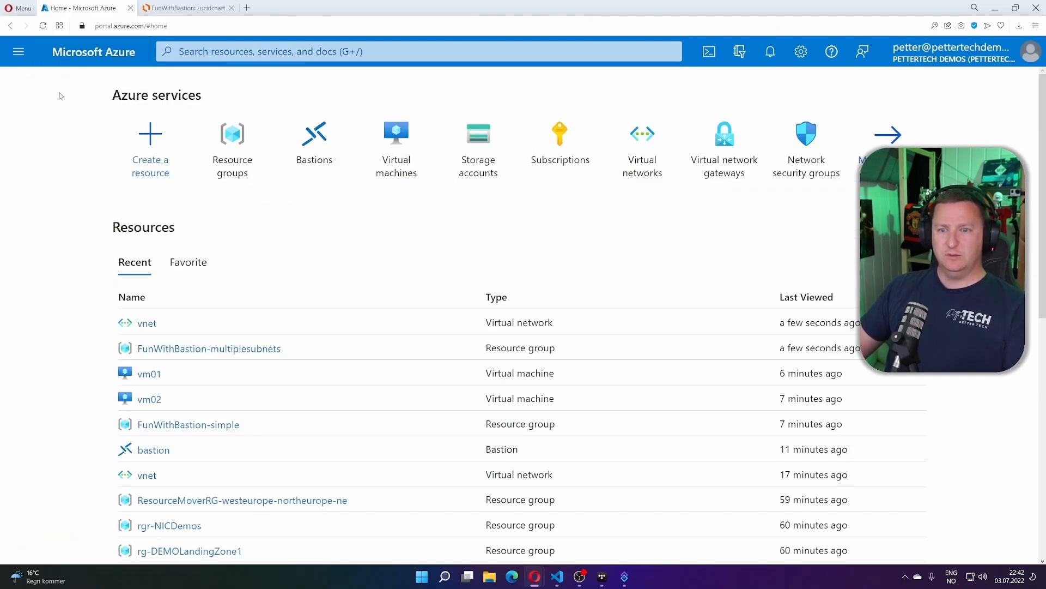
{"action": "left_click", "coordinate": [314, 141]}
{"action": "left_click", "coordinate": [54, 153]}
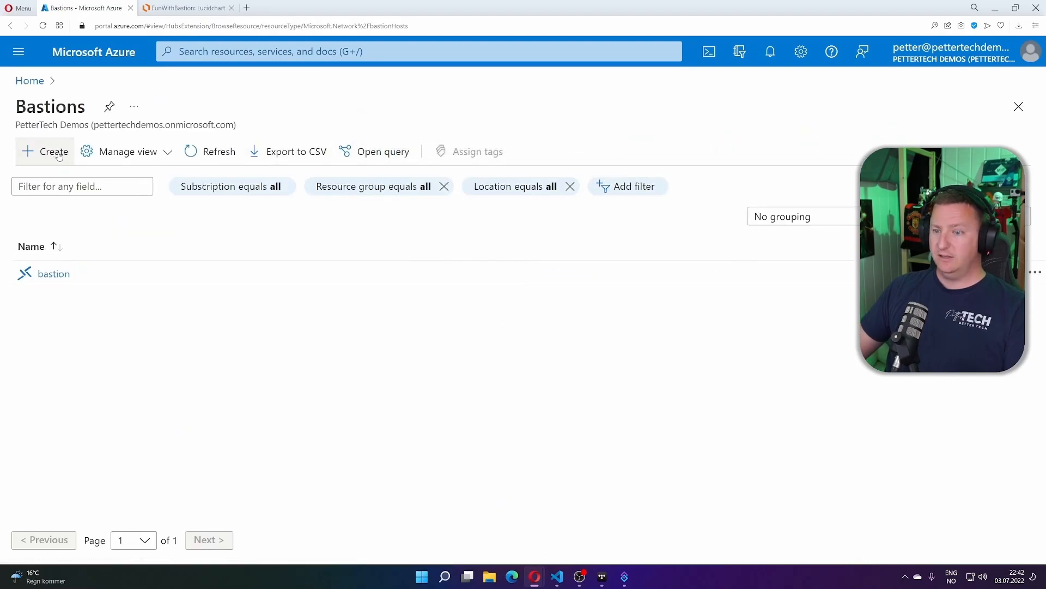
{"action": "left_click", "coordinate": [353, 251]}
{"action": "left_click", "coordinate": [357, 350]}
{"action": "left_click", "coordinate": [408, 279]}
{"action": "left_click", "coordinate": [392, 330]}
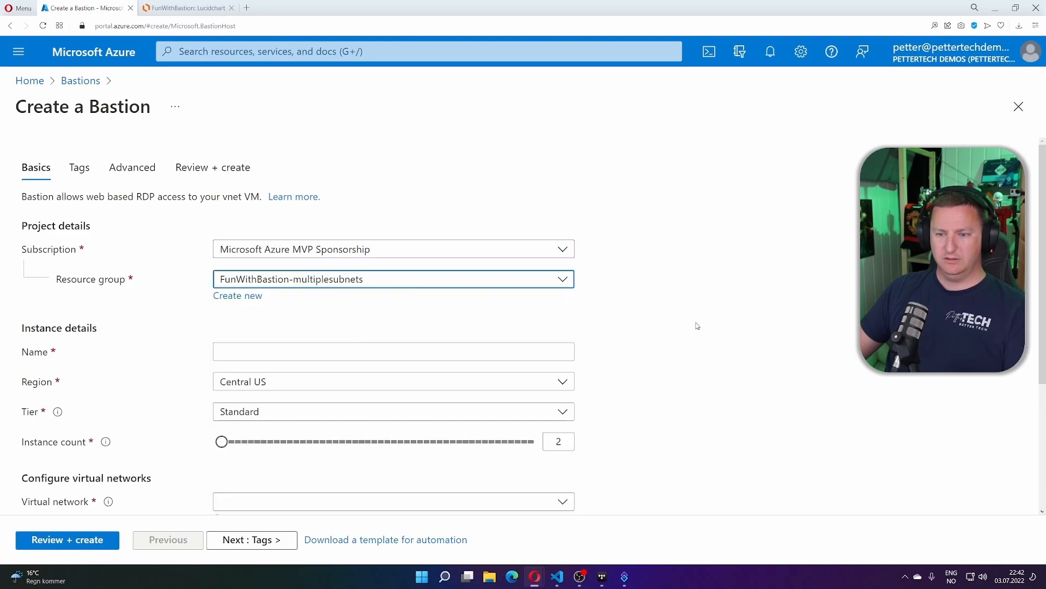
Name the Bastion bastion2, set its region to Norway East and choose the Basic tier
{"action": "scroll", "coordinate": [698, 325], "scroll_direction": "down", "scroll_amount": 2}
{"action": "left_click", "coordinate": [323, 248]}
{"action": "type", "text": "bastion2"}
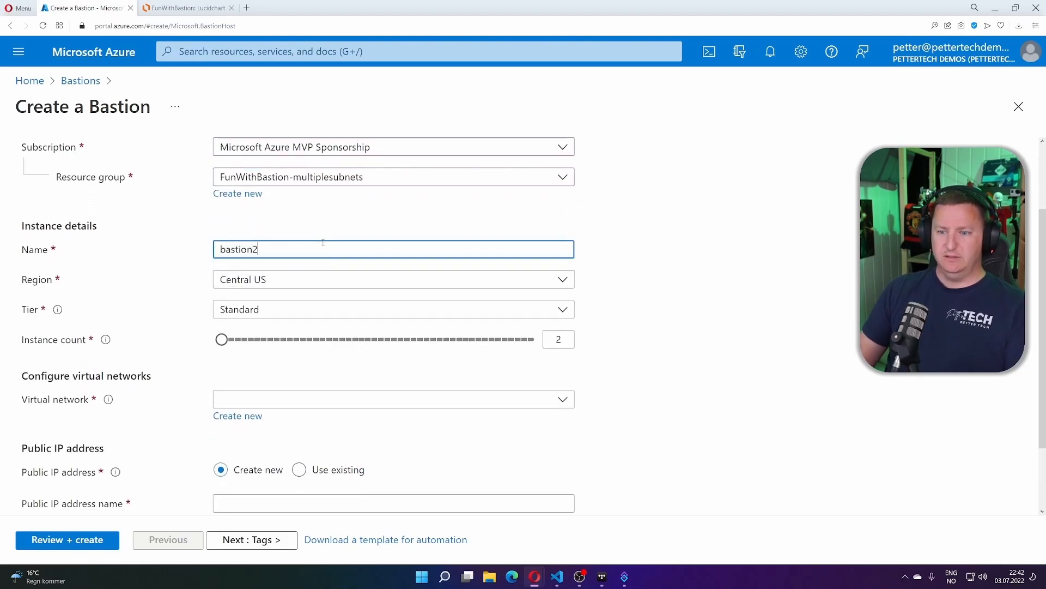
{"action": "left_click", "coordinate": [325, 279]}
{"action": "scroll", "coordinate": [367, 386], "scroll_direction": "down", "scroll_amount": 3}
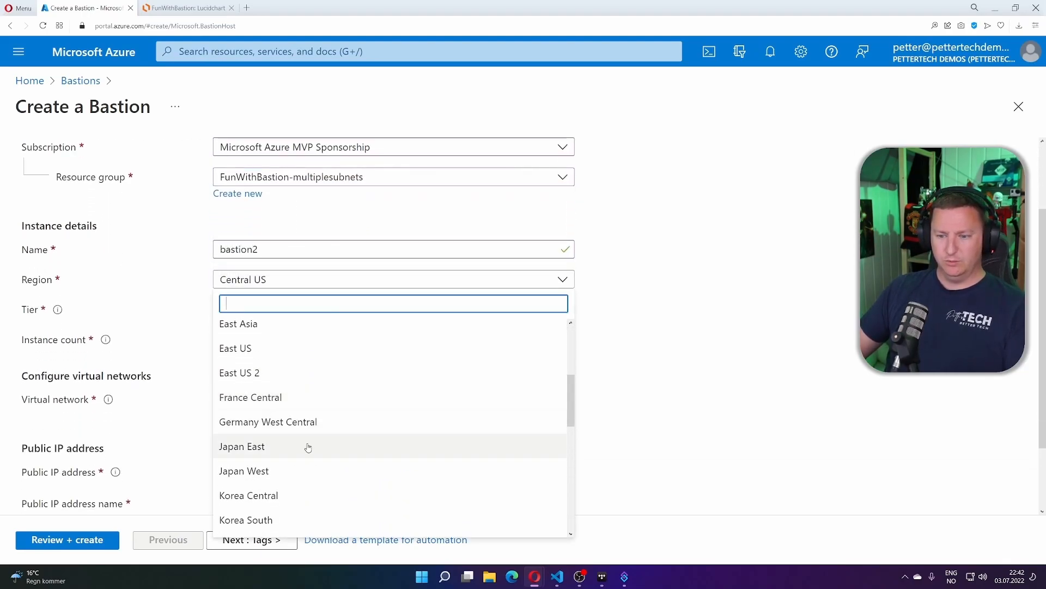
{"action": "scroll", "coordinate": [300, 471], "scroll_direction": "down", "scroll_amount": 2}
{"action": "left_click", "coordinate": [299, 490]}
{"action": "left_click", "coordinate": [276, 309]}
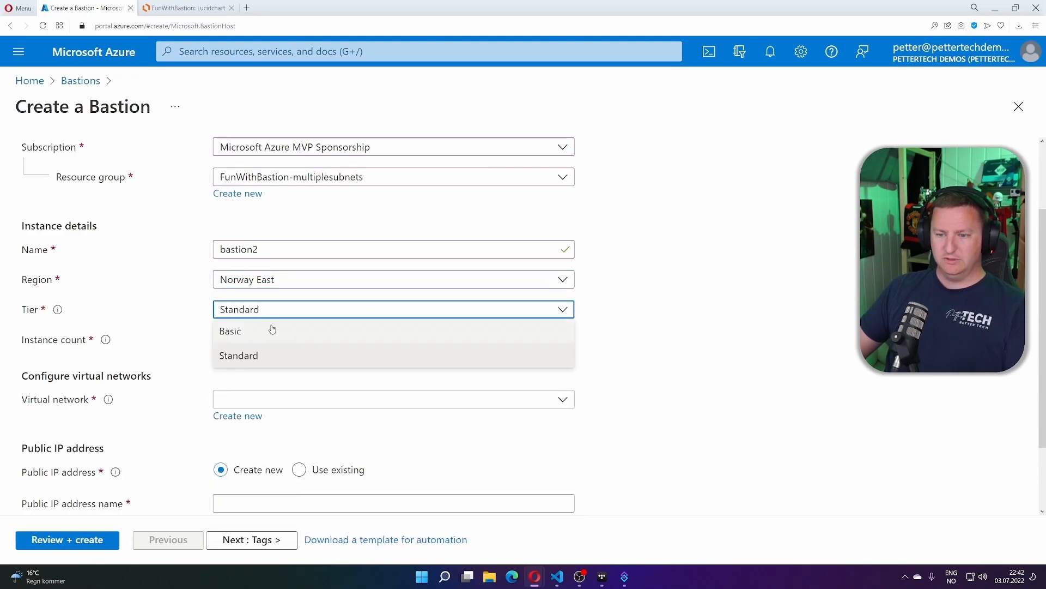
{"action": "left_click", "coordinate": [257, 334]}
Select vnet as the Bastion's virtual network and open its subnet configuration
{"action": "scroll", "coordinate": [680, 333], "scroll_direction": "down", "scroll_amount": 2}
{"action": "left_click", "coordinate": [406, 306]}
{"action": "left_click", "coordinate": [240, 384]}
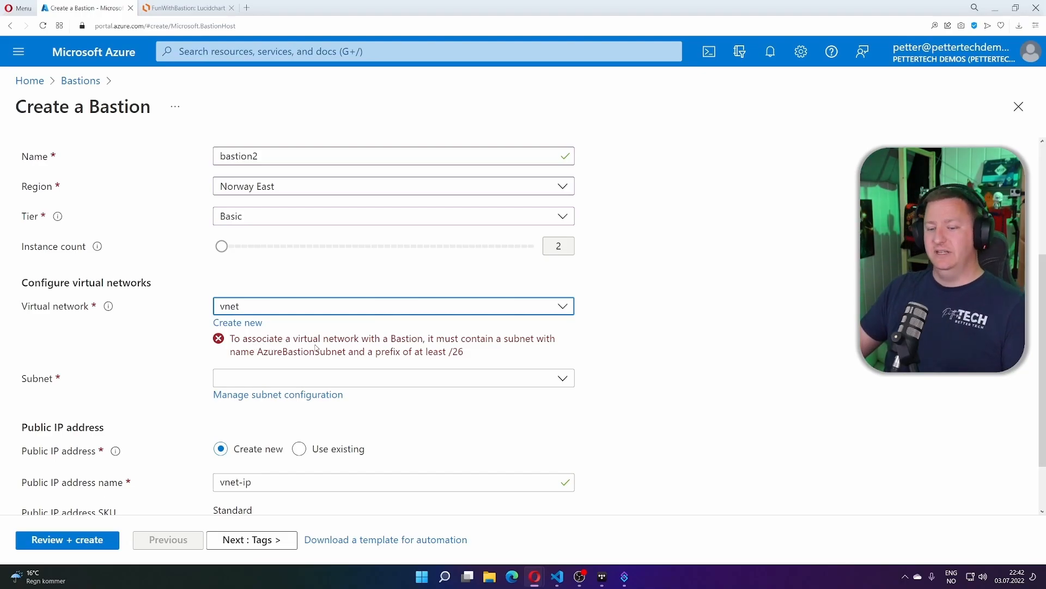
{"action": "left_click", "coordinate": [270, 394]}
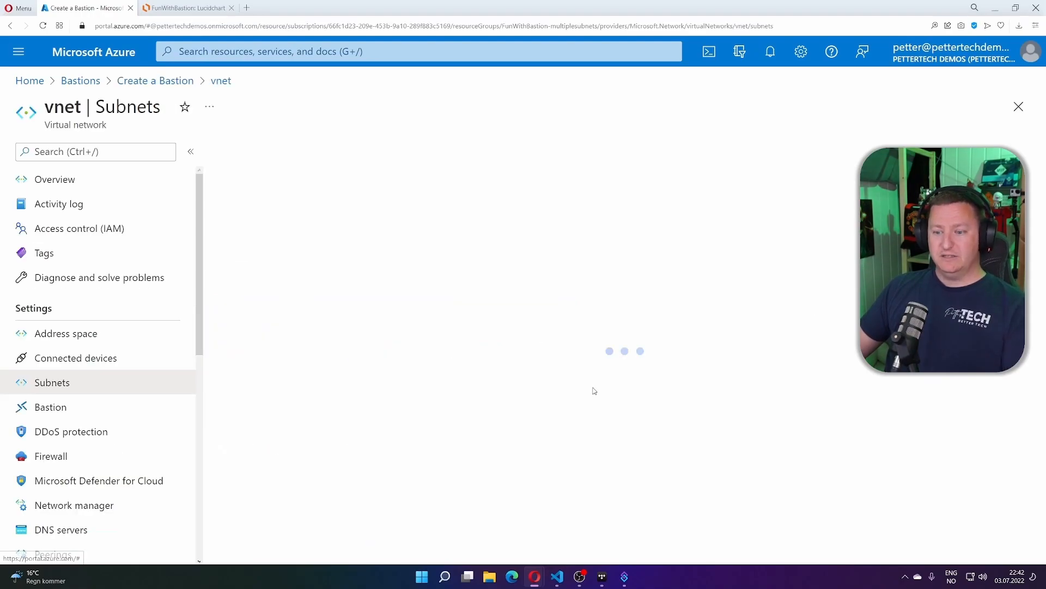
Try to add a subnet named AzureBastionSubnet with the range 10.1.0.0/24 and 10.1.1.0/24, and discard the unsaved subnet
{"action": "left_click", "coordinate": [250, 151]}
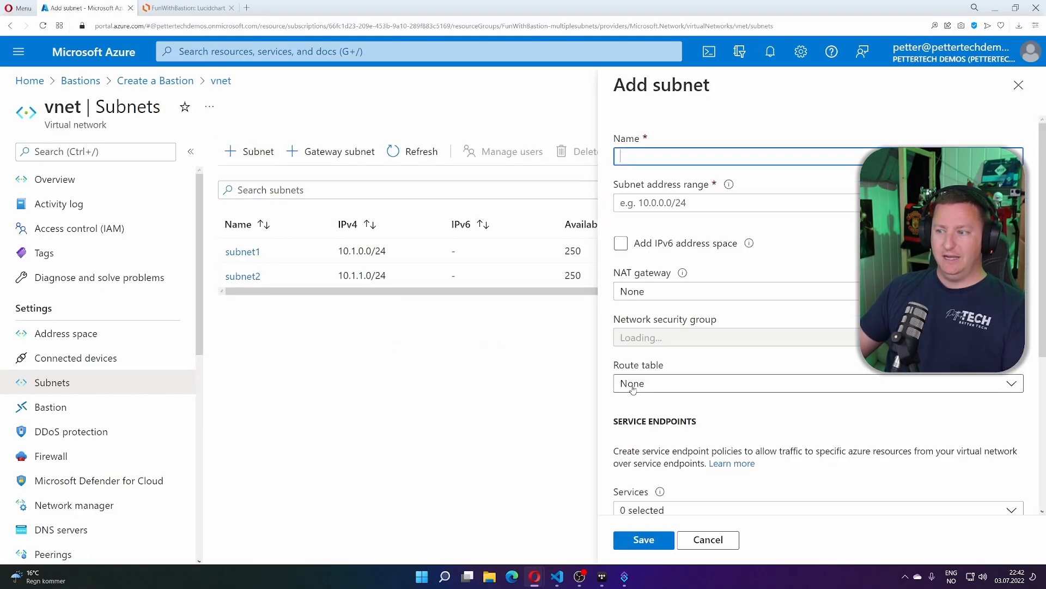
{"action": "type", "text": "AzureBastionSubnet"}
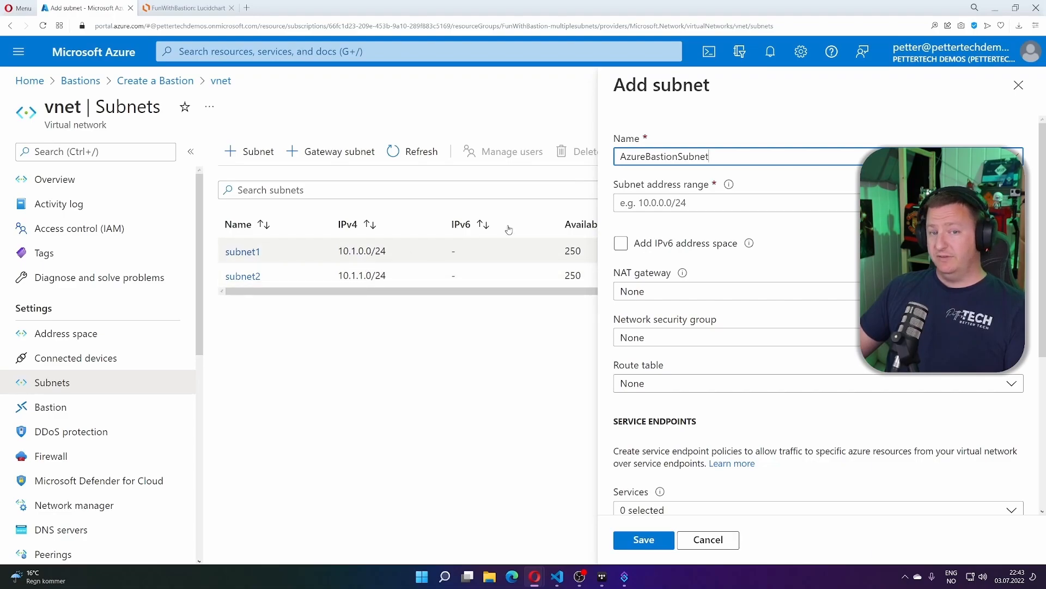
{"action": "left_click", "coordinate": [665, 199]}
{"action": "type", "text": "10"}
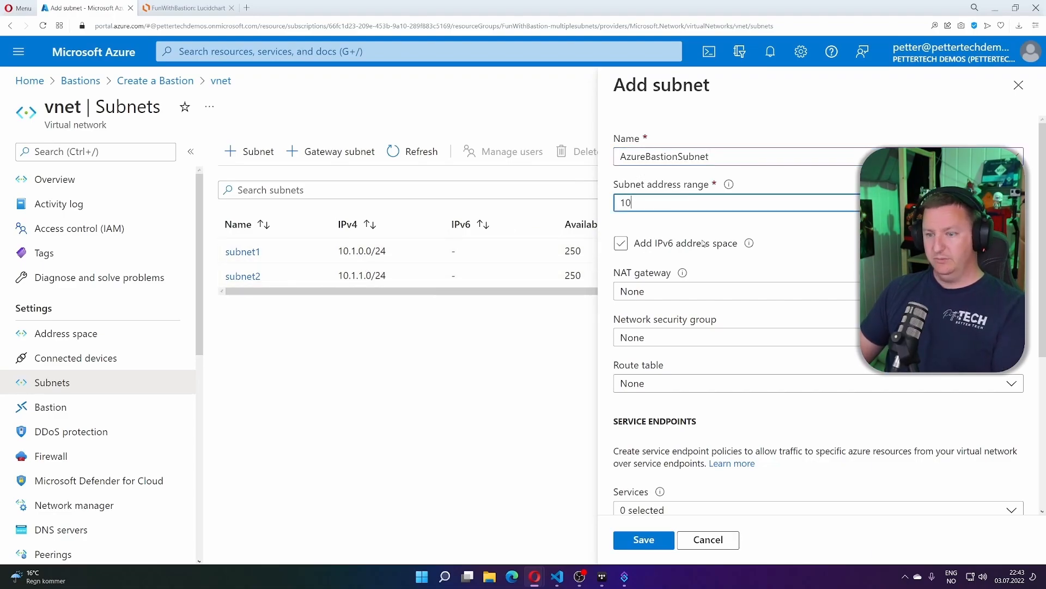
{"action": "type", "text": ".1.0.0/24"}
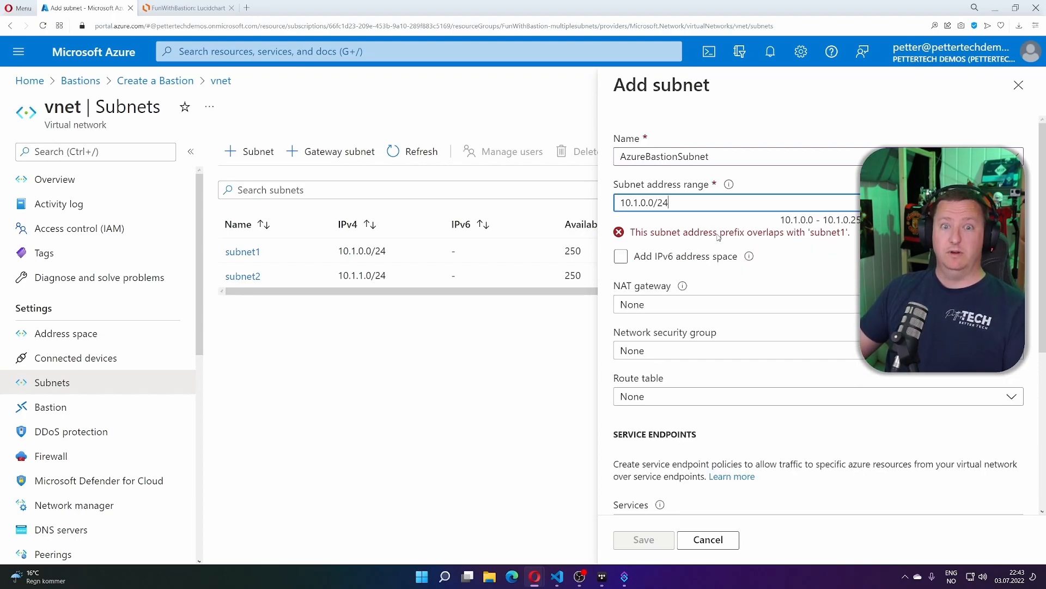
{"action": "key", "text": "BackSpace"}
{"action": "key", "text": "BackSpace"}
{"action": "key", "text": "BackSpace"}
{"action": "key", "text": "BackSpace"}
{"action": "key", "text": "BackSpace"}
{"action": "key", "text": "BackSpace"}
{"action": "type", "text": "1.0/24"}
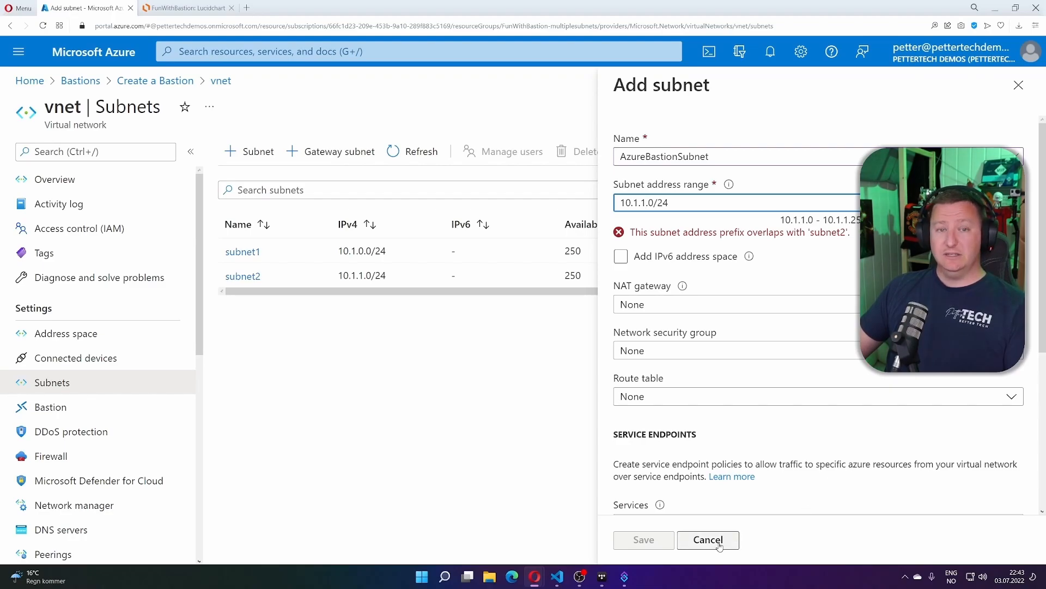
{"action": "left_click", "coordinate": [719, 545]}
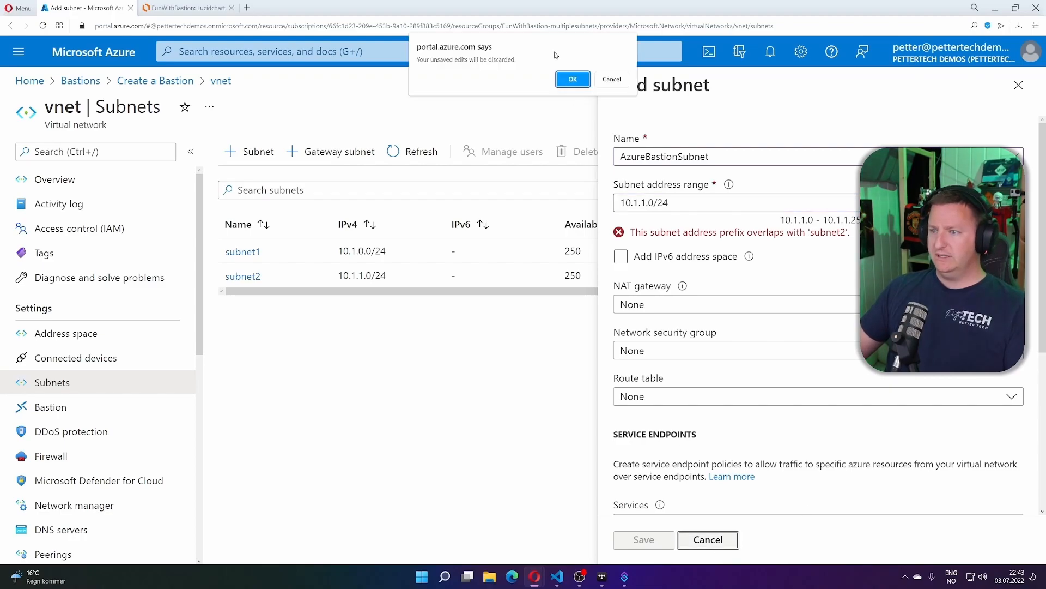
{"action": "left_click", "coordinate": [577, 79]}
Add the address range 10.2.0.0/24 to vnet's address space and save it
{"action": "left_click", "coordinate": [106, 333]}
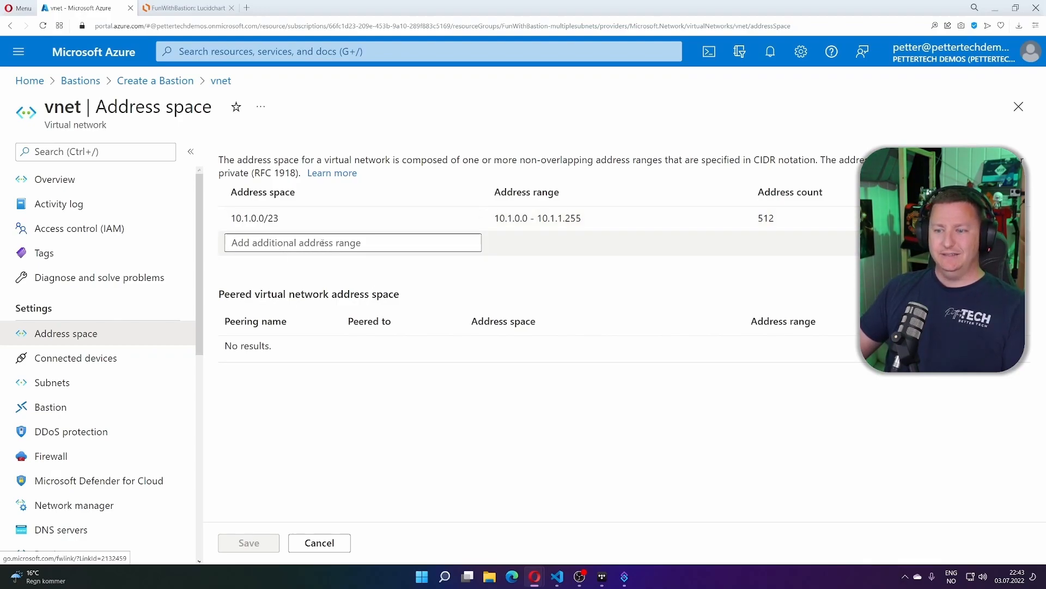
{"action": "left_click", "coordinate": [255, 244]}
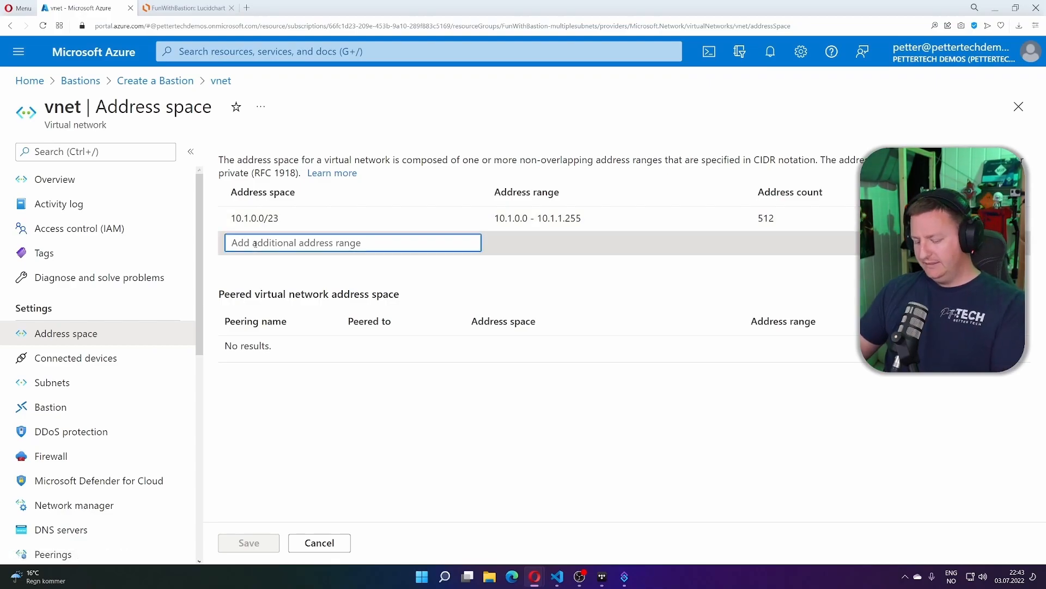
{"action": "type", "text": "10.2.0.0/24"}
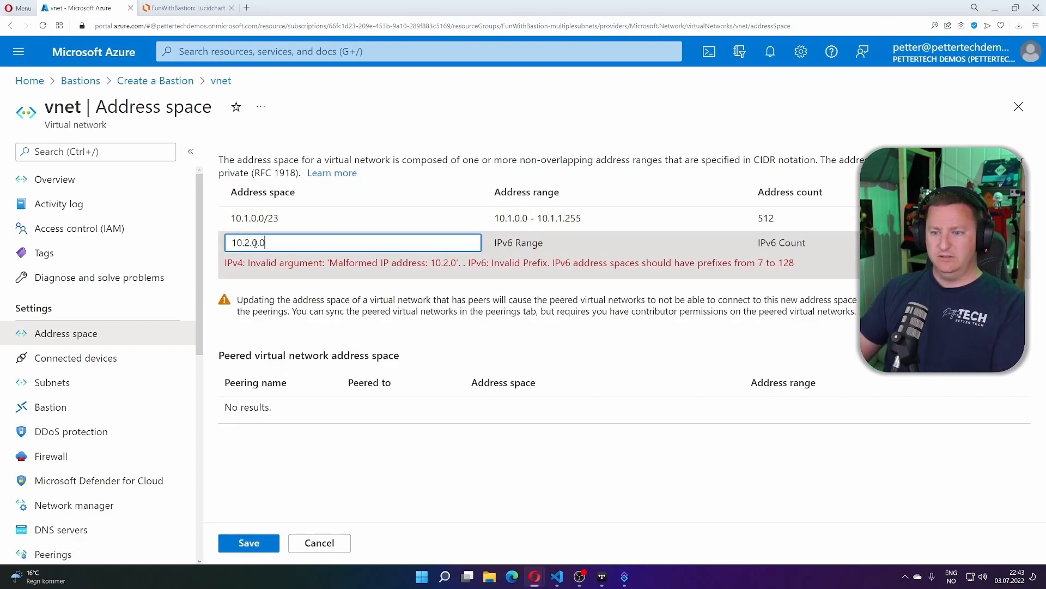
{"action": "left_click", "coordinate": [257, 547]}
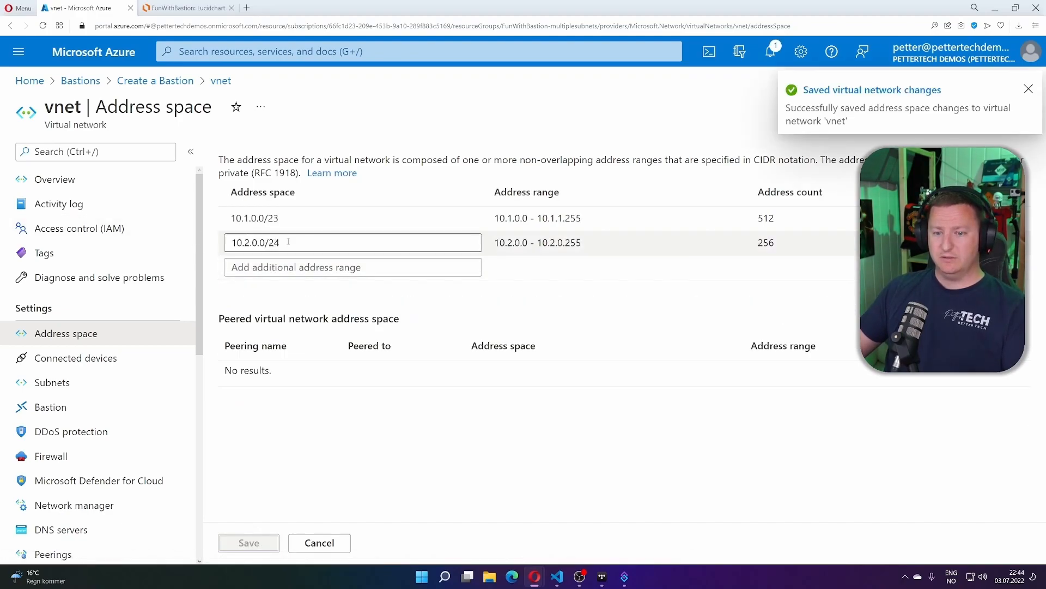
Add a subnet named AzureBastionSubnet with the address range 10.2.0.0/26 to vnet
{"action": "left_click", "coordinate": [97, 389]}
{"action": "left_click", "coordinate": [250, 151]}
{"action": "type", "text": "AzureBastionSubnet"}
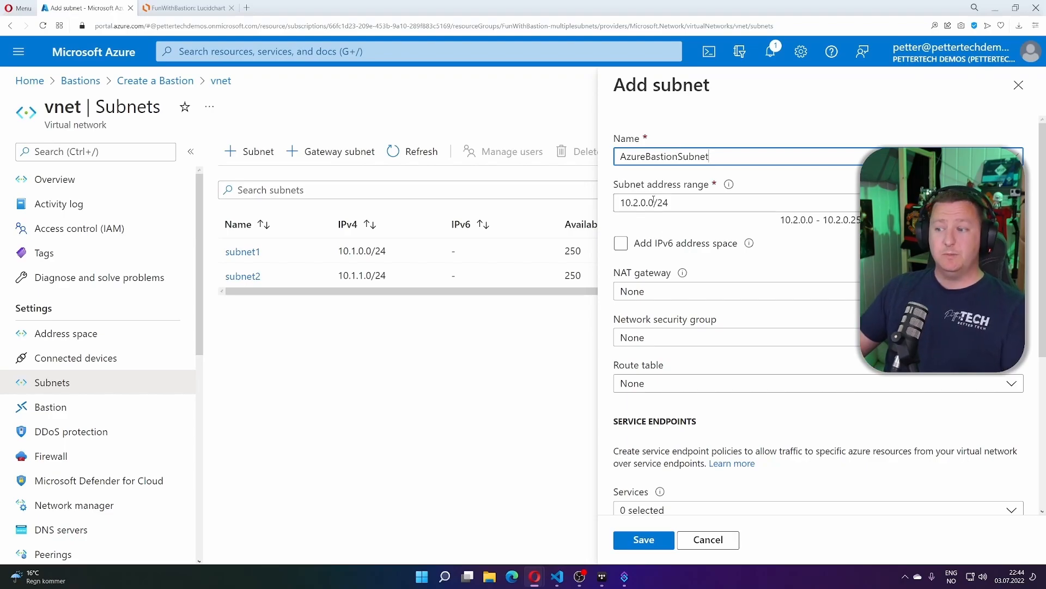
{"action": "left_click", "coordinate": [679, 202]}
{"action": "key", "text": "BackSpace"}
{"action": "type", "text": "6"}
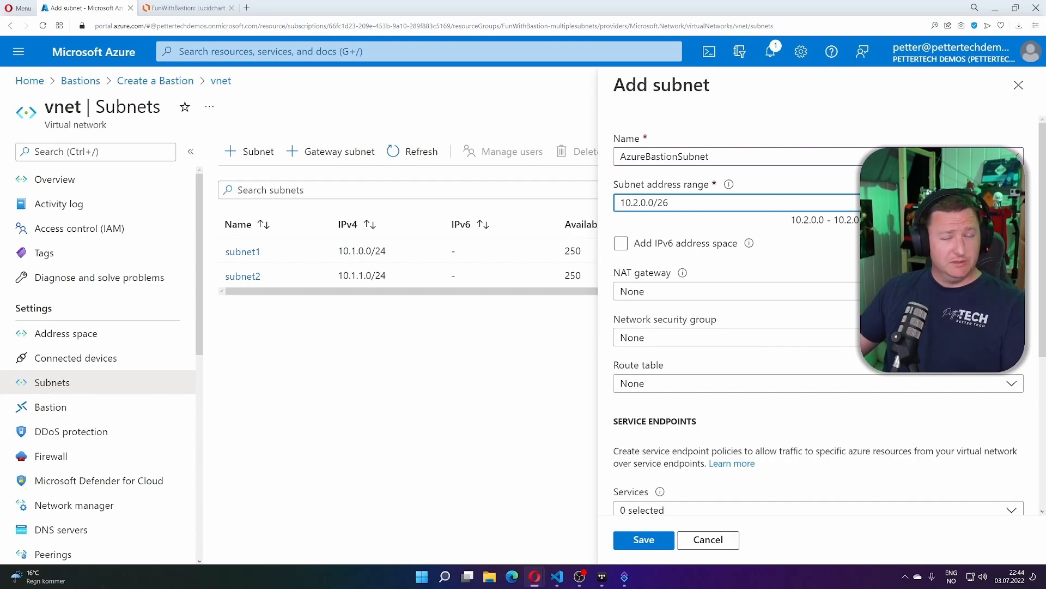
{"action": "left_click", "coordinate": [658, 540]}
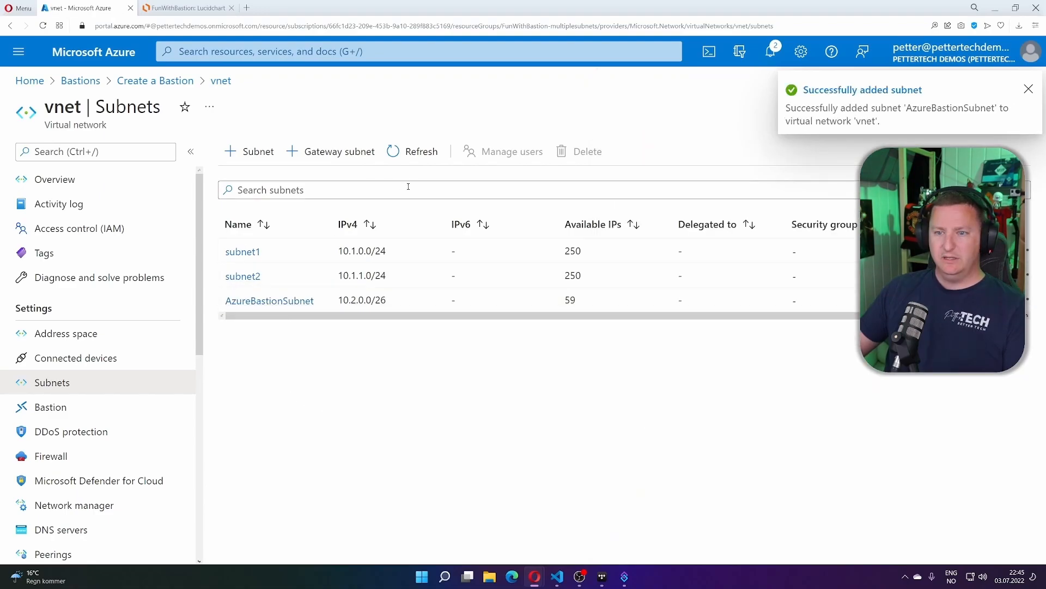
Return to the Bastion setup, give the new public IP address a name starting with pipbast, and review and create the Bastion
{"action": "left_click", "coordinate": [161, 82]}
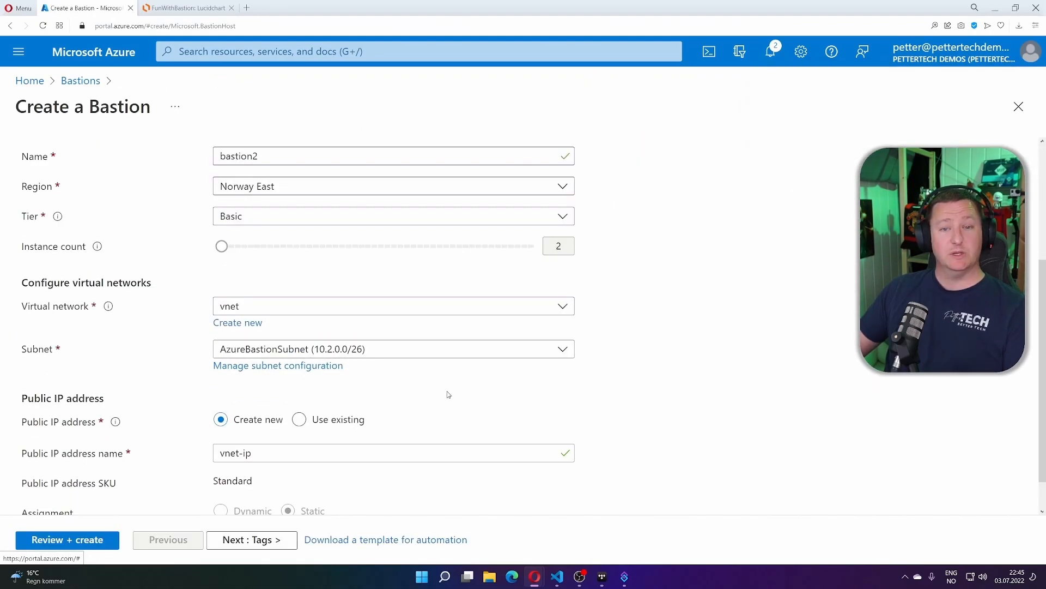
{"action": "scroll", "coordinate": [471, 458], "scroll_direction": "down", "scroll_amount": 1}
{"action": "left_click", "coordinate": [221, 410]}
{"action": "type", "text": "pip"}
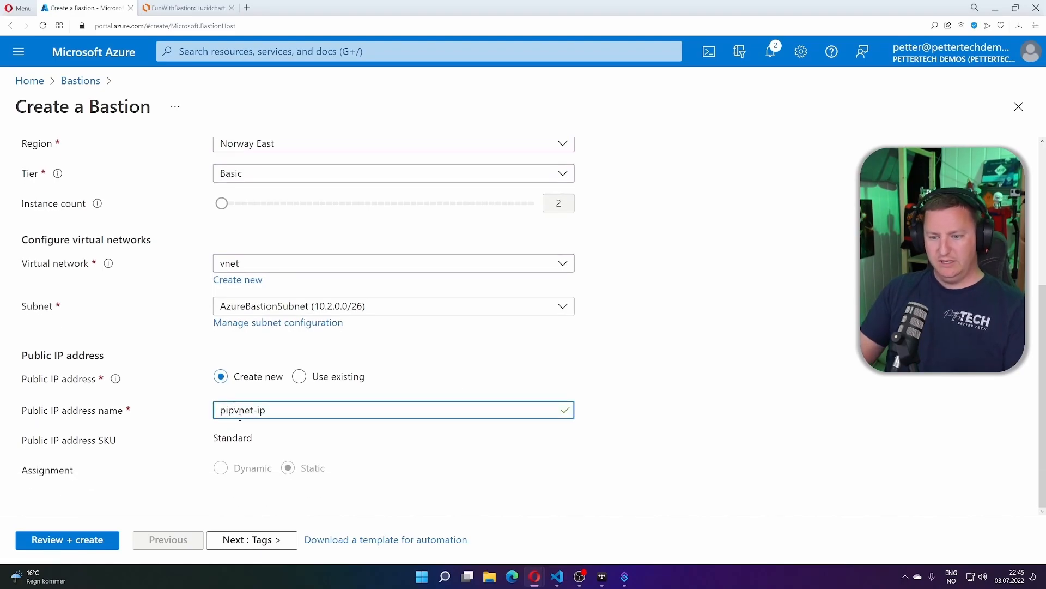
{"action": "key", "text": "Delete"}
{"action": "key", "text": "Delete"}
{"action": "key", "text": "Delete"}
{"action": "key", "text": "Delete"}
{"action": "key", "text": "Delete"}
{"action": "key", "text": "Delete"}
{"action": "key", "text": "Delete"}
{"action": "type", "text": "bastion2"}
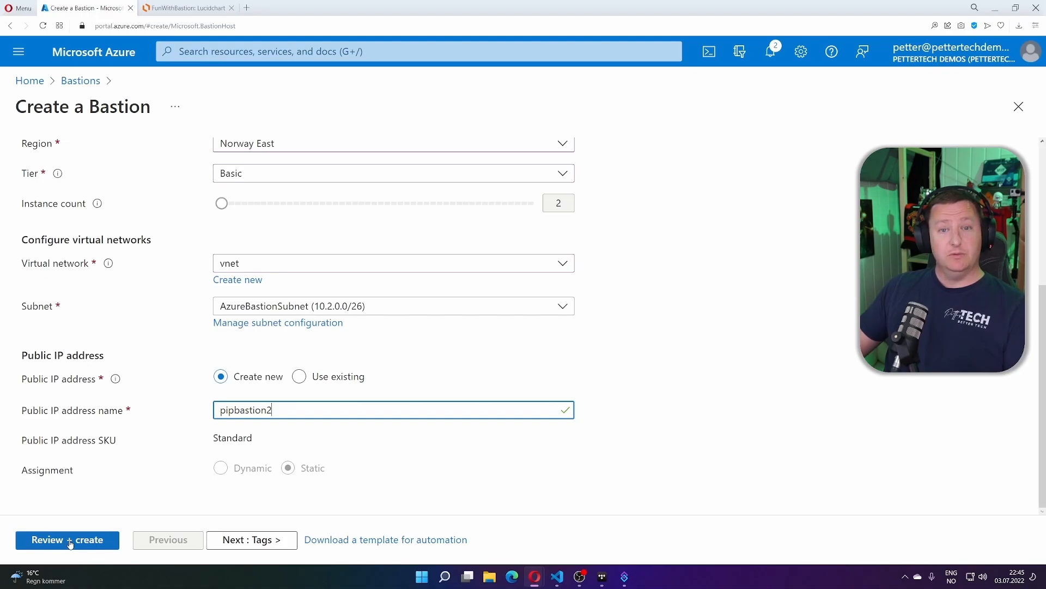
{"action": "left_click", "coordinate": [70, 542]}
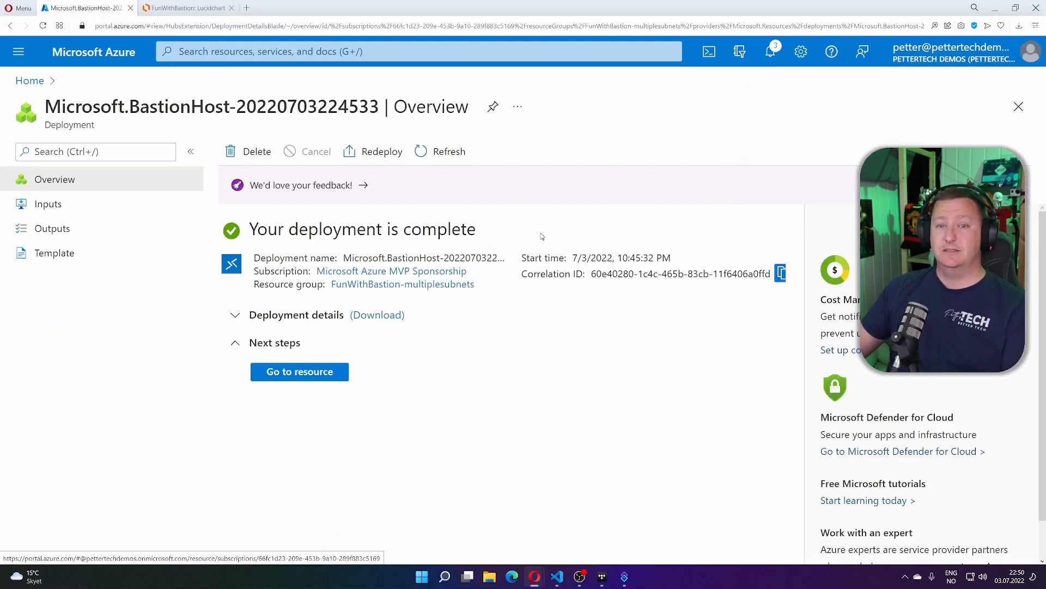
Open the overview of bastion2 and compare it with the multiple-subnet diagram in Lucidchart
{"action": "left_click", "coordinate": [29, 80]}
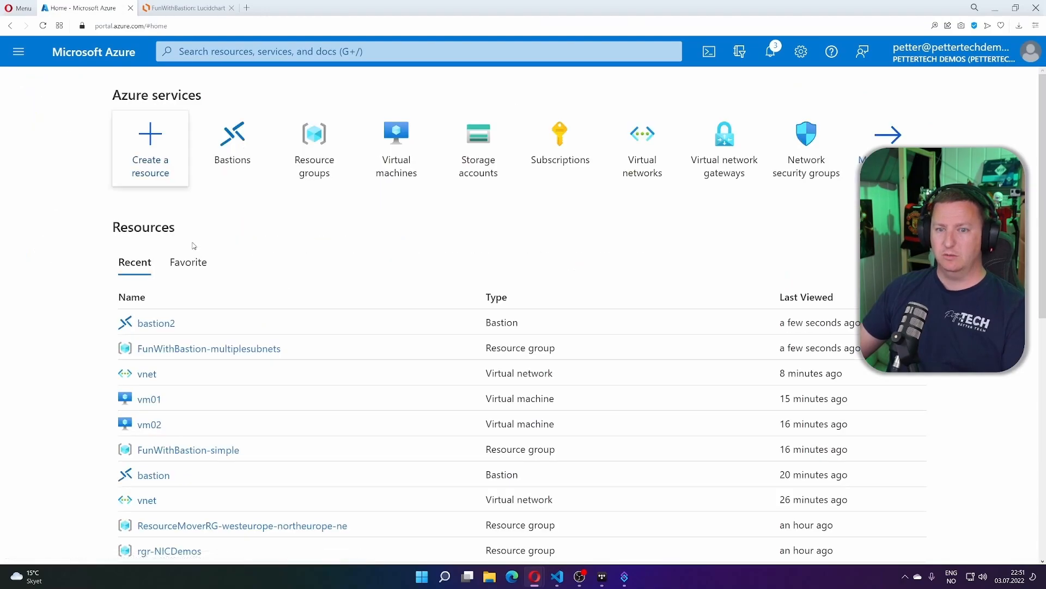
{"action": "left_click", "coordinate": [235, 142]}
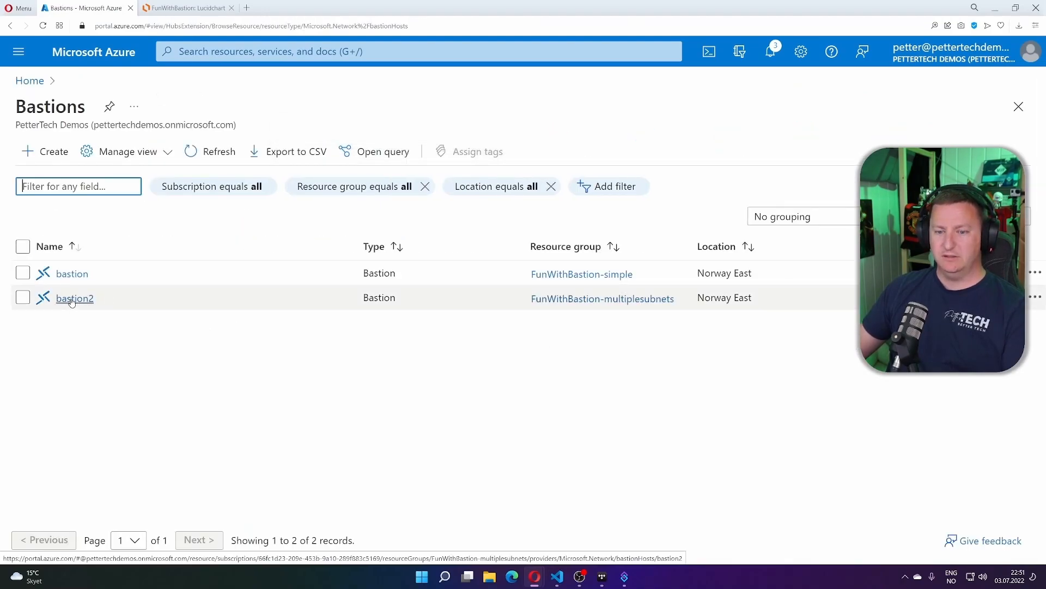
{"action": "left_click", "coordinate": [71, 299]}
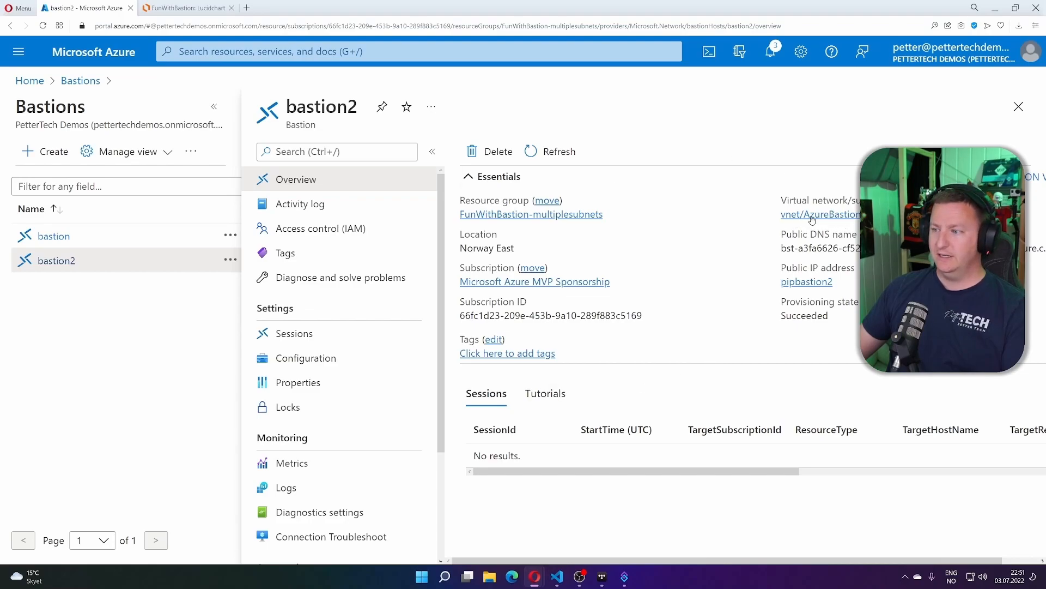
{"action": "left_click", "coordinate": [186, 7]}
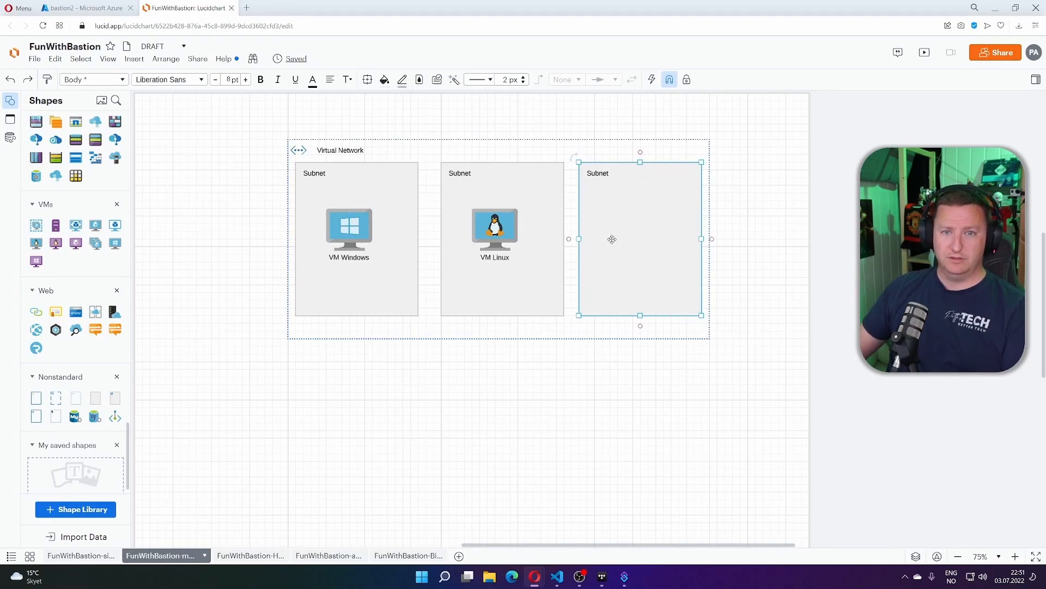
{"action": "left_click", "coordinate": [101, 12]}
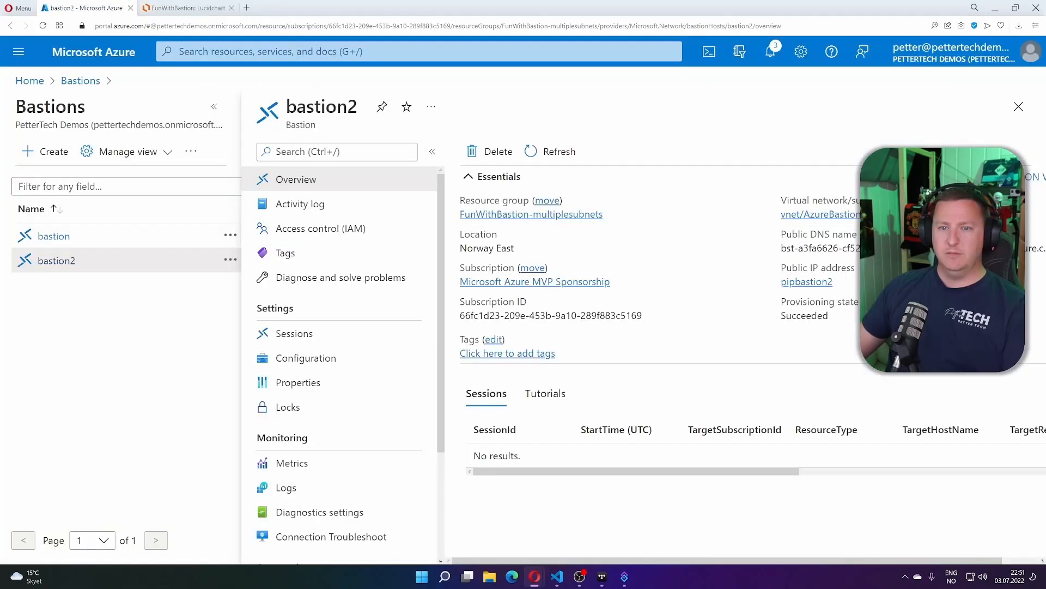
Open vm03 in the FunWithBastion-multiplesubnets resource group and bring up its Bastion connection page
{"action": "left_click", "coordinate": [26, 82]}
{"action": "left_click", "coordinate": [180, 349]}
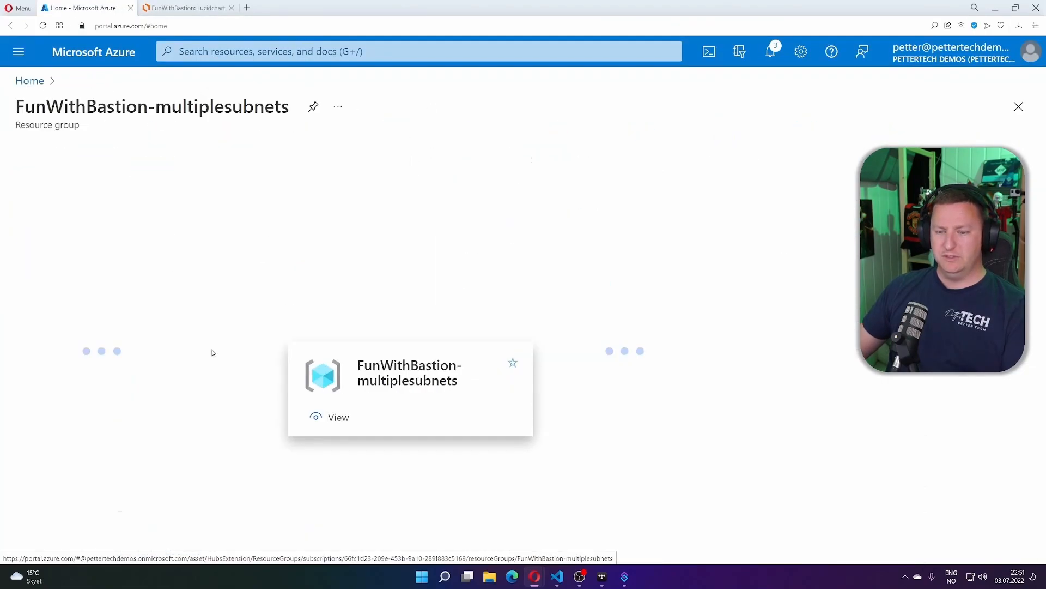
{"action": "scroll", "coordinate": [324, 456], "scroll_direction": "down", "scroll_amount": 2}
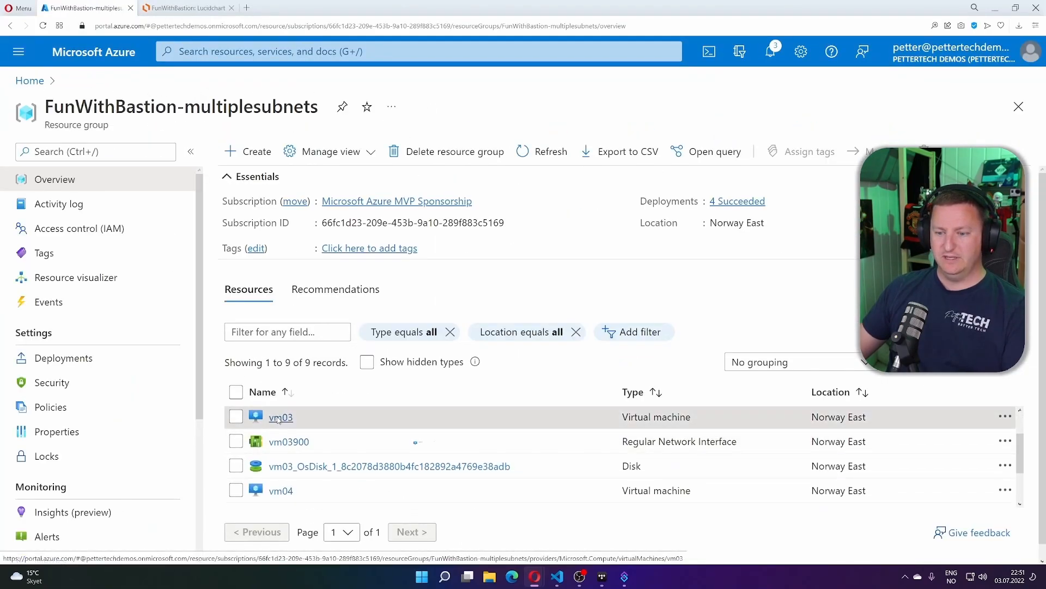
{"action": "left_click", "coordinate": [281, 419]}
{"action": "left_click", "coordinate": [256, 151]}
{"action": "left_click", "coordinate": [284, 225]}
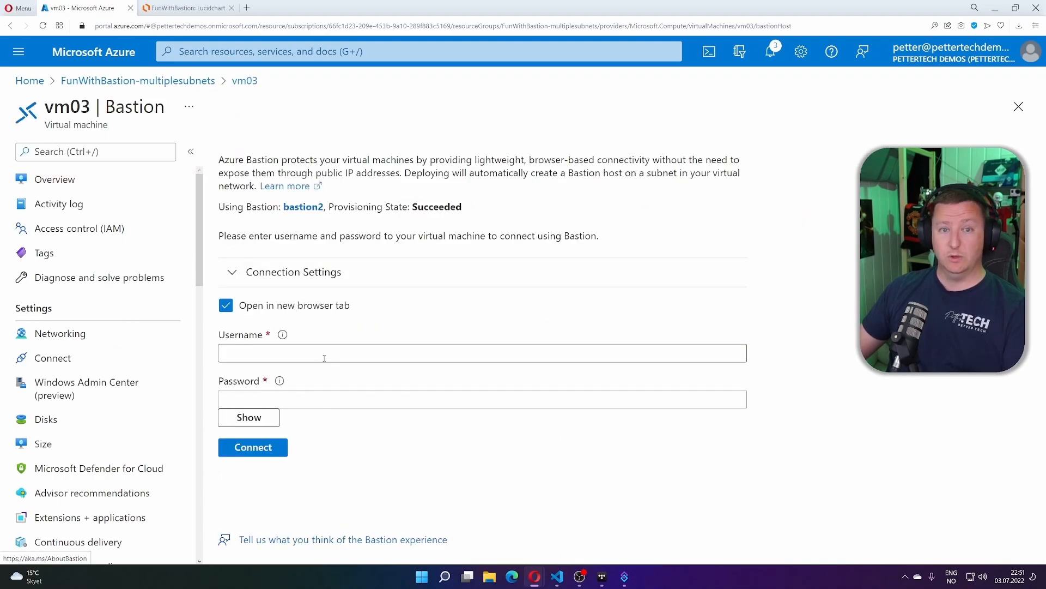
Enter the VM username and account password for vm03 and connect to it through Bastion
{"action": "left_click", "coordinate": [325, 358]}
{"action": "type", "text": "pettertech"}
{"action": "key", "text": "Tab"}
{"action": "type", "text": "••"}
{"action": "left_click", "coordinate": [277, 450]}
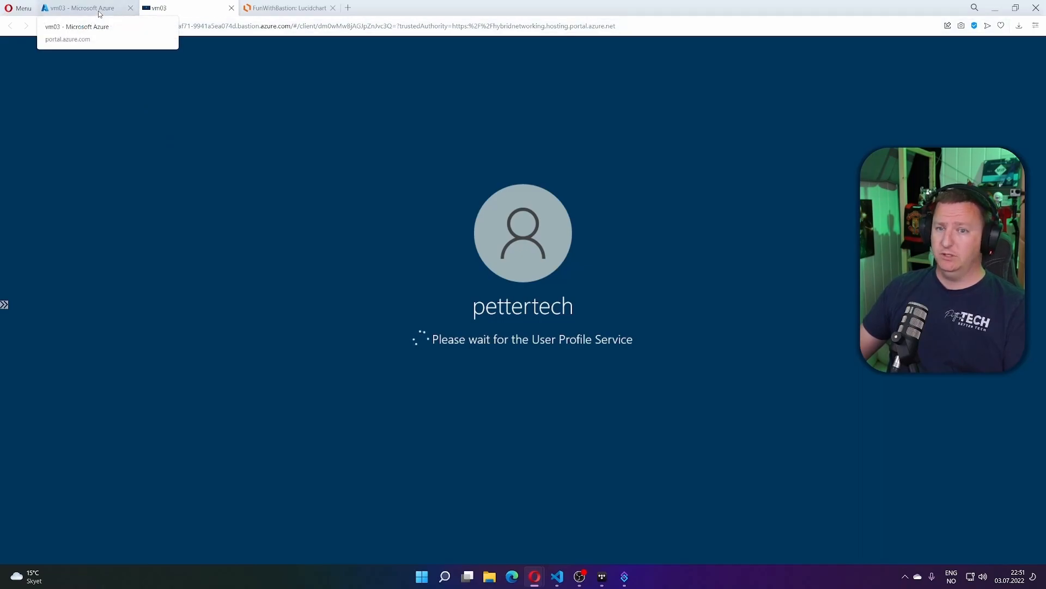
Return to the Azure portal and open the Bastion connection page of vm04 in FunWithBastion-multiplesubnets
{"action": "left_click", "coordinate": [98, 13]}
{"action": "left_click", "coordinate": [131, 80]}
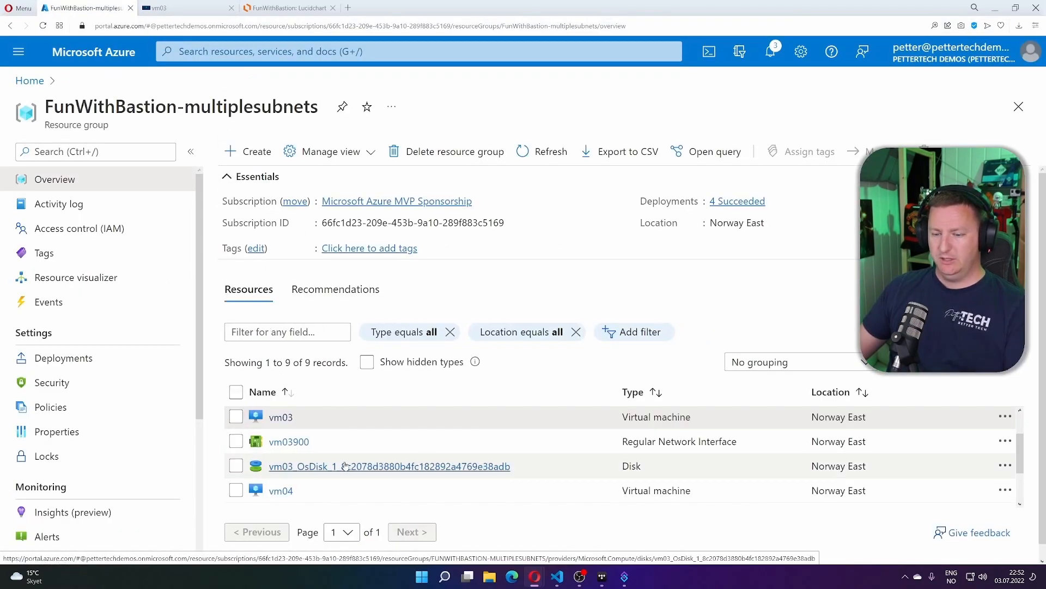
{"action": "left_click", "coordinate": [283, 491]}
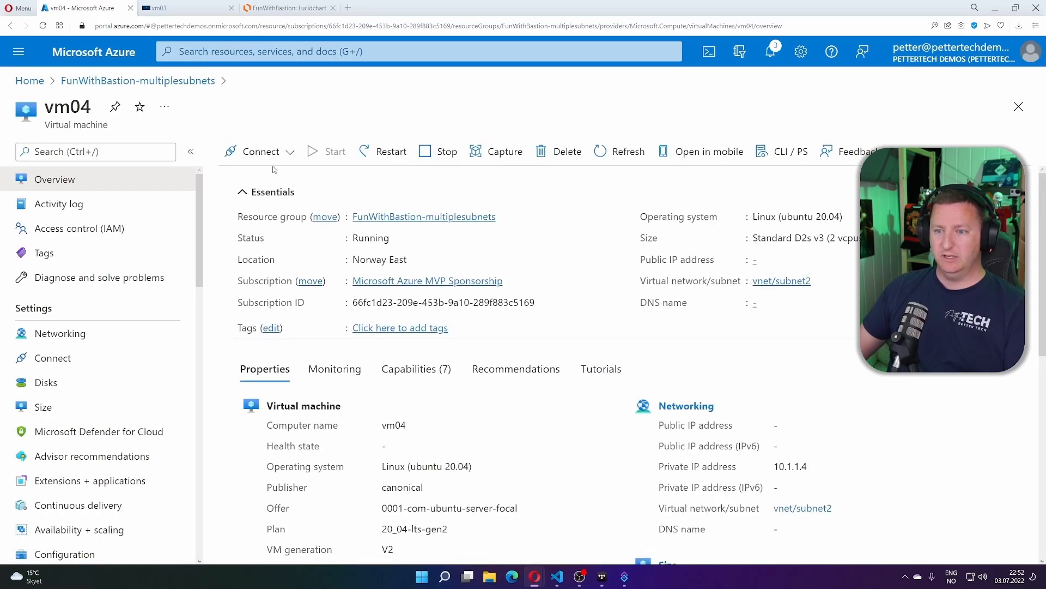
{"action": "left_click", "coordinate": [289, 153]}
{"action": "left_click", "coordinate": [252, 227]}
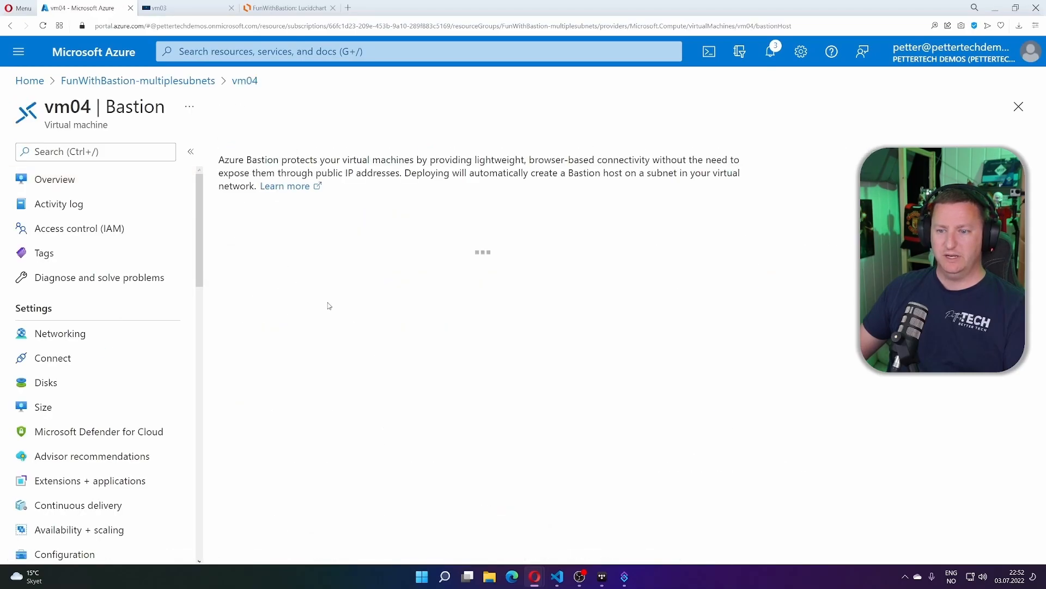
Enter the VM username and account password for vm04 and connect to it through Bastion
{"action": "left_click", "coordinate": [285, 313]}
{"action": "type", "text": "pettertech"}
{"action": "key", "text": "Tab"}
{"action": "key", "text": "ctrl+v"}
{"action": "left_click", "coordinate": [277, 480]}
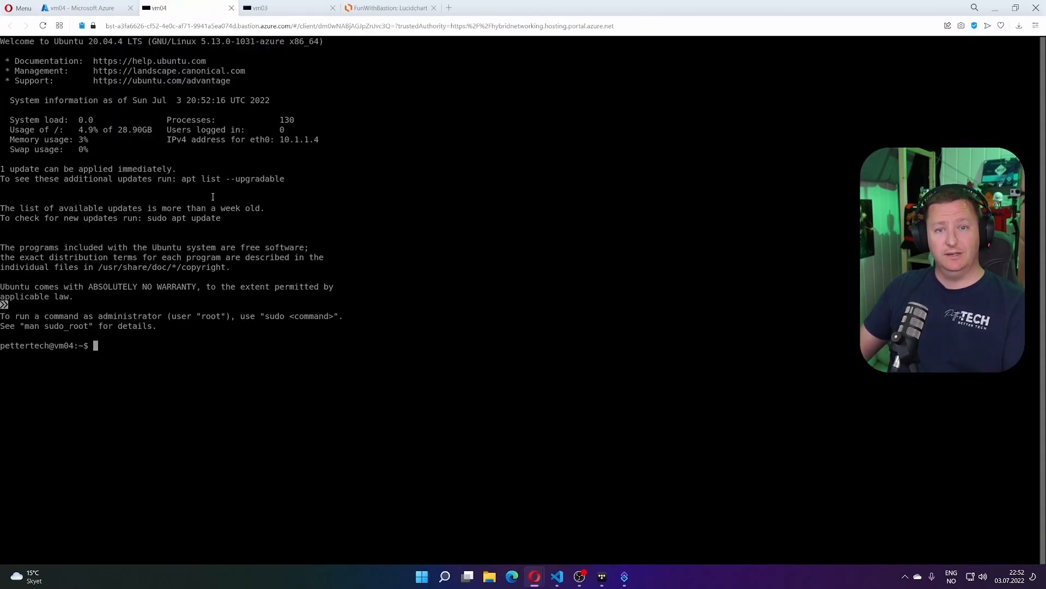
Switch to Lucidchart and place three Virtual Network shapes on the empty page, one as hub and two beside it as spokes
{"action": "left_click", "coordinate": [387, 8]}
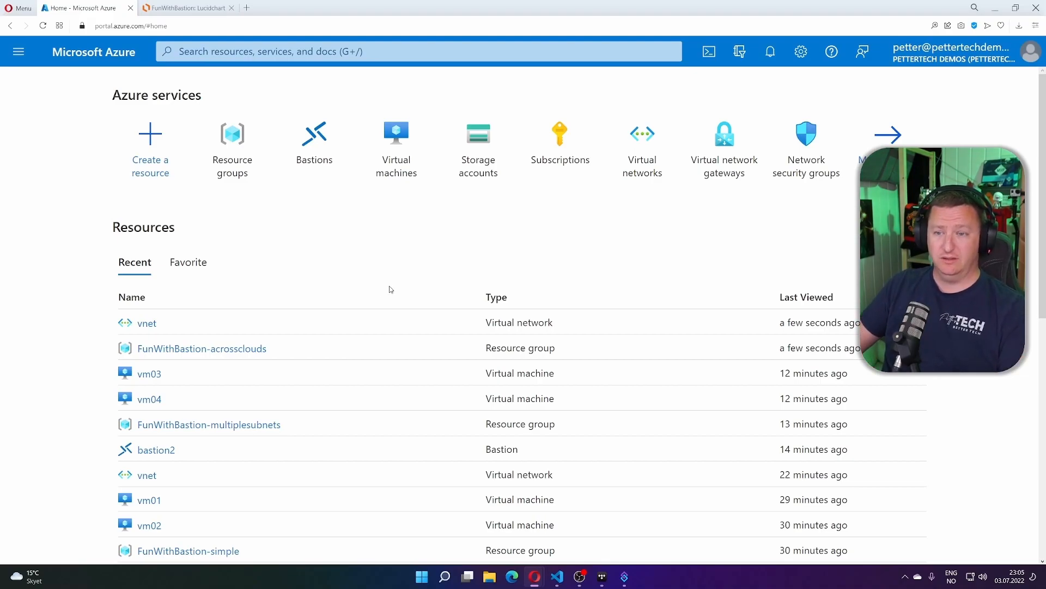
{"action": "left_click", "coordinate": [207, 10]}
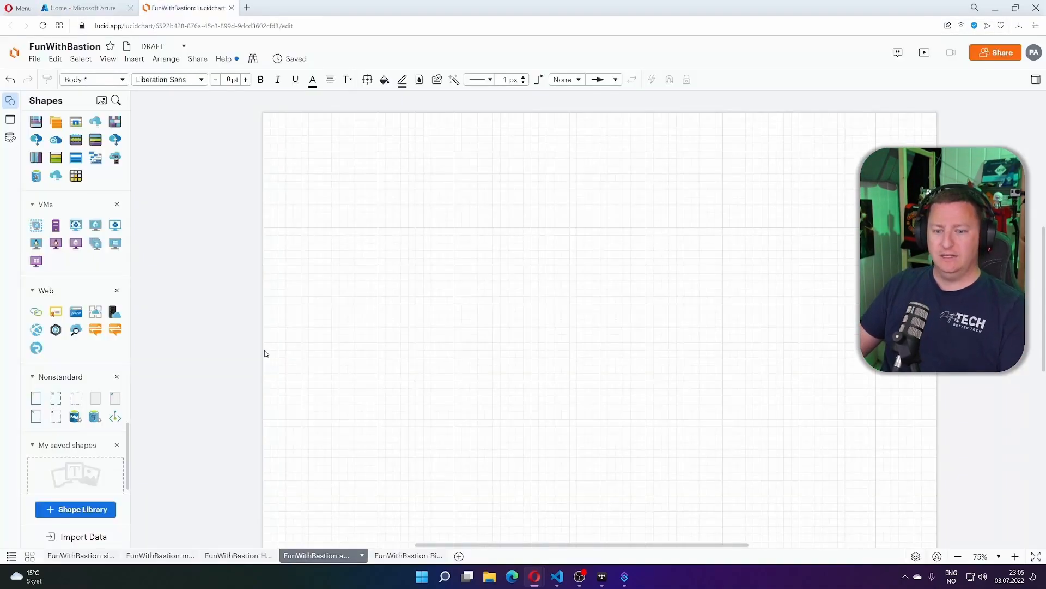
{"action": "left_click_drag", "start_coordinate": [74, 401], "coordinate": [477, 272]}
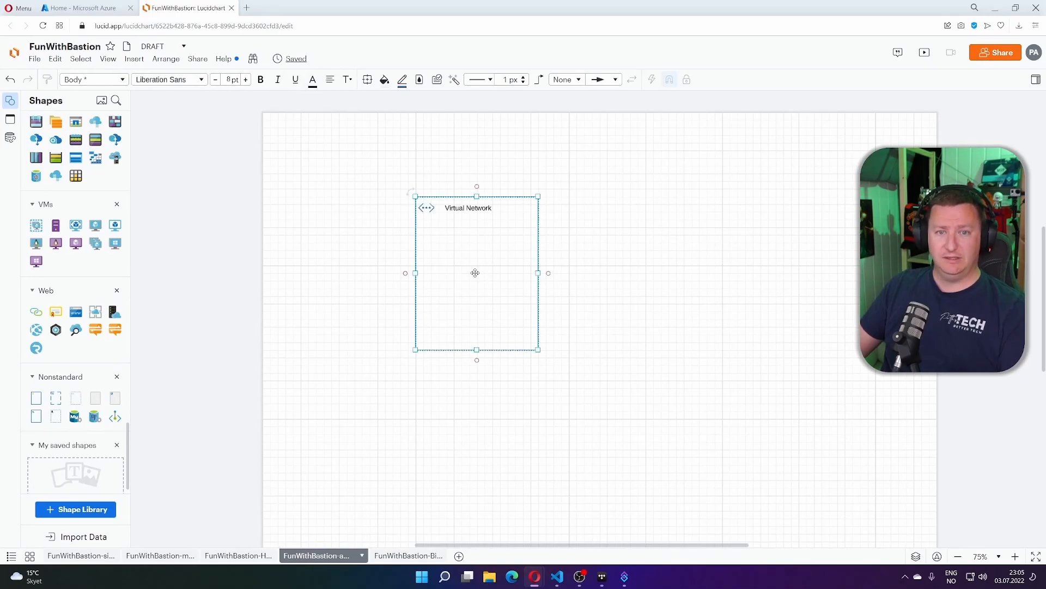
{"action": "left_click_drag", "start_coordinate": [77, 399], "coordinate": [688, 198]}
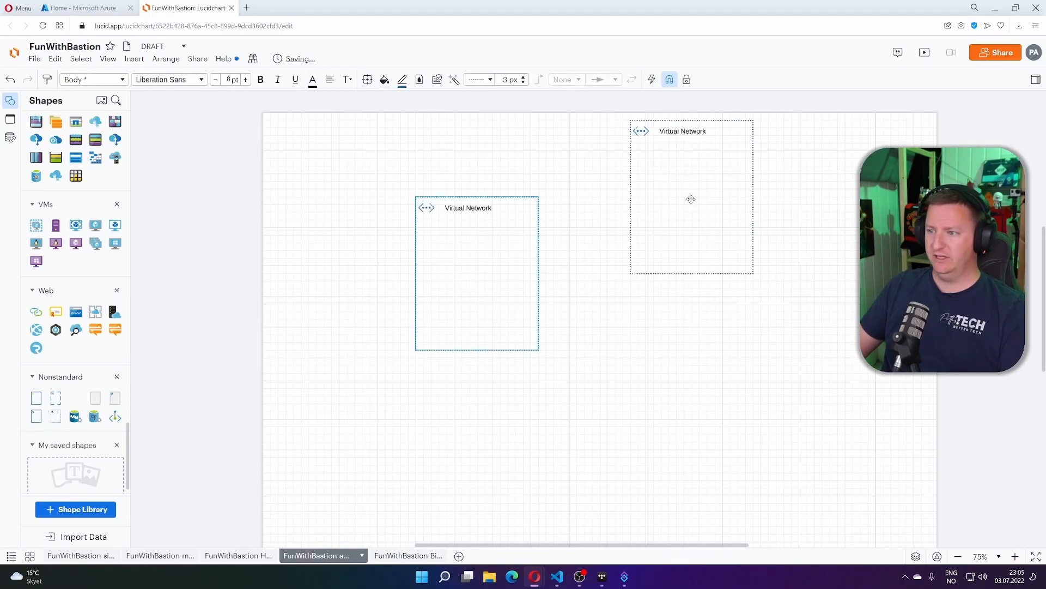
{"action": "left_click_drag", "start_coordinate": [76, 399], "coordinate": [688, 380]}
Place a Windows VM and a Linux VM in the two spoke networks and connect each spoke to the hub with an arrow
{"action": "left_click_drag", "start_coordinate": [704, 201], "coordinate": [699, 175]}
{"action": "left_click_drag", "start_coordinate": [38, 241], "coordinate": [539, 290]}
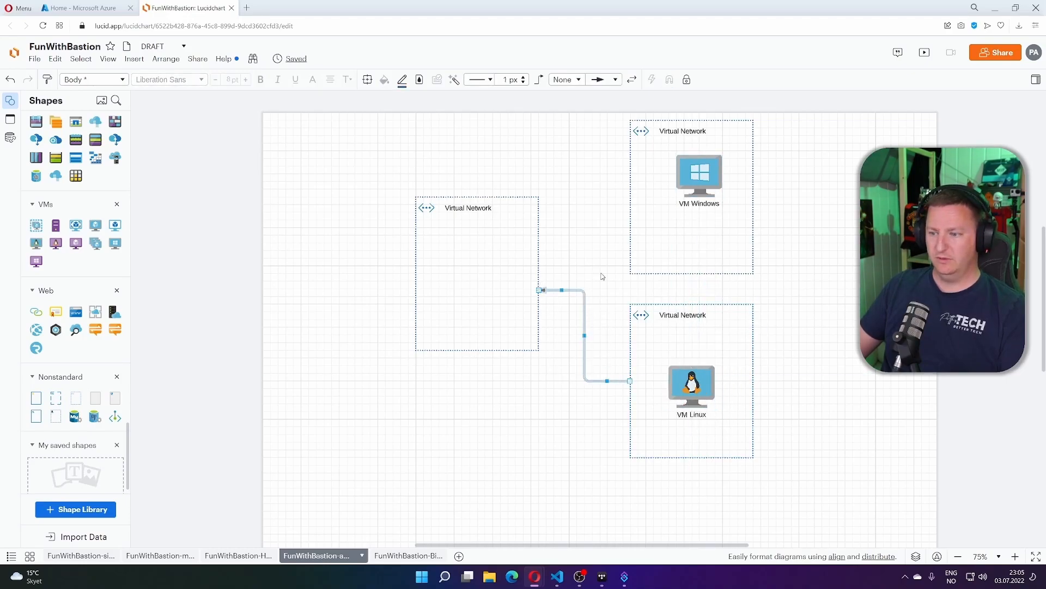
{"action": "left_click_drag", "start_coordinate": [629, 196], "coordinate": [540, 255]}
{"action": "left_click", "coordinate": [409, 311]}
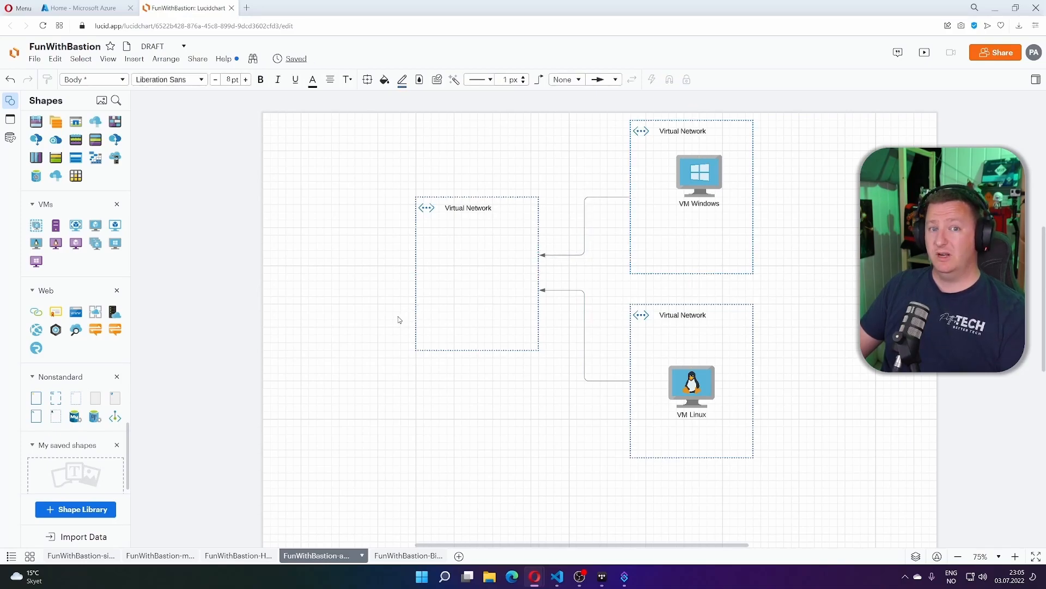
{"action": "mouse_move", "coordinate": [459, 266]}
{"action": "left_mouse_down"}
{"action": "mouse_move", "coordinate": [321, 357]}
{"action": "mouse_move", "coordinate": [345, 299]}
{"action": "mouse_move", "coordinate": [484, 362]}
{"action": "mouse_move", "coordinate": [475, 276]}
{"action": "left_mouse_up"}
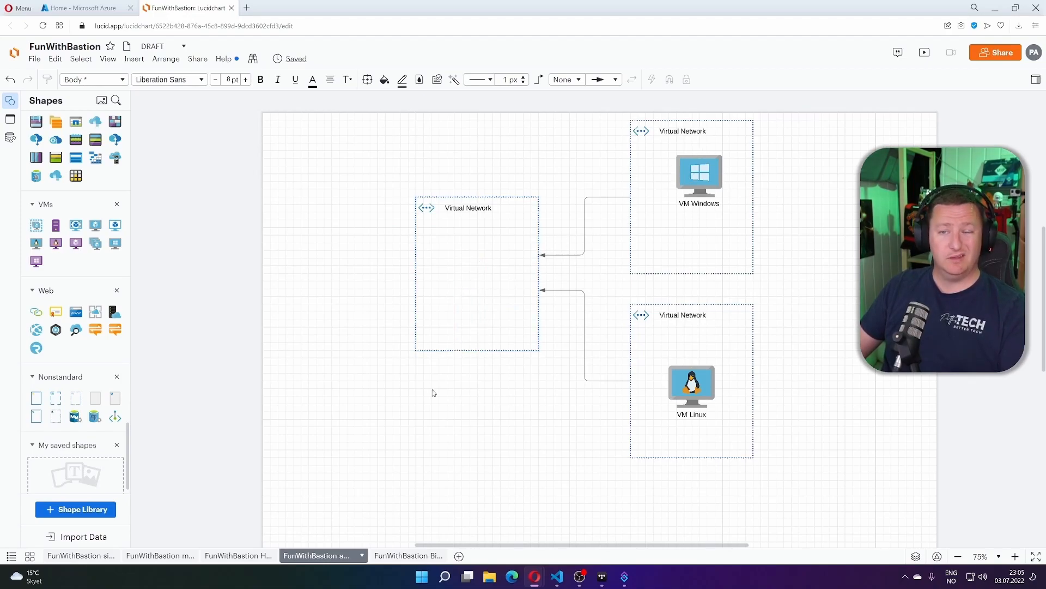
Switch to the Azure portal and create a resource group named FunWithBastion-hubandspoke in Norway East under Microsoft Azure MVP Sponsorship
{"action": "left_click", "coordinate": [82, 8]}
{"action": "left_click", "coordinate": [228, 133]}
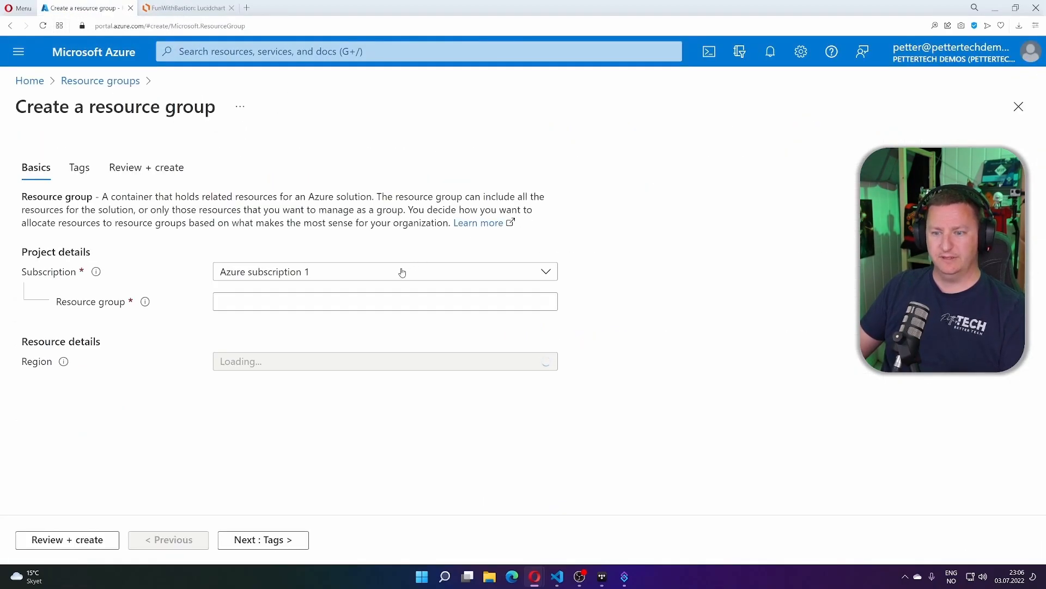
{"action": "left_click", "coordinate": [346, 270]}
{"action": "left_click", "coordinate": [295, 369]}
{"action": "left_click", "coordinate": [329, 301]}
{"action": "type", "text": "Fu"}
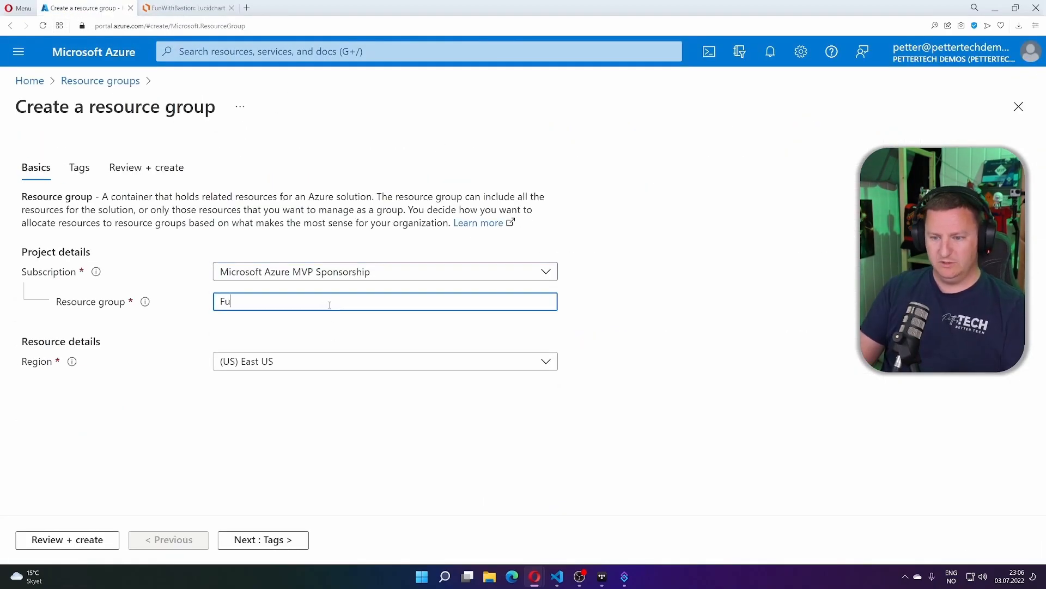
{"action": "type", "text": "nWithBastion-hubandspoke"}
{"action": "left_click", "coordinate": [339, 361]}
{"action": "scroll", "coordinate": [338, 254], "scroll_direction": "down", "scroll_amount": 5}
{"action": "left_click", "coordinate": [338, 255]}
{"action": "left_click", "coordinate": [81, 547]}
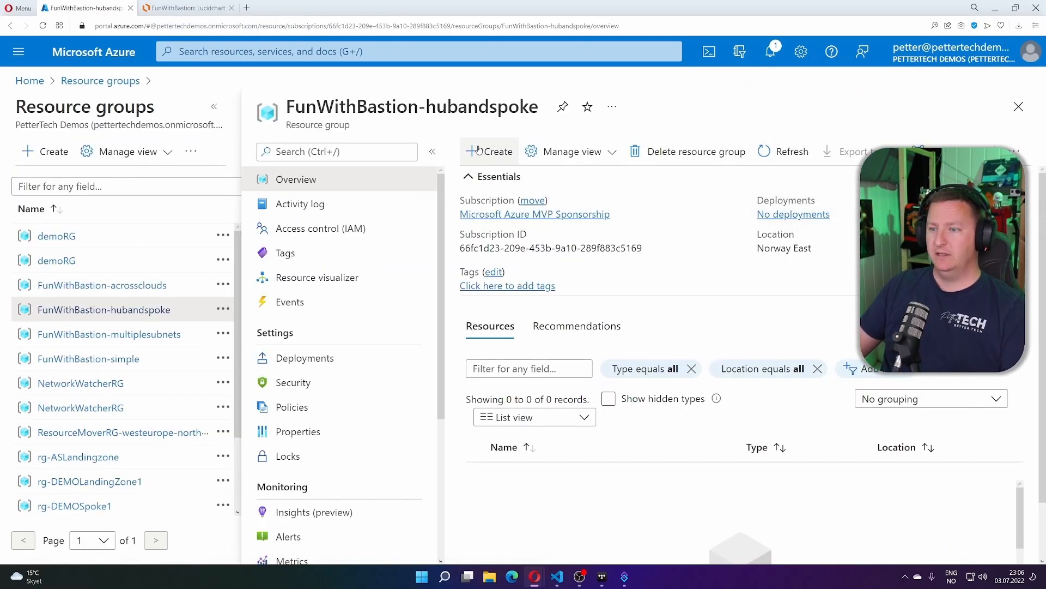
Start creating a Virtual network resource from the FunWithBastion-hubandspoke resource group
{"action": "left_click", "coordinate": [480, 151]}
{"action": "type", "text": "virtu"}
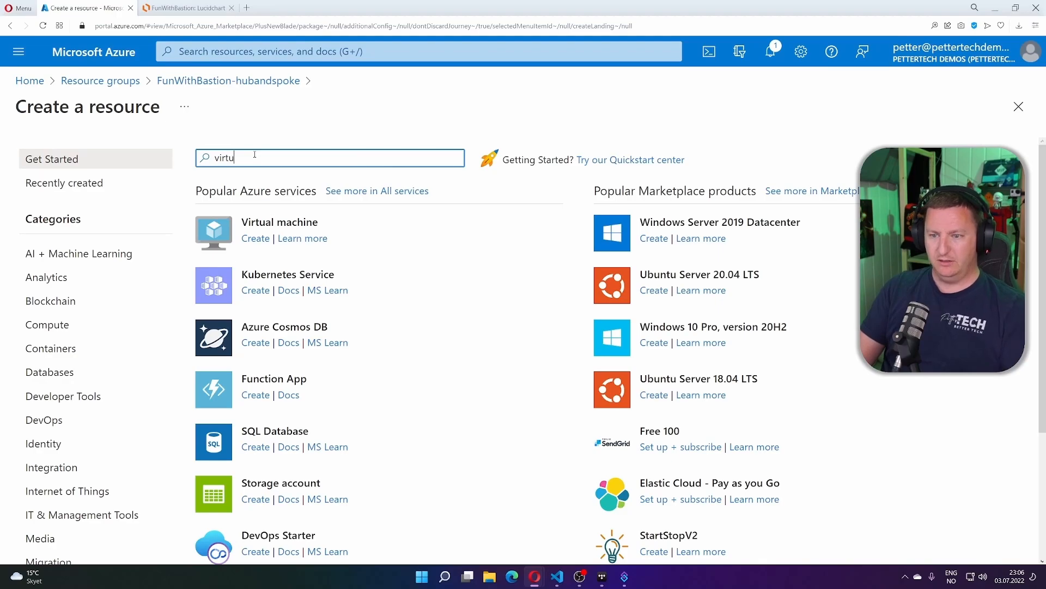
{"action": "type", "text": "al net"}
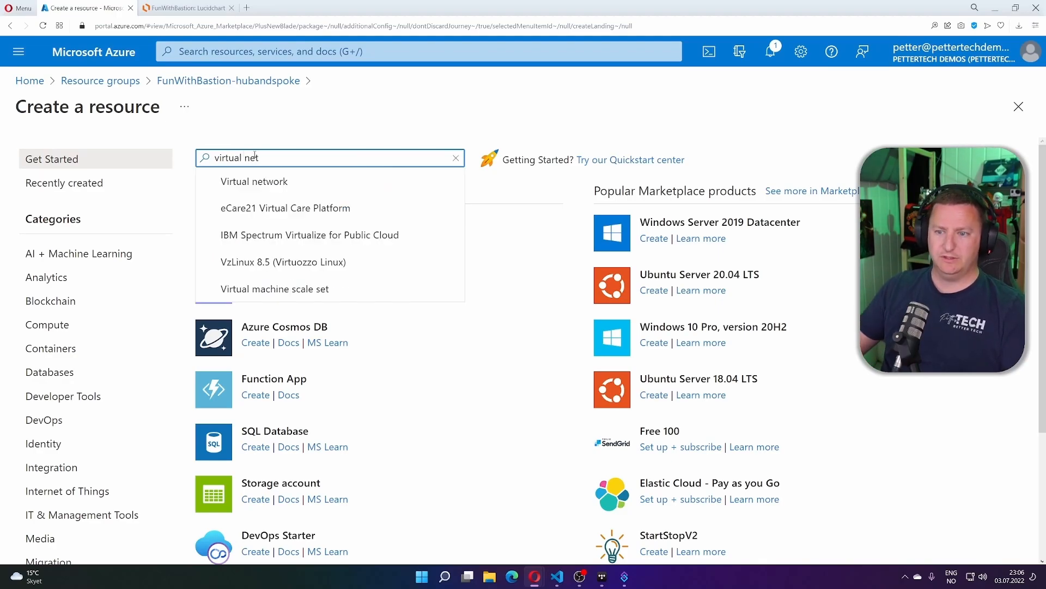
{"action": "left_click", "coordinate": [251, 178]}
{"action": "left_click", "coordinate": [335, 265]}
Deploy the network under Microsoft Azure MVP Sponsorship in FunWithBastion-hubandspoke with address space 10.1.0.0/24 and a subnet named BastionSubnet
{"action": "left_click", "coordinate": [432, 289]}
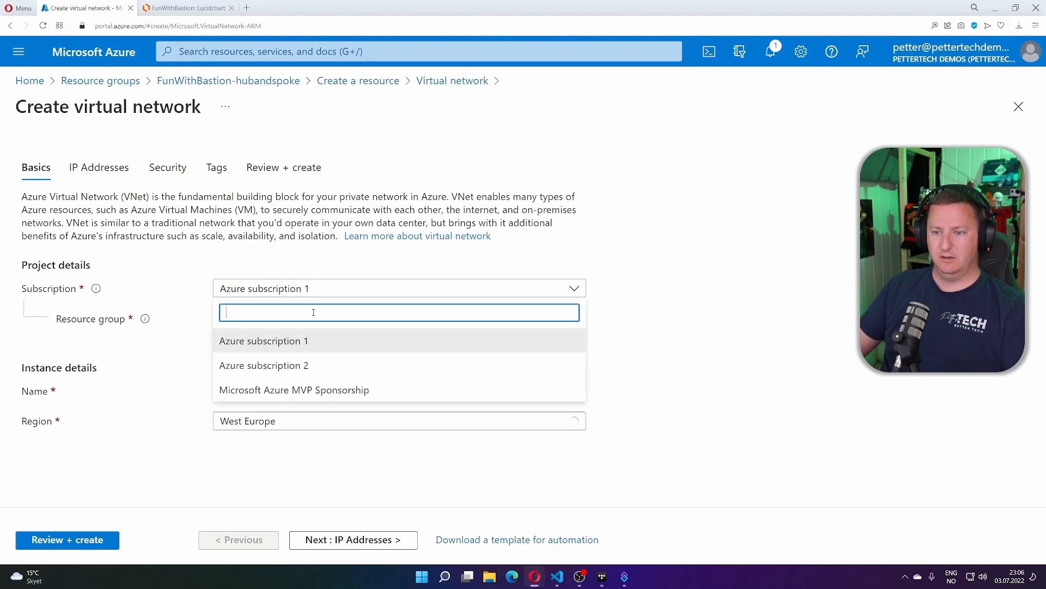
{"action": "left_click", "coordinate": [327, 389]}
{"action": "left_click", "coordinate": [355, 321]}
{"action": "left_click", "coordinate": [271, 383]}
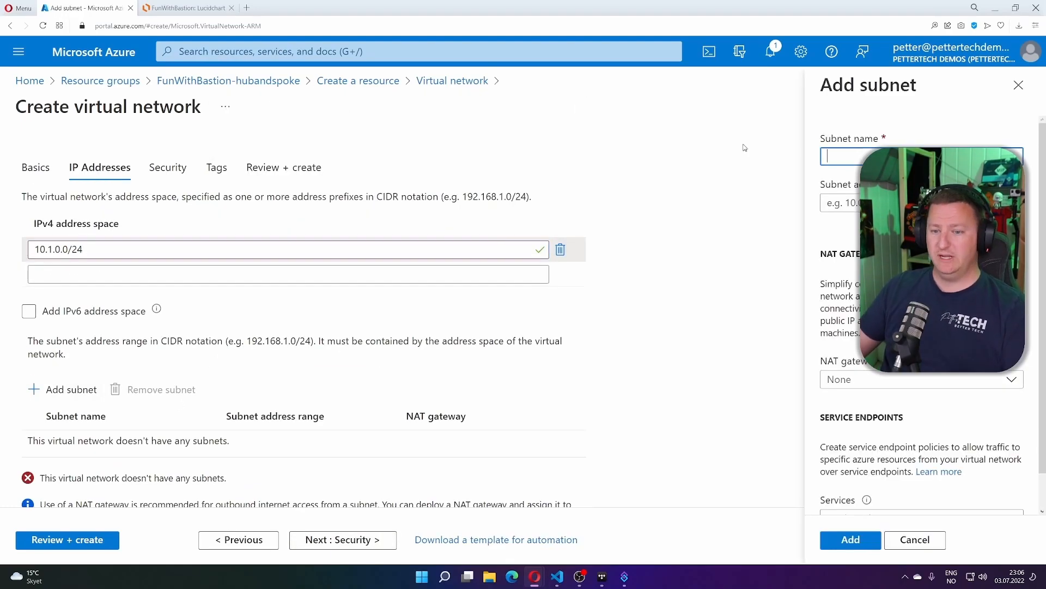
{"action": "type", "text": "BastionSubnet"}
{"action": "key", "text": "Tab"}
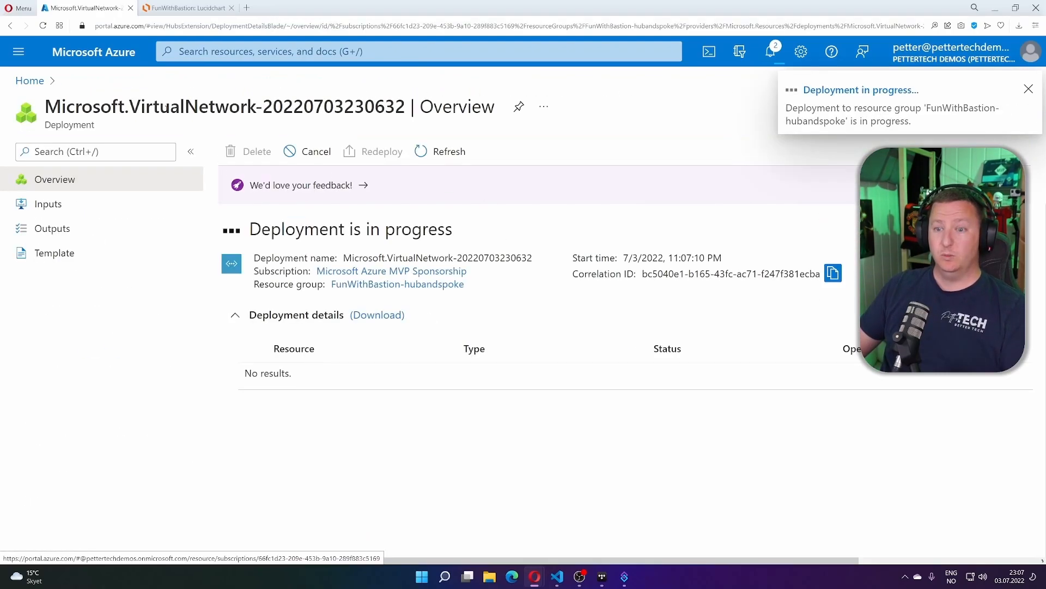
Reopen the FunWithBastion-hubandspoke resource group and start creating a second virtual network
{"action": "left_click", "coordinate": [53, 82]}
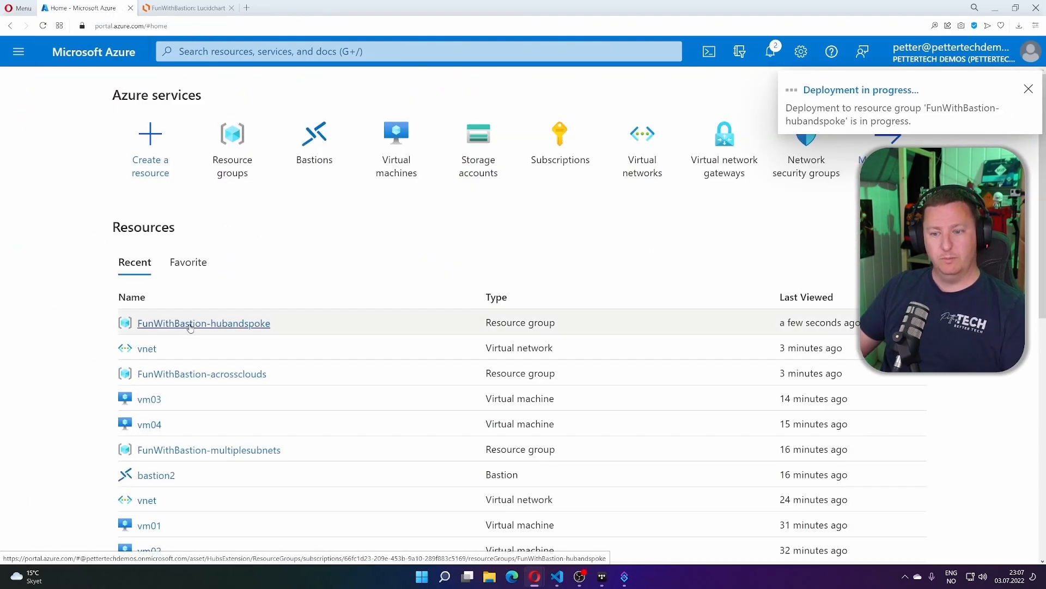
{"action": "left_click", "coordinate": [188, 323]}
{"action": "left_click", "coordinate": [244, 150]}
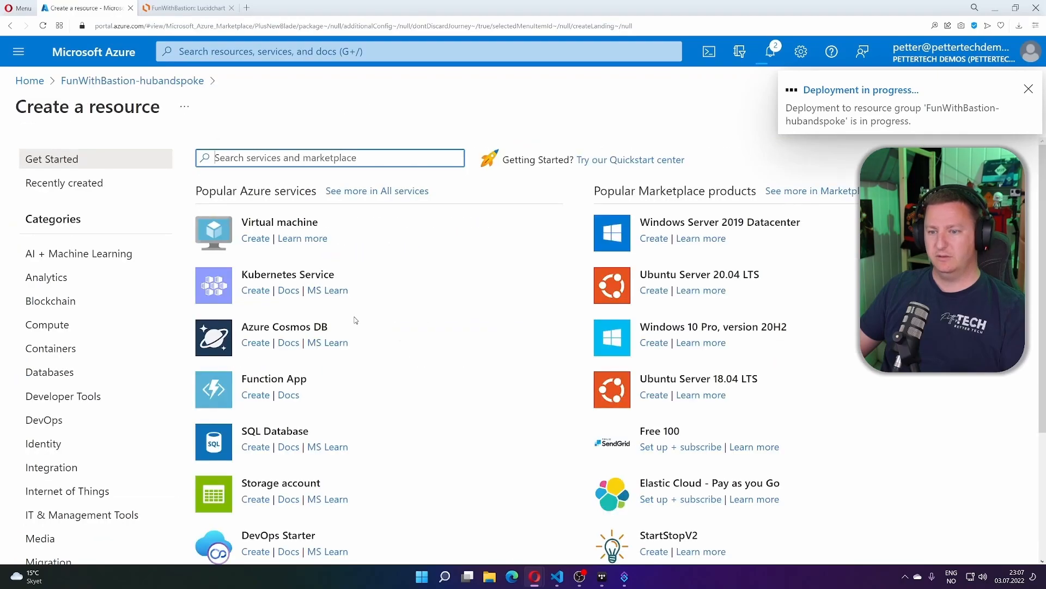
{"action": "left_click", "coordinate": [283, 157]}
{"action": "type", "text": "virtual network"}
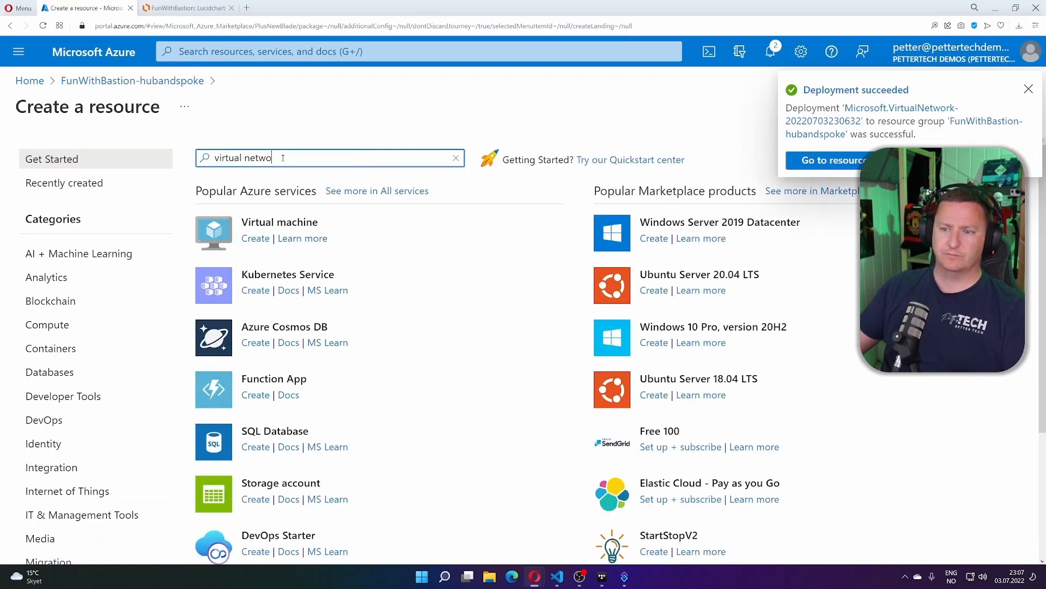
{"action": "key", "text": "Return"}
{"action": "left_click", "coordinate": [329, 268]}
Assign the network to Microsoft Azure MVP Sponsorship and FunWithBastion-hubandspoke, and name it vnet-spoke1
{"action": "left_click", "coordinate": [329, 289]}
{"action": "left_click", "coordinate": [316, 318]}
{"action": "left_click", "coordinate": [306, 131]}
{"action": "left_click", "coordinate": [279, 391]}
{"action": "type", "text": "vnet-s"}
Set the IPv4 address space of vnet-spoke1 to 10.2.0.0/24
{"action": "left_click", "coordinate": [353, 540]}
{"action": "left_click", "coordinate": [52, 249]}
{"action": "type", "text": "2"}
{"action": "key", "text": "BackSpace"}
{"action": "key", "text": "BackSpace"}
{"action": "type", "text": "24"}
Add a subnet named subnet with the range 10.2.0.0/24 to vnet-spoke1, then review and create the network
{"action": "left_click", "coordinate": [62, 390]}
{"action": "type", "text": "subnet"}
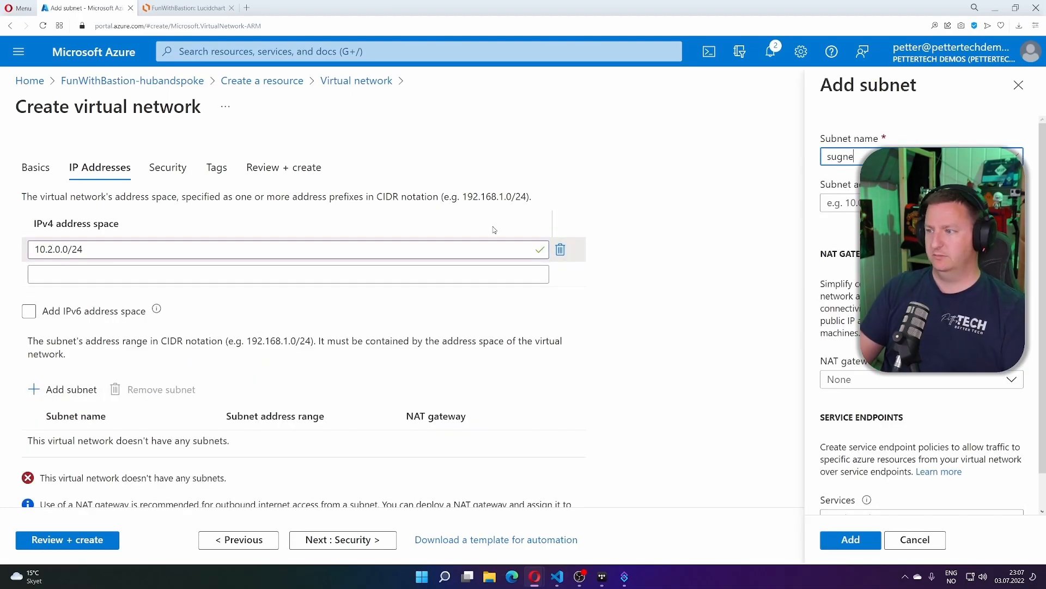
{"action": "key", "text": "Tab"}
{"action": "type", "text": "10.2.0.0/24"}
{"action": "left_click", "coordinate": [849, 542]}
{"action": "left_click", "coordinate": [65, 540]}
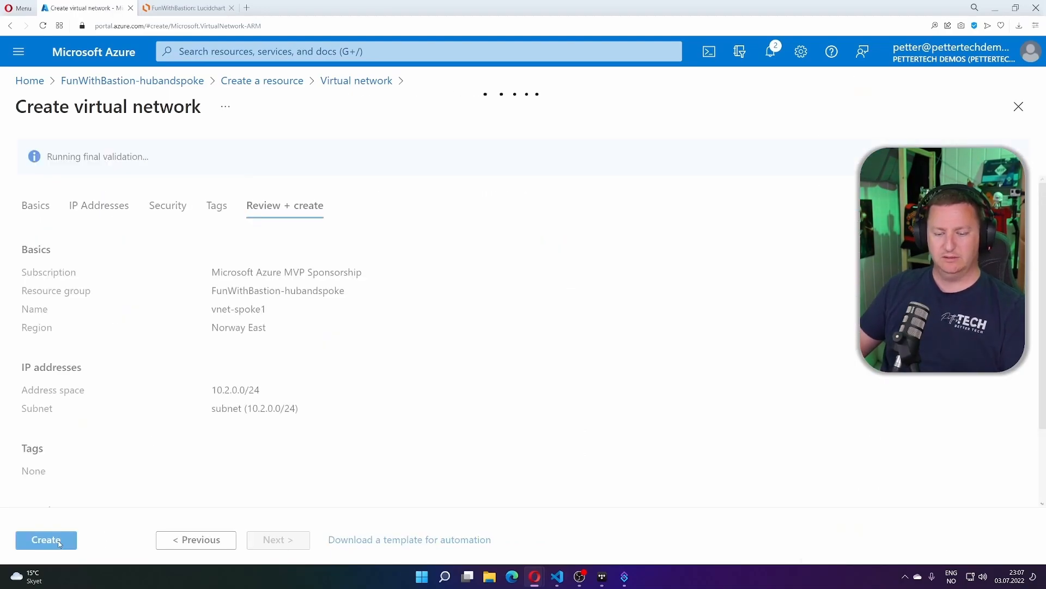
{"action": "left_click", "coordinate": [48, 541]}
Reopen the FunWithBastion-hubandspoke resource group and start creating another virtual network from the marketplace
{"action": "left_click", "coordinate": [32, 82]}
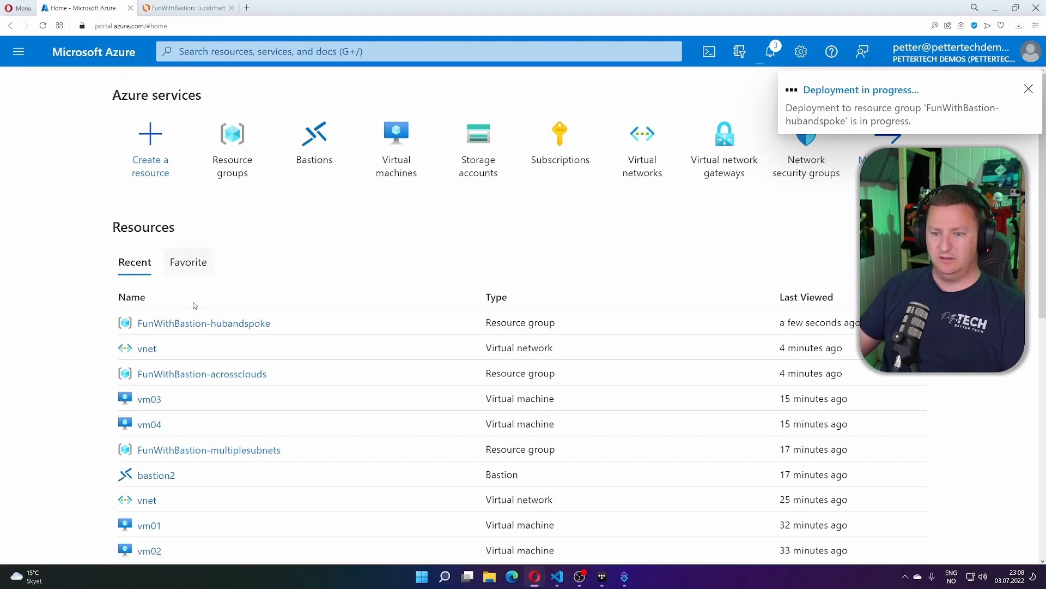
{"action": "left_click", "coordinate": [198, 325]}
{"action": "left_click", "coordinate": [251, 149]}
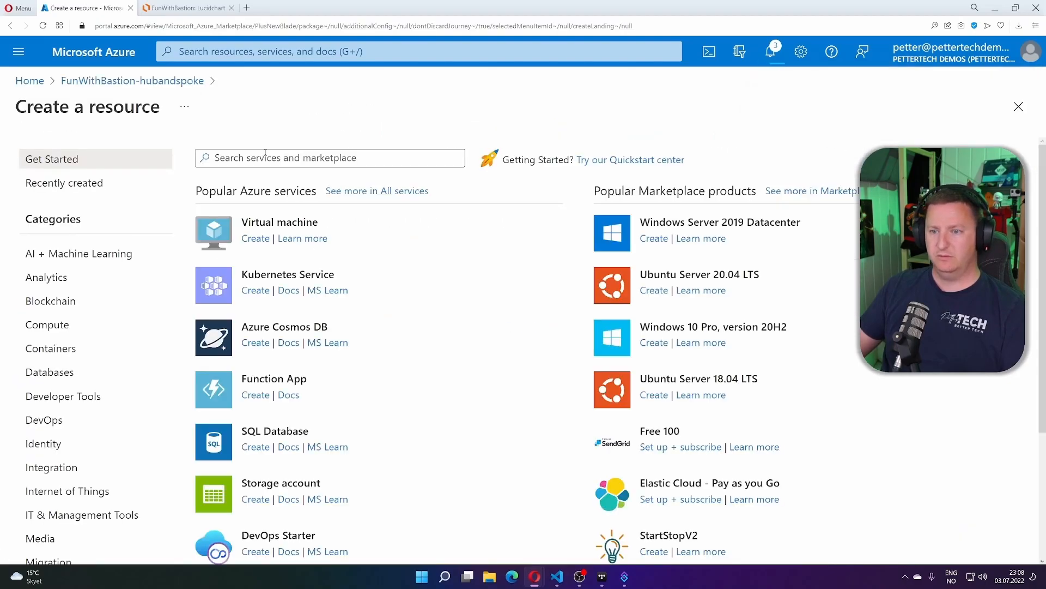
{"action": "type", "text": "virtualn"}
{"action": "key", "text": "BackSpace"}
{"action": "key", "text": "BackSpace"}
{"action": "type", "text": "net"}
{"action": "left_click", "coordinate": [264, 182]}
{"action": "left_click", "coordinate": [328, 237]}
Assign the network to Microsoft Azure MVP Sponsorship and FunWithBastion-hubandspoke, and name it vnet-spoke2
{"action": "left_click", "coordinate": [343, 318]}
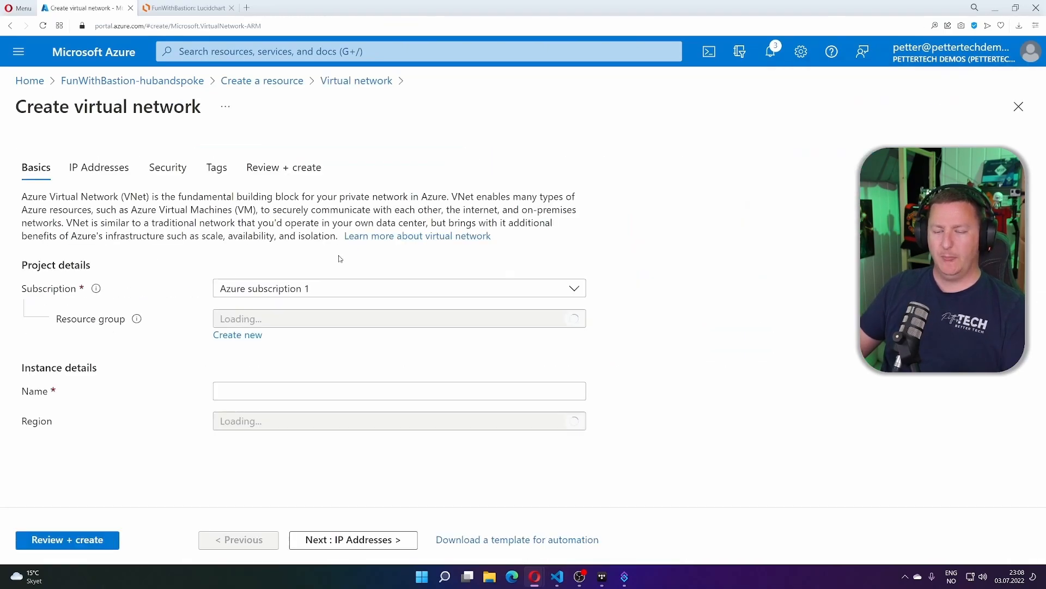
{"action": "left_click", "coordinate": [286, 131]}
{"action": "left_click", "coordinate": [294, 391]}
{"action": "type", "text": "vnet-spoke2"}
{"action": "left_click", "coordinate": [354, 539]}
Set the IPv4 address space of vnet-spoke2 to 10.3.0.0/24, then review and create the network
{"action": "left_click", "coordinate": [93, 249]}
{"action": "key", "text": "BackSpace"}
{"action": "key", "text": "BackSpace"}
{"action": "type", "text": "24"}
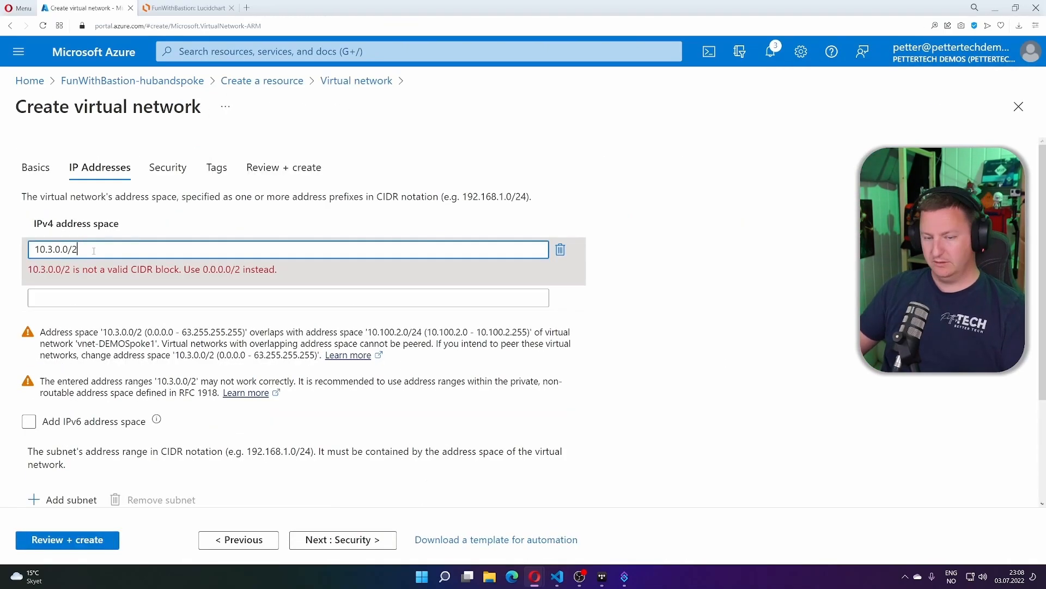
{"action": "left_click", "coordinate": [86, 540]}
{"action": "left_click", "coordinate": [49, 540]}
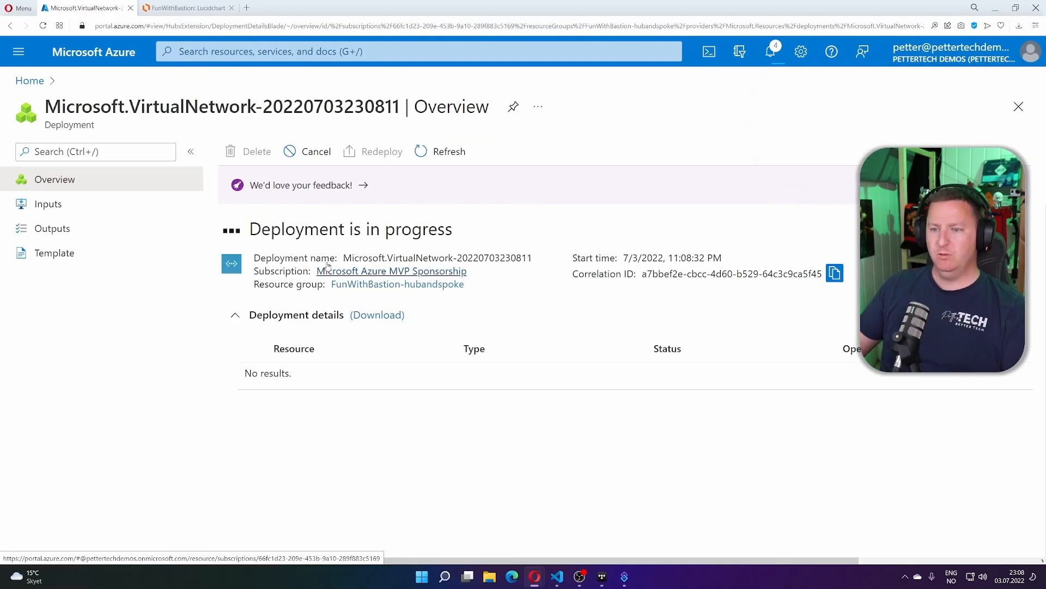
Go back to the FunWithBastion-hubandspoke resource group and start creating a virtual machine
{"action": "left_click", "coordinate": [30, 81]}
{"action": "left_click", "coordinate": [231, 330]}
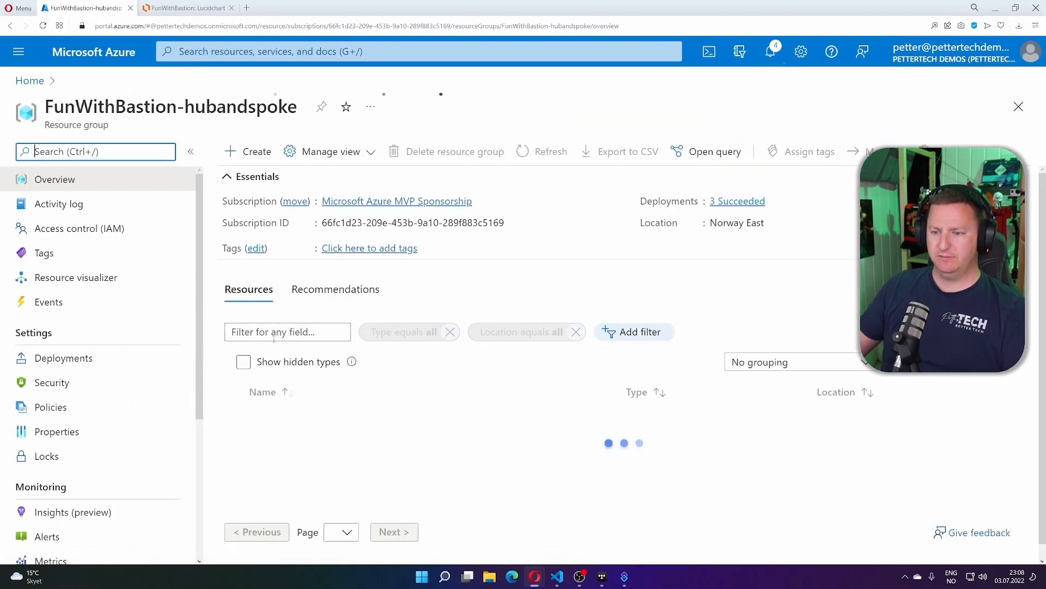
{"action": "left_click", "coordinate": [242, 152]}
{"action": "left_click", "coordinate": [256, 239]}
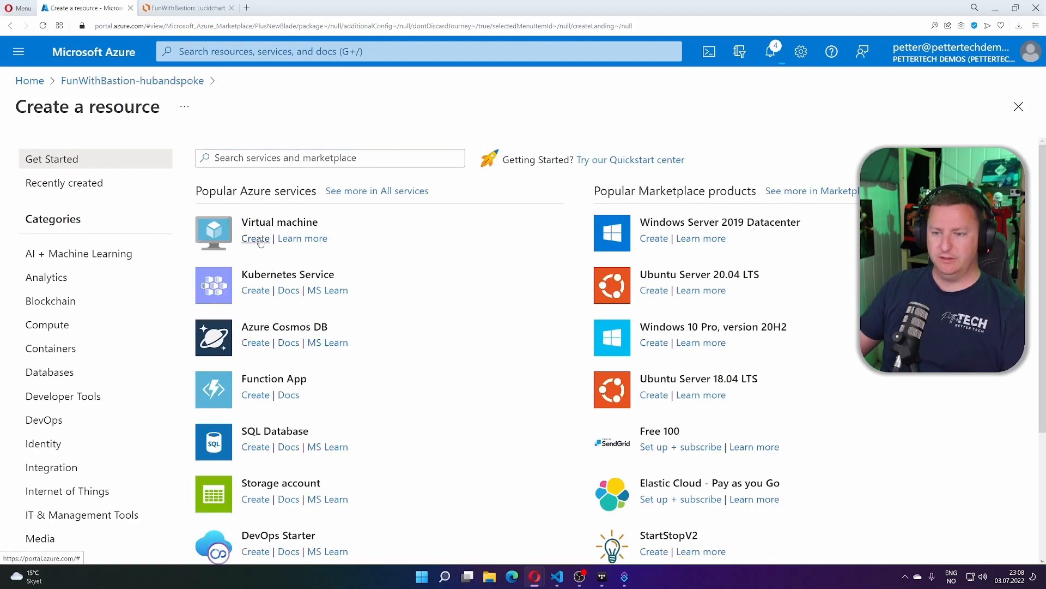
Name the virtual machine vm05 and choose the Windows Server 2022 Datacenter: Azure Edition - Gen2 image
{"action": "scroll", "coordinate": [355, 164], "scroll_direction": "down", "scroll_amount": 2}
{"action": "left_click", "coordinate": [300, 262]}
{"action": "type", "text": "vm05"}
{"action": "left_click", "coordinate": [399, 387]}
{"action": "left_click", "coordinate": [327, 261]}
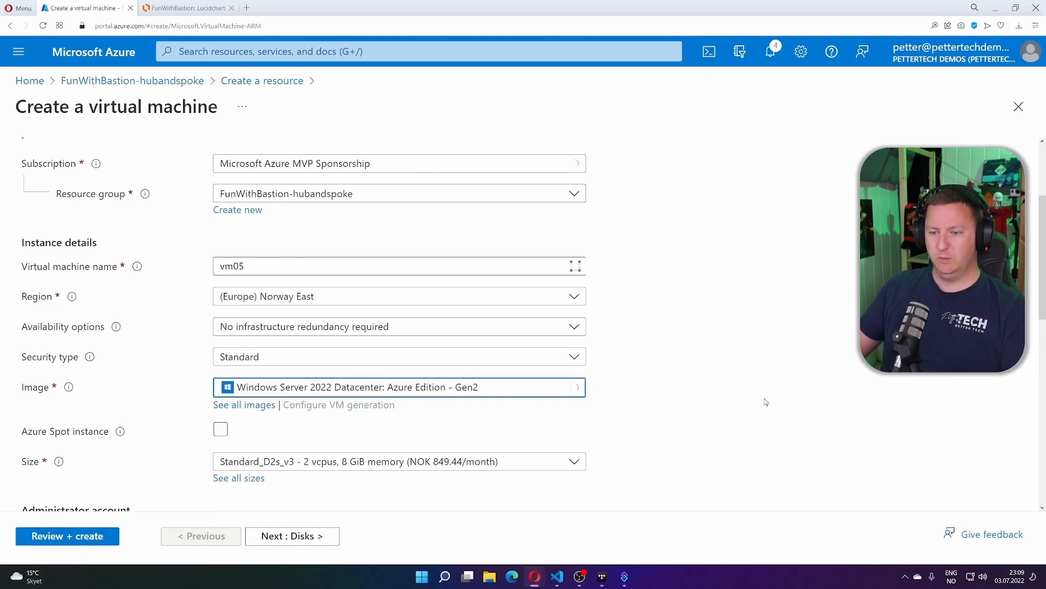
Set vm05's administrator username to pettertech and enter and confirm the administrator password
{"action": "scroll", "coordinate": [780, 416], "scroll_direction": "down", "scroll_amount": 6}
{"action": "left_click", "coordinate": [262, 172]}
{"action": "type", "text": "pettertech"}
{"action": "key", "text": "Tab"}
{"action": "type", "text": "••••••••••••••••"}
{"action": "key", "text": "Tab"}
{"action": "type", "text": "••••••••••••••••"}
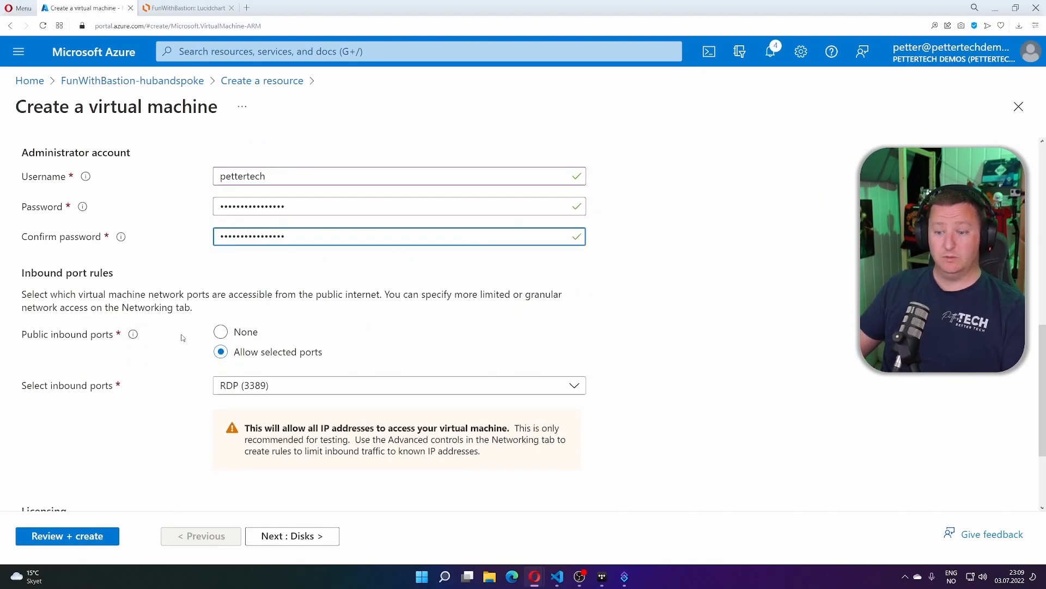
Connect vm05 to vnet-spoke1's subnet with no public IP and no NIC network security group, then review and create it
{"action": "left_click", "coordinate": [221, 363]}
{"action": "scroll", "coordinate": [221, 364], "scroll_direction": "down", "scroll_amount": 3}
{"action": "left_click", "coordinate": [297, 536]}
{"action": "left_click", "coordinate": [298, 537]}
{"action": "left_click", "coordinate": [294, 303]}
{"action": "left_click", "coordinate": [278, 455]}
{"action": "left_click", "coordinate": [278, 389]}
{"action": "left_click", "coordinate": [276, 435]}
{"action": "scroll", "coordinate": [276, 435], "scroll_direction": "down", "scroll_amount": 2}
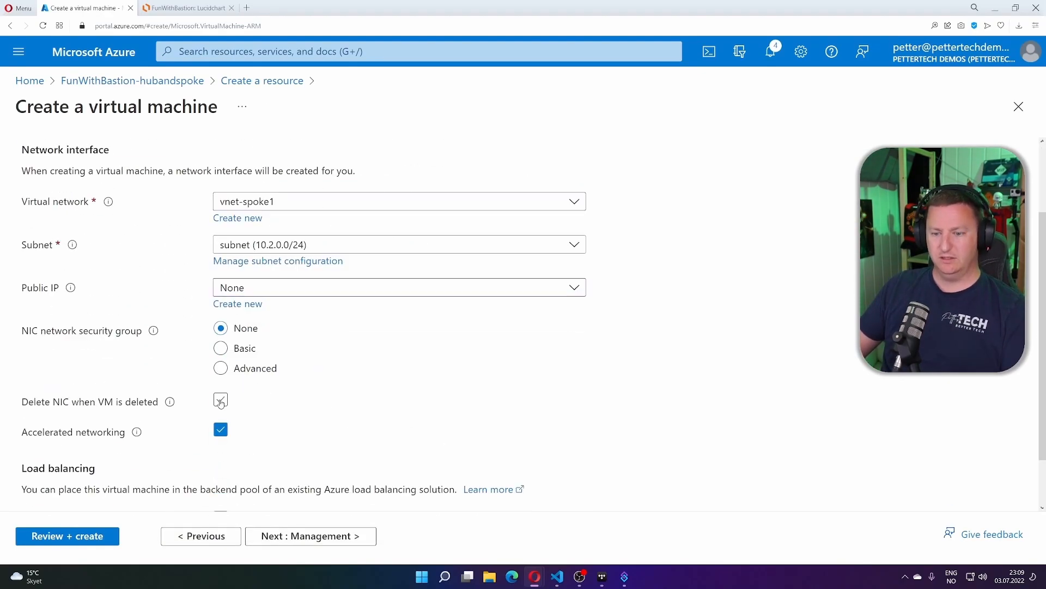
{"action": "left_click", "coordinate": [60, 536]}
{"action": "left_click", "coordinate": [60, 536]}
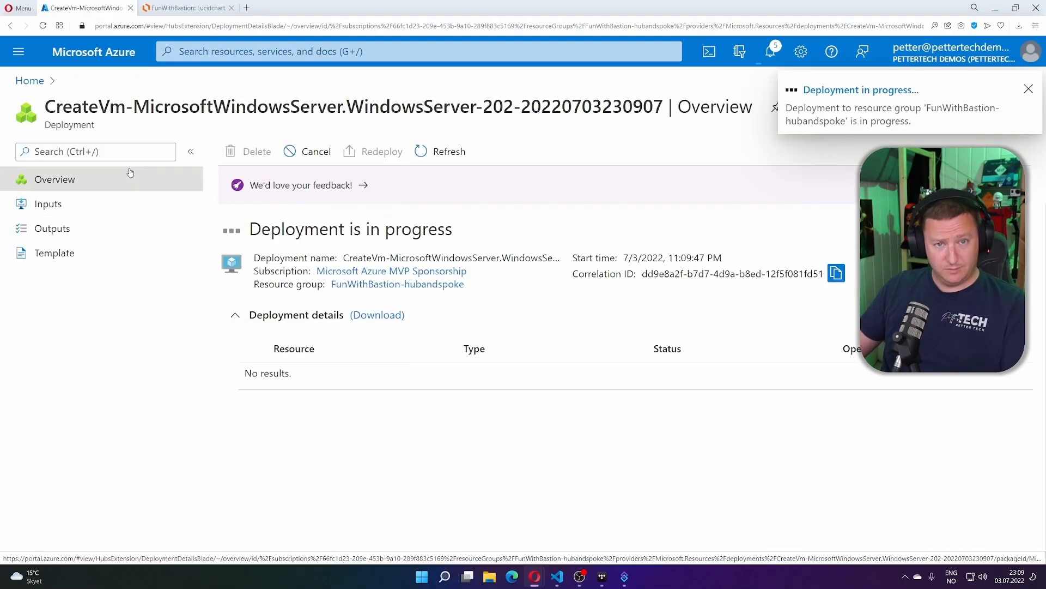
Return to the FunWithBastion-hubandspoke resource group and start creating a second virtual machine
{"action": "left_click", "coordinate": [29, 82]}
{"action": "left_click", "coordinate": [196, 322]}
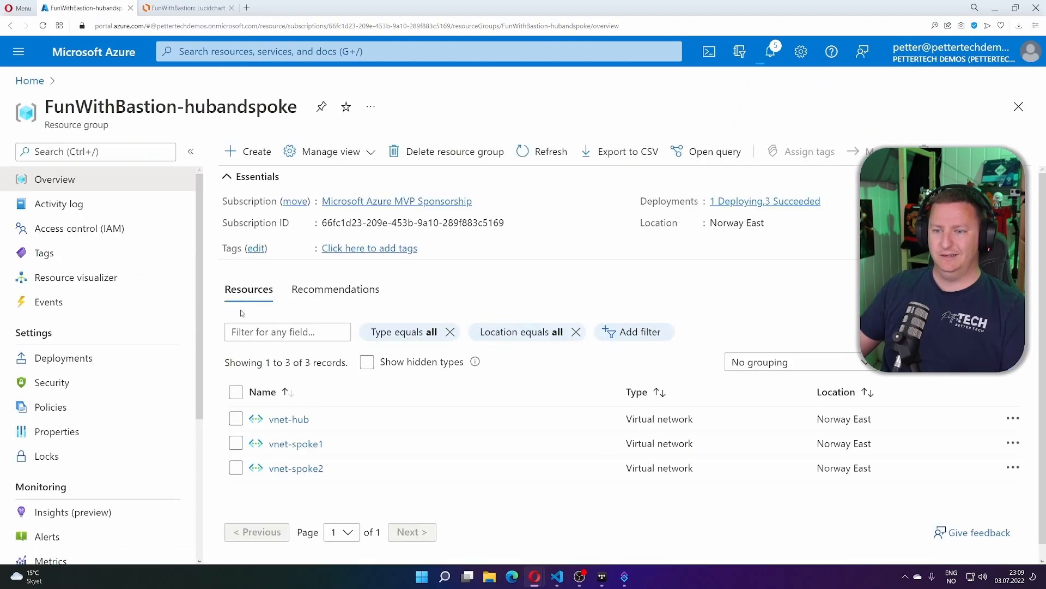
{"action": "left_click", "coordinate": [254, 156]}
{"action": "left_click", "coordinate": [257, 237]}
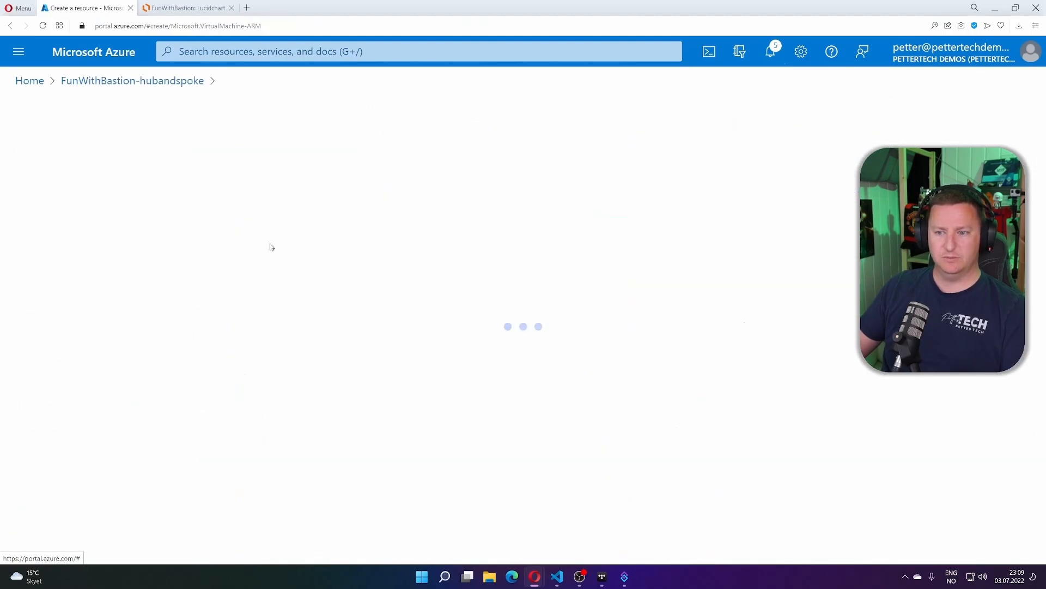
Name the second virtual machine vm06 and choose an Ubuntu Server (focal) image for it
{"action": "left_click", "coordinate": [294, 316]}
{"action": "left_click", "coordinate": [305, 346]}
{"action": "left_click", "coordinate": [335, 157]}
{"action": "scroll", "coordinate": [336, 218], "scroll_direction": "down", "scroll_amount": 3}
{"action": "left_click", "coordinate": [339, 266]}
{"action": "type", "text": "vm01"}
{"action": "scroll", "coordinate": [339, 266], "scroll_direction": "down", "scroll_amount": 3}
{"action": "left_click", "coordinate": [313, 234]}
{"action": "left_click", "coordinate": [290, 335]}
Set vm06's username to pettertech, name its new SSH key pair bastiontest, and allow no public inbound ports
{"action": "scroll", "coordinate": [694, 271], "scroll_direction": "down", "scroll_amount": 2}
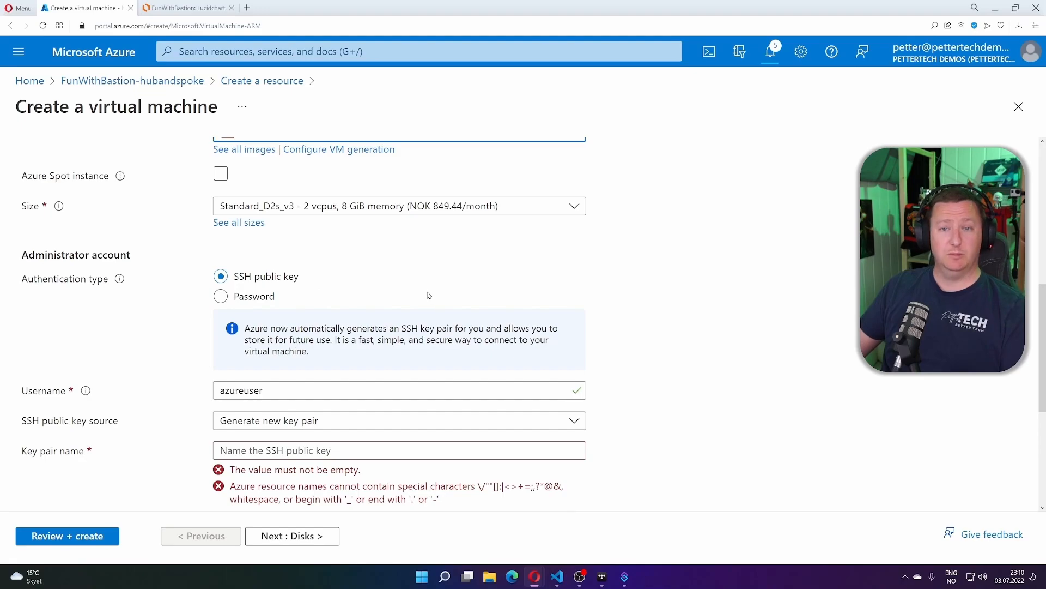
{"action": "scroll", "coordinate": [711, 306], "scroll_direction": "down", "scroll_amount": 2}
{"action": "double_click", "coordinate": [258, 288]}
{"action": "type", "text": "pettertech"}
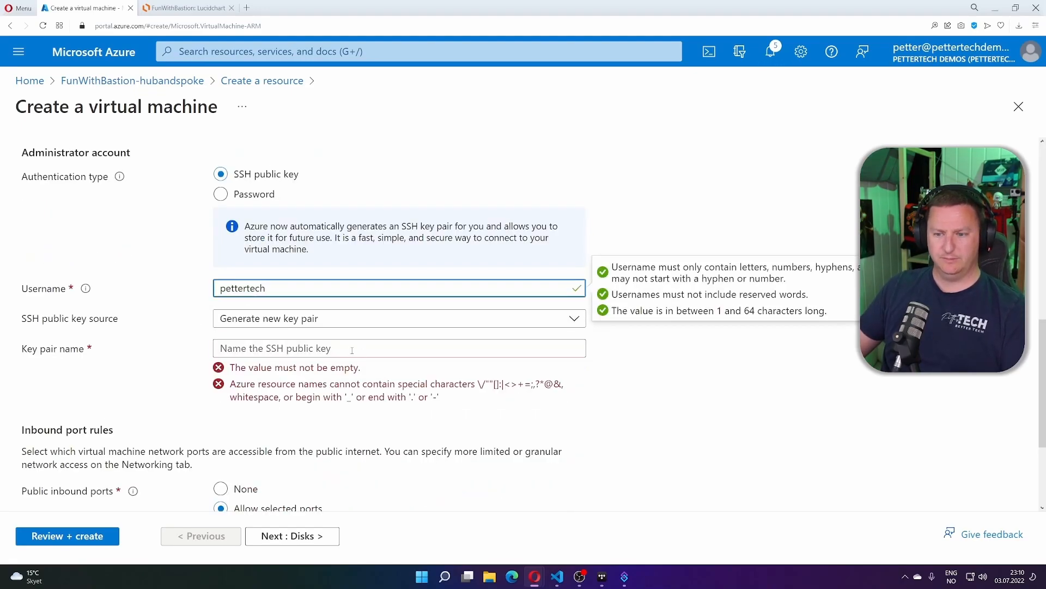
{"action": "left_click", "coordinate": [390, 355]}
{"action": "type", "text": "basti"}
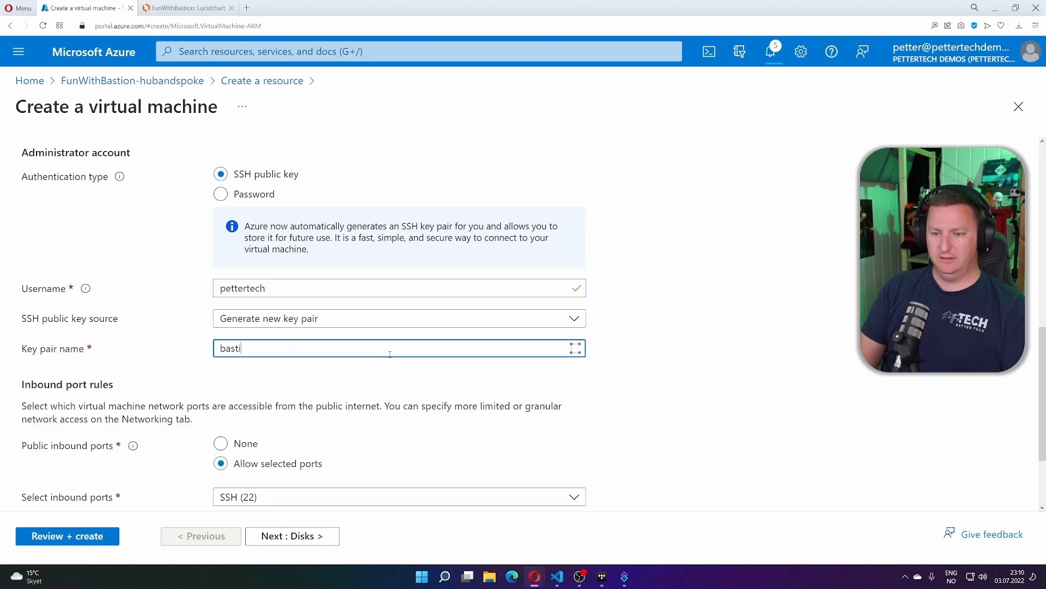
{"action": "type", "text": "ontest"}
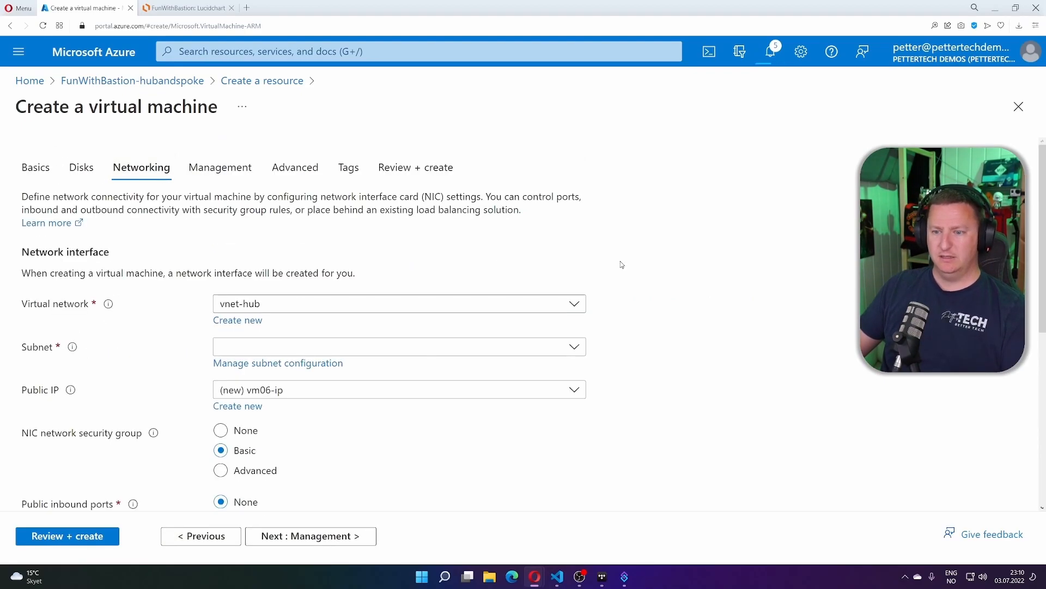
Connect vm06 to vnet-spoke2 with no public IP, then create it and download the bastiontest private key
{"action": "left_click", "coordinate": [400, 303]}
{"action": "left_click", "coordinate": [280, 476]}
{"action": "scroll", "coordinate": [280, 477], "scroll_direction": "down", "scroll_amount": 2}
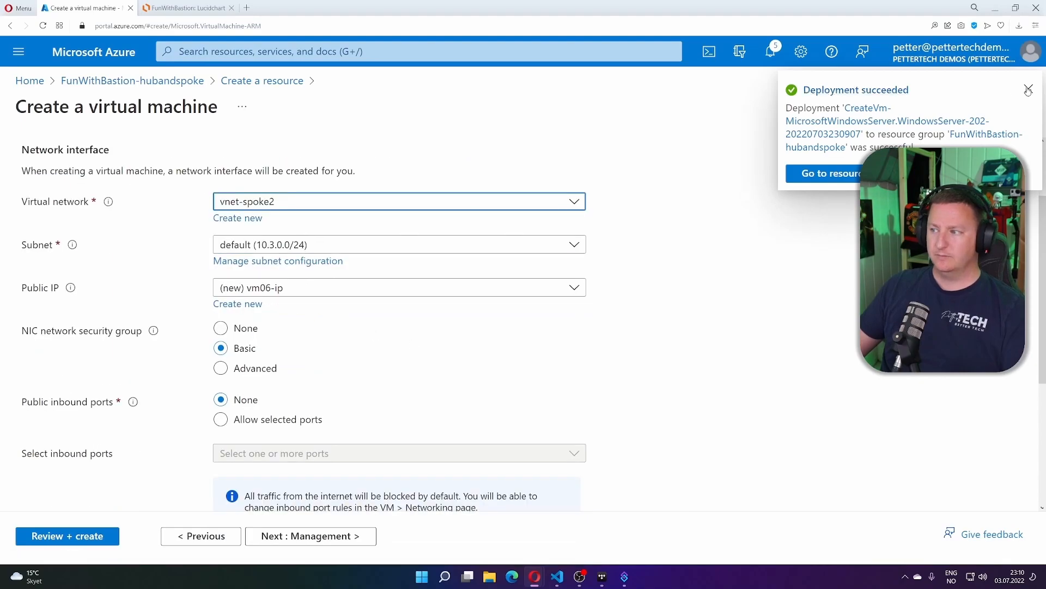
{"action": "left_click", "coordinate": [257, 288]}
{"action": "left_click", "coordinate": [254, 341]}
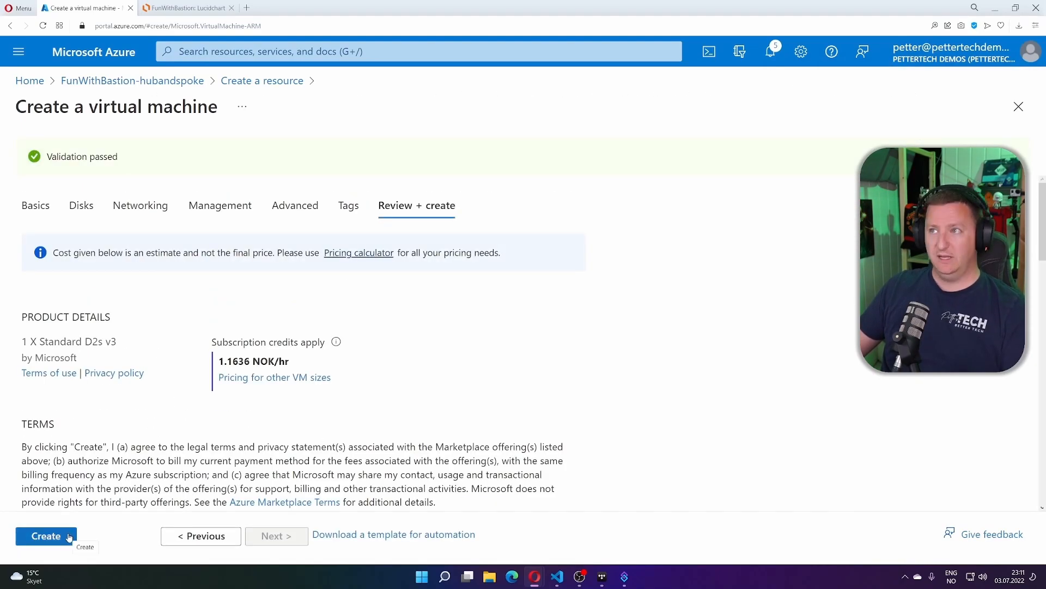
{"action": "left_click", "coordinate": [45, 536]}
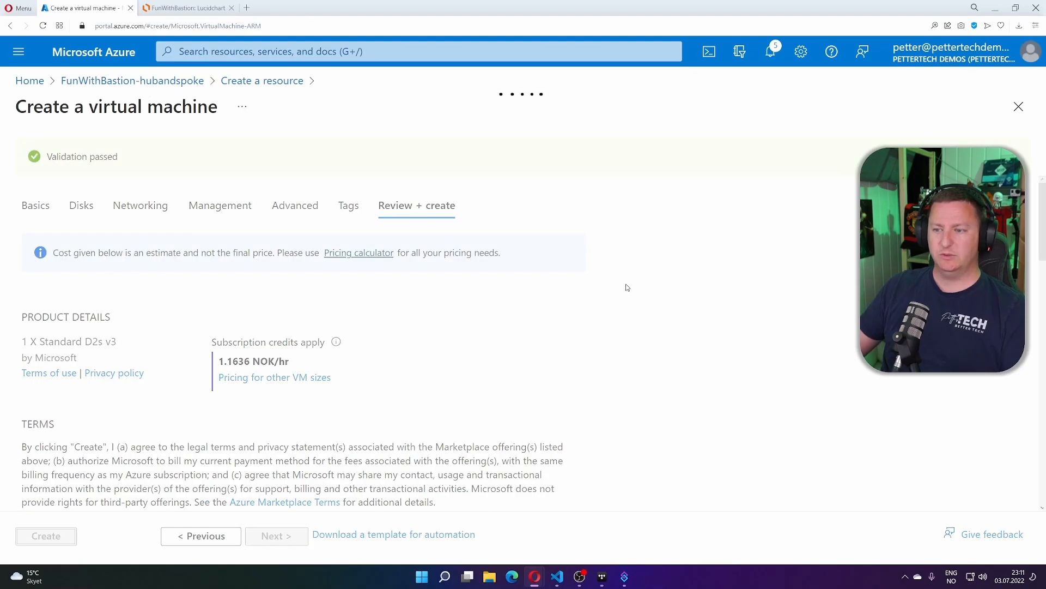
{"action": "left_click", "coordinate": [539, 408]}
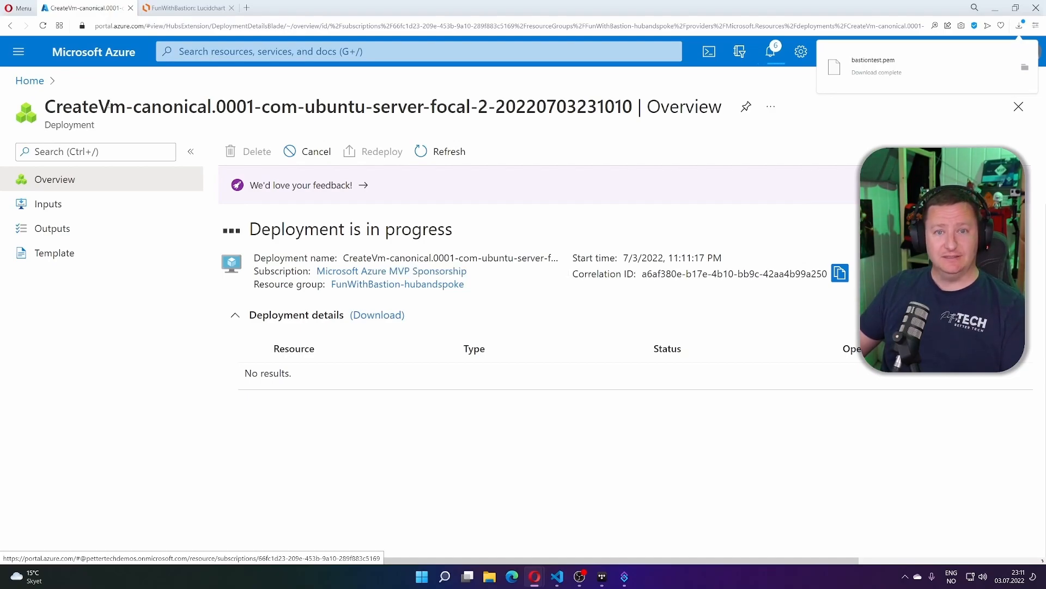
Start creating a Bastion in the Microsoft Azure MVP Sponsorship subscription and the FunWithBastion-hubandspoke resource group
{"action": "left_click", "coordinate": [30, 80]}
{"action": "left_click", "coordinate": [304, 143]}
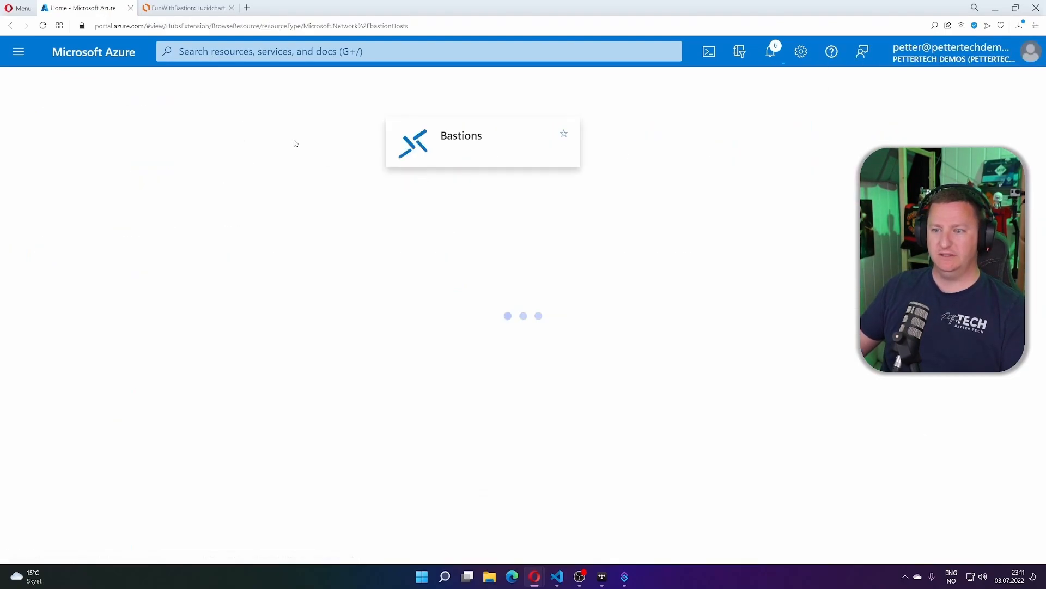
{"action": "left_click", "coordinate": [54, 151]}
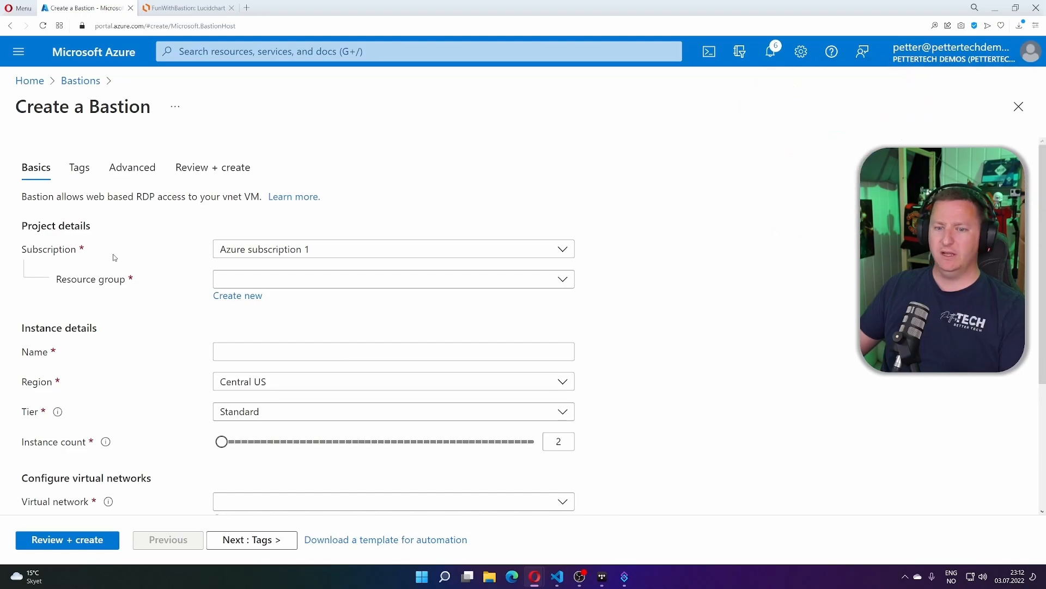
{"action": "left_click", "coordinate": [320, 263]}
{"action": "left_click", "coordinate": [338, 350]}
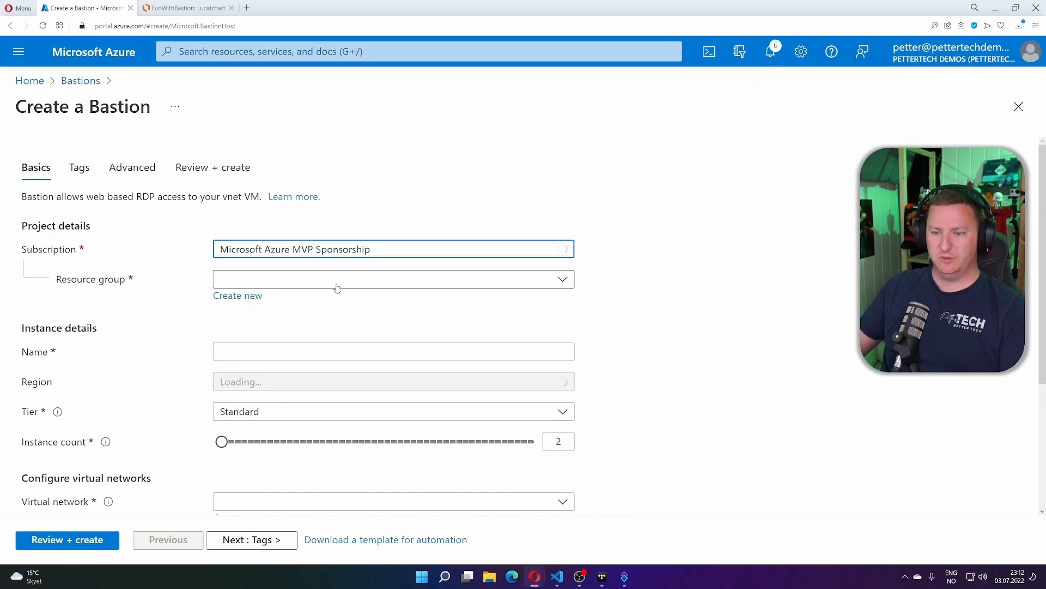
{"action": "left_click", "coordinate": [341, 284]}
{"action": "left_click", "coordinate": [330, 355]}
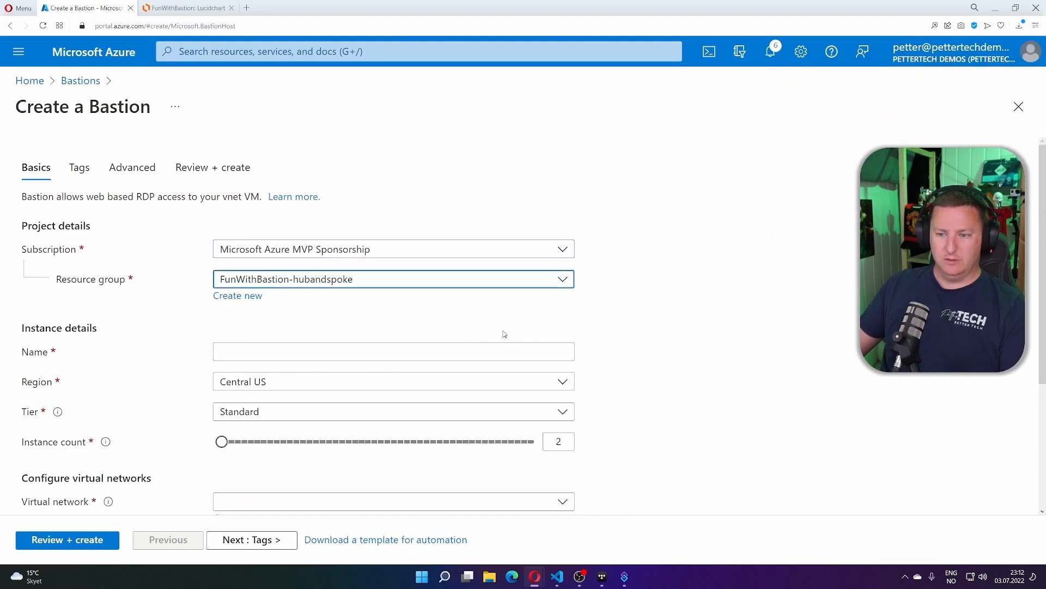
Name the Bastion bastion3 and set its region to Norway East
{"action": "left_click", "coordinate": [327, 345]}
{"action": "type", "text": "bastion3"}
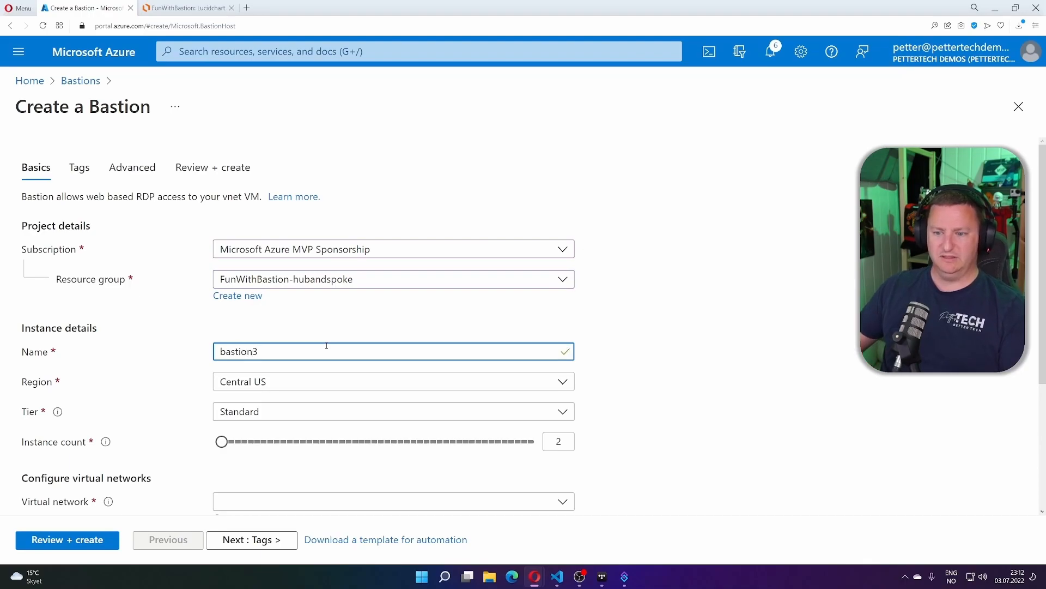
{"action": "left_click", "coordinate": [337, 381]}
{"action": "scroll", "coordinate": [334, 404], "scroll_direction": "down", "scroll_amount": 6}
{"action": "left_click", "coordinate": [335, 436]}
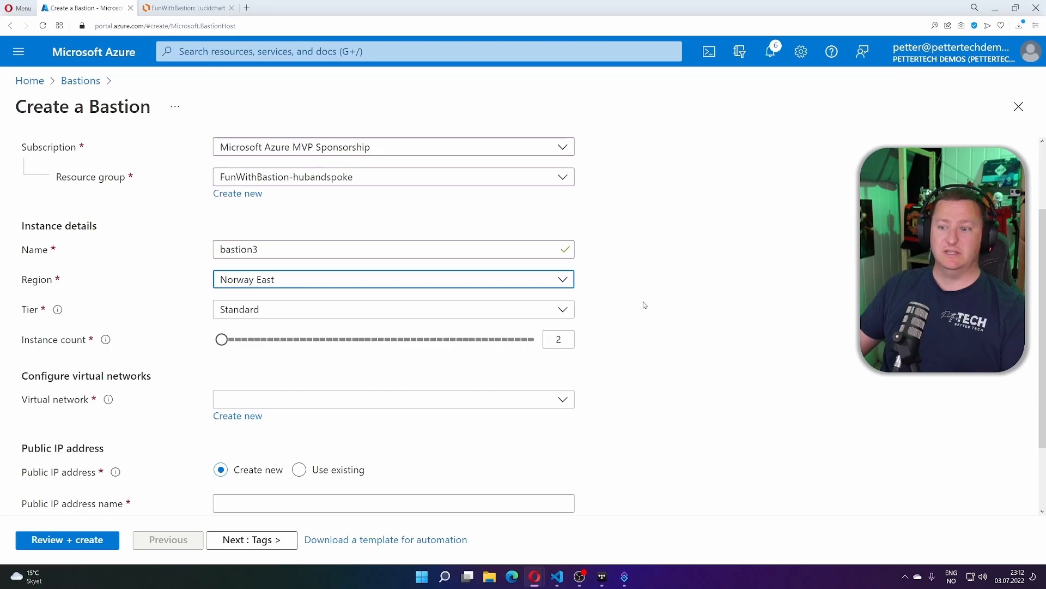
Place bastion3 in vnet-hub with a new public IP address named pip-hubandspoke, then review and create it
{"action": "scroll", "coordinate": [640, 306], "scroll_direction": "down", "scroll_amount": 2}
{"action": "left_click", "coordinate": [566, 309]}
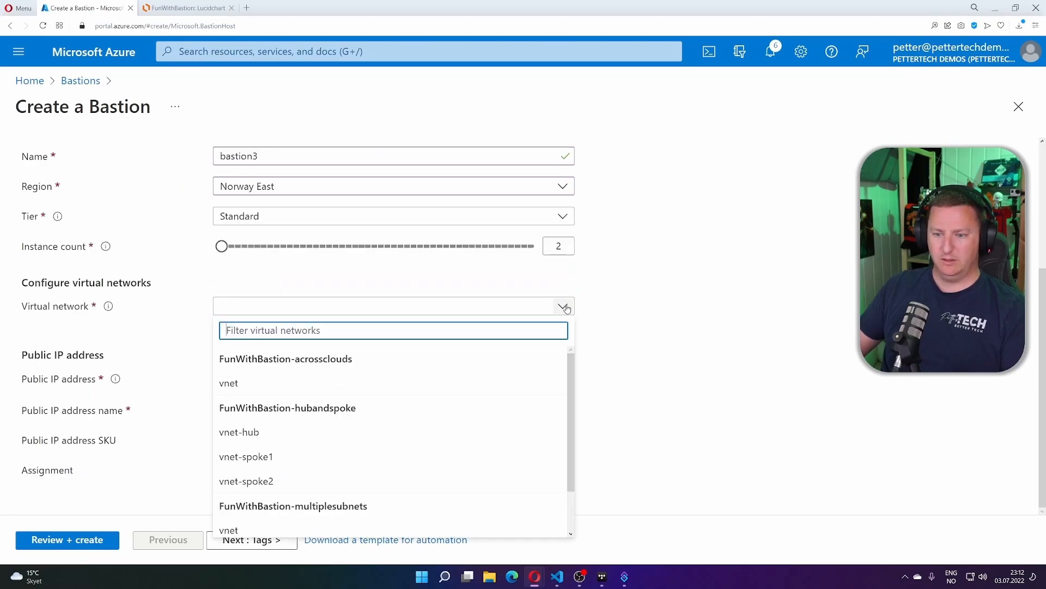
{"action": "left_click", "coordinate": [276, 432]}
{"action": "scroll", "coordinate": [469, 401], "scroll_direction": "down", "scroll_amount": 1}
{"action": "triple_click", "coordinate": [348, 413]}
{"action": "type", "text": "pip-hubandspoke"}
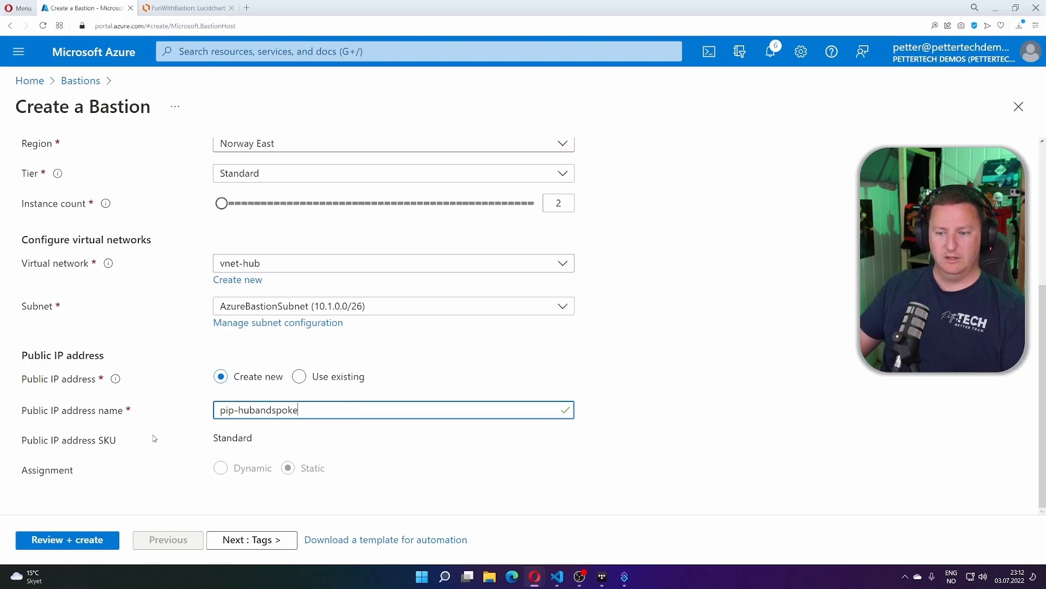
{"action": "left_click", "coordinate": [86, 541]}
{"action": "left_click", "coordinate": [68, 539]}
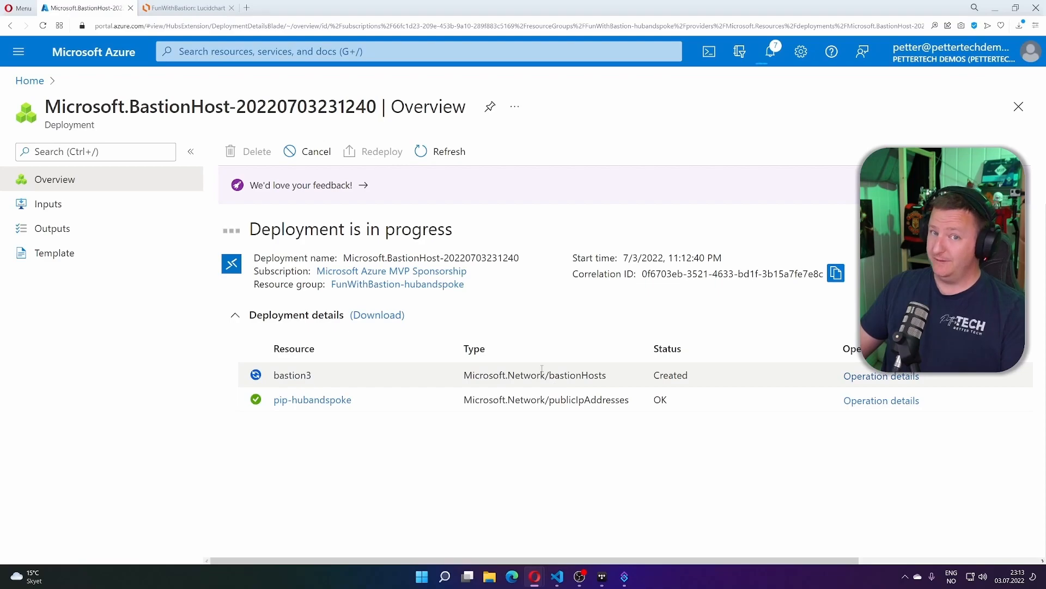
Check the network diagram in Lucidchart, then open vnet-hub from the FunWithBastion-hubandspoke resource group in the Azure portal
{"action": "left_click", "coordinate": [188, 8]}
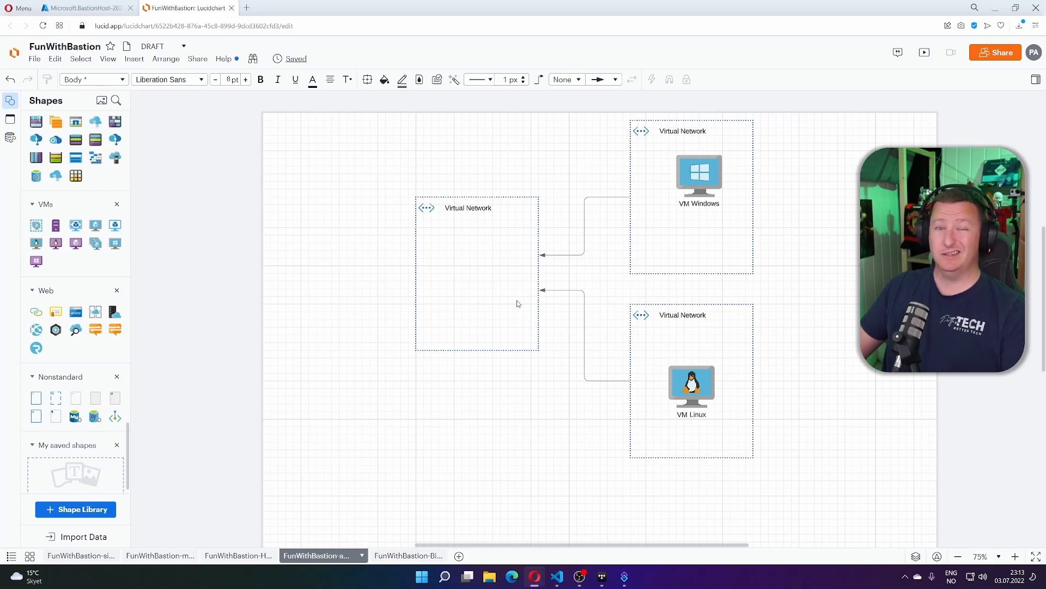
{"action": "left_click", "coordinate": [85, 8]}
{"action": "left_click", "coordinate": [29, 81]}
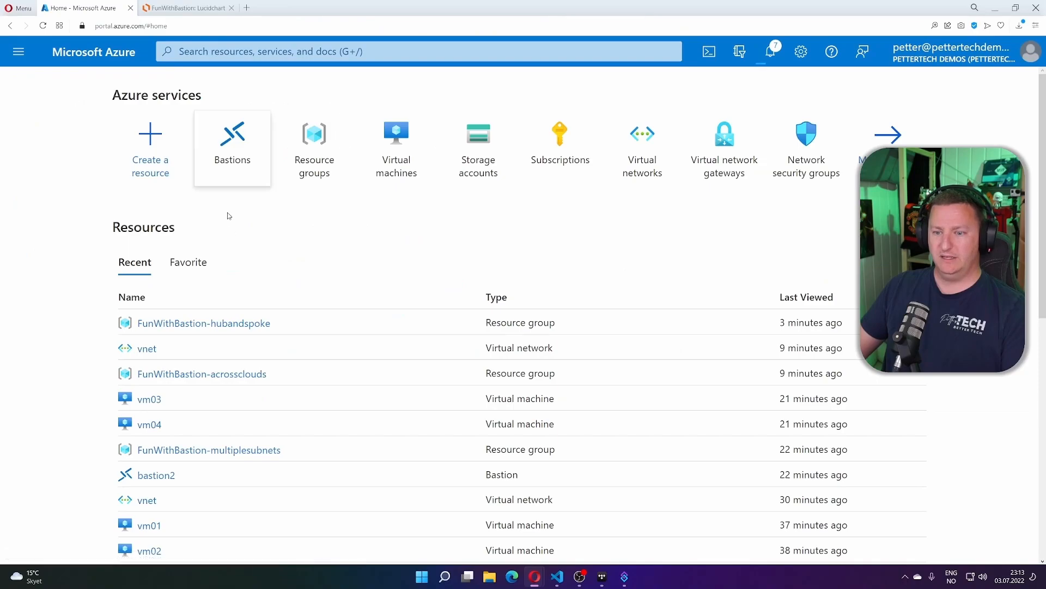
{"action": "left_click", "coordinate": [203, 323]}
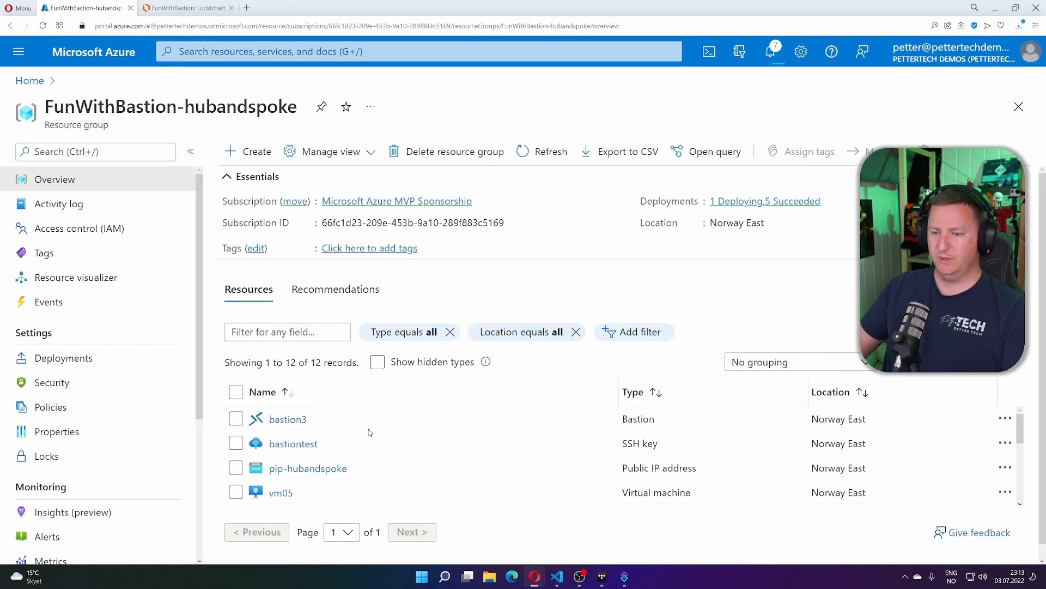
{"action": "scroll", "coordinate": [354, 439], "scroll_direction": "down", "scroll_amount": 5}
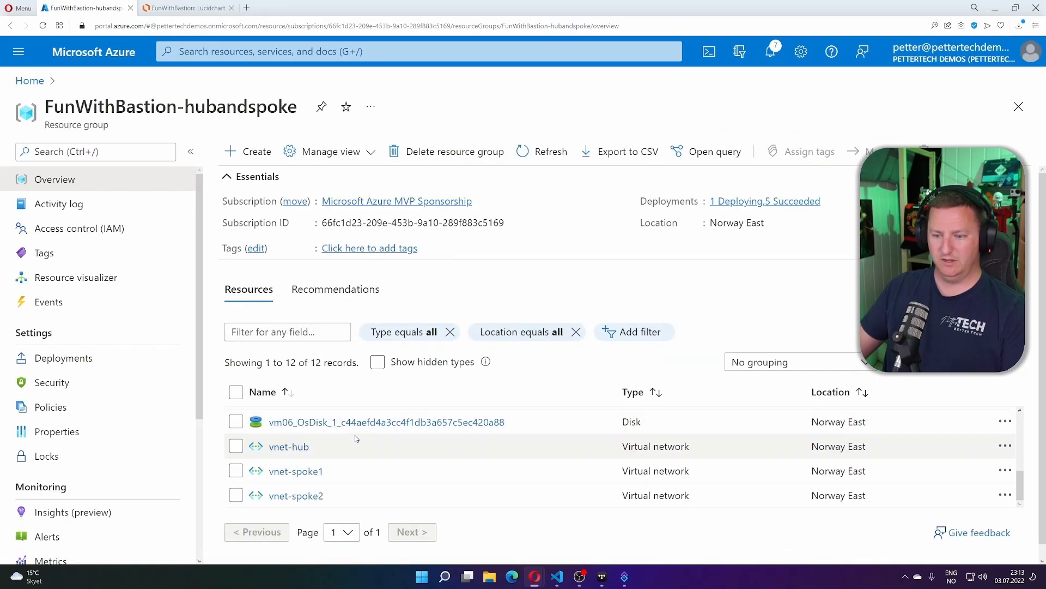
{"action": "left_click", "coordinate": [289, 446]}
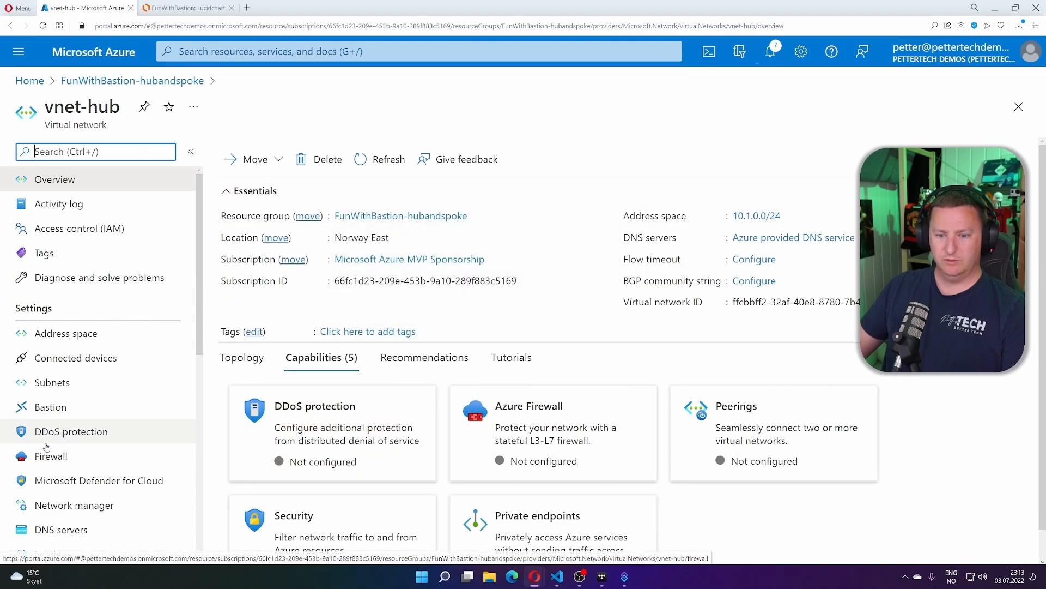
Start adding a peering to vnet-hub, naming its link hubtospoke1 and the remote network's link spoke1tohub
{"action": "scroll", "coordinate": [45, 435], "scroll_direction": "down", "scroll_amount": 5}
{"action": "left_click", "coordinate": [53, 344]}
{"action": "left_click", "coordinate": [241, 150]}
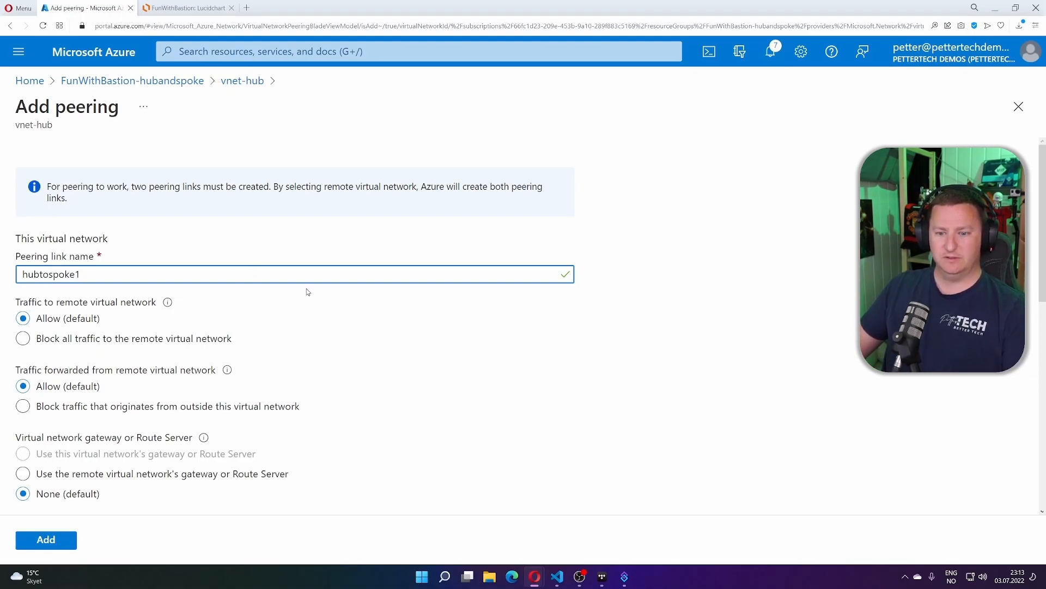
{"action": "scroll", "coordinate": [308, 292], "scroll_direction": "down", "scroll_amount": 1}
{"action": "scroll", "coordinate": [485, 341], "scroll_direction": "down", "scroll_amount": 3}
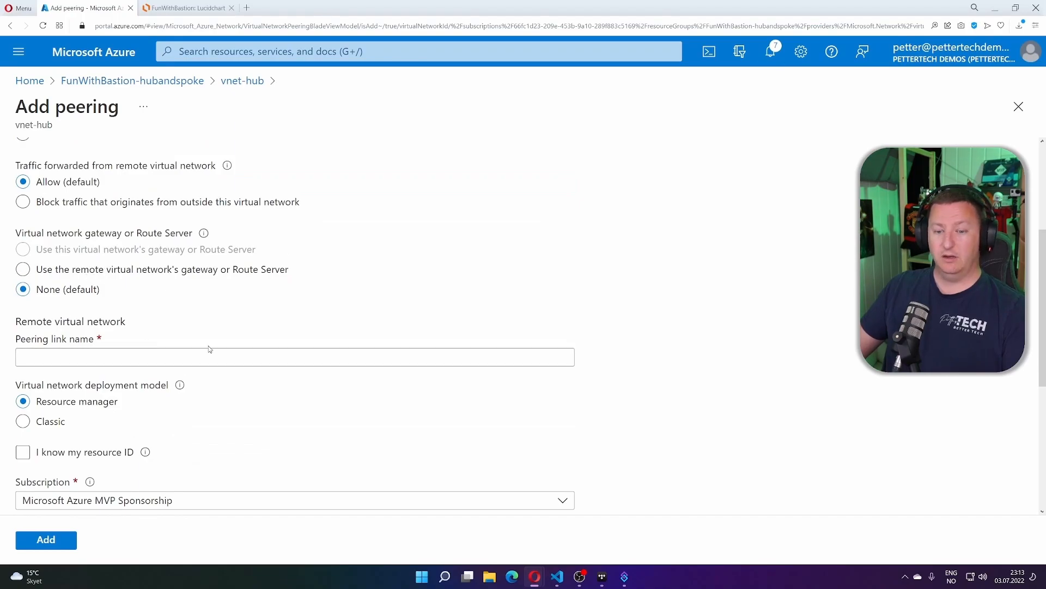
{"action": "scroll", "coordinate": [210, 348], "scroll_direction": "down", "scroll_amount": 1}
{"action": "left_click", "coordinate": [152, 309]}
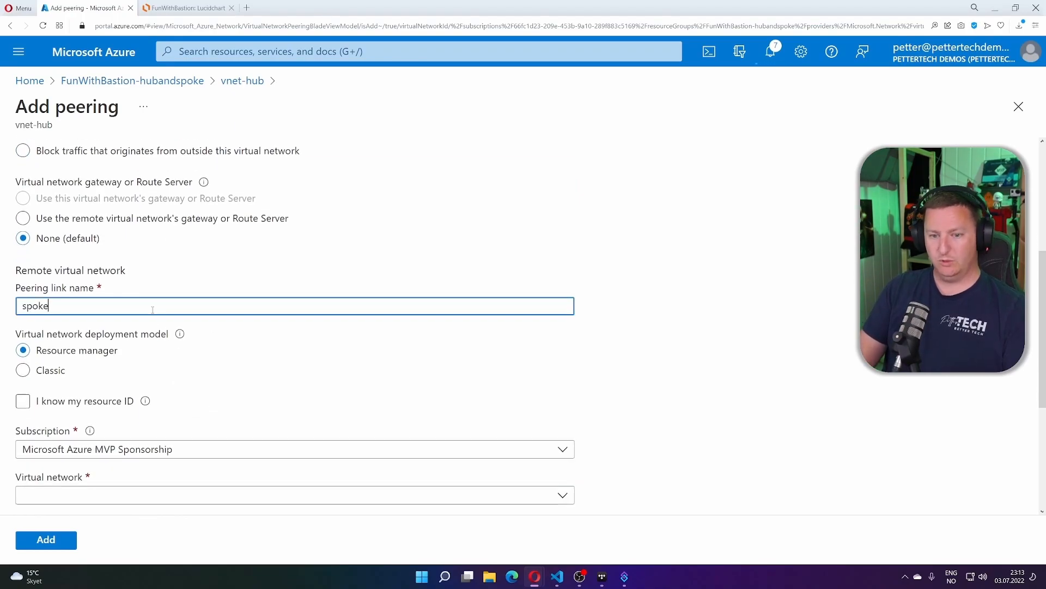
{"action": "type", "text": "spoke1tohub"}
Choose vnet-spoke1 as the remote virtual network and add the peering with the default traffic settings
{"action": "scroll", "coordinate": [180, 411], "scroll_direction": "down", "scroll_amount": 2}
{"action": "left_click", "coordinate": [231, 393]}
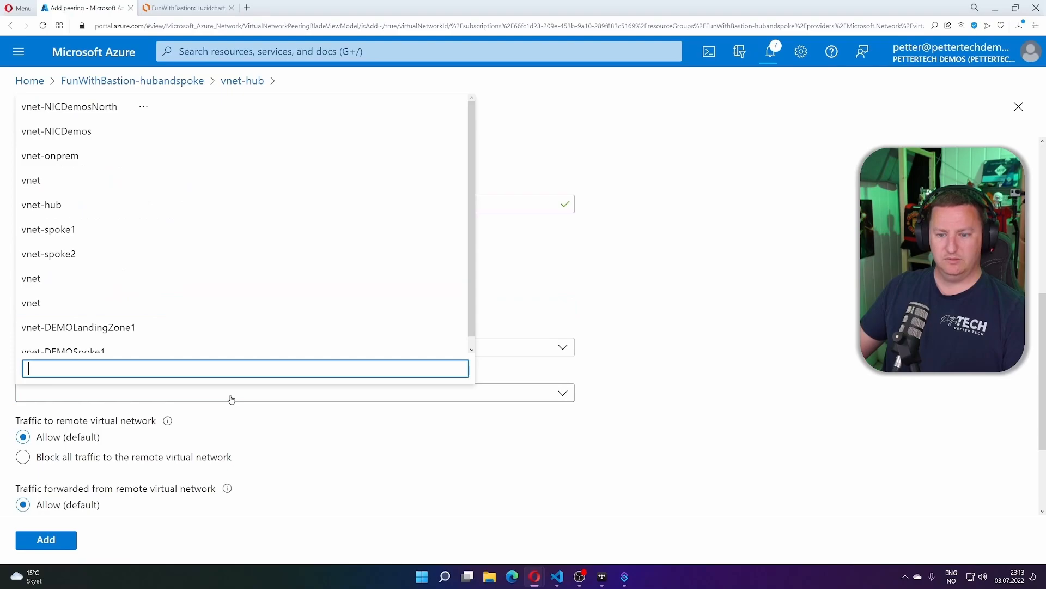
{"action": "left_click", "coordinate": [60, 230]}
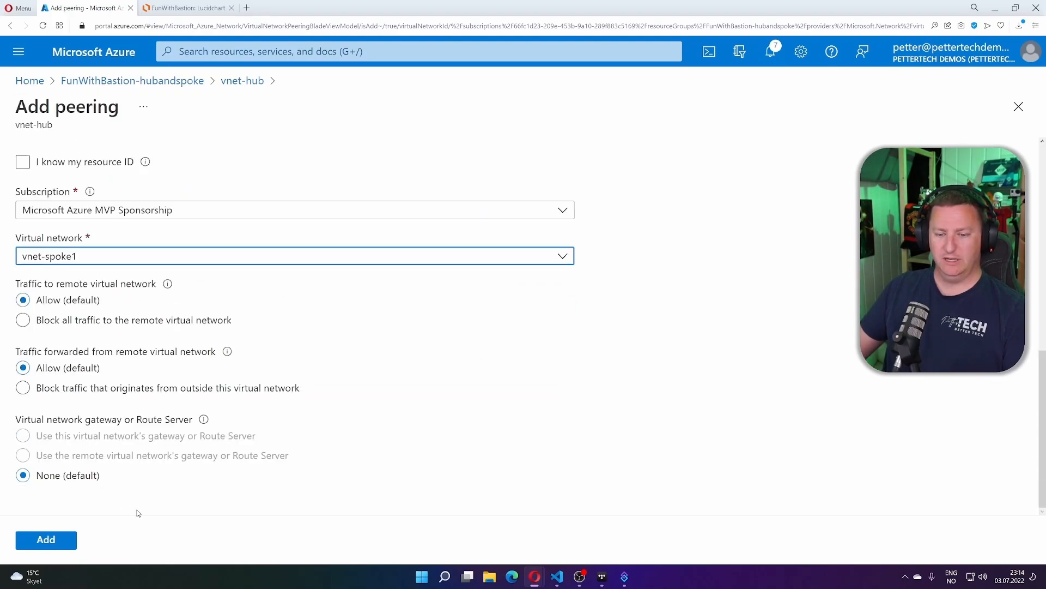
{"action": "left_click", "coordinate": [46, 539]}
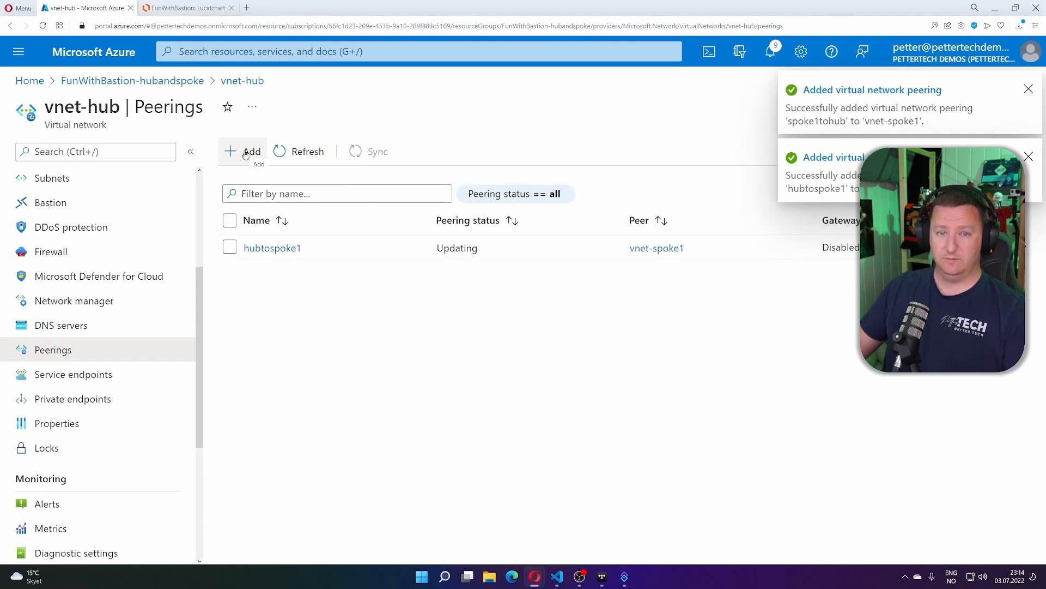
Start a second peering on vnet-hub, naming its link hubtoSpoke2 and the remote network's link spoke2tohub
{"action": "left_click", "coordinate": [246, 153]}
{"action": "type", "text": "hubtoSpoke2"}
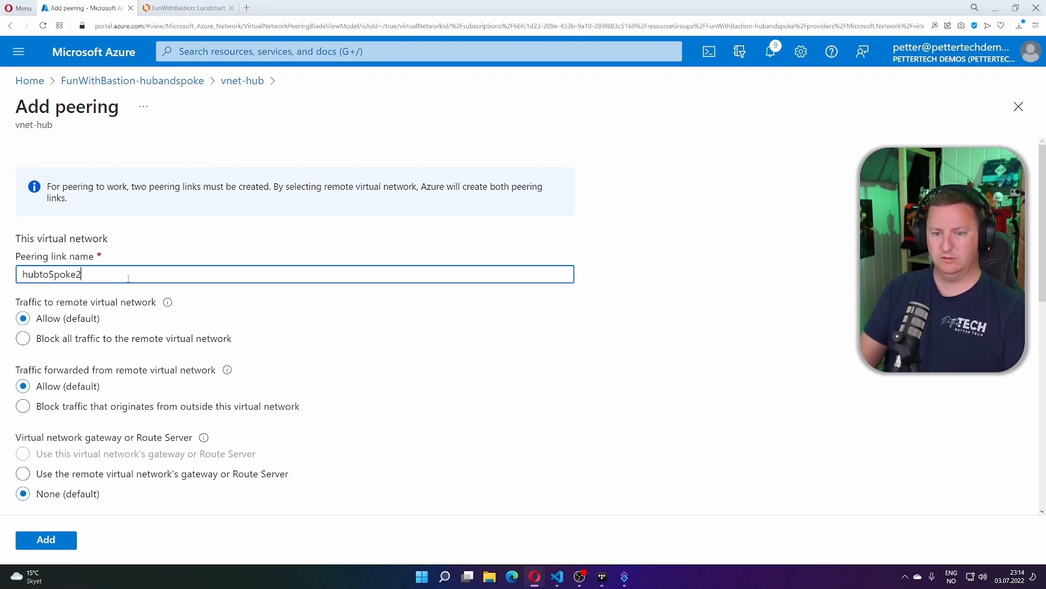
{"action": "scroll", "coordinate": [89, 297], "scroll_direction": "down", "scroll_amount": 3}
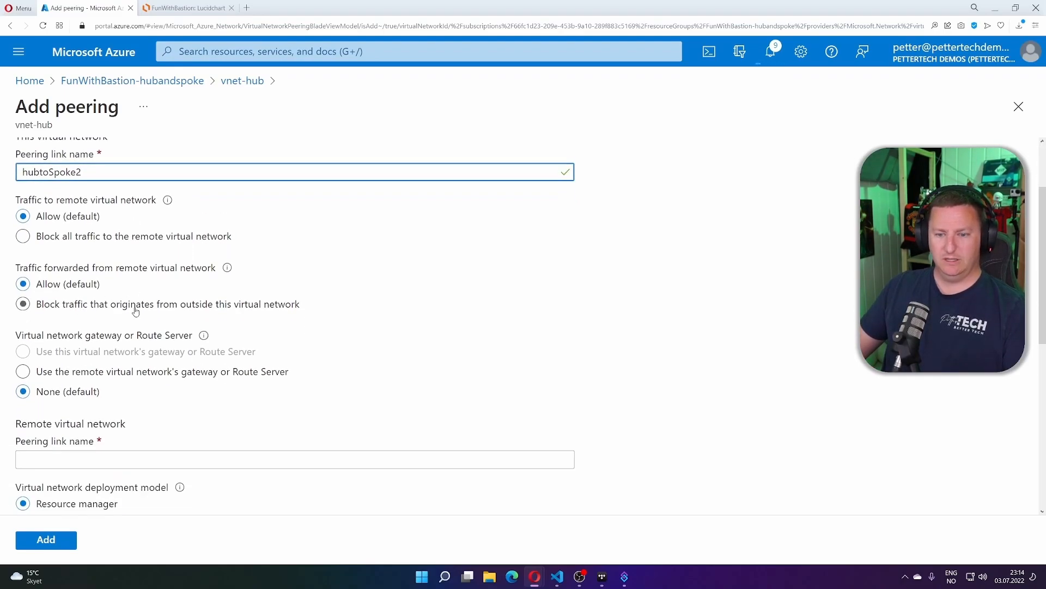
{"action": "scroll", "coordinate": [73, 322], "scroll_direction": "down", "scroll_amount": 2}
{"action": "left_click", "coordinate": [127, 360]}
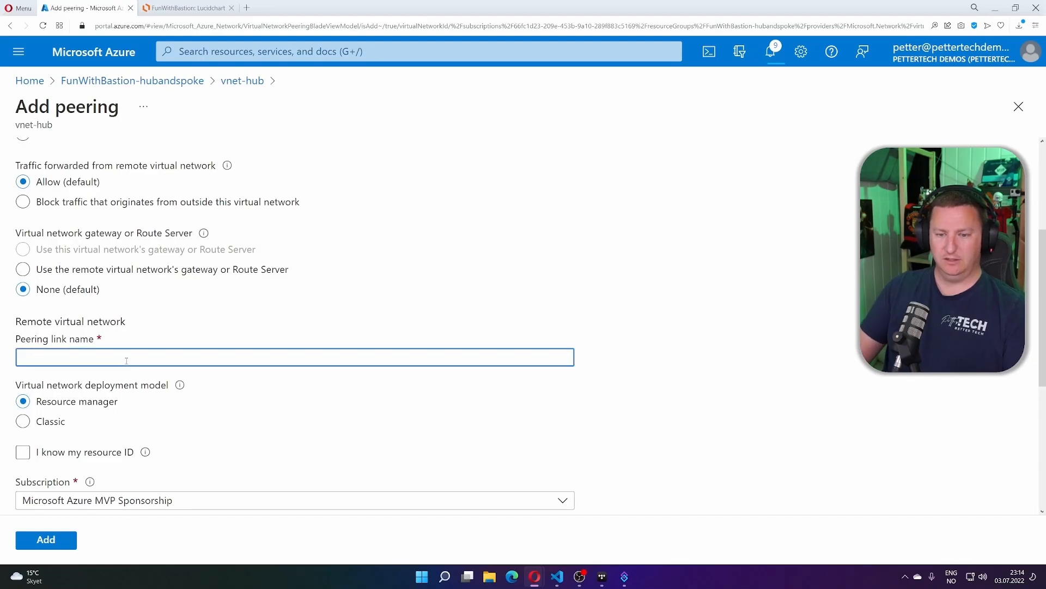
{"action": "type", "text": "spoke2tohub"}
Choose vnet-spoke2 as the remote virtual network and add the second peering with the default traffic settings
{"action": "scroll", "coordinate": [120, 327], "scroll_direction": "down", "scroll_amount": 5}
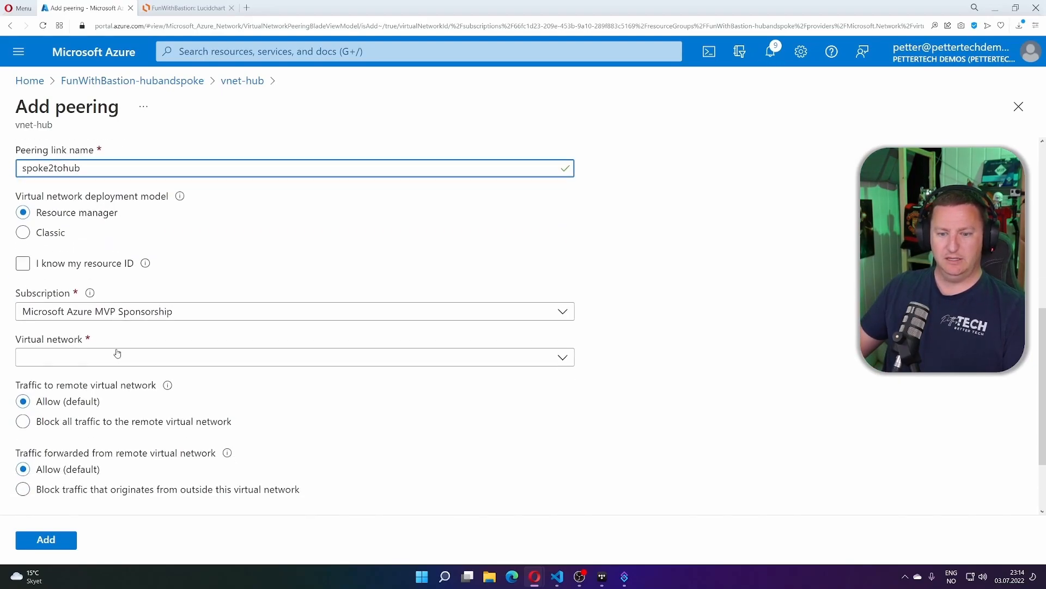
{"action": "left_click", "coordinate": [127, 254]}
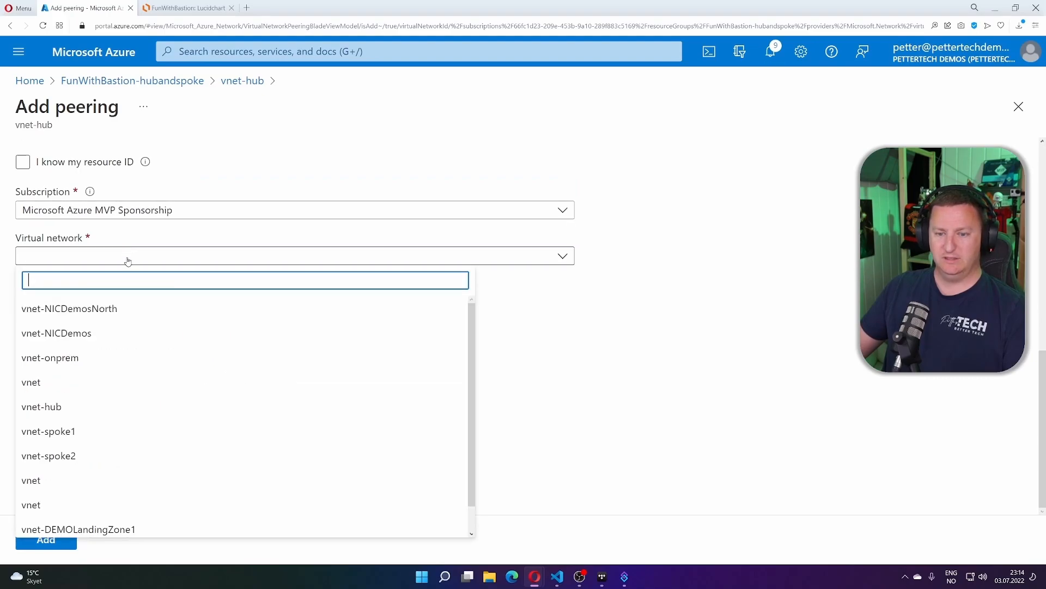
{"action": "left_click", "coordinate": [84, 459]}
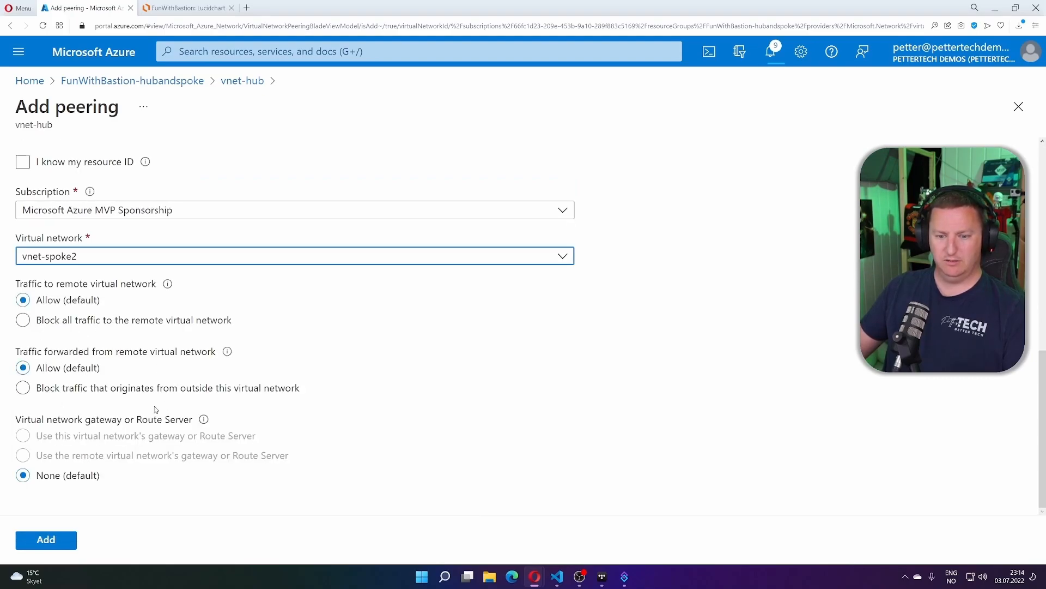
{"action": "left_click", "coordinate": [45, 540]}
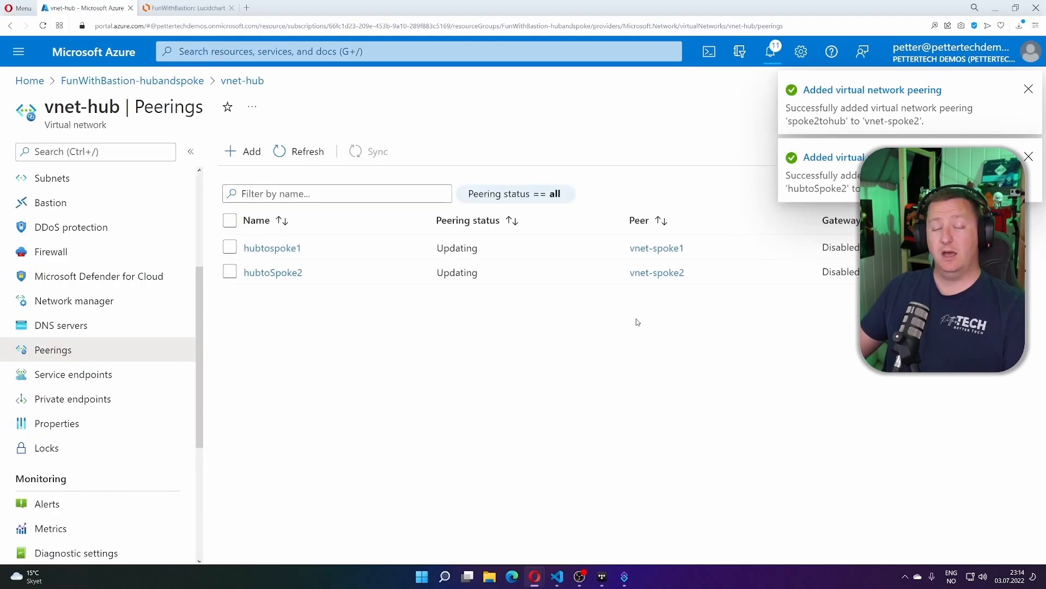
Review the hub-and-spoke diagram in Lucidchart, then check the running Bastion deployment in the Azure portal
{"action": "key", "text": "ctrl+Tab"}
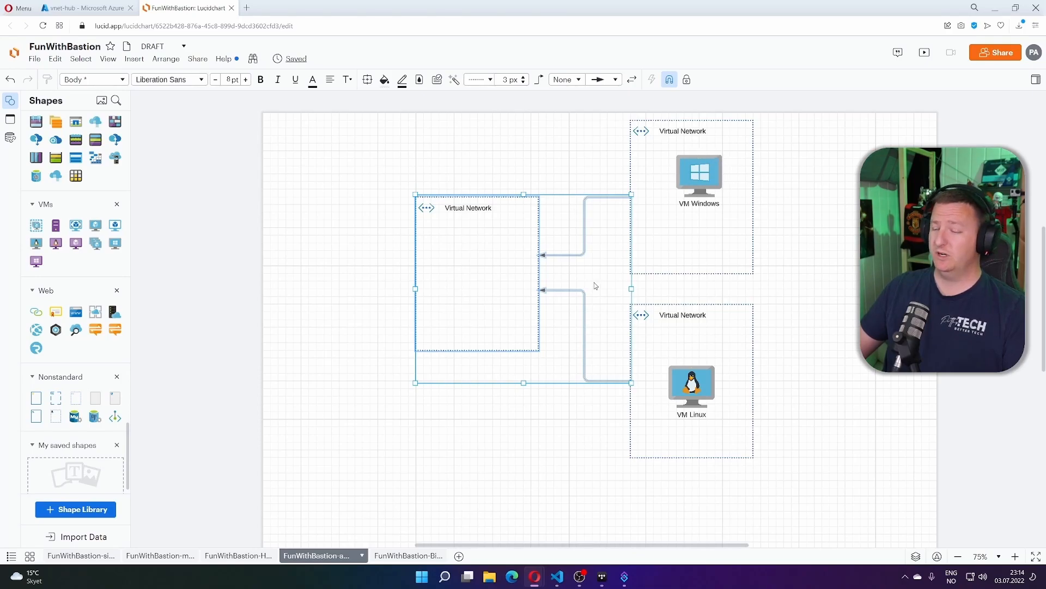
{"action": "left_click", "coordinate": [430, 390]}
{"action": "left_click", "coordinate": [101, 11]}
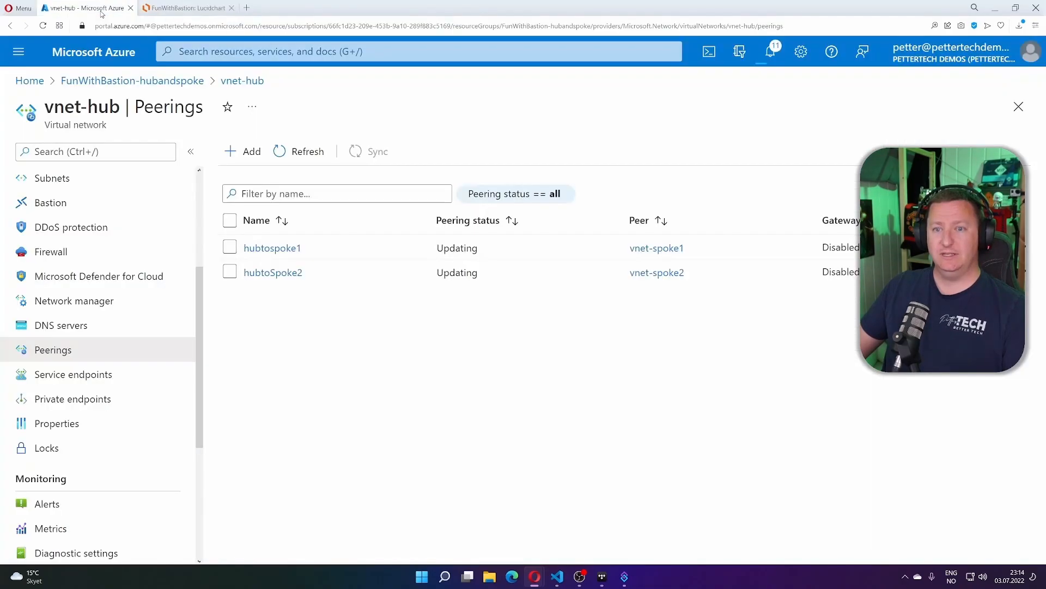
{"action": "left_click", "coordinate": [774, 50]}
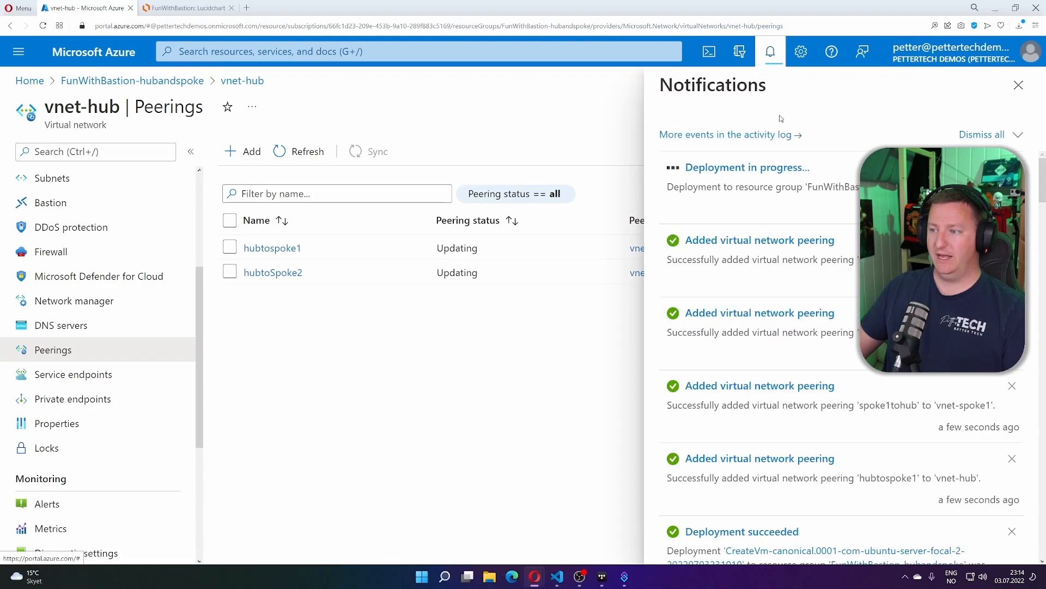
{"action": "left_click", "coordinate": [725, 169]}
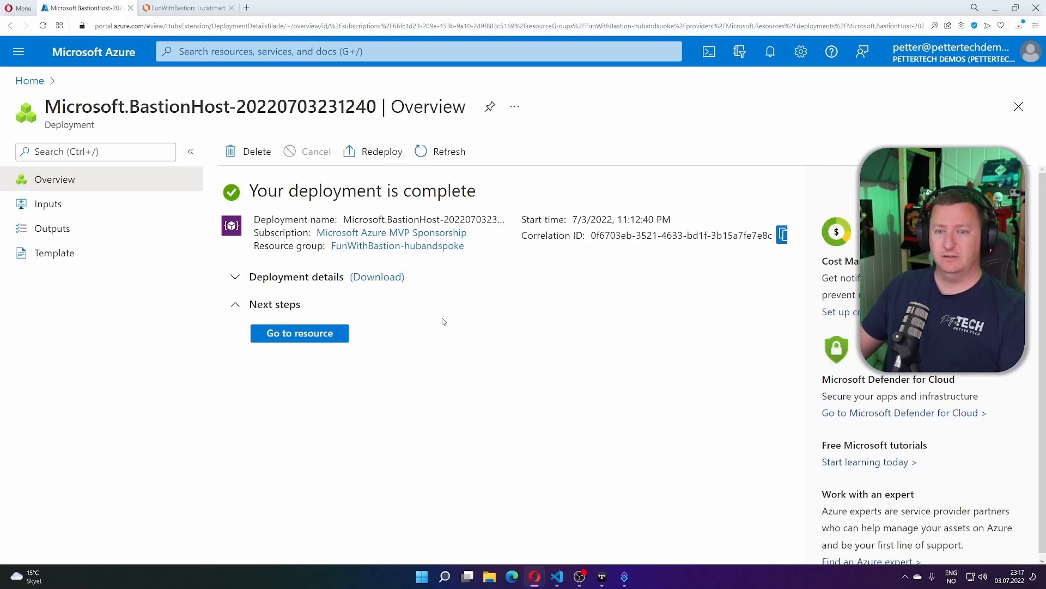
Open vm05 from the FunWithBastion-hubandspoke resource group and bring up its Bastion connection settings
{"action": "left_click", "coordinate": [29, 80]}
{"action": "left_click", "coordinate": [224, 372]}
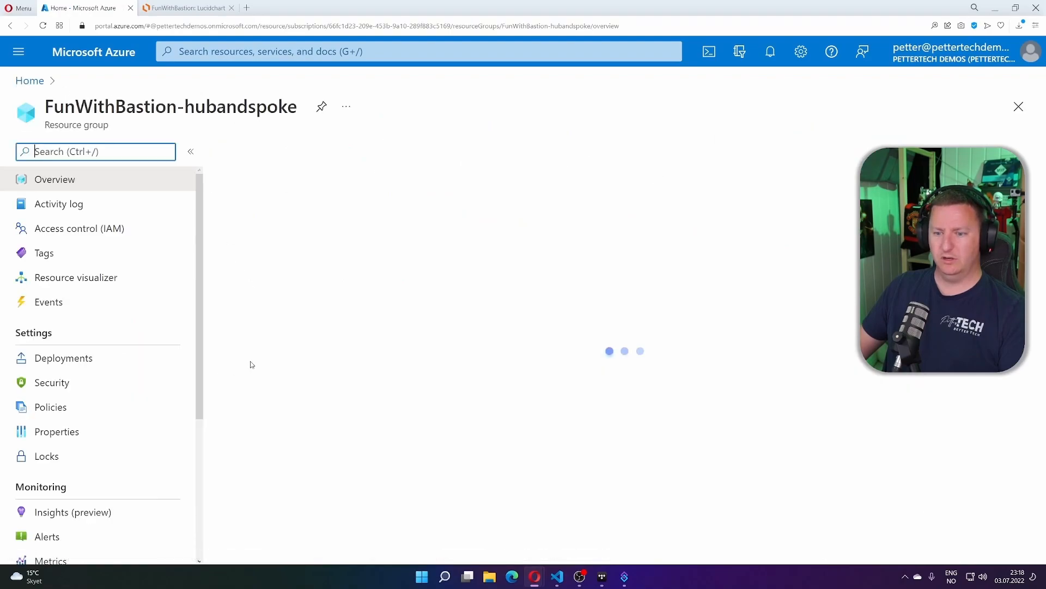
{"action": "scroll", "coordinate": [462, 444], "scroll_direction": "down", "scroll_amount": 3}
{"action": "left_click", "coordinate": [277, 446]}
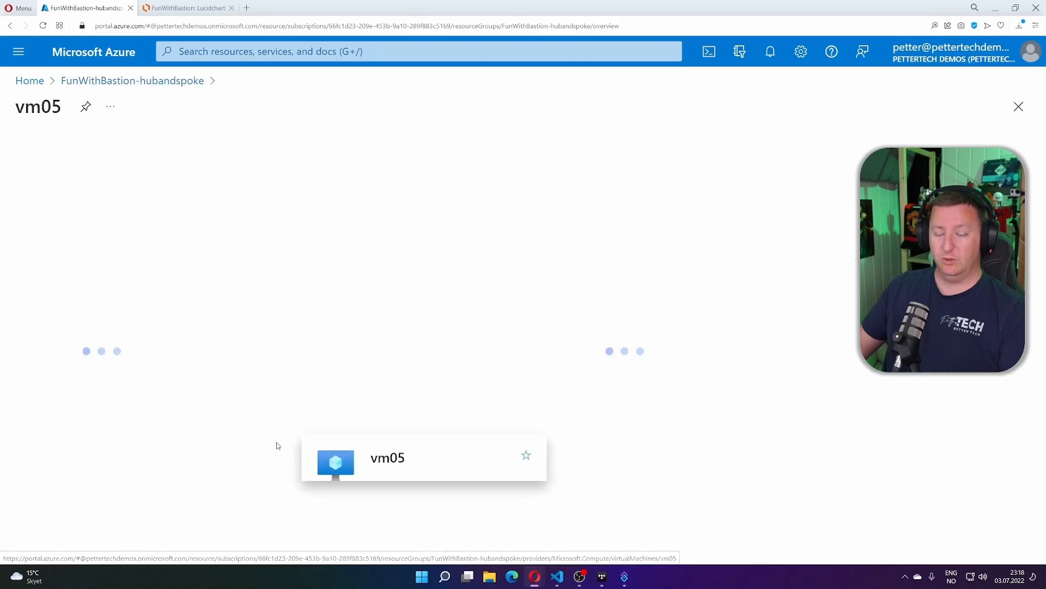
{"action": "left_click", "coordinate": [283, 152]}
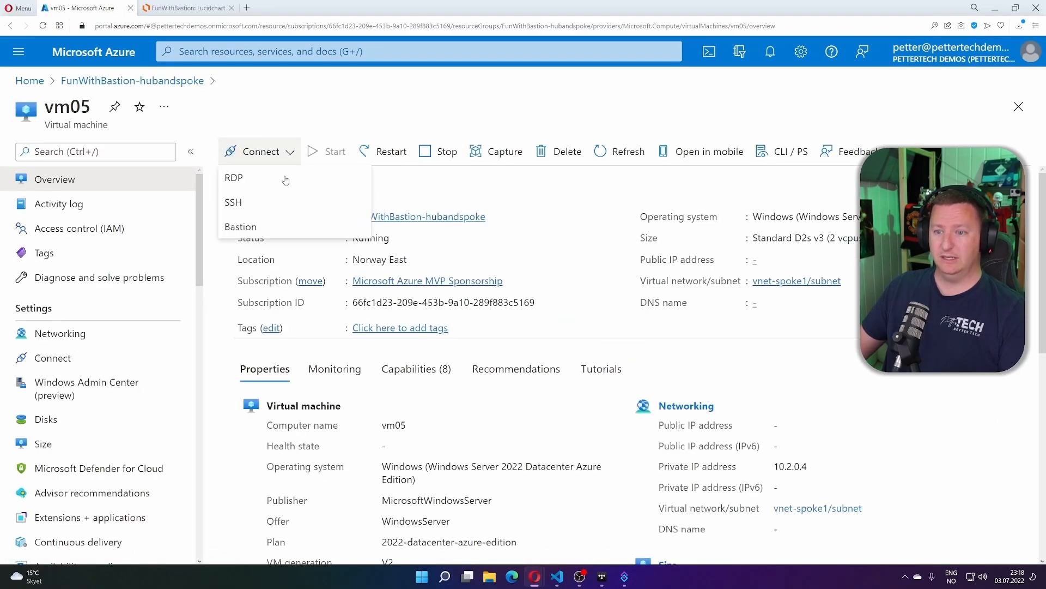
{"action": "left_click", "coordinate": [234, 228]}
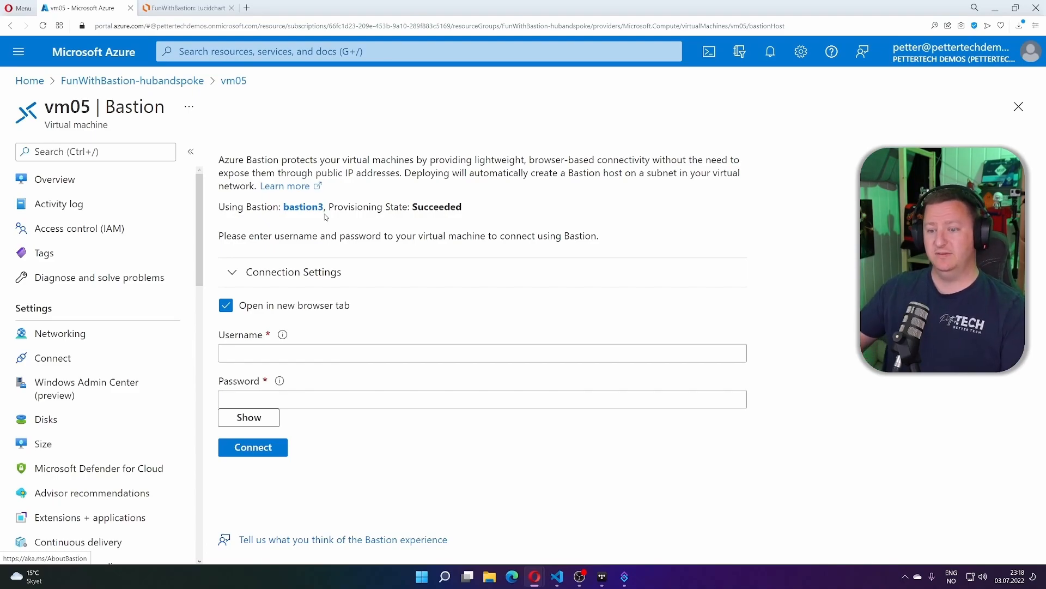
Enter the VM username and account password, connect to vm05 through Bastion, and allow clipboard access for the session
{"action": "left_click", "coordinate": [368, 353]}
{"action": "type", "text": "pettertech"}
{"action": "key", "text": "Tab"}
{"action": "type", "text": "**************"}
{"action": "key", "text": "Return"}
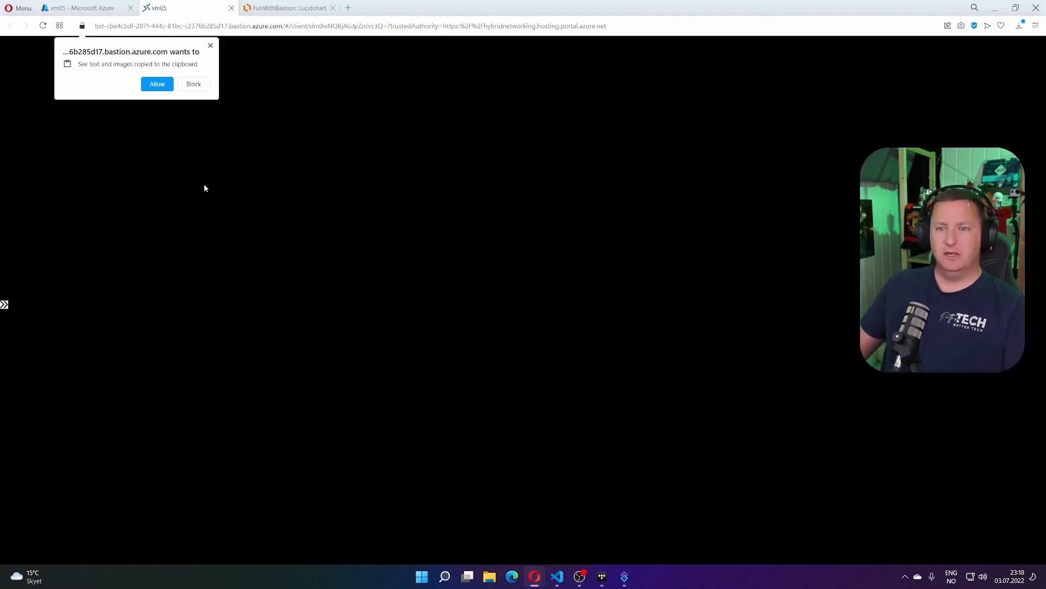
{"action": "left_click", "coordinate": [155, 84]}
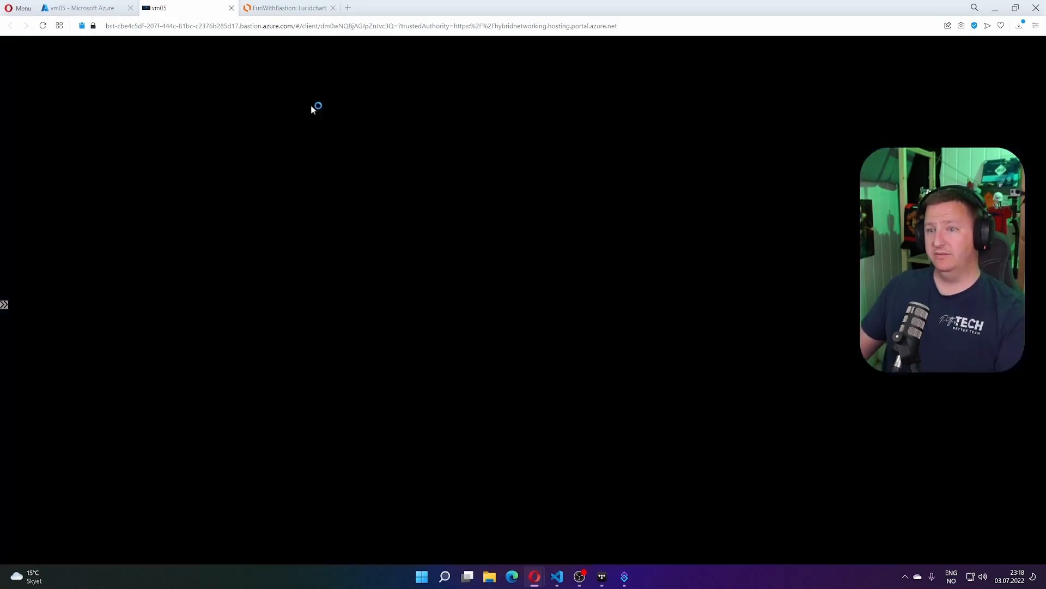
Look at the Windows VM's spoke and the hub in the Lucidchart diagram, then return to the vm05 session
{"action": "left_click", "coordinate": [291, 9]}
{"action": "left_click_drag", "start_coordinate": [496, 233], "coordinate": [459, 320]}
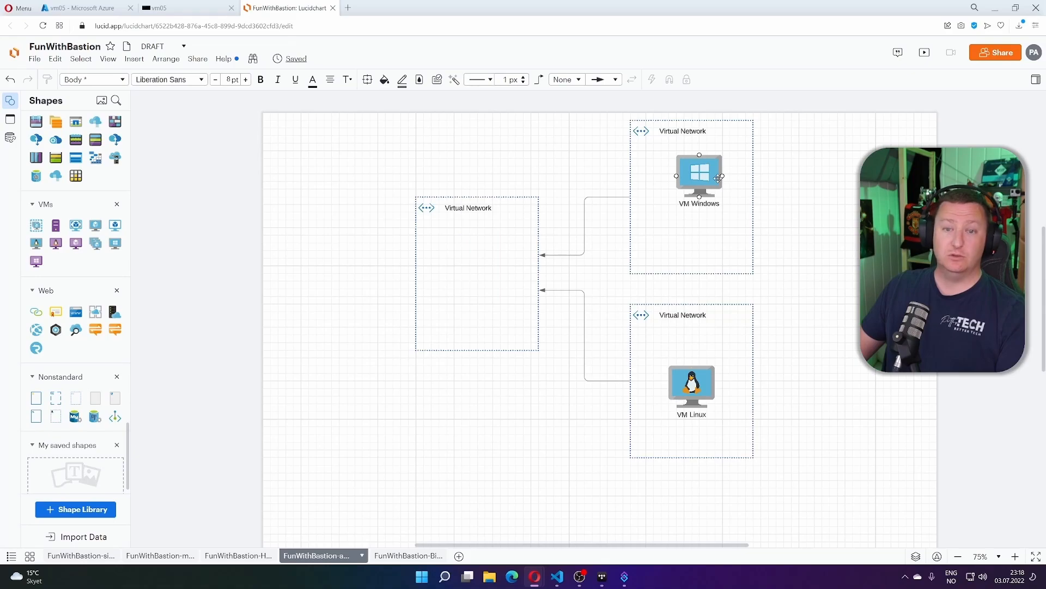
{"action": "left_click", "coordinate": [163, 7]}
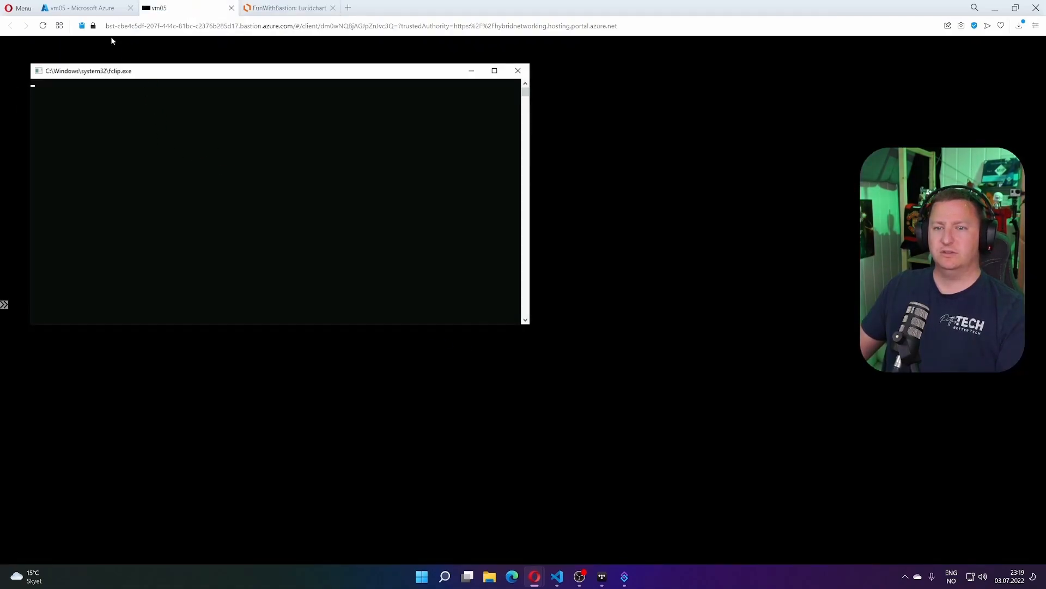
Open vm06 from the FunWithBastion-hubandspoke resource group in the Azure portal and bring up its Bastion connection settings
{"action": "left_click", "coordinate": [102, 8]}
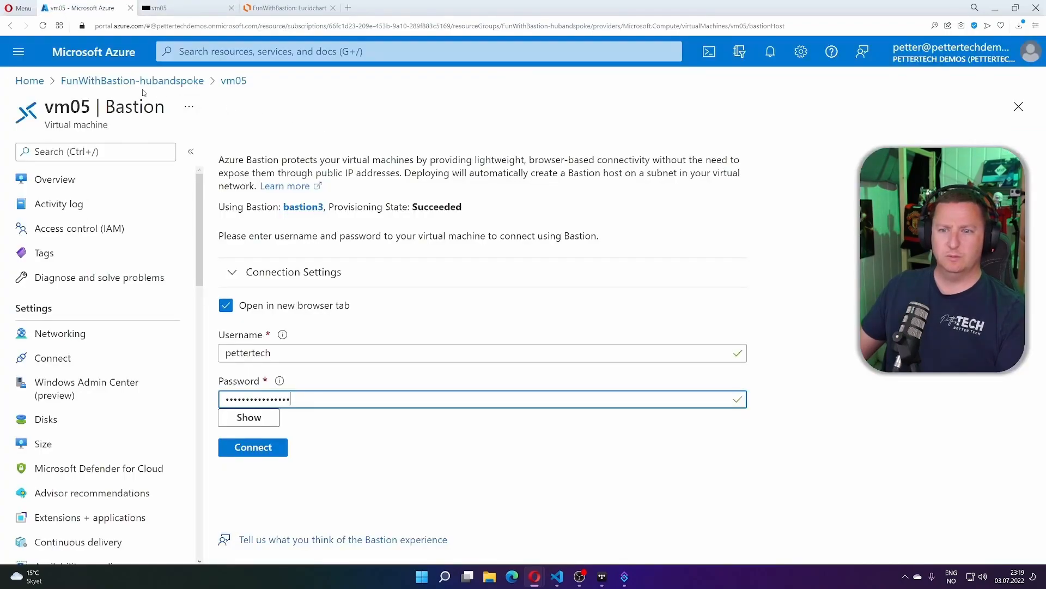
{"action": "left_click", "coordinate": [140, 83]}
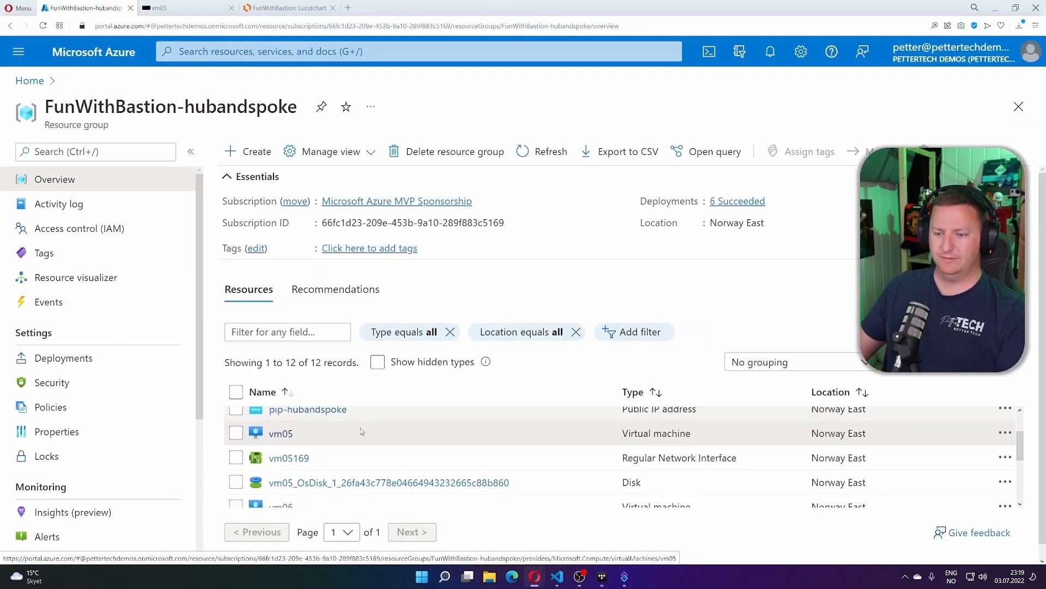
{"action": "scroll", "coordinate": [360, 427], "scroll_direction": "down", "scroll_amount": 3}
{"action": "scroll", "coordinate": [359, 433], "scroll_direction": "up", "scroll_amount": 1}
{"action": "left_click", "coordinate": [281, 424]}
{"action": "left_click", "coordinate": [261, 151]}
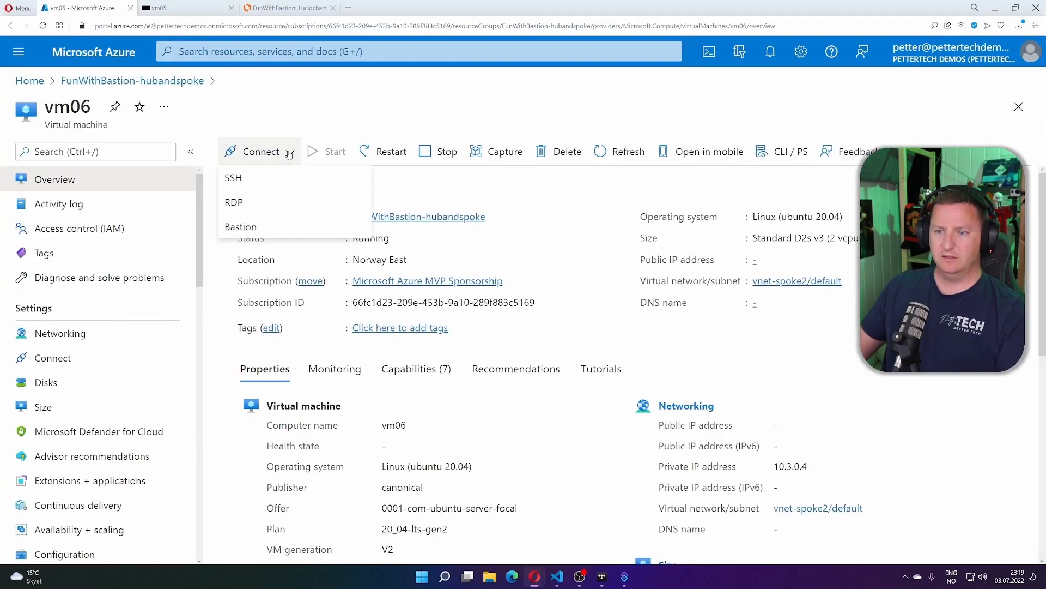
{"action": "left_click", "coordinate": [254, 227]}
Connect to vm06 through Bastion with the VM username and the local SSH private key file bastiontest.pem
{"action": "type", "text": "pettertech"}
{"action": "left_click", "coordinate": [479, 397]}
{"action": "scroll", "coordinate": [729, 414], "scroll_direction": "down", "scroll_amount": 1}
{"action": "left_click", "coordinate": [731, 414]}
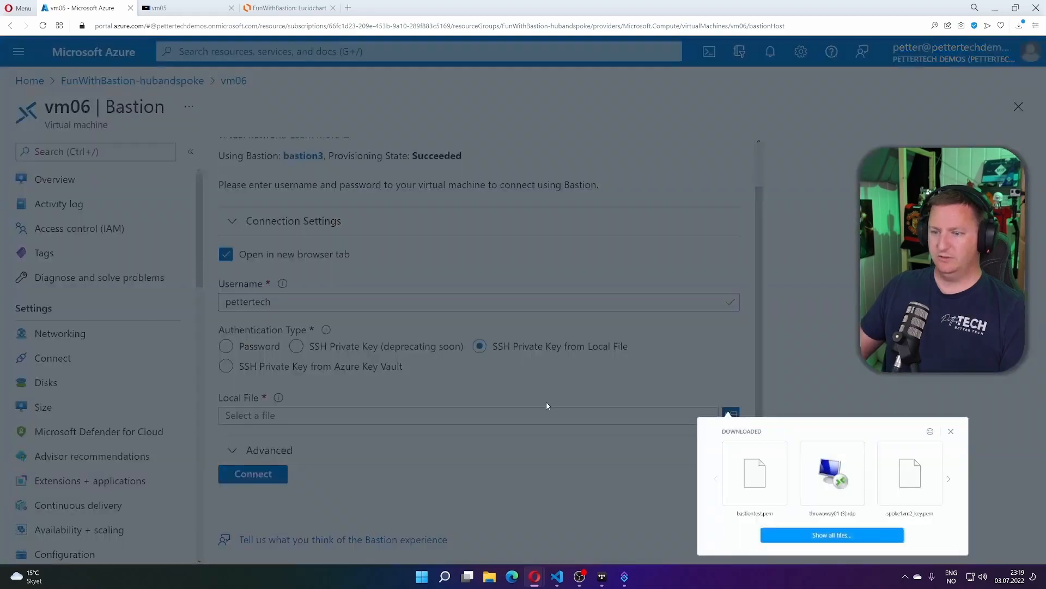
{"action": "left_click", "coordinate": [725, 475]}
{"action": "scroll", "coordinate": [393, 399], "scroll_direction": "down", "scroll_amount": 1}
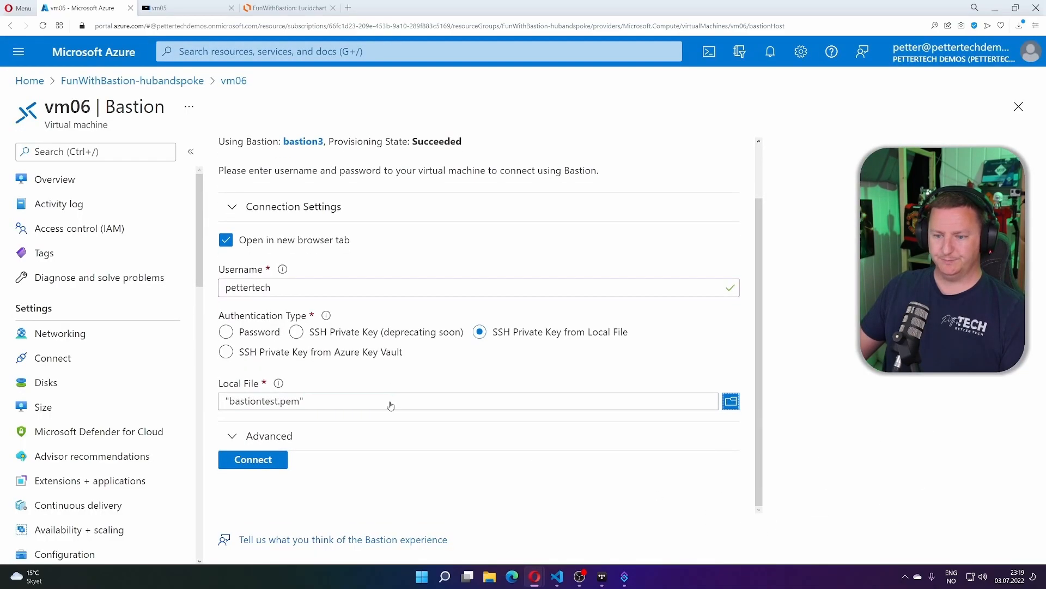
{"action": "left_click", "coordinate": [281, 462]}
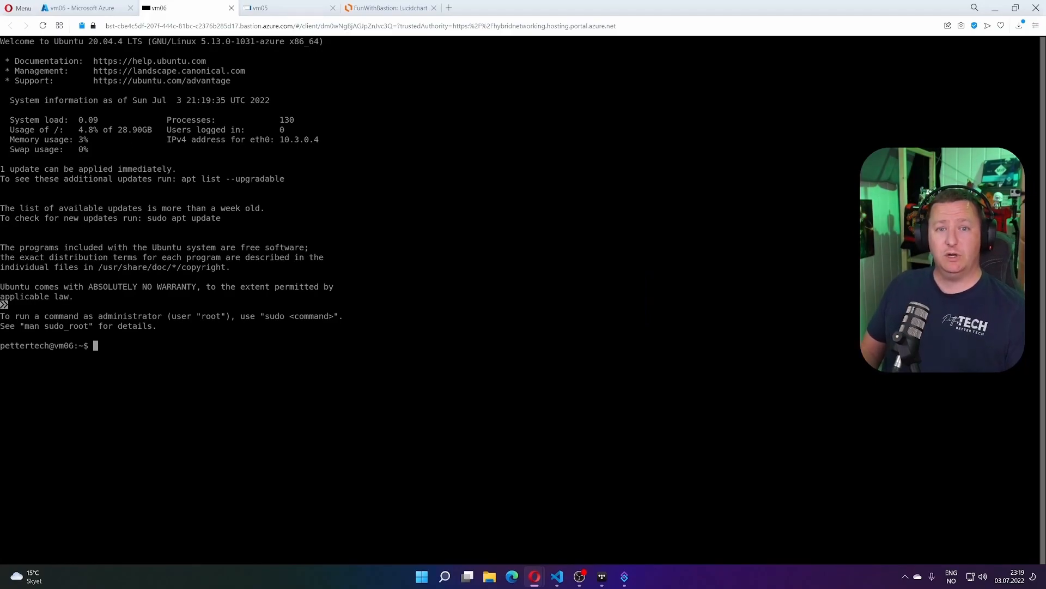
Review the hub network in the Lucidchart hub-and-spoke diagram
{"action": "left_click", "coordinate": [390, 7]}
{"action": "left_click_drag", "start_coordinate": [492, 225], "coordinate": [452, 305]}
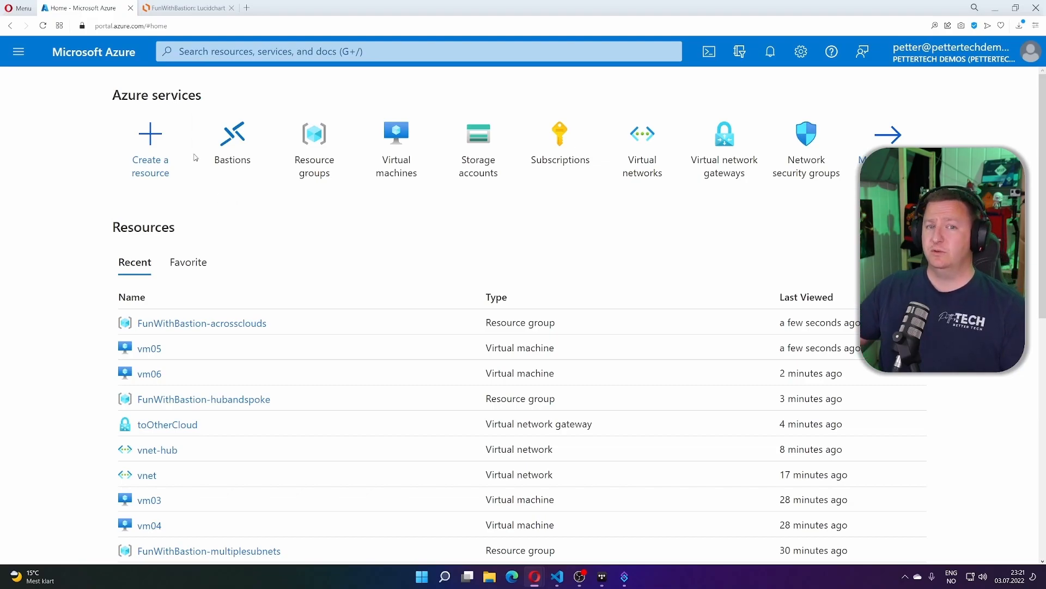
On the blank Lucidchart page, add a large Azure container and place a Virtual Network container inside it
{"action": "left_click", "coordinate": [188, 8]}
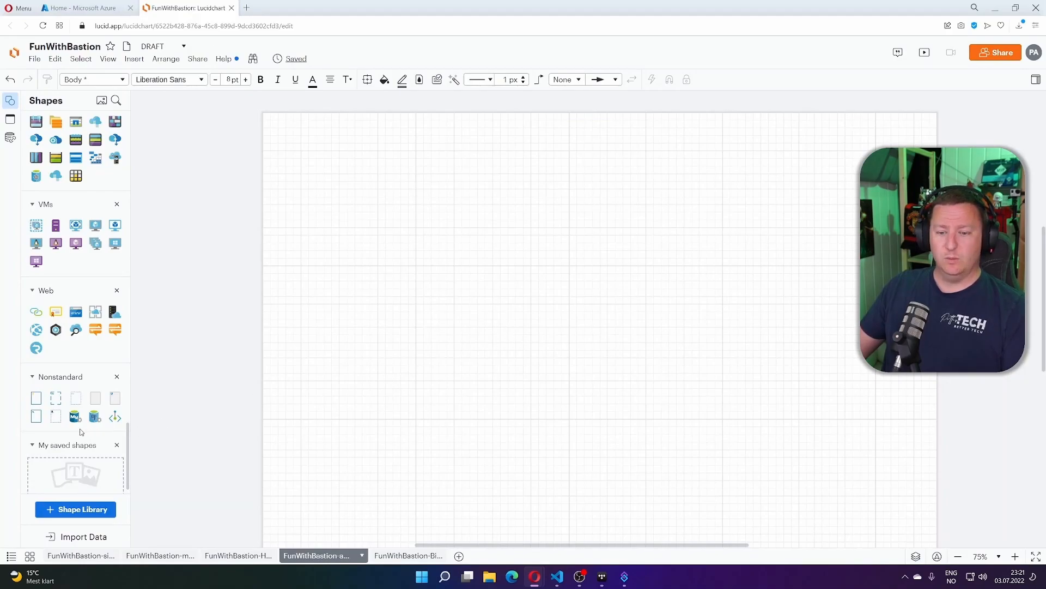
{"action": "left_click_drag", "start_coordinate": [81, 402], "coordinate": [410, 270]}
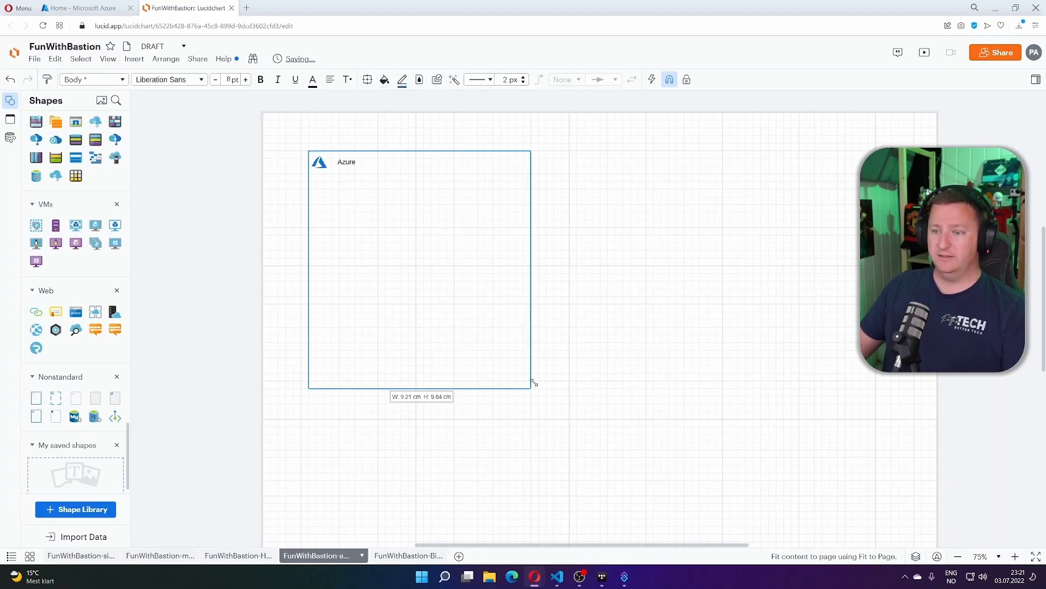
{"action": "left_click_drag", "start_coordinate": [76, 397], "coordinate": [440, 270]}
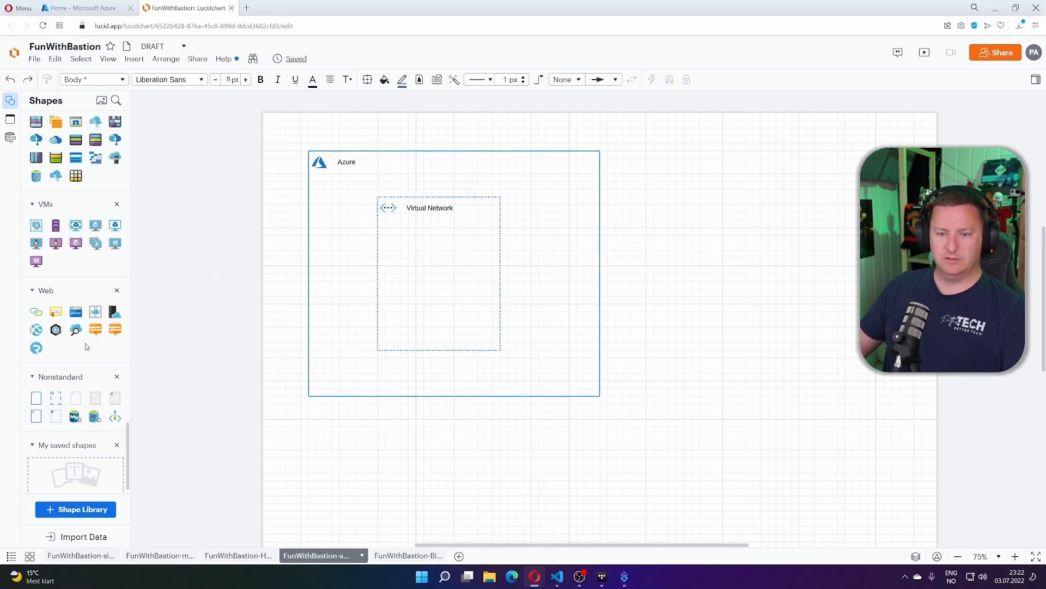
Add a Virtual Network Gateway on the Azure network's edge, and place a second Virtual Network containing a Windows VM outside the Azure container
{"action": "scroll", "coordinate": [106, 322], "scroll_direction": "up", "scroll_amount": 6}
{"action": "left_click_drag", "start_coordinate": [95, 237], "coordinate": [505, 251]}
{"action": "scroll", "coordinate": [87, 383], "scroll_direction": "down", "scroll_amount": 6}
{"action": "mouse_move", "coordinate": [87, 383]}
{"action": "left_click_drag", "start_coordinate": [75, 381], "coordinate": [806, 233]}
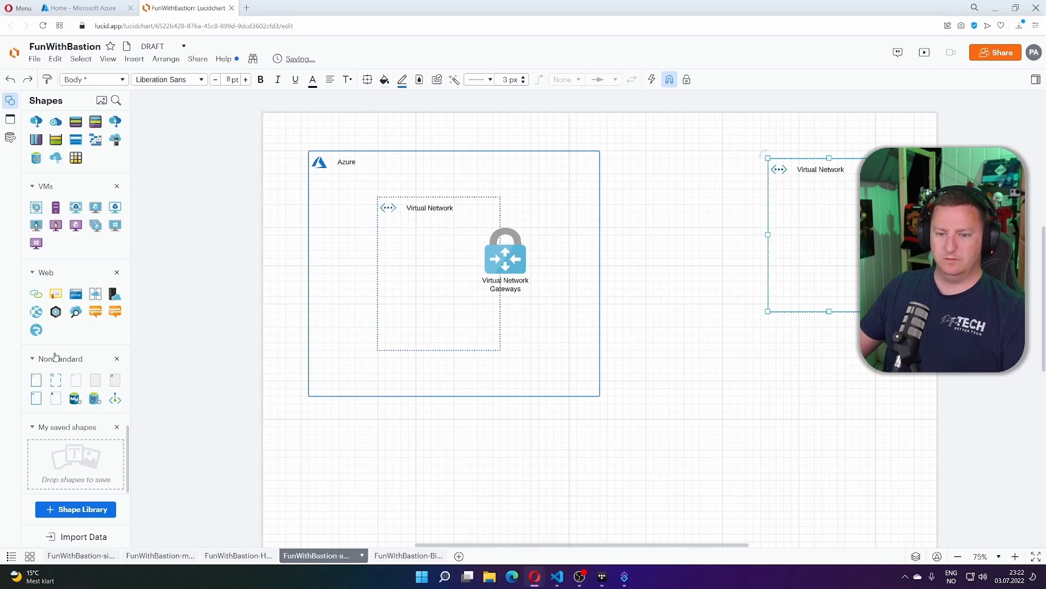
{"action": "scroll", "coordinate": [89, 318], "scroll_direction": "up", "scroll_amount": 1}
{"action": "left_click_drag", "start_coordinate": [115, 289], "coordinate": [831, 222]}
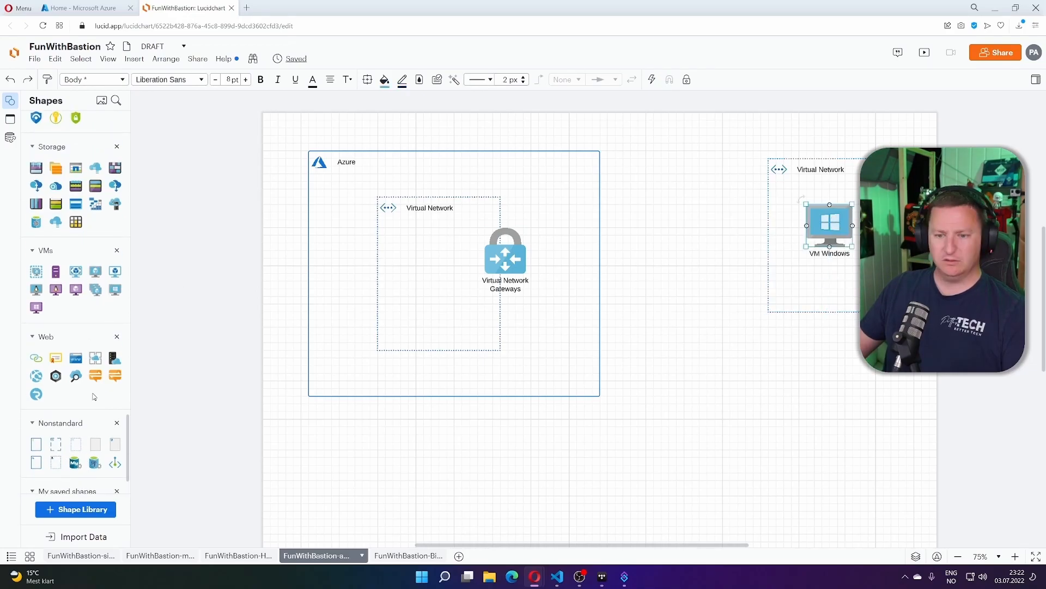
Place a Virtual Network Gateway on the second network's edge and draw an arrow line to it from the Azure network's gateway
{"action": "scroll", "coordinate": [82, 385], "scroll_direction": "up", "scroll_amount": 3}
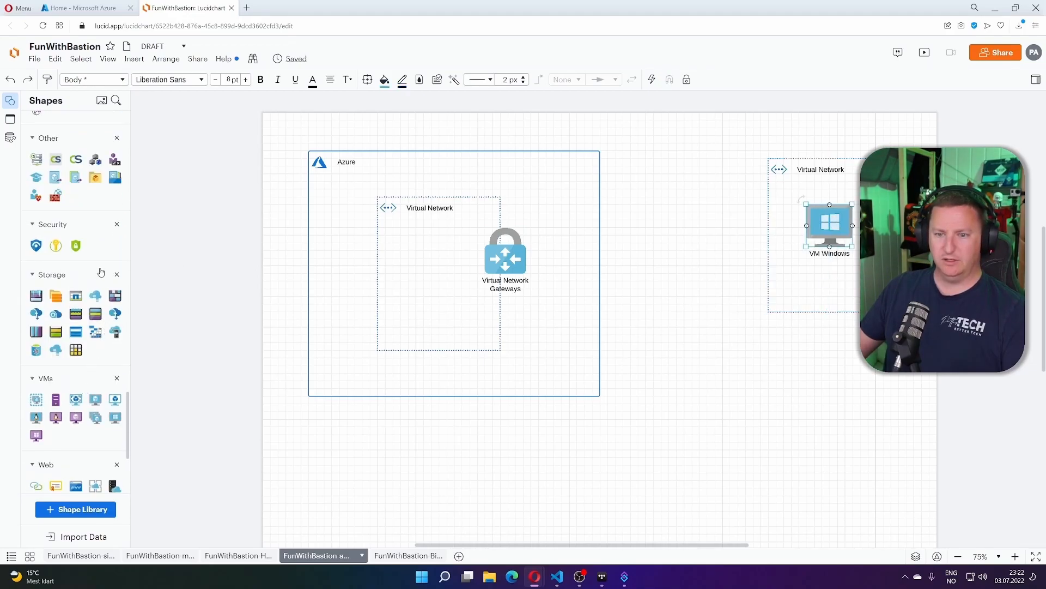
{"action": "scroll", "coordinate": [101, 277], "scroll_direction": "up", "scroll_amount": 3}
{"action": "left_click_drag", "start_coordinate": [95, 220], "coordinate": [766, 228]}
{"action": "left_click_drag", "start_coordinate": [526, 250], "coordinate": [746, 231]}
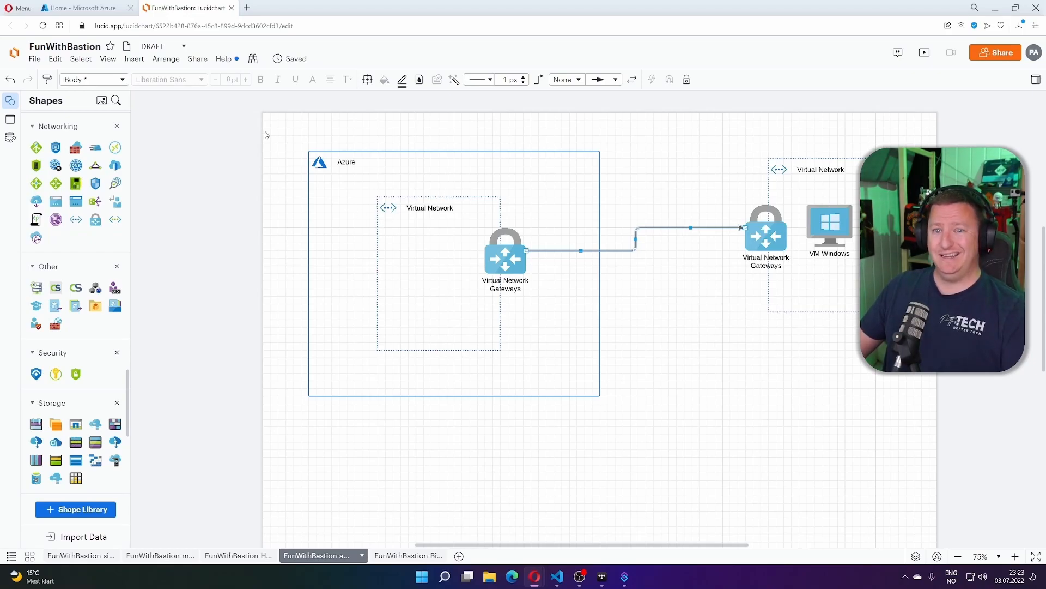
Switch to the Azure portal and open the toOtherCloud virtual network gateway from the FunWithBastion-acrossclouds resource group
{"action": "left_click", "coordinate": [82, 8]}
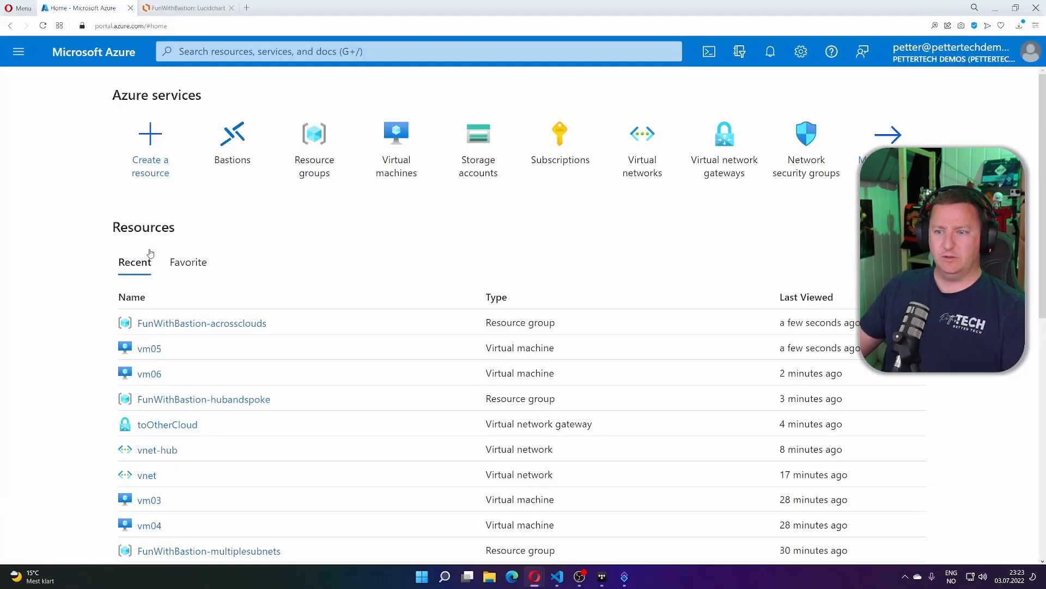
{"action": "left_click", "coordinate": [220, 323]}
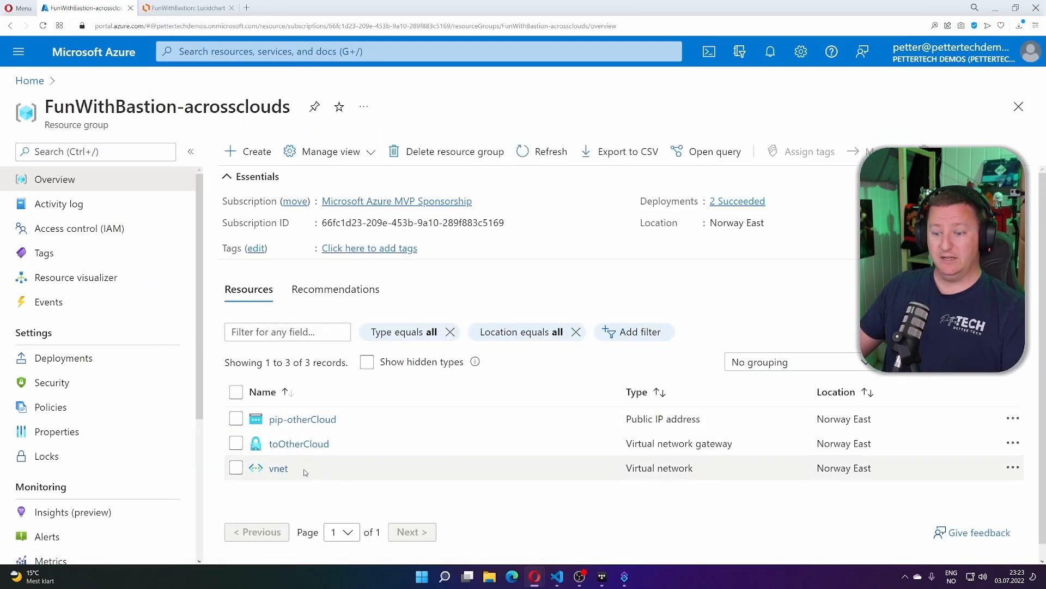
{"action": "mouse_move", "coordinate": [280, 471]}
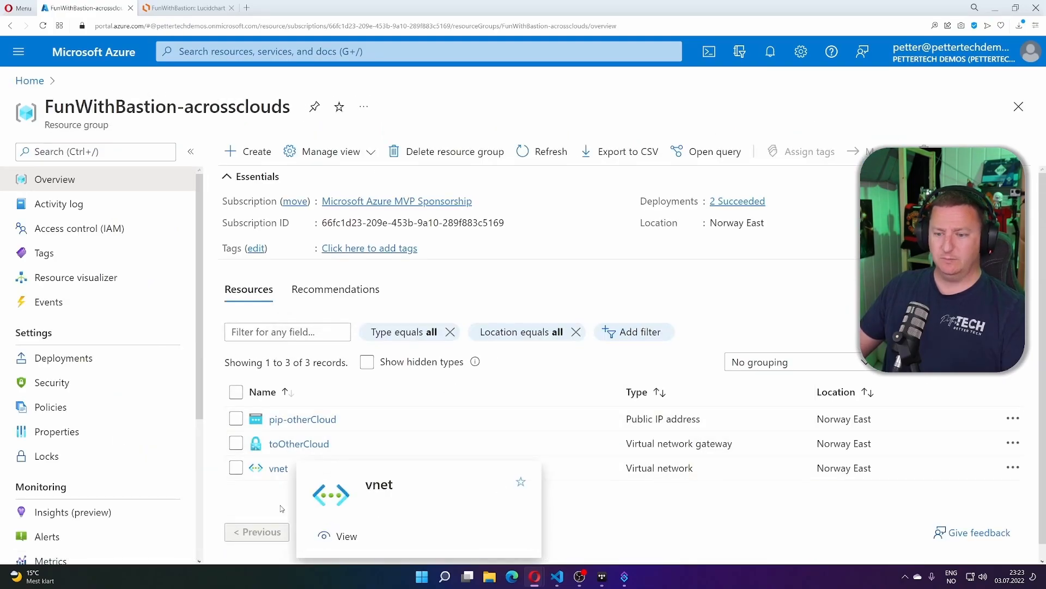
{"action": "left_click", "coordinate": [298, 443]}
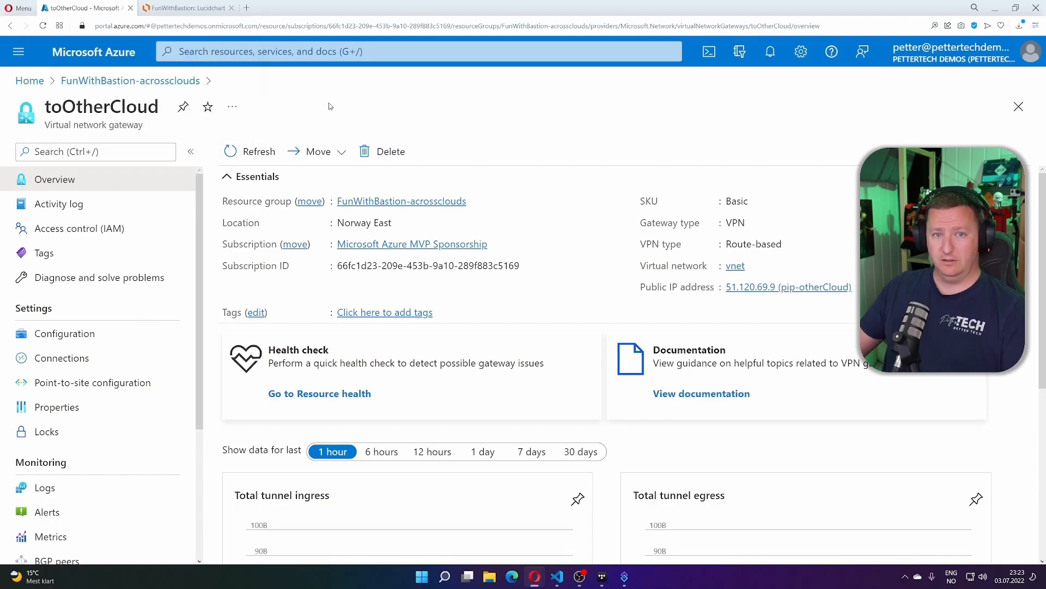
Start adding a gateway connection named toOtherCloud with the connection type Site-to-site (IPsec)
{"action": "left_click", "coordinate": [61, 357]}
{"action": "left_click", "coordinate": [235, 151]}
{"action": "type", "text": "toOtherCloud"}
{"action": "left_click", "coordinate": [152, 220]}
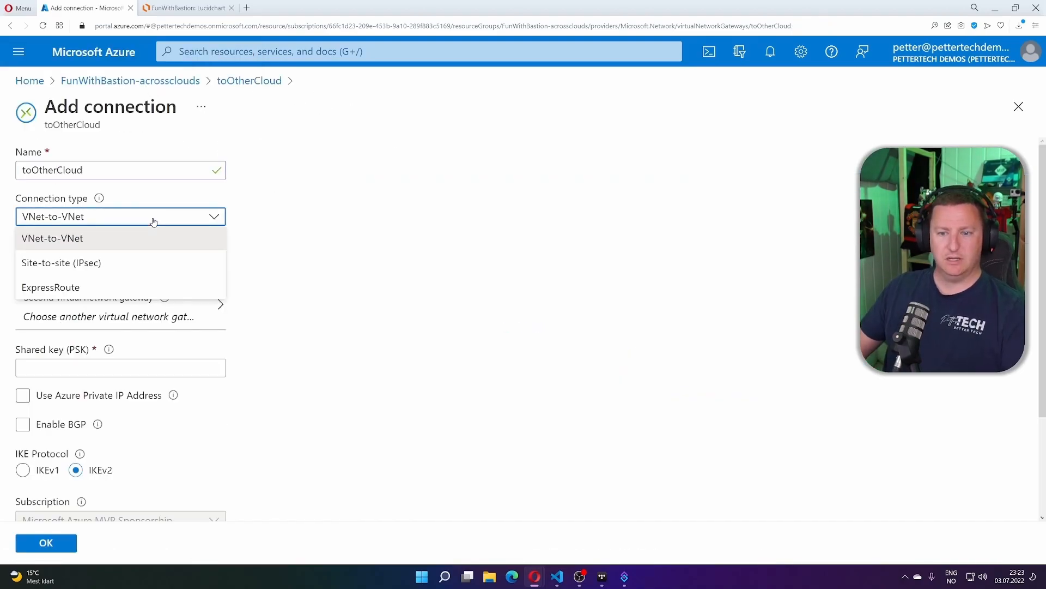
{"action": "left_click", "coordinate": [112, 264]}
Start a new local network gateway for the connection, named lng-otherCLoud, with the endpoint IP address 13.95.21.216
{"action": "left_click", "coordinate": [179, 319]}
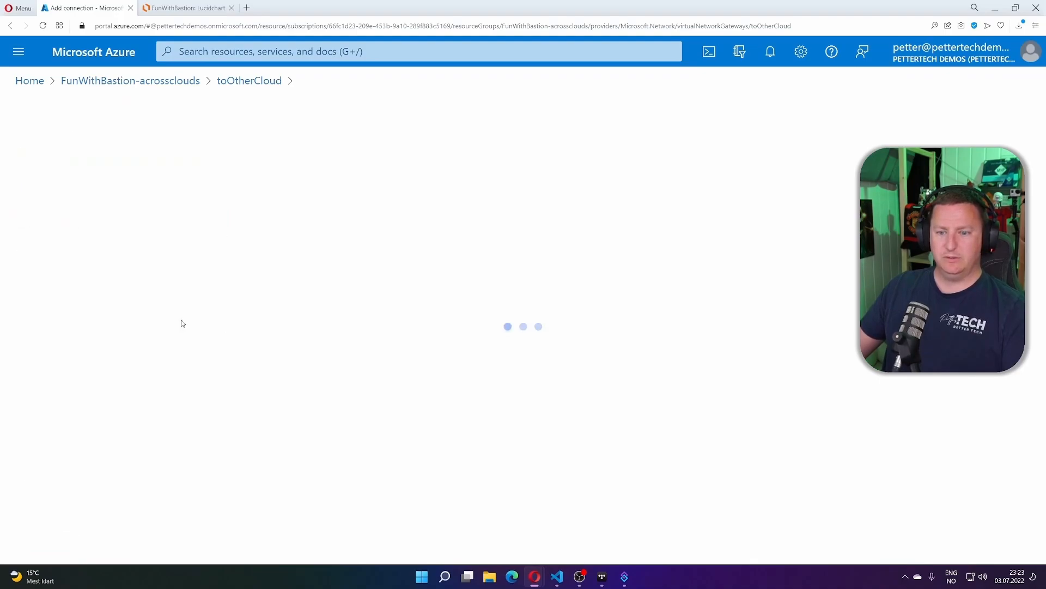
{"action": "left_click", "coordinate": [71, 164]}
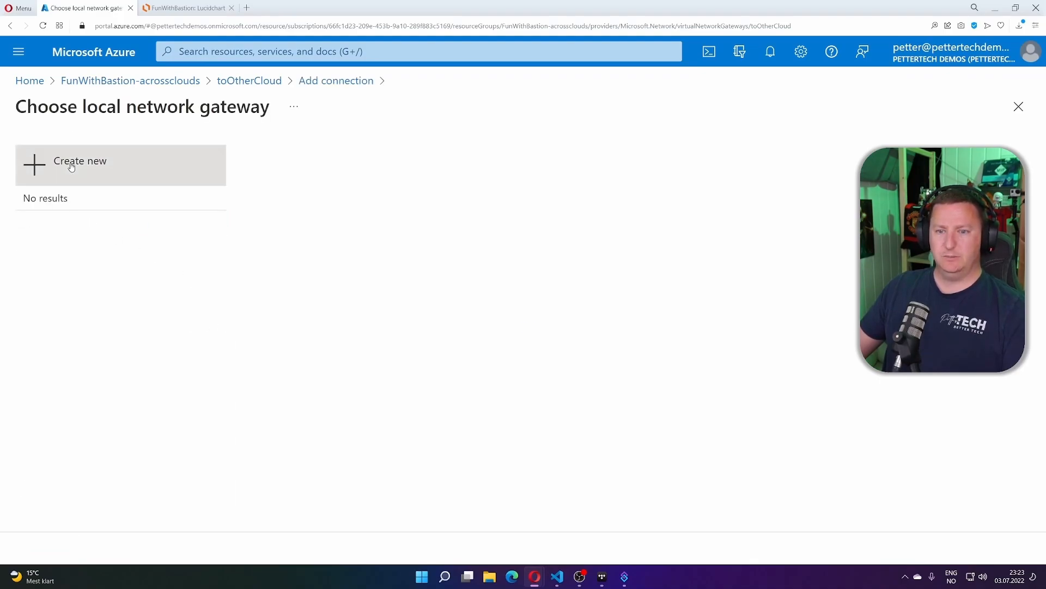
{"action": "type", "text": "lng-otherCLoud"}
{"action": "key", "text": "Tab"}
{"action": "type", "text": "13.95.21.216 (pip-azurebastion)"}
{"action": "left_click_drag", "start_coordinate": [78, 266], "coordinate": [367, 273]}
{"action": "key", "text": "BackSpace"}
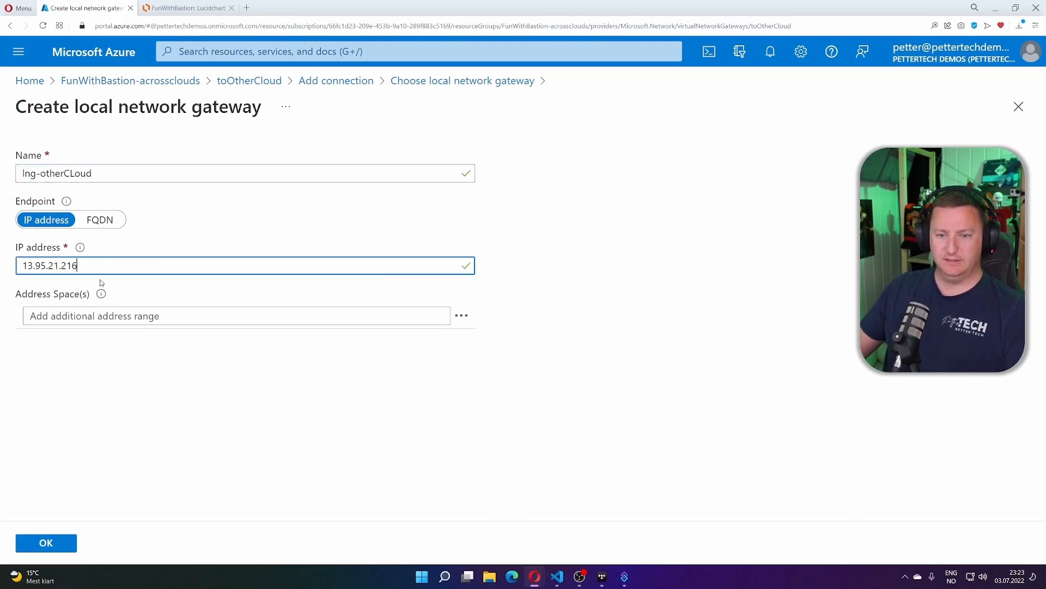
Add the address space 172.16.0.0/16 to the local network gateway and confirm the gateway
{"action": "key", "text": "Tab"}
{"action": "left_click", "coordinate": [135, 312]}
{"action": "type", "text": "17"}
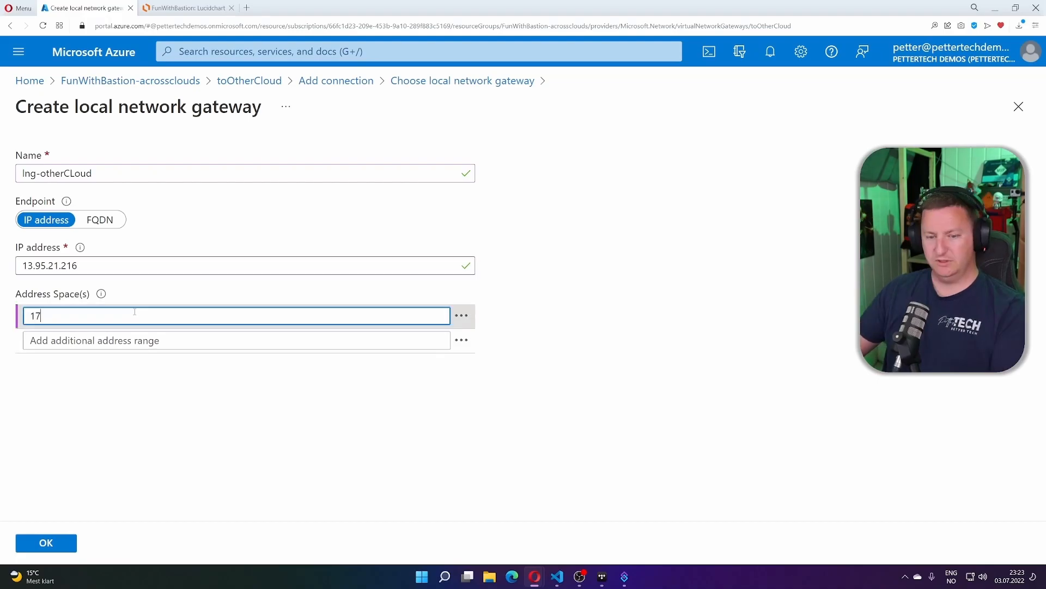
{"action": "type", "text": "2.16.0.0/16"}
{"action": "left_click", "coordinate": [153, 392]}
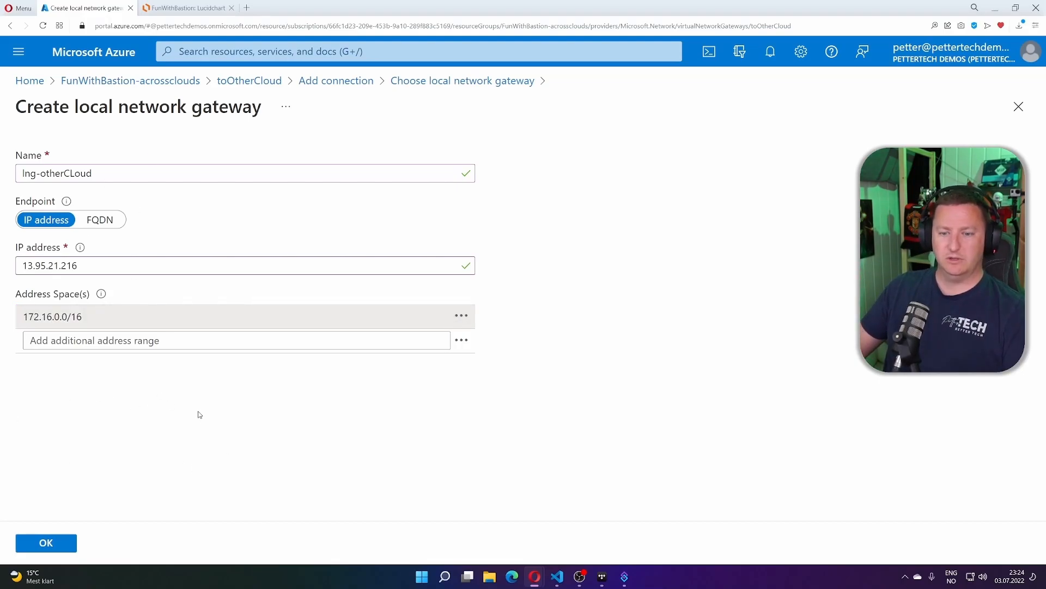
{"action": "left_click", "coordinate": [68, 545]}
Enter the shared key (PSK) for the site-to-site connection and create the connection
{"action": "left_click", "coordinate": [180, 318]}
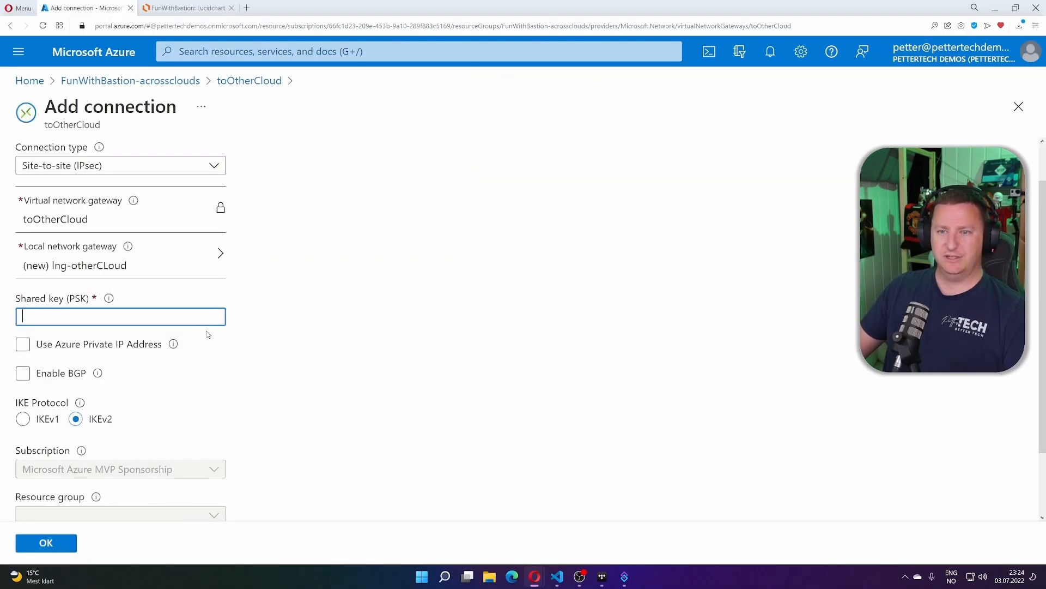
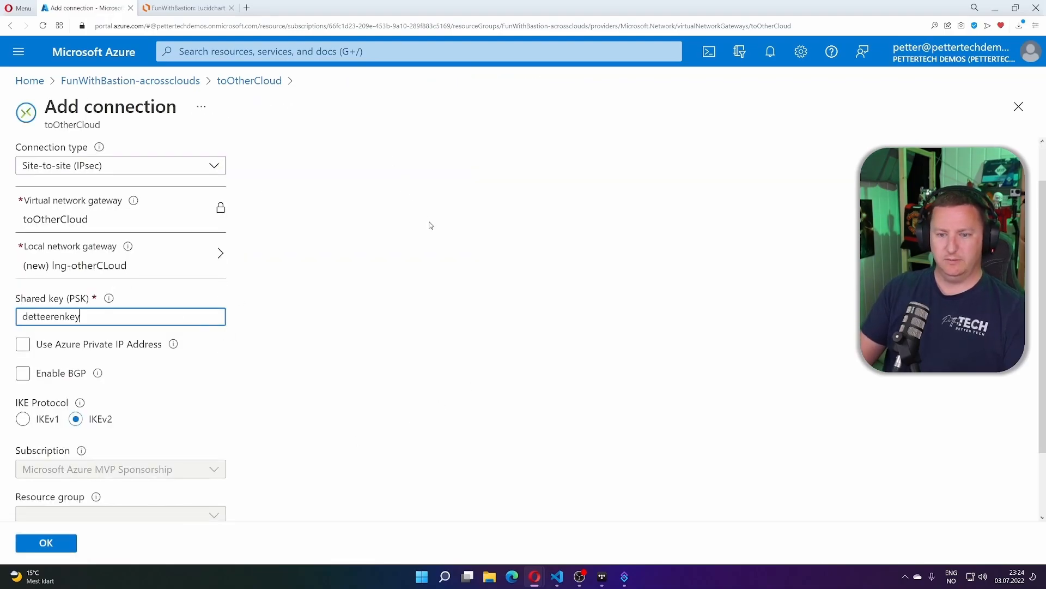
{"action": "scroll", "coordinate": [344, 252], "scroll_direction": "down", "scroll_amount": 2}
{"action": "left_click", "coordinate": [64, 545]}
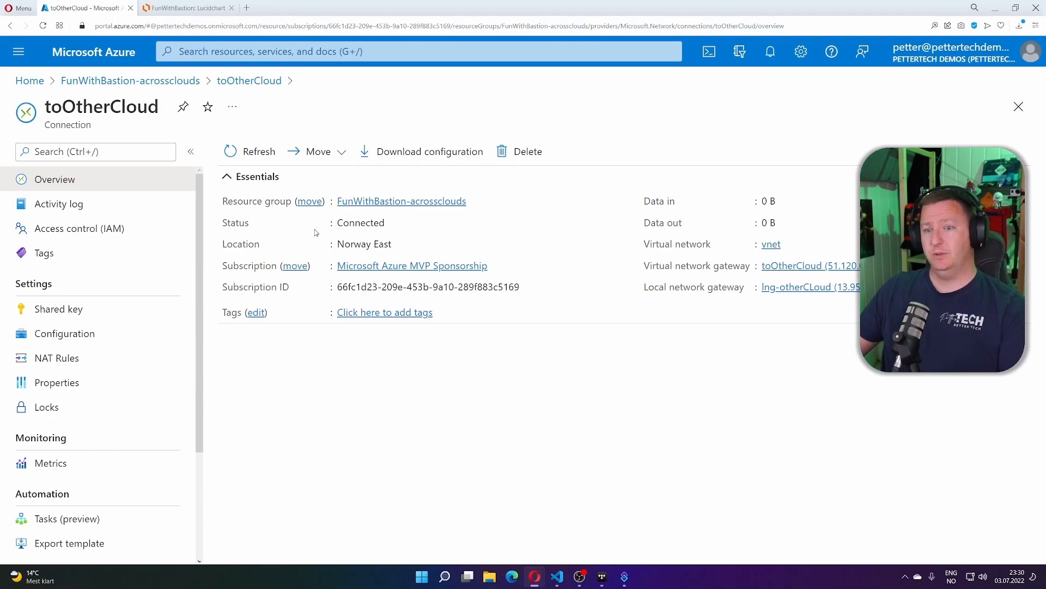
Return to the FunWithBastion-acrossclouds resource group and start creating a Bastion resource in it
{"action": "left_click", "coordinate": [120, 82]}
{"action": "left_click", "coordinate": [252, 154]}
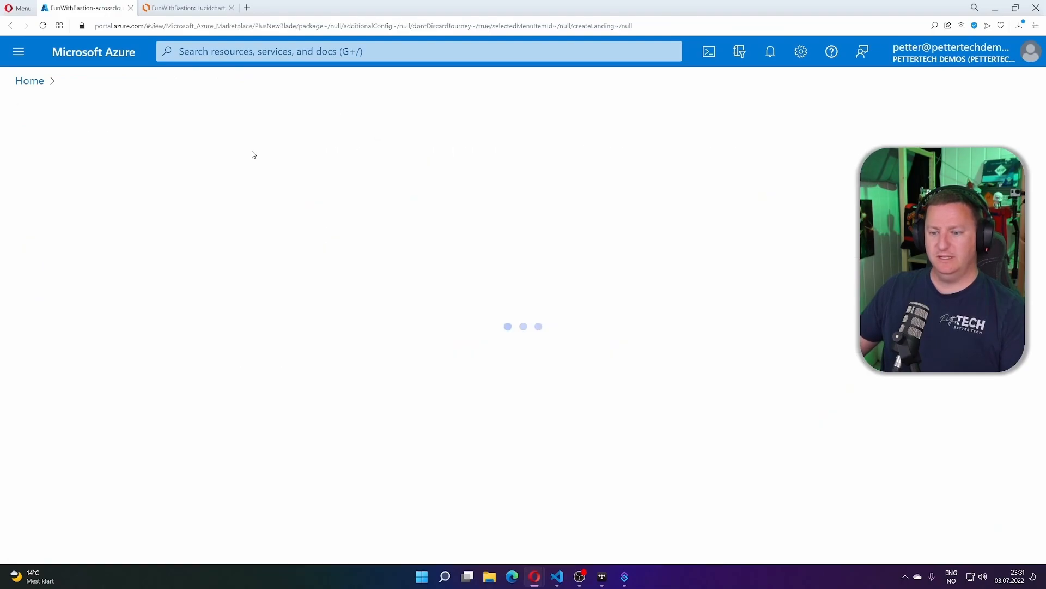
{"action": "type", "text": "bastion"}
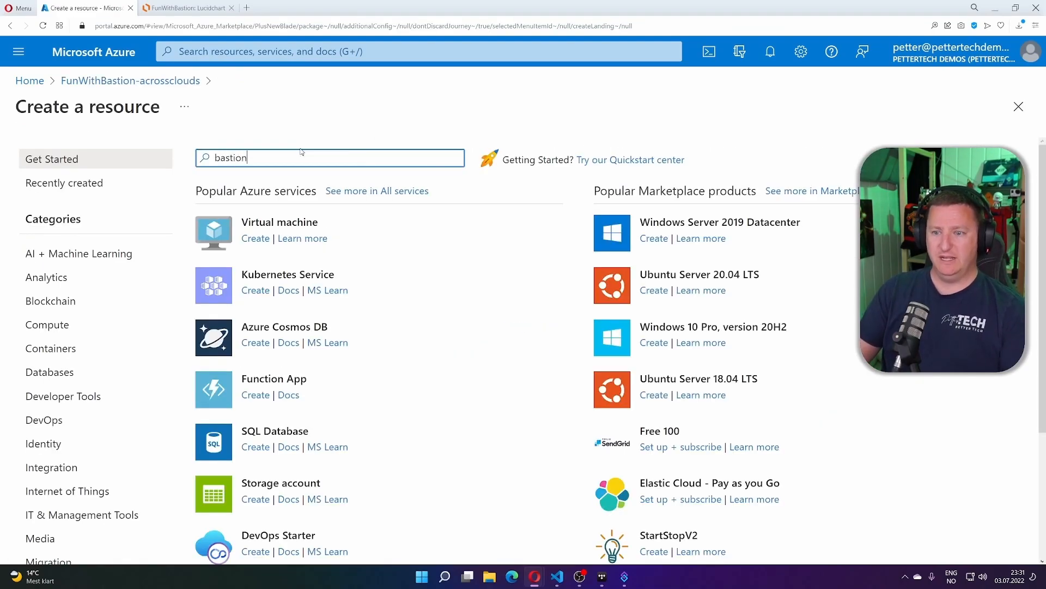
{"action": "left_click", "coordinate": [229, 234]}
{"action": "left_click", "coordinate": [351, 266]}
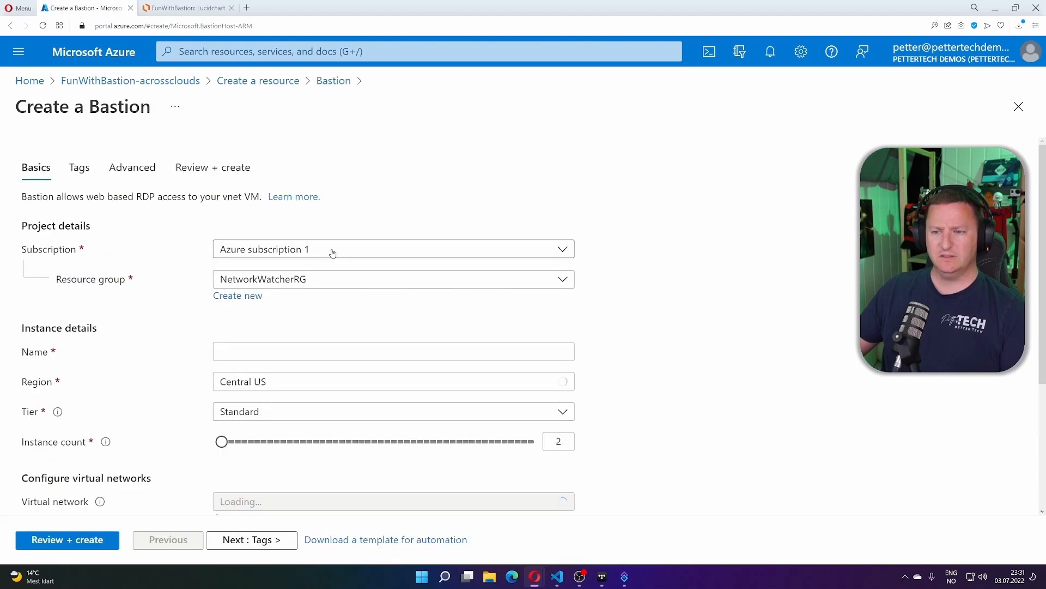
Set the Bastion's subscription to Microsoft Azure MVP Sponsorship, resource group to FunWithBastion-acrossclouds and name to bastionToOtherCloud
{"action": "left_click", "coordinate": [332, 250]}
{"action": "left_click", "coordinate": [320, 355]}
{"action": "left_click", "coordinate": [350, 284]}
{"action": "left_click", "coordinate": [351, 329]}
{"action": "left_click", "coordinate": [309, 349]}
{"action": "type", "text": "bastionTo"}
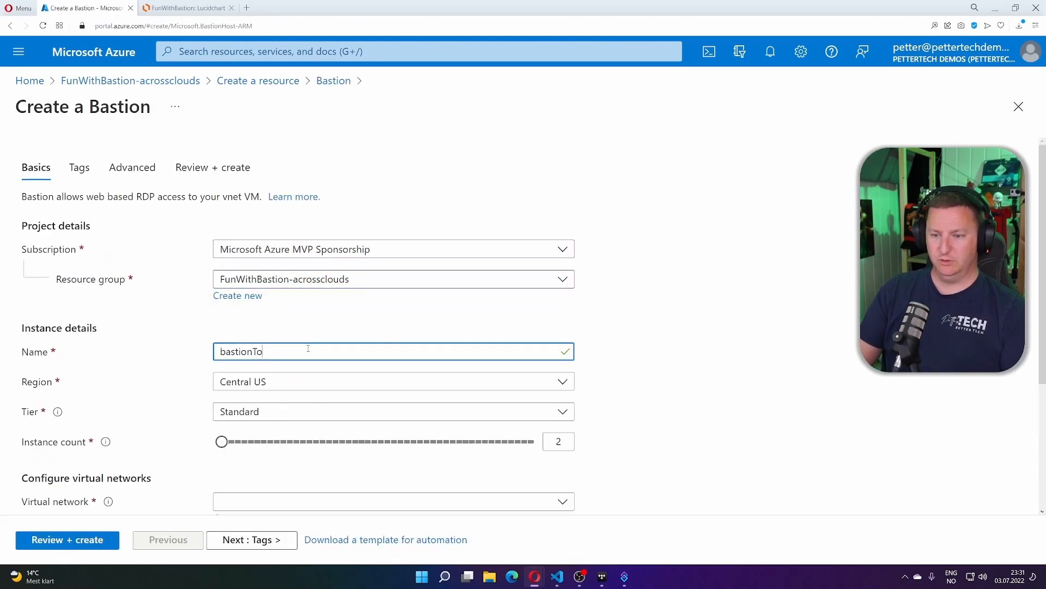
{"action": "type", "text": "OtherCloud"}
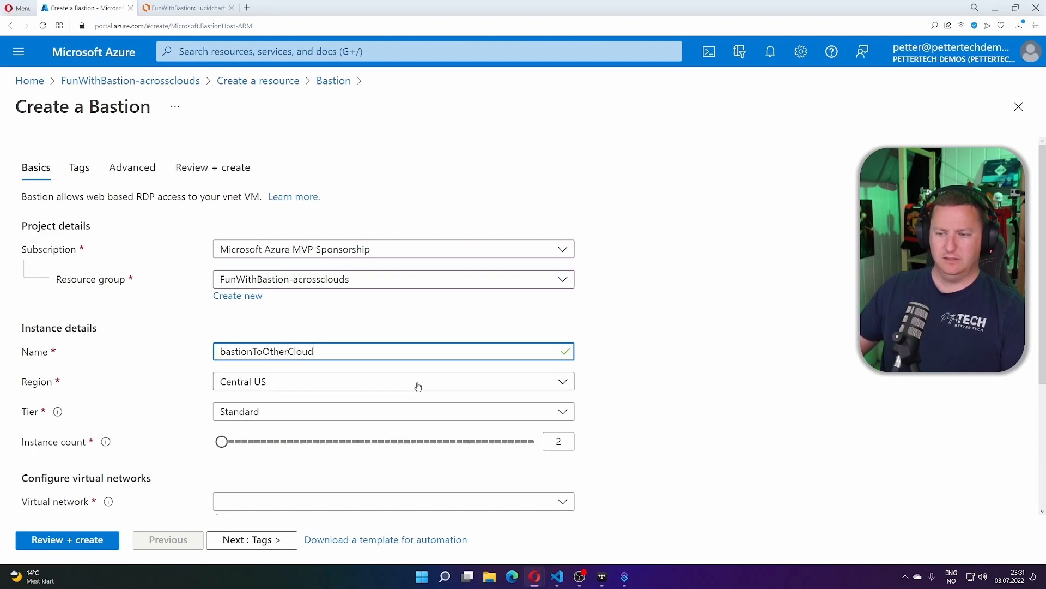
Set the Bastion's region to Norway East and its virtual network to vnet
{"action": "left_click", "coordinate": [418, 386]}
{"action": "scroll", "coordinate": [370, 307], "scroll_direction": "down", "scroll_amount": 5}
{"action": "left_click", "coordinate": [306, 221]}
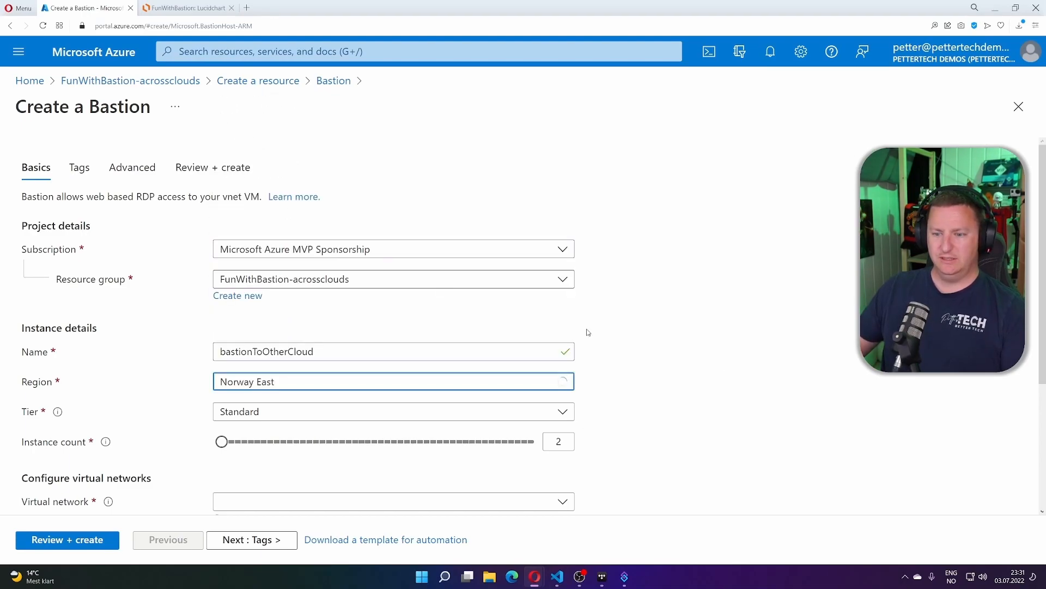
{"action": "scroll", "coordinate": [512, 313], "scroll_direction": "down", "scroll_amount": 1}
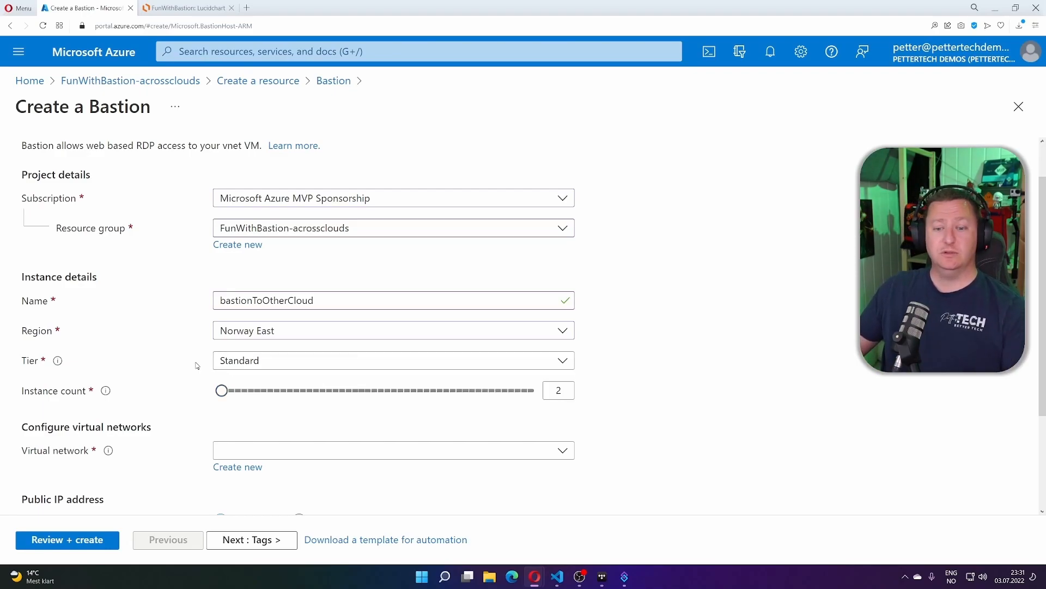
{"action": "scroll", "coordinate": [514, 377], "scroll_direction": "down", "scroll_amount": 3}
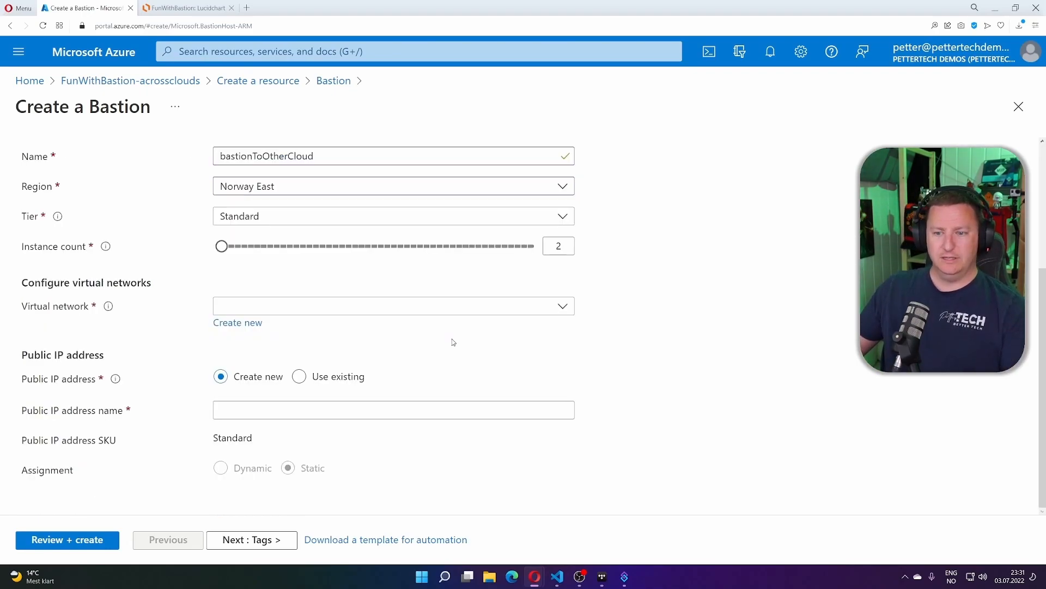
{"action": "left_click", "coordinate": [408, 314]}
{"action": "left_click", "coordinate": [409, 381]}
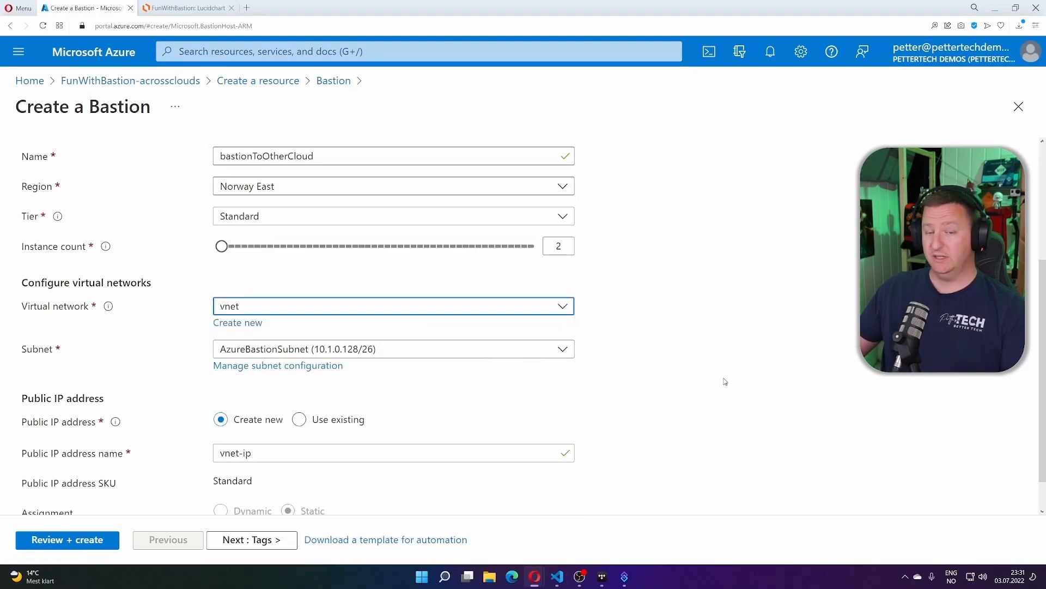
Name the new public IP address pip-BastionToOtherCloud, then review and create the Bastion
{"action": "scroll", "coordinate": [734, 354], "scroll_direction": "down", "scroll_amount": 1}
{"action": "triple_click", "coordinate": [290, 413]}
{"action": "type", "text": "pip-B"}
{"action": "key", "text": "BackSpace"}
{"action": "type", "text": "-BastionToOtherCloud"}
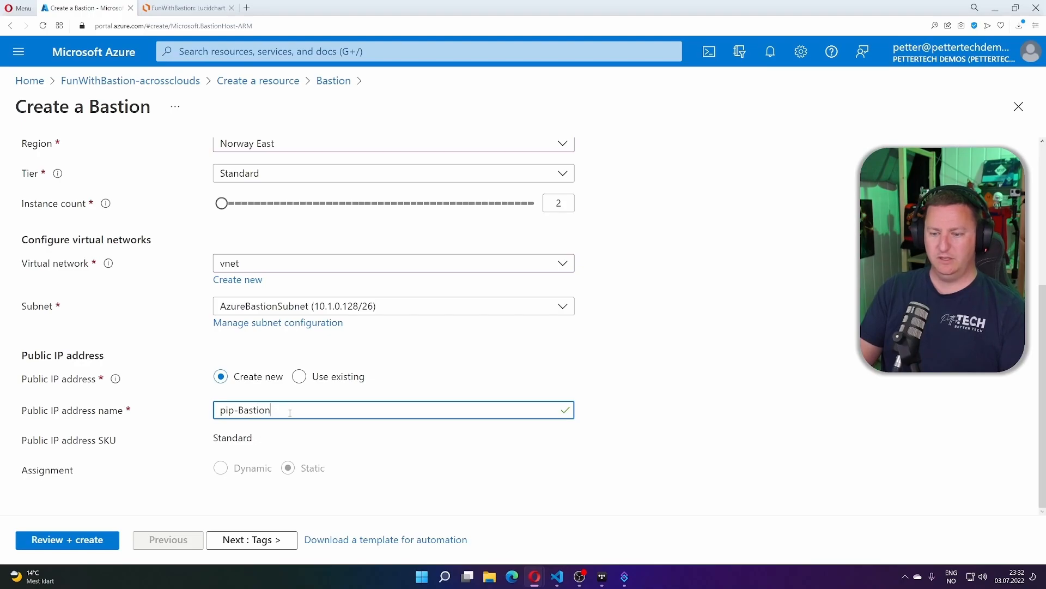
{"action": "left_click", "coordinate": [86, 547]}
{"action": "left_click", "coordinate": [66, 541]}
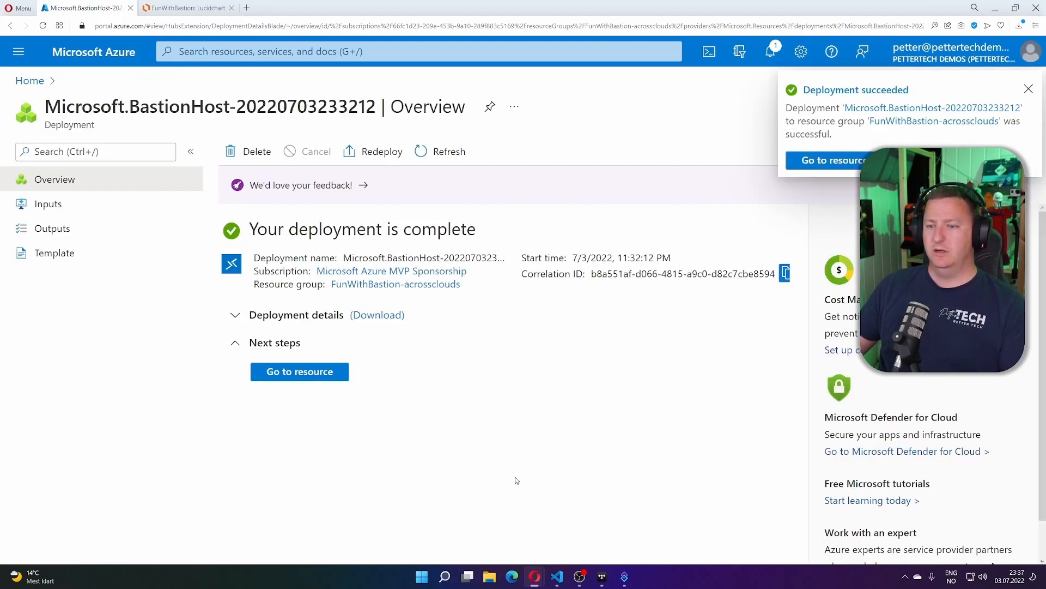
Open the deployed bastionToOtherCloud resource, enable IP-based connection in its configuration and apply the change
{"action": "left_click", "coordinate": [338, 373]}
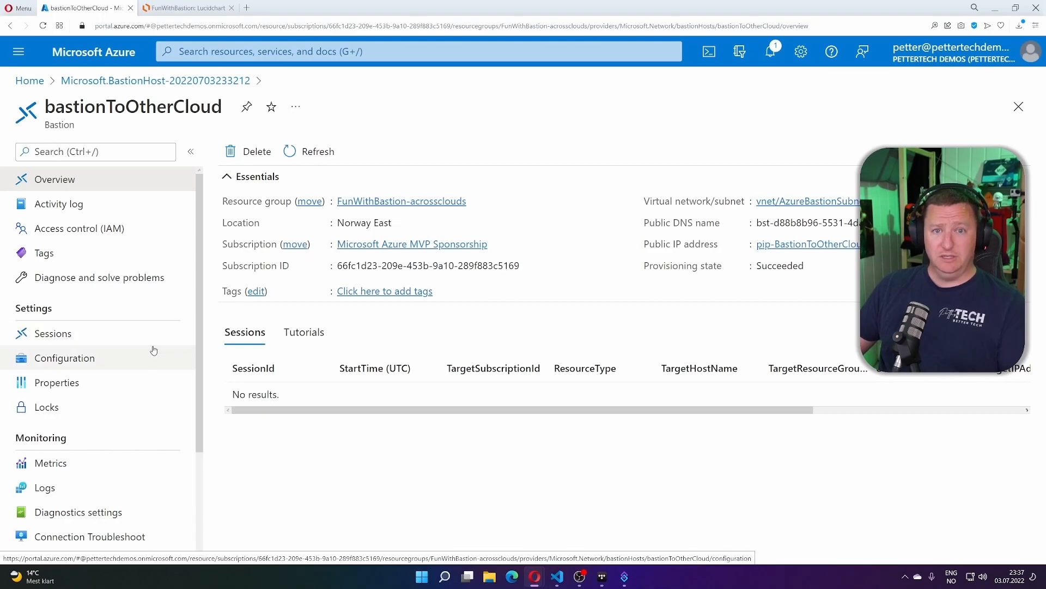
{"action": "left_click", "coordinate": [100, 364]}
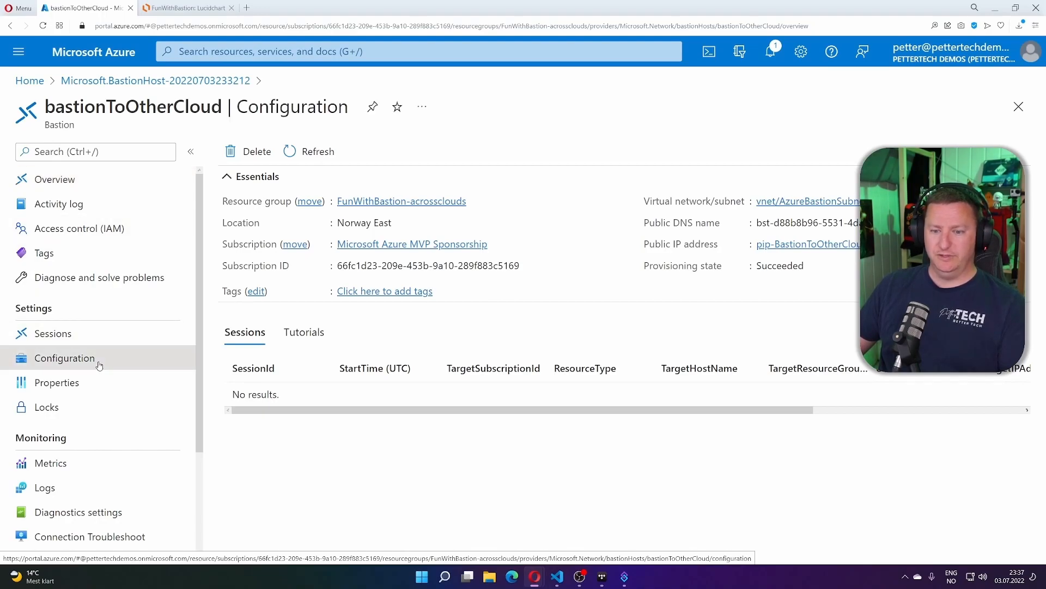
{"action": "left_click", "coordinate": [226, 248]}
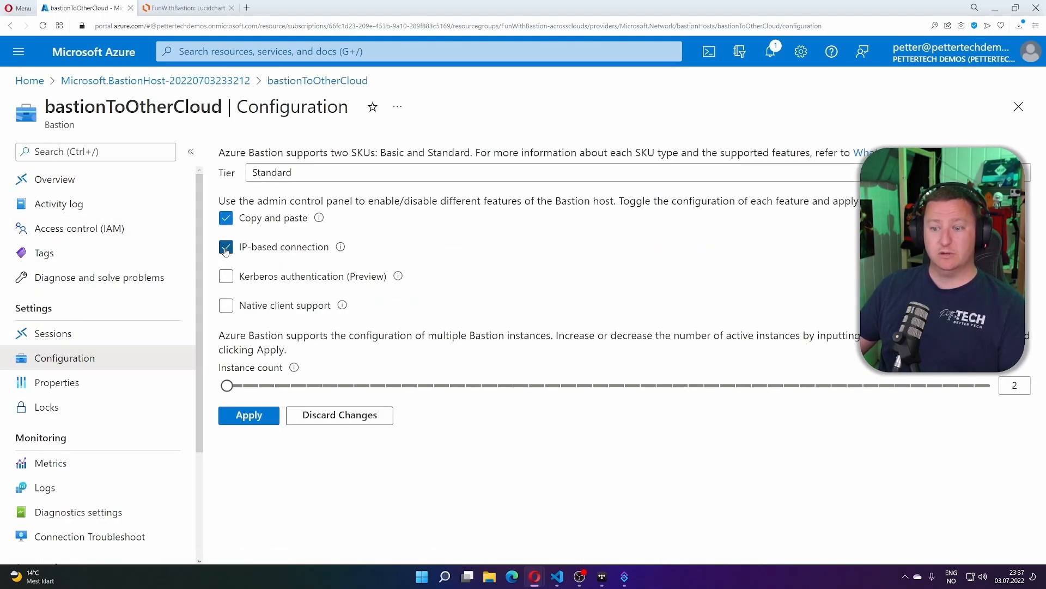
{"action": "left_click", "coordinate": [259, 423]}
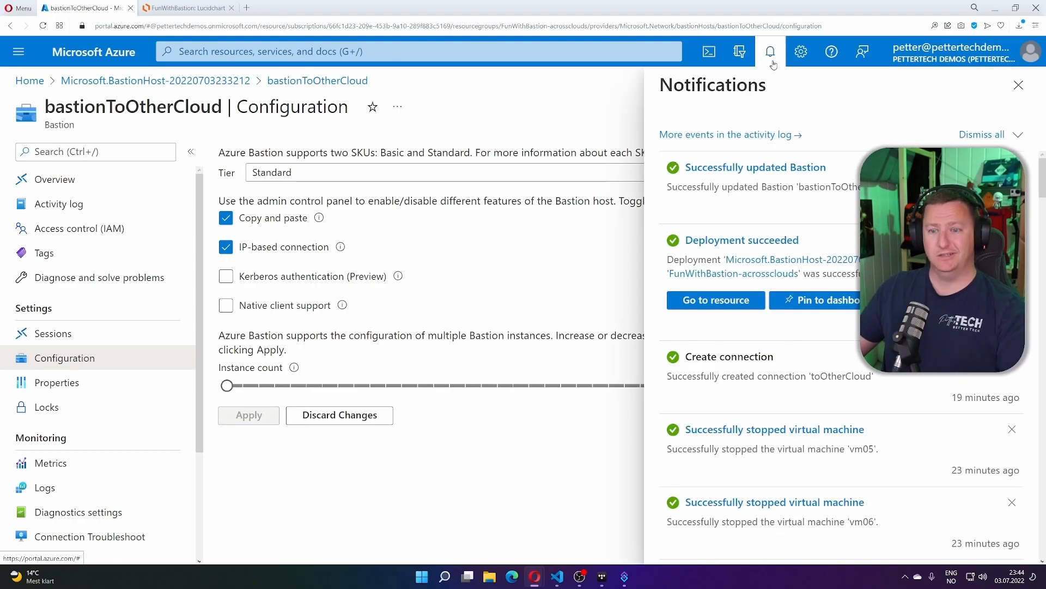
Reload the bastionToOtherCloud portal page and open the Bastion's Connect settings
{"action": "left_click", "coordinate": [770, 51]}
{"action": "key", "text": "F5"}
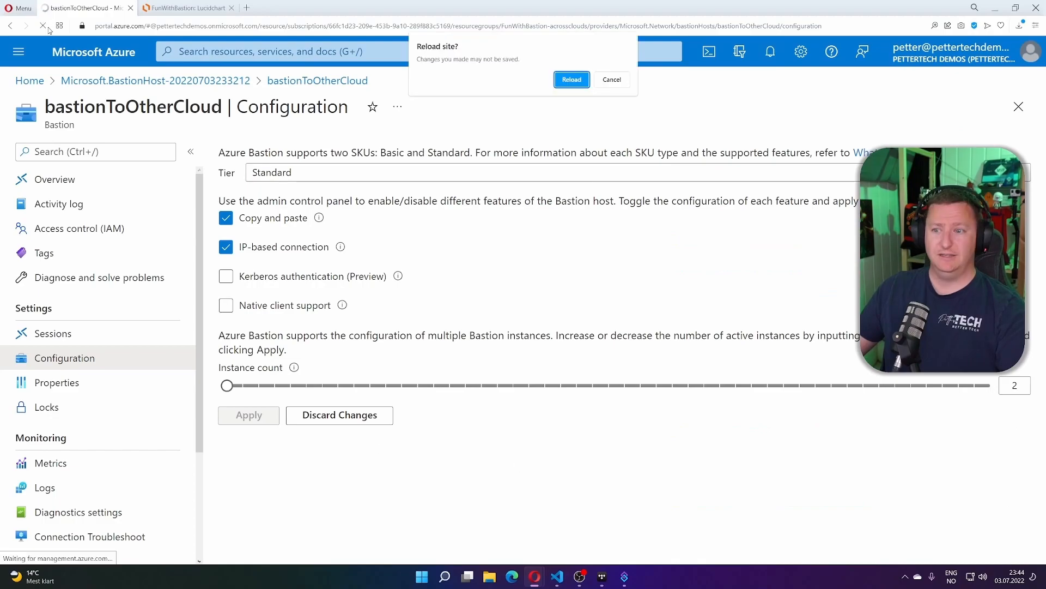
{"action": "left_click", "coordinate": [590, 81]}
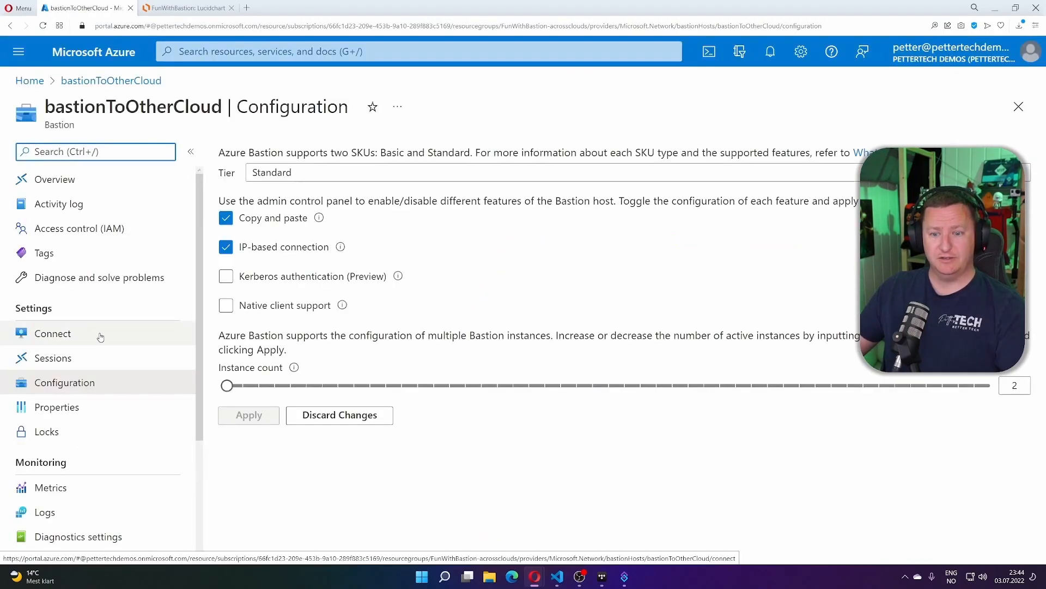
{"action": "left_click", "coordinate": [101, 338]}
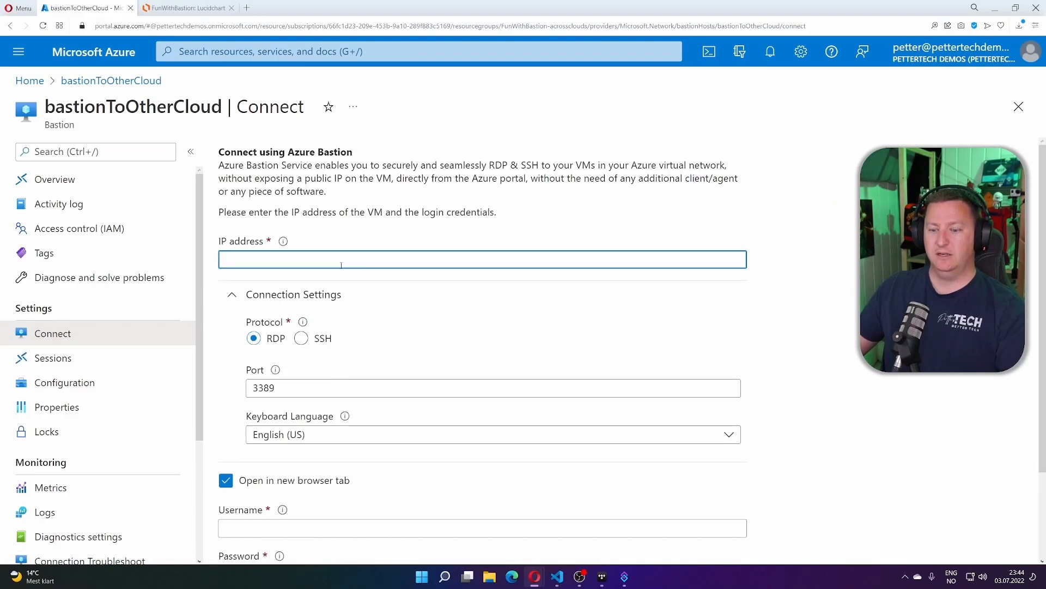
Check the Windows VM's address in the Lucidchart diagram, and back in the Azure portal set the connection's IP address to 172.16.0.36
{"action": "left_click", "coordinate": [176, 8]}
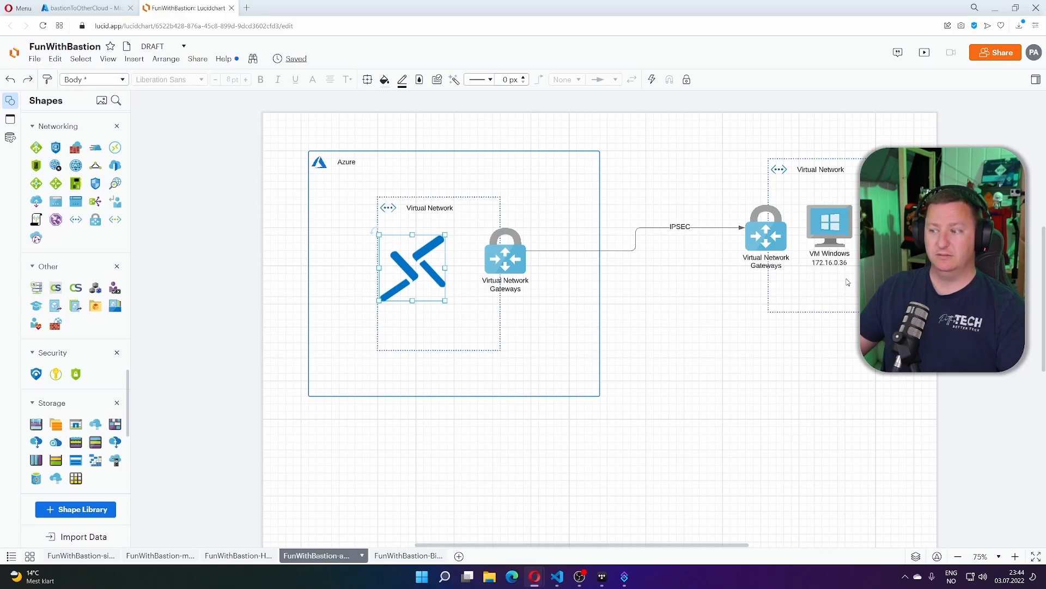
{"action": "left_click", "coordinate": [101, 9]}
{"action": "type", "text": "172.16.0.36"}
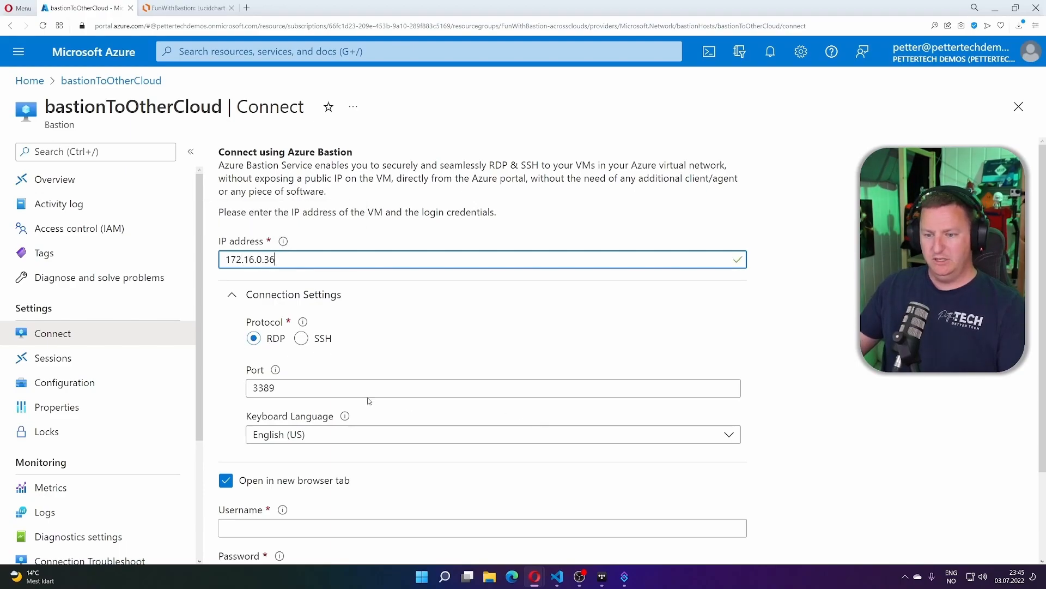
Enter the VM's username and password and start the RDP connection through Bastion
{"action": "scroll", "coordinate": [637, 412], "scroll_direction": "down", "scroll_amount": 2}
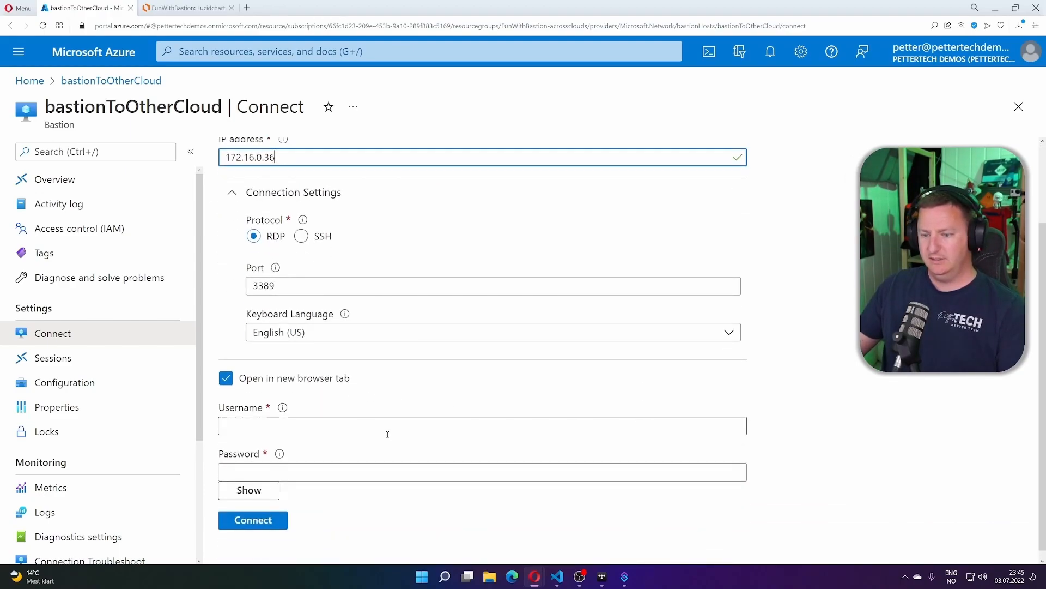
{"action": "left_click", "coordinate": [388, 429]}
{"action": "type", "text": "pettertech"}
{"action": "key", "text": "Tab"}
{"action": "type", "text": "P"}
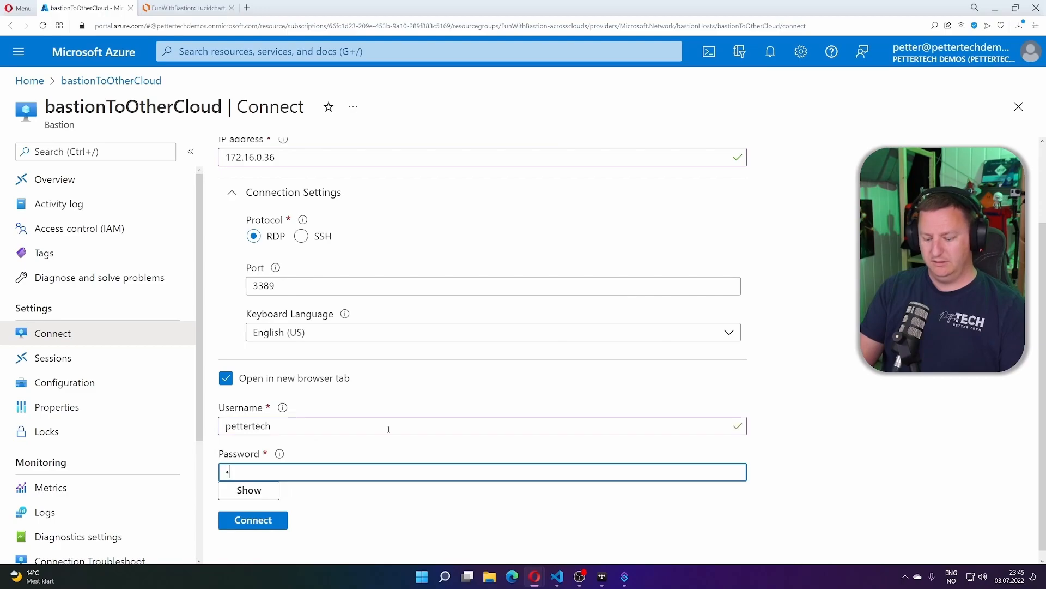
{"action": "type", "text": "•••••••••••••••"}
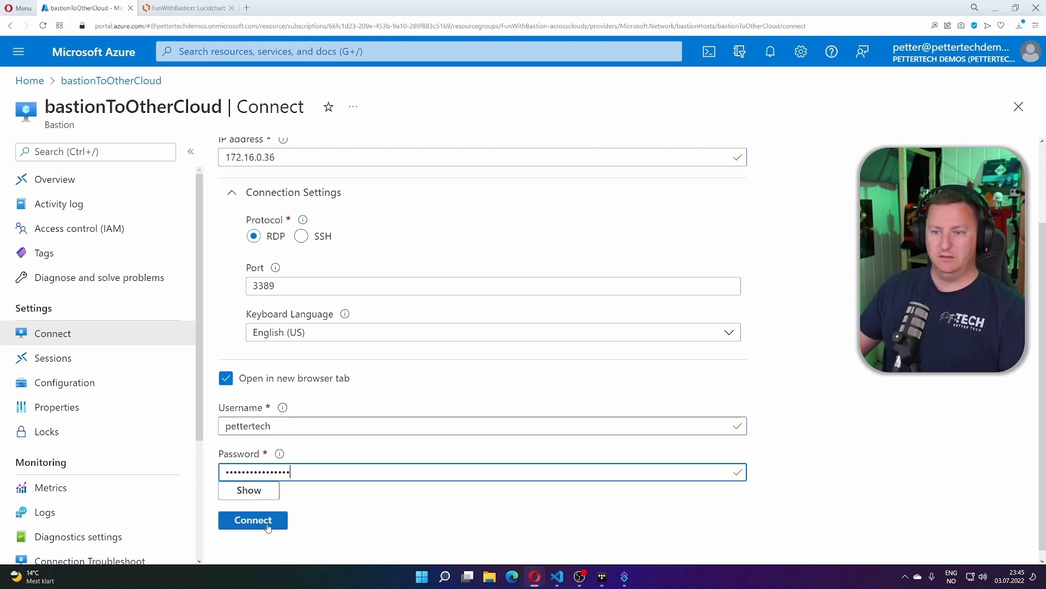
{"action": "left_click", "coordinate": [268, 525]}
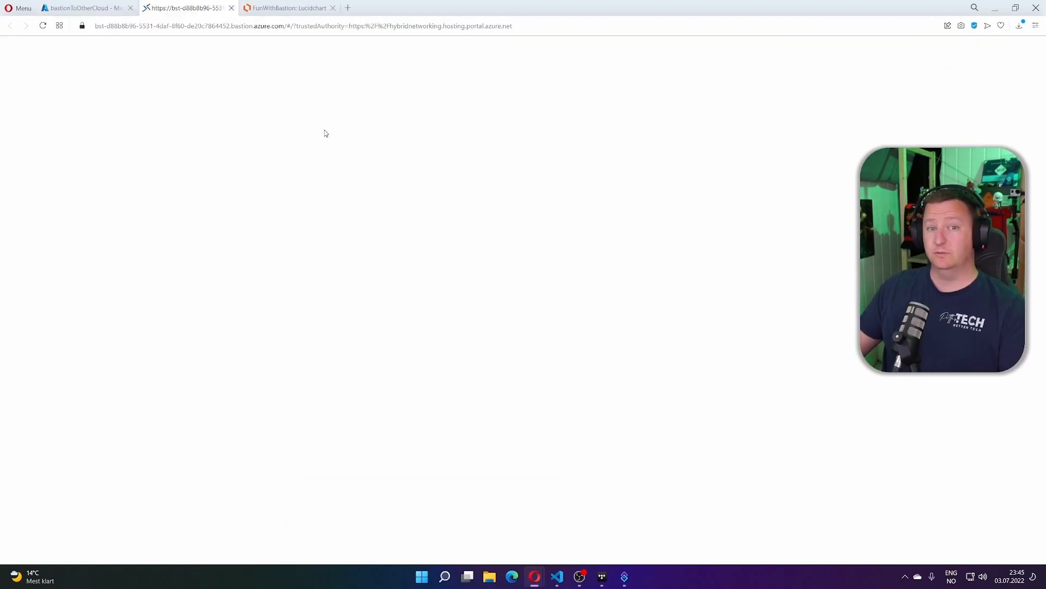
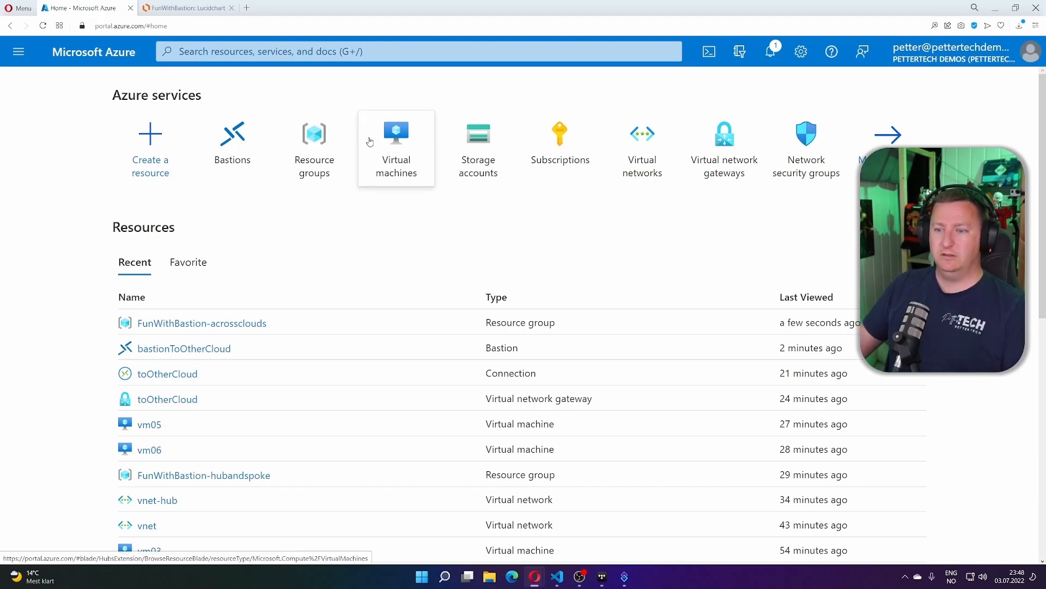
Create a resource group named FunWithBastion-bicep in the Norway East region under the Microsoft Azure MVP Sponsorship subscription
{"action": "left_click", "coordinate": [340, 142]}
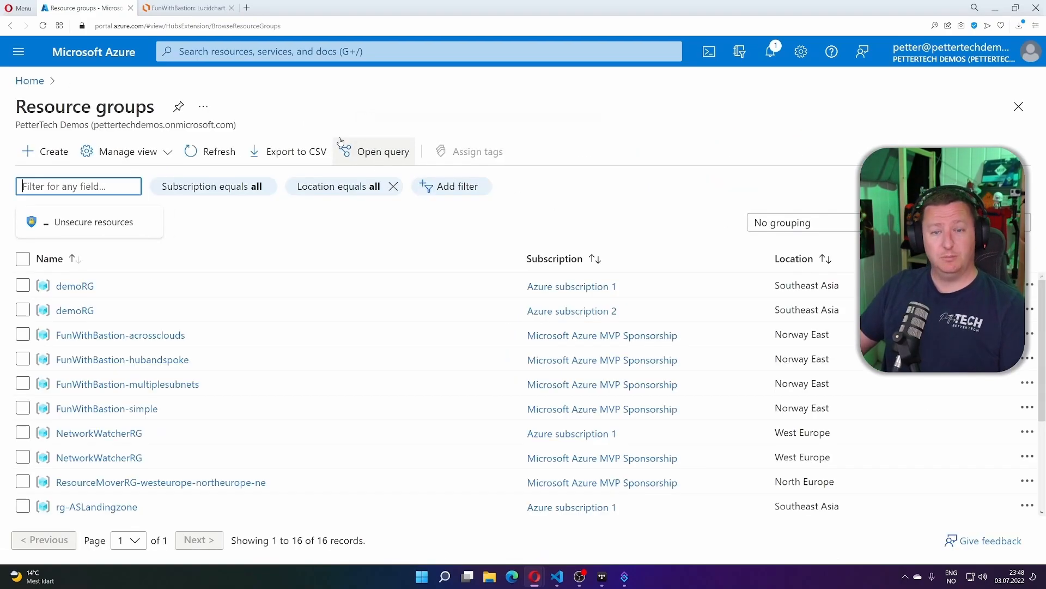
{"action": "left_click", "coordinate": [45, 151]}
{"action": "type", "text": "FunWithBastion-bicep"}
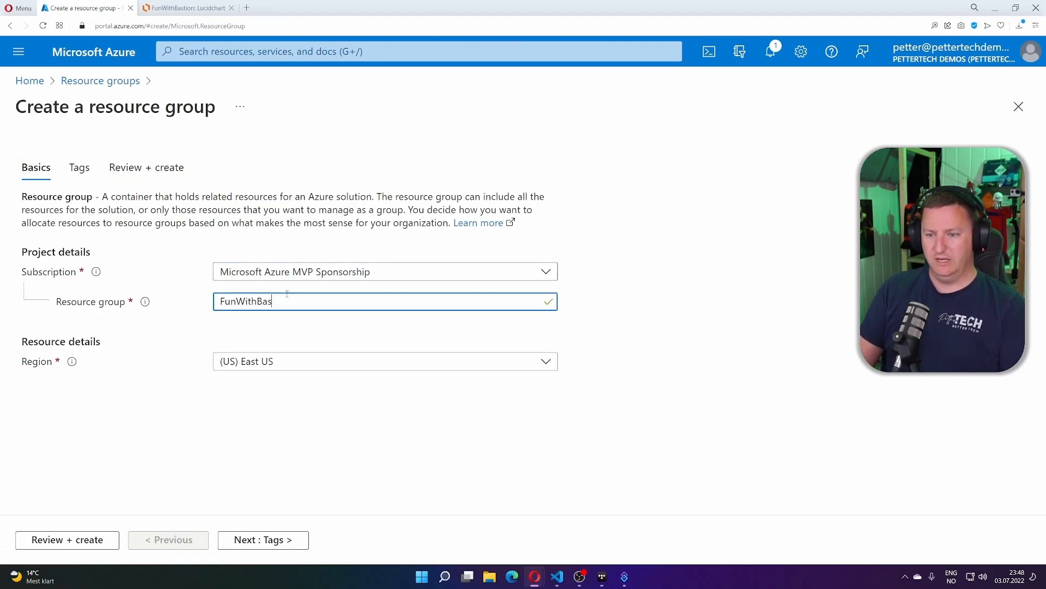
{"action": "left_click", "coordinate": [354, 364]}
{"action": "type", "text": "norway"}
{"action": "left_click", "coordinate": [284, 303]}
{"action": "left_click", "coordinate": [64, 541]}
{"action": "left_click", "coordinate": [63, 542]}
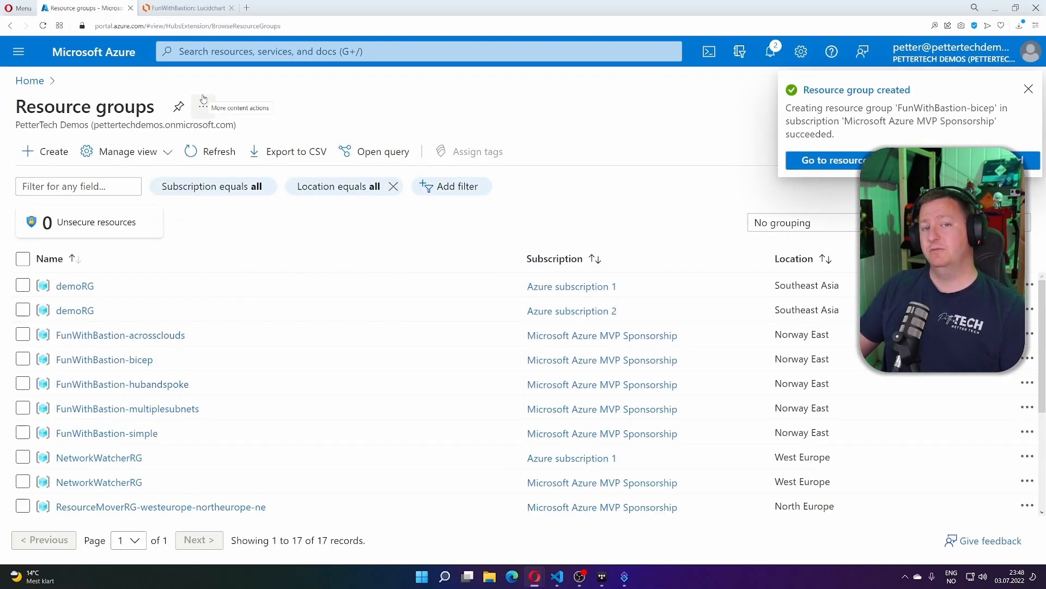
Look over main.bicep in Visual Studio Code, and view the FunWithBastion-Bicep architecture page of the Lucidchart diagram in the browser
{"action": "left_click", "coordinate": [557, 576]}
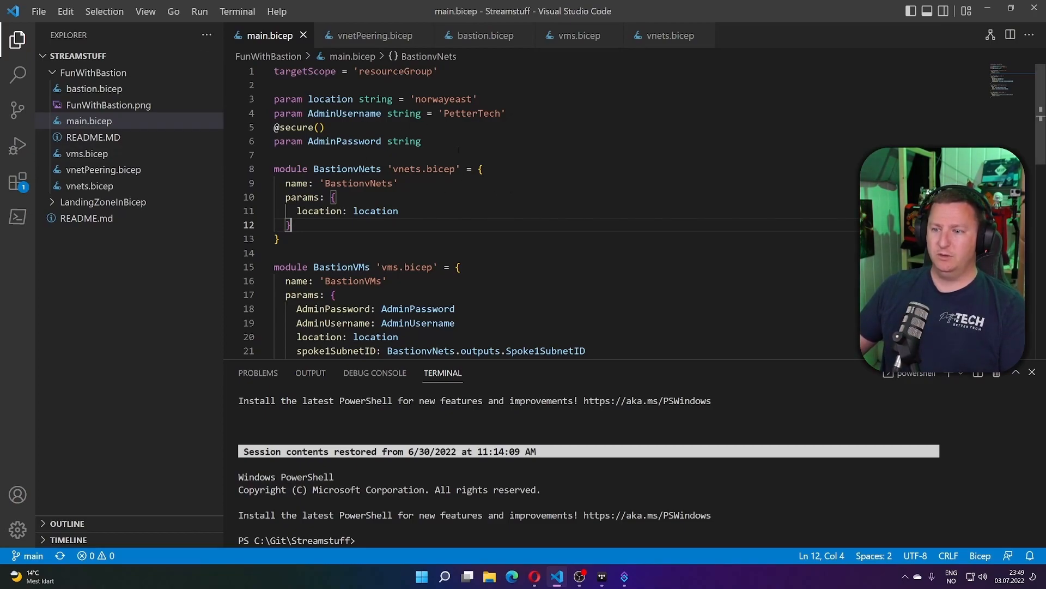
{"action": "scroll", "coordinate": [460, 150], "scroll_direction": "down", "scroll_amount": 1}
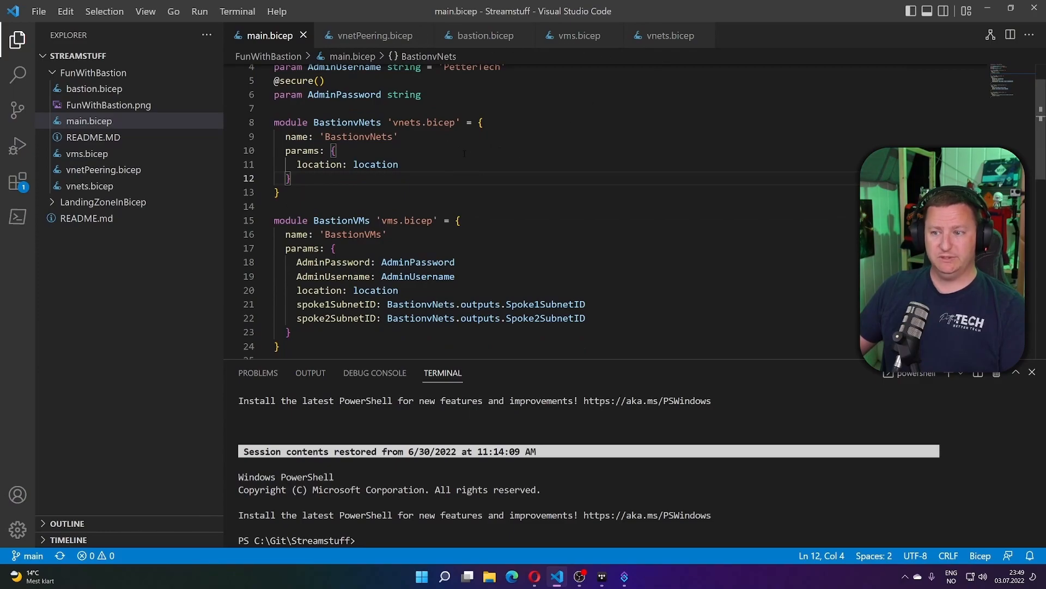
{"action": "mouse_move", "coordinate": [537, 581]}
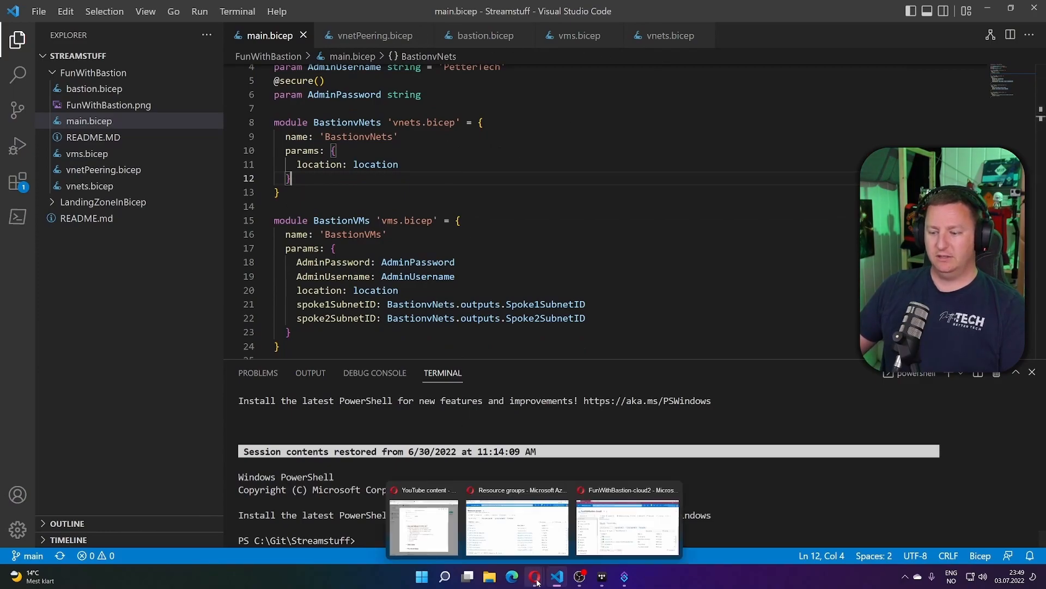
{"action": "left_click", "coordinate": [517, 526]}
{"action": "left_click", "coordinate": [182, 10]}
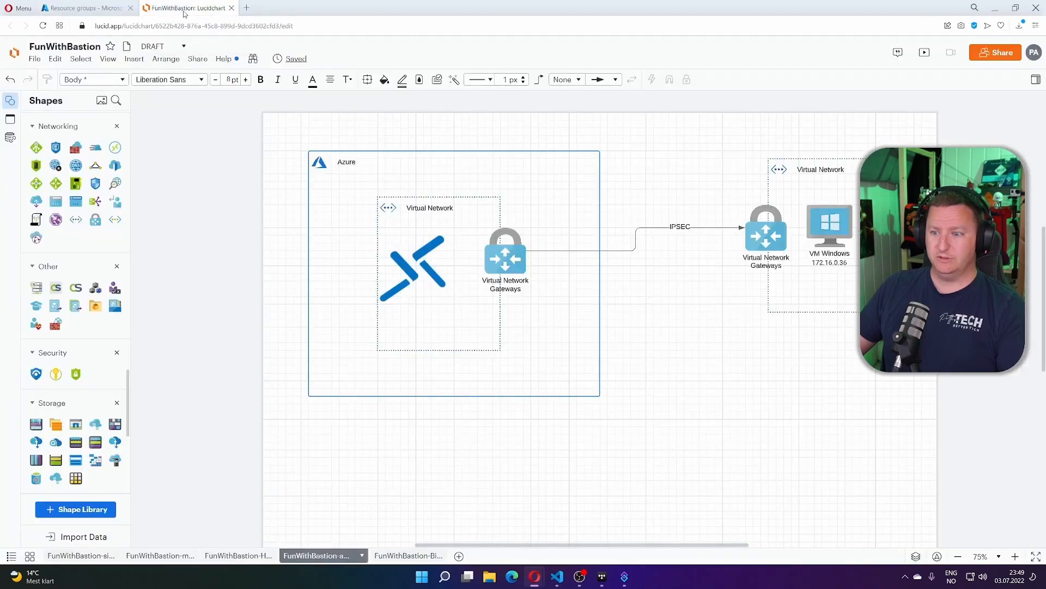
{"action": "left_click", "coordinate": [404, 555]}
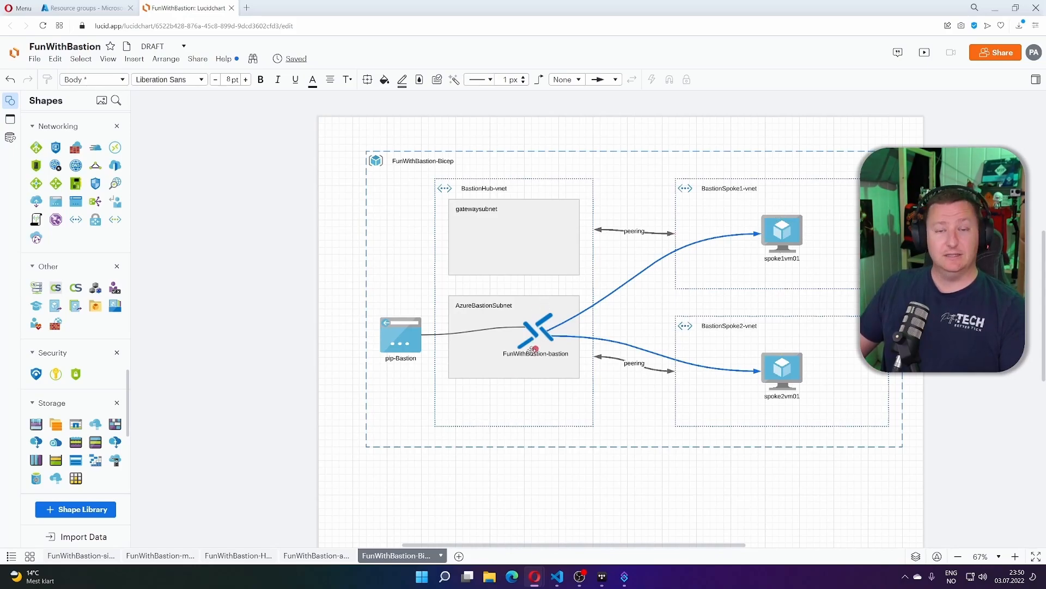
Return to Visual Studio Code and review main.bicep's parameters and its network, VM, peering and Bastion host modules
{"action": "key", "text": "alt+Tab"}
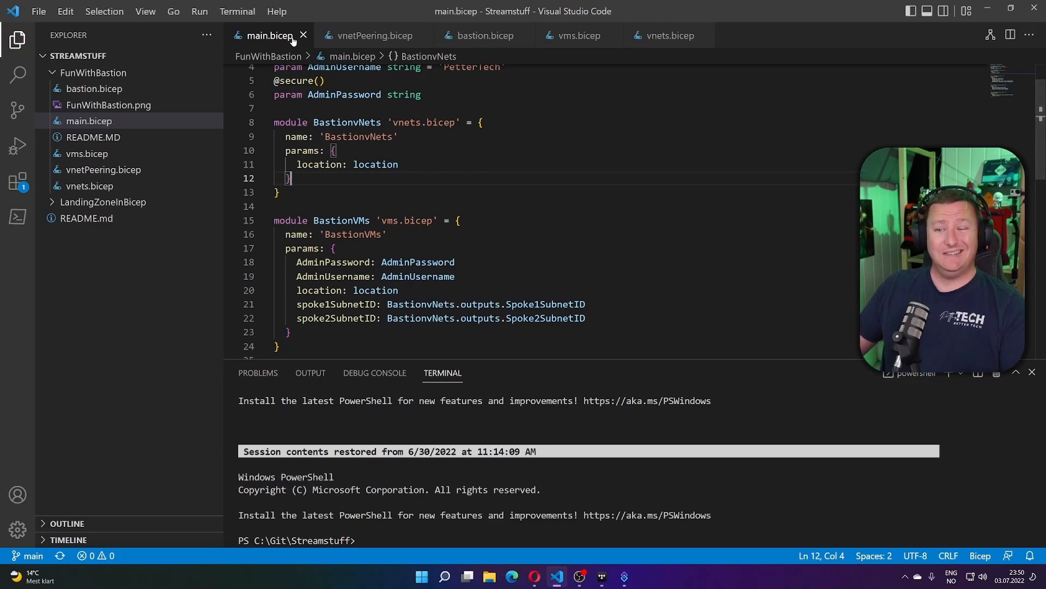
{"action": "scroll", "coordinate": [539, 212], "scroll_direction": "up", "scroll_amount": 1}
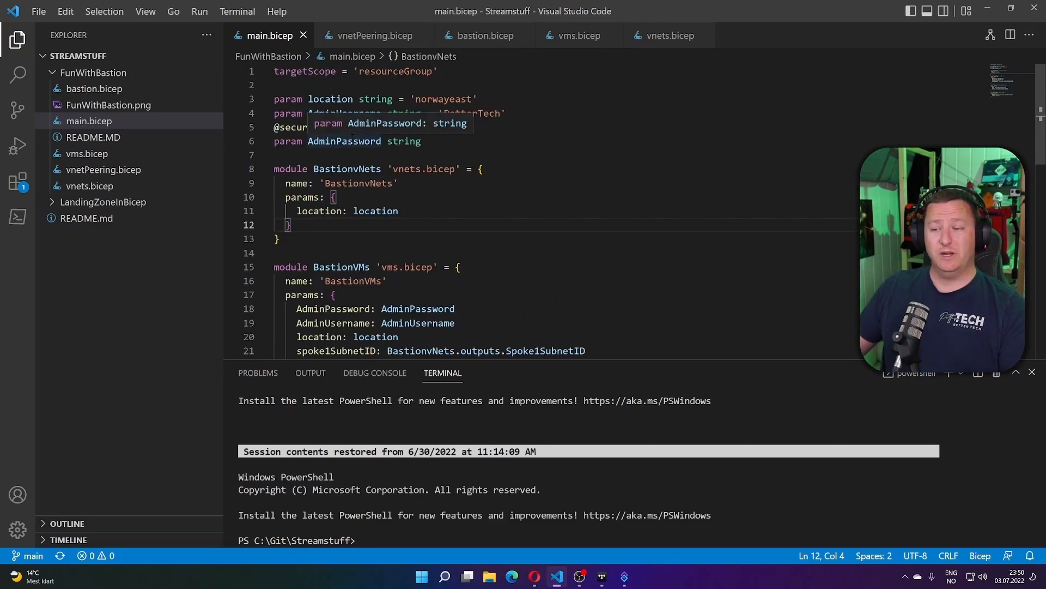
{"action": "left_click", "coordinate": [454, 145]}
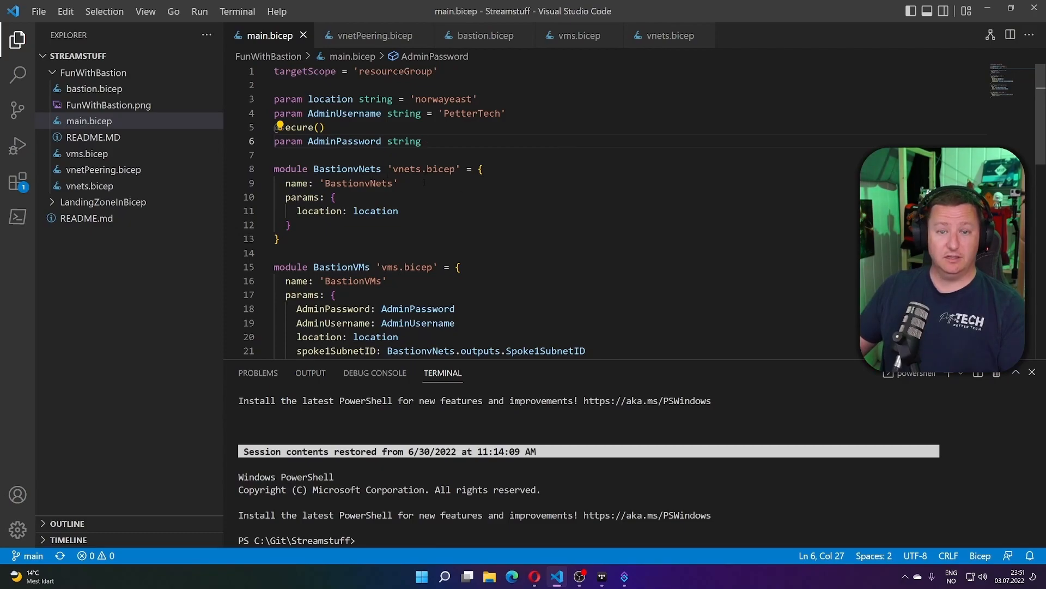
{"action": "scroll", "coordinate": [467, 201], "scroll_direction": "down", "scroll_amount": 2}
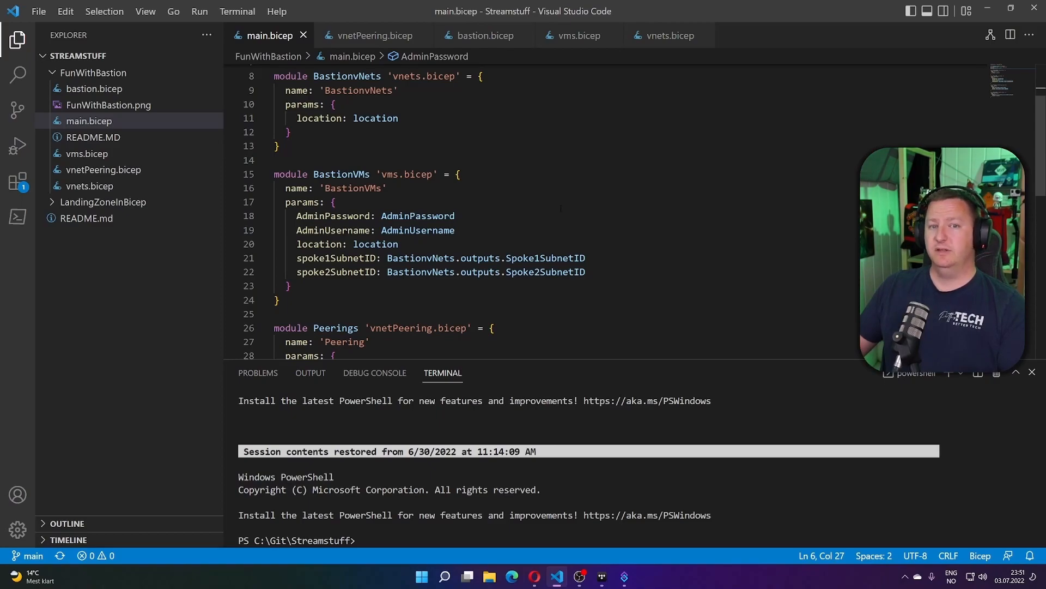
{"action": "scroll", "coordinate": [561, 208], "scroll_direction": "down", "scroll_amount": 3}
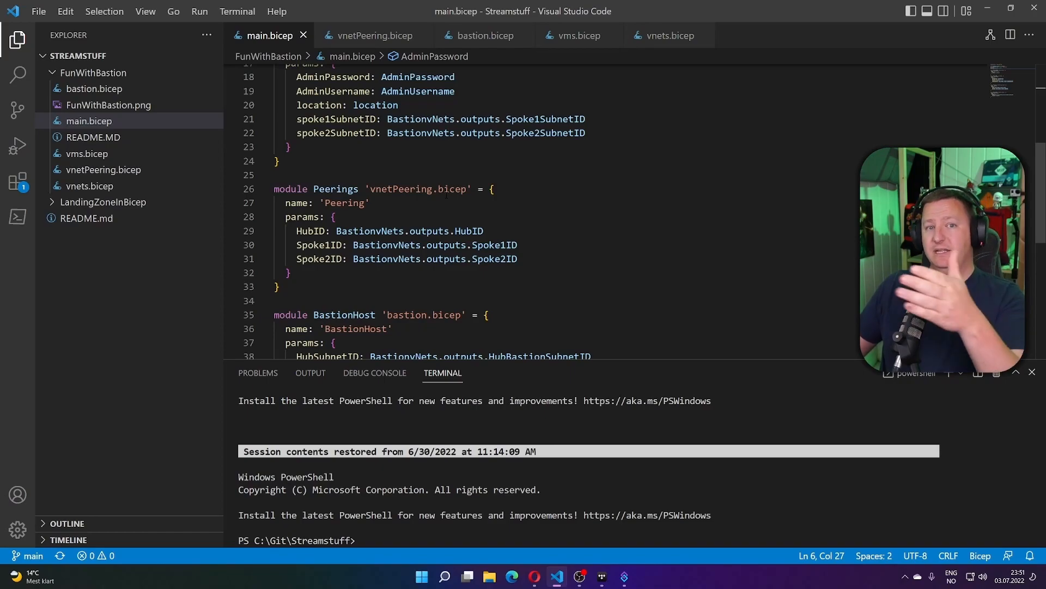
{"action": "scroll", "coordinate": [414, 190], "scroll_direction": "down", "scroll_amount": 3}
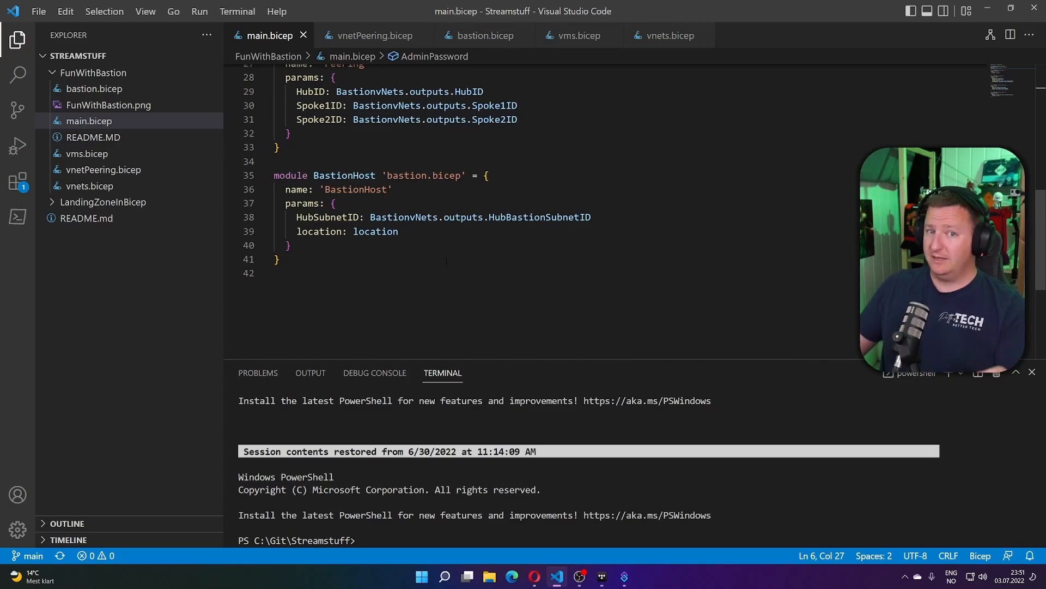
Open bastion.bicep and examine its public IP address and Bastion host resource definitions
{"action": "left_click", "coordinate": [89, 90]}
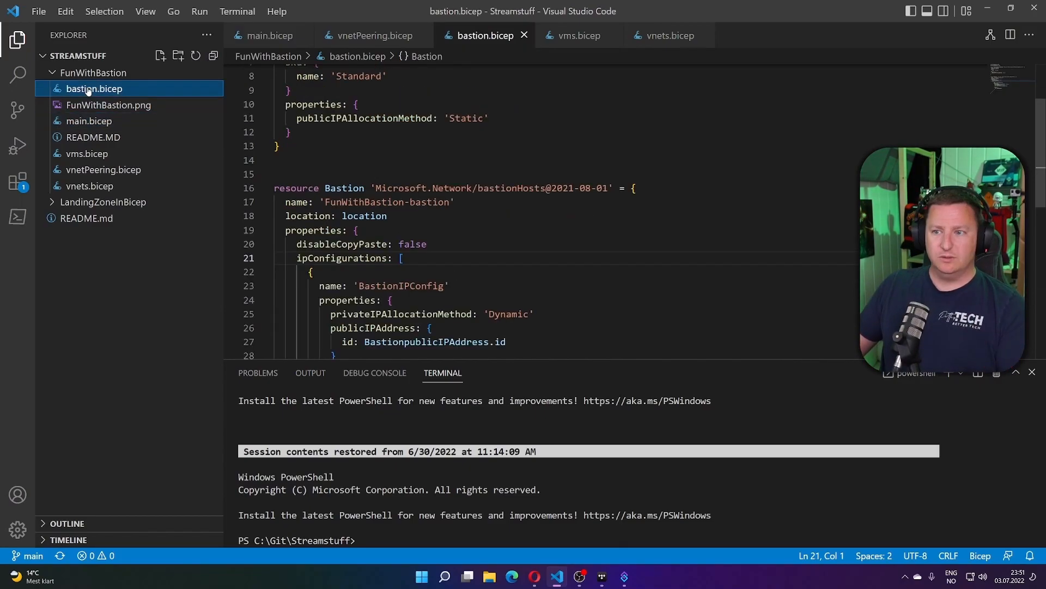
{"action": "scroll", "coordinate": [491, 187], "scroll_direction": "up", "scroll_amount": 2}
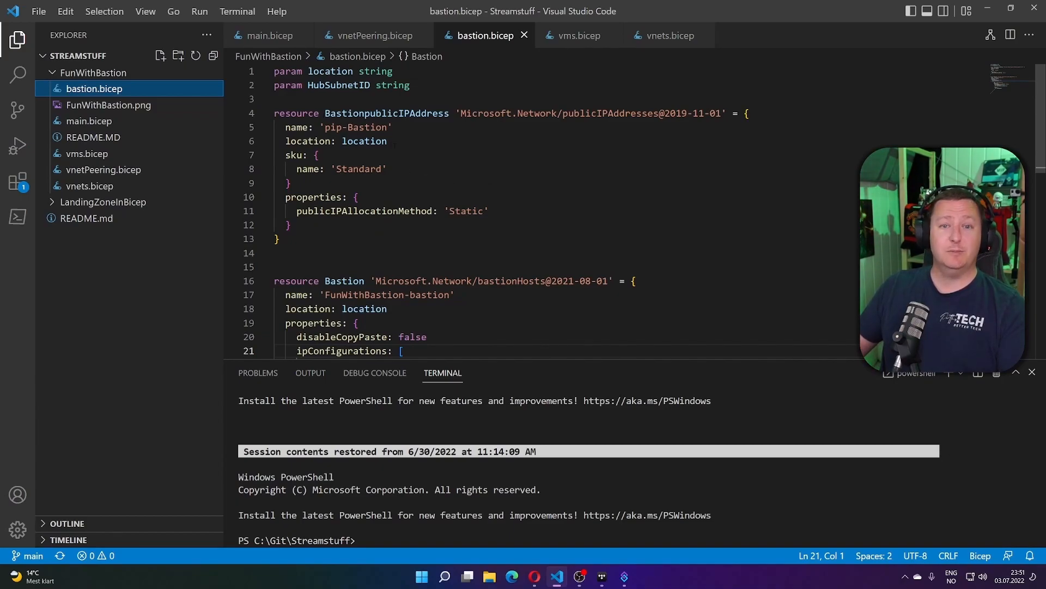
{"action": "mouse_move", "coordinate": [424, 213]}
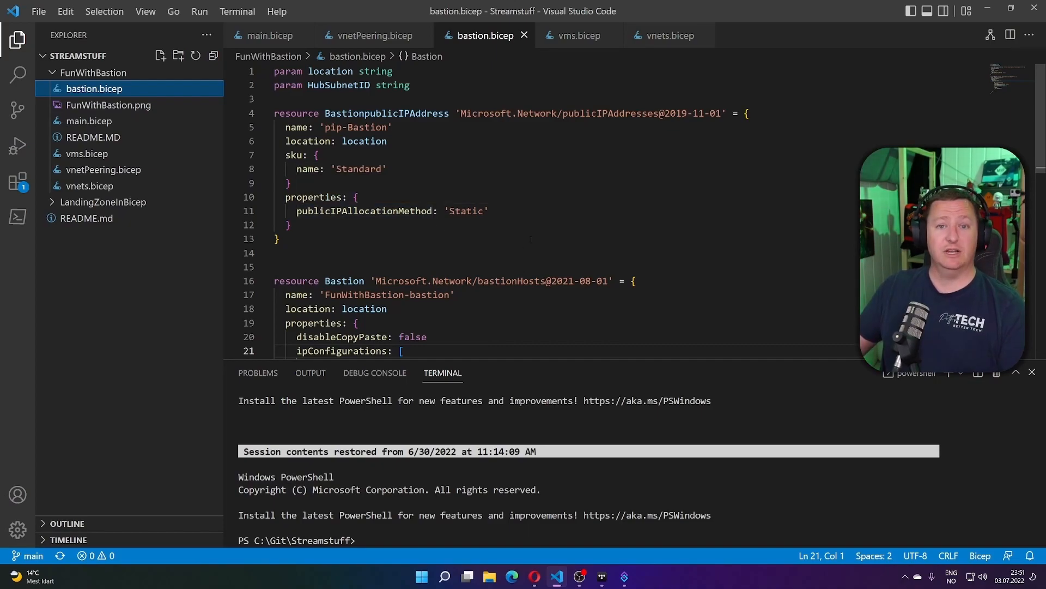
{"action": "scroll", "coordinate": [531, 238], "scroll_direction": "down", "scroll_amount": 2}
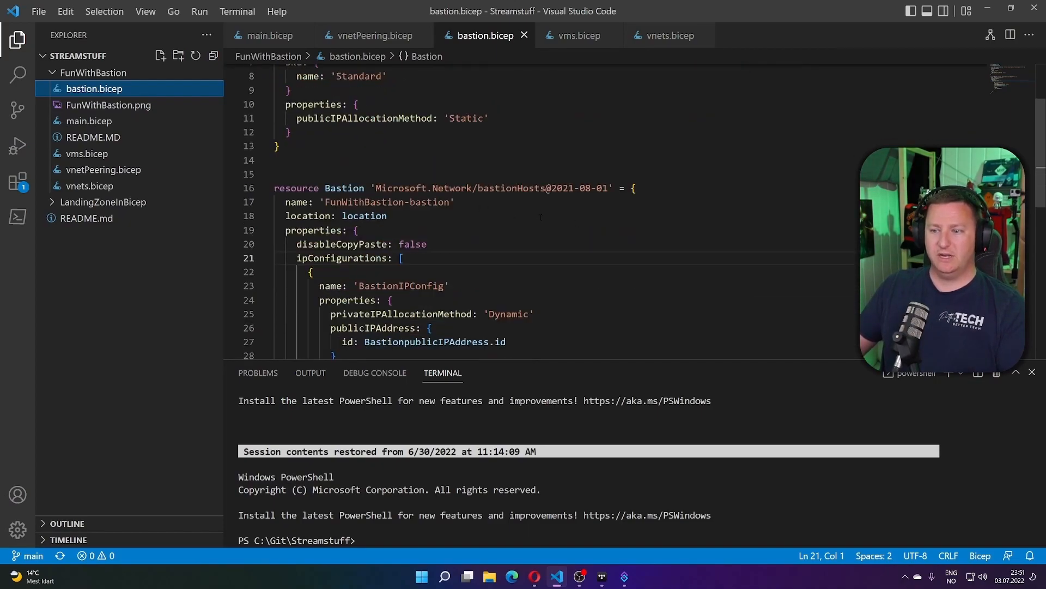
{"action": "scroll", "coordinate": [531, 239], "scroll_direction": "down", "scroll_amount": 1}
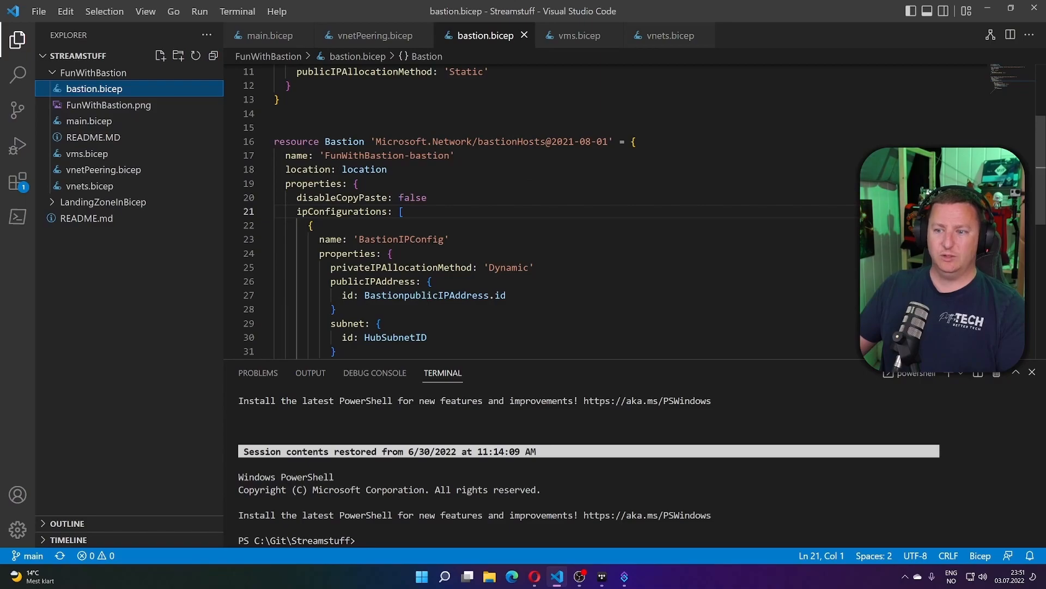
{"action": "scroll", "coordinate": [427, 188], "scroll_direction": "up", "scroll_amount": 3}
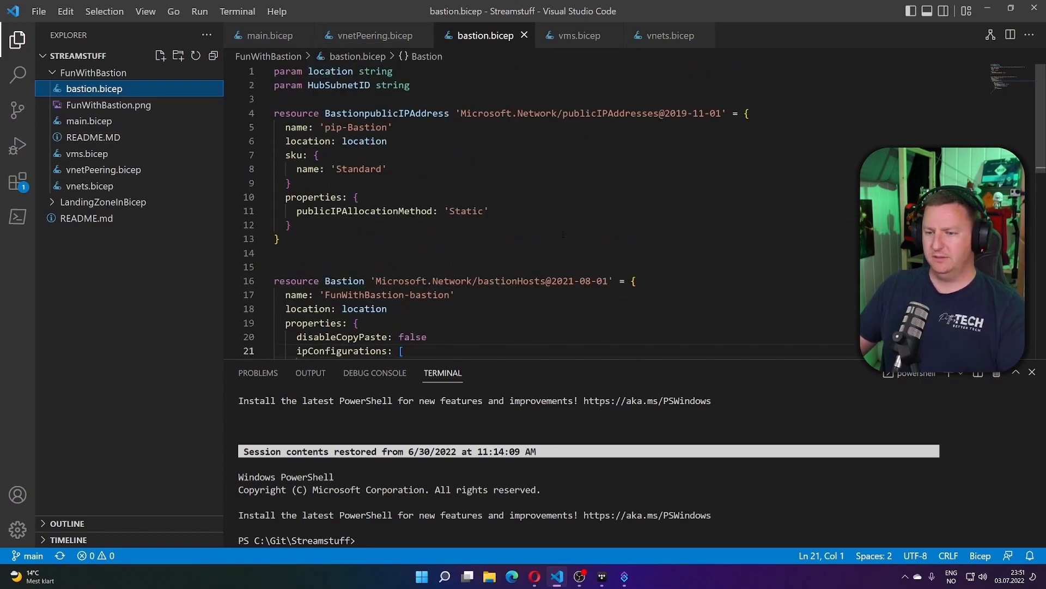
{"action": "scroll", "coordinate": [563, 234], "scroll_direction": "down", "scroll_amount": 4}
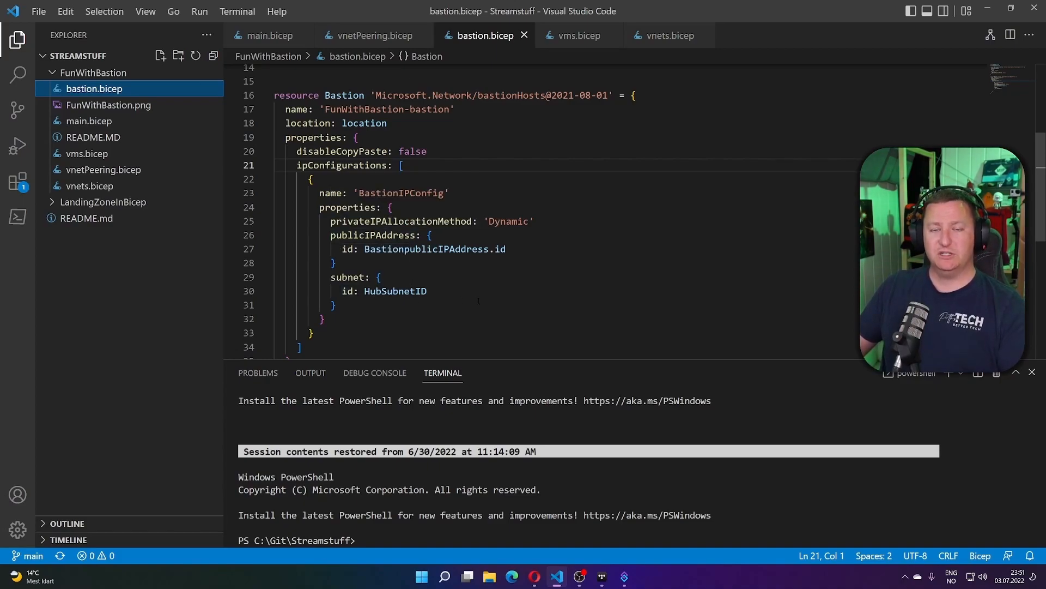
{"action": "scroll", "coordinate": [479, 300], "scroll_direction": "down", "scroll_amount": 3}
{"action": "scroll", "coordinate": [479, 301], "scroll_direction": "up", "scroll_amount": 1}
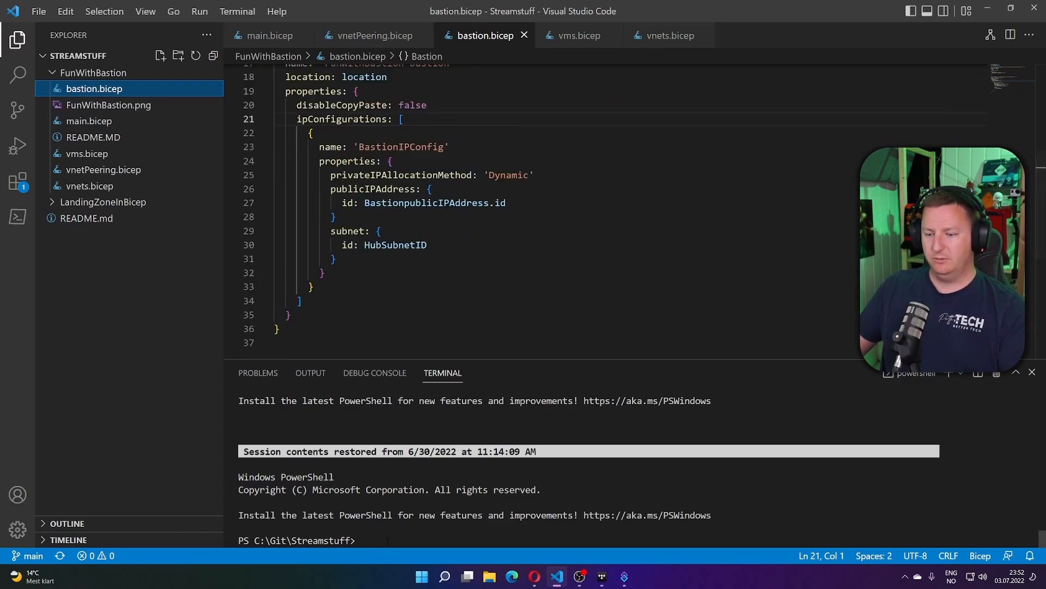
Change the terminal's working directory to the FunWithBastion folder
{"action": "left_click", "coordinate": [388, 541]}
{"action": "type", "text": "cd .\\F"}
{"action": "key", "text": "Tab"}
{"action": "key", "text": "Return"}
Write a New-AzResourceGroupDeployment command with name funwithBastion, resource group funwithbastion-bicep and template file .\main.bicep
{"action": "type", "text": "new-azre"}
{"action": "key", "text": "Tab"}
{"action": "type", "text": "groupdep"}
{"action": "key", "text": "Tab"}
{"action": "type", "text": "-Name fu"}
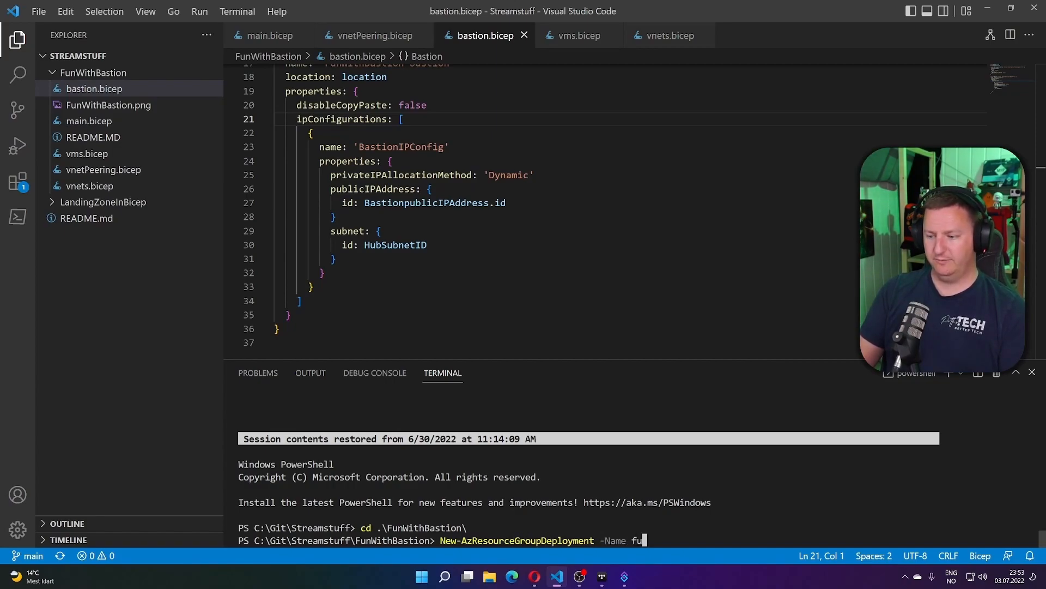
{"action": "type", "text": "nwithBastion -Resour"}
{"action": "key", "text": "Tab"}
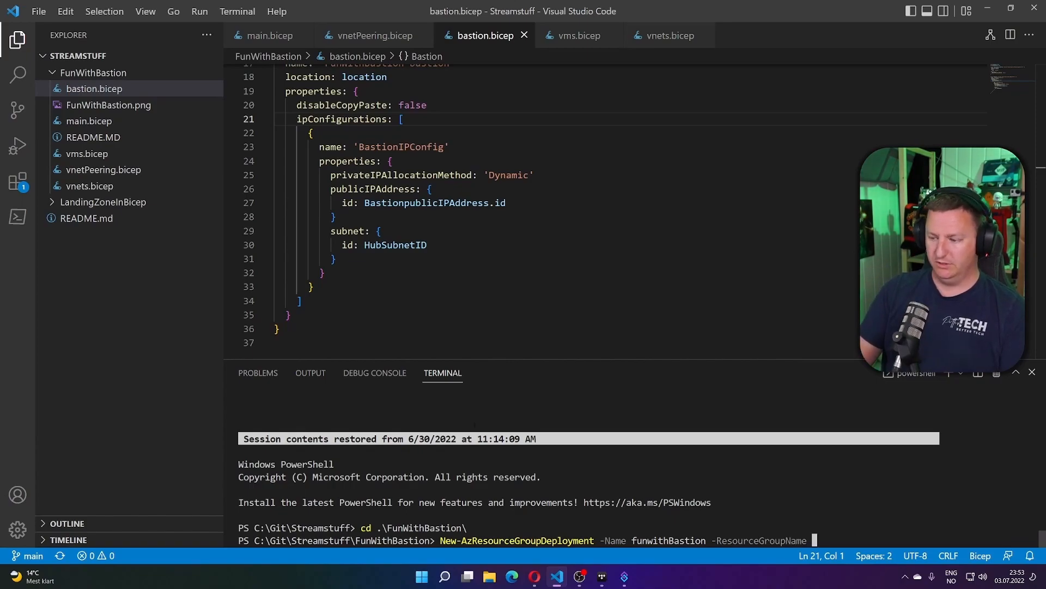
{"action": "type", "text": "funwithbastion-"}
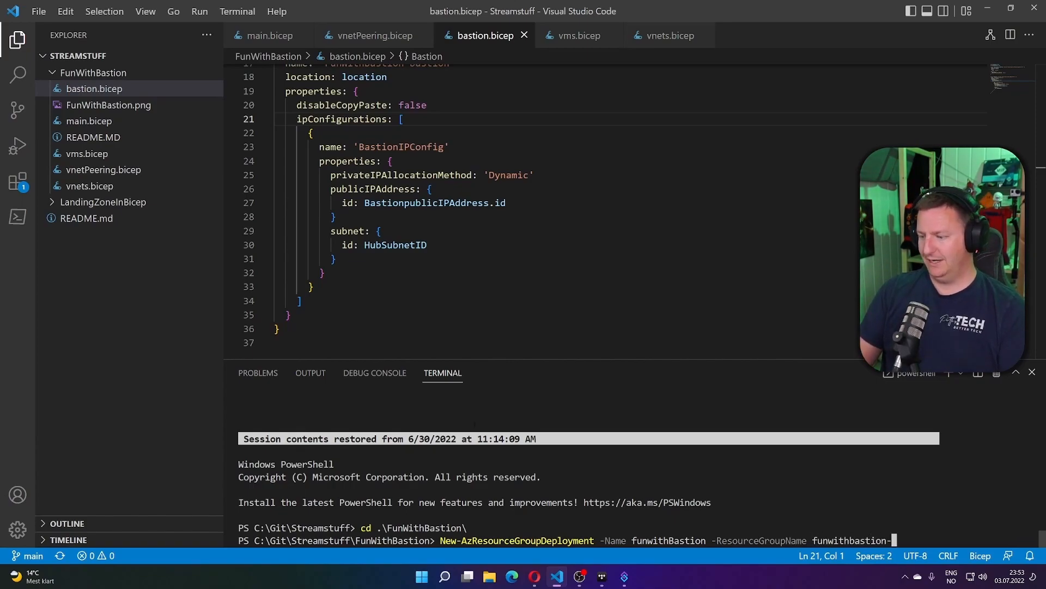
{"action": "type", "text": "bicep -TemplateParameterObject"}
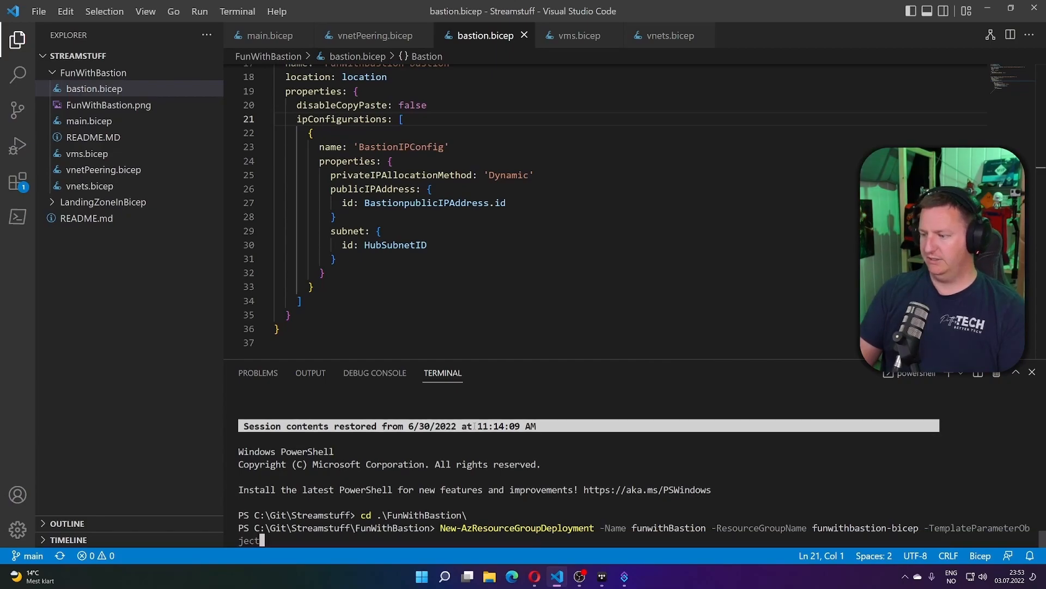
{"action": "key", "text": "Tab"}
{"action": "type", "text": ".\\ma"}
{"action": "key", "text": "Tab"}
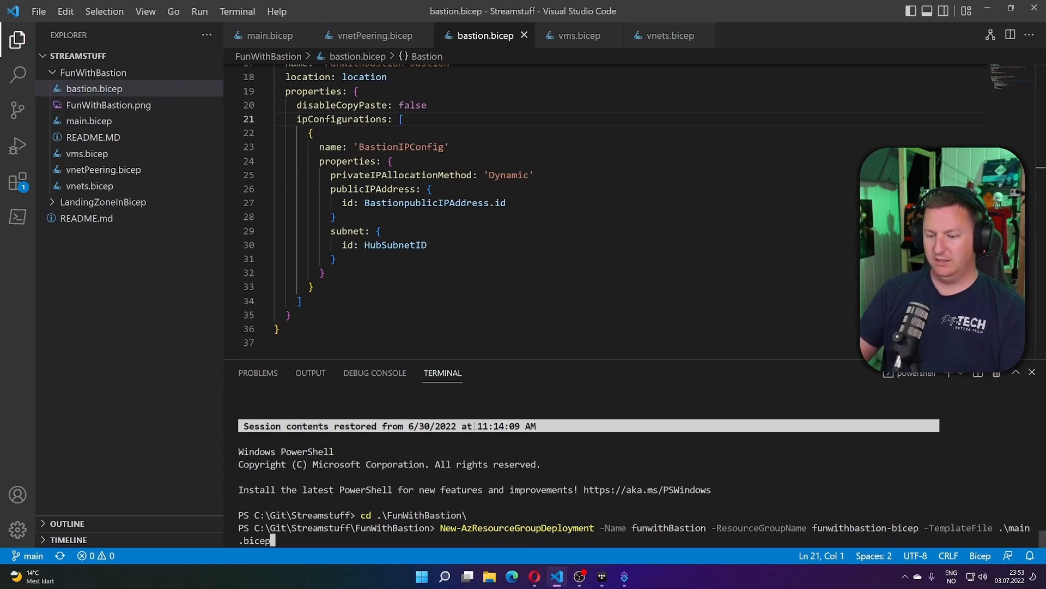
Run the deployment command and supply the AdminPassword parameter with the administrator password
{"action": "key", "text": "Return"}
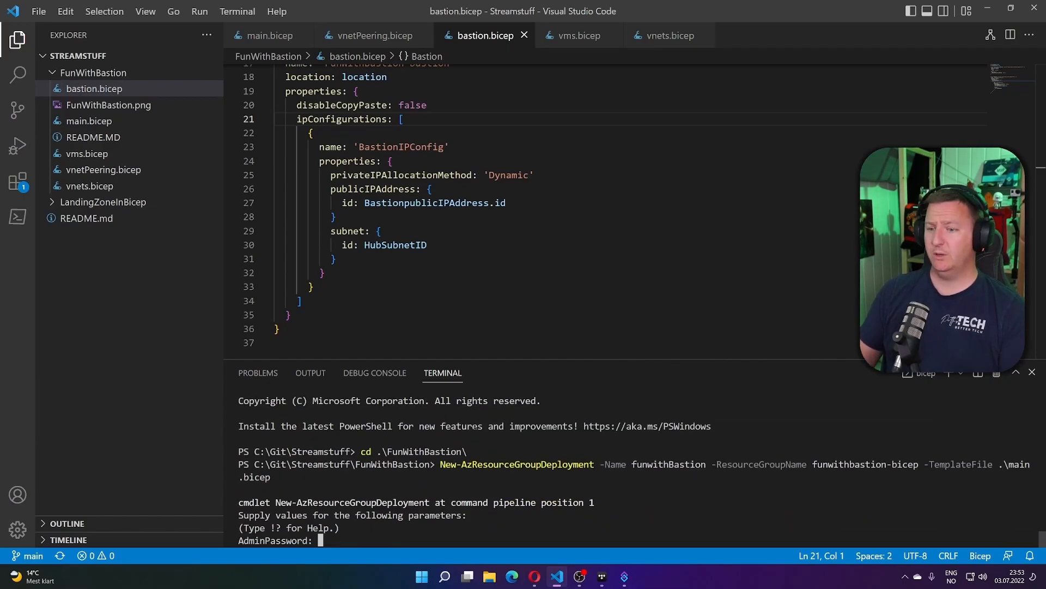
{"action": "type", "text": "****************"}
{"action": "key", "text": "Return"}
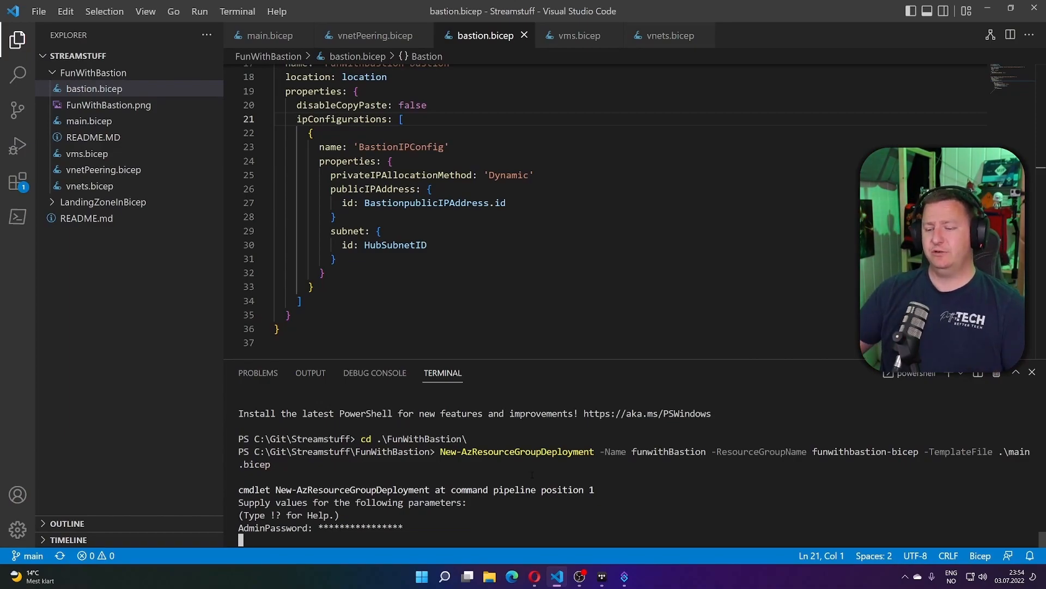
Check the funwithBastion deployment's details under the FunWithBastion-bicep resource group in the Azure portal, and return to Visual Studio Code
{"action": "left_click", "coordinate": [537, 579]}
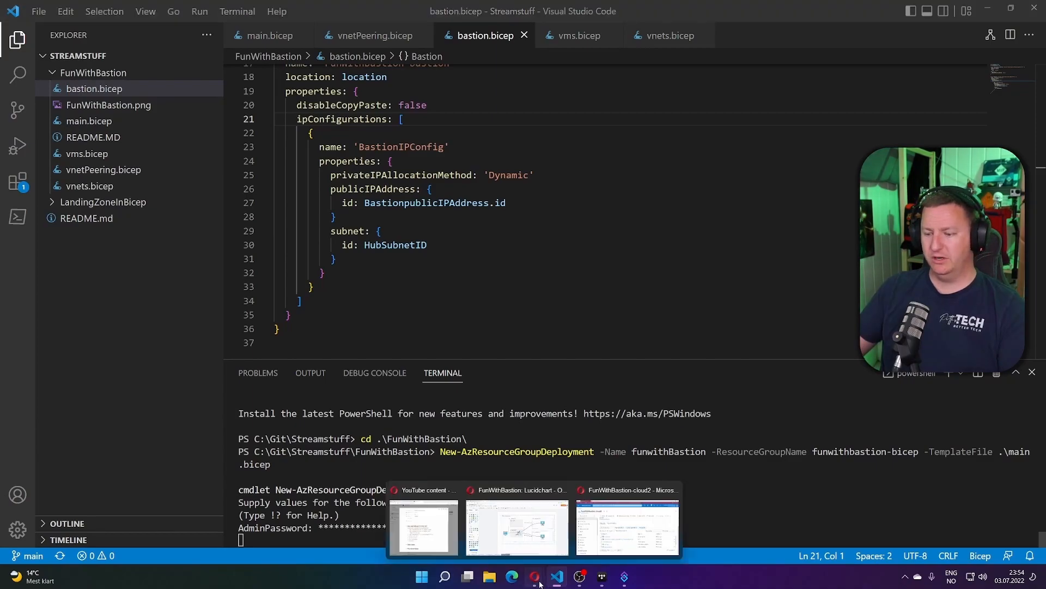
{"action": "left_click", "coordinate": [518, 530]}
{"action": "left_click", "coordinate": [108, 10]}
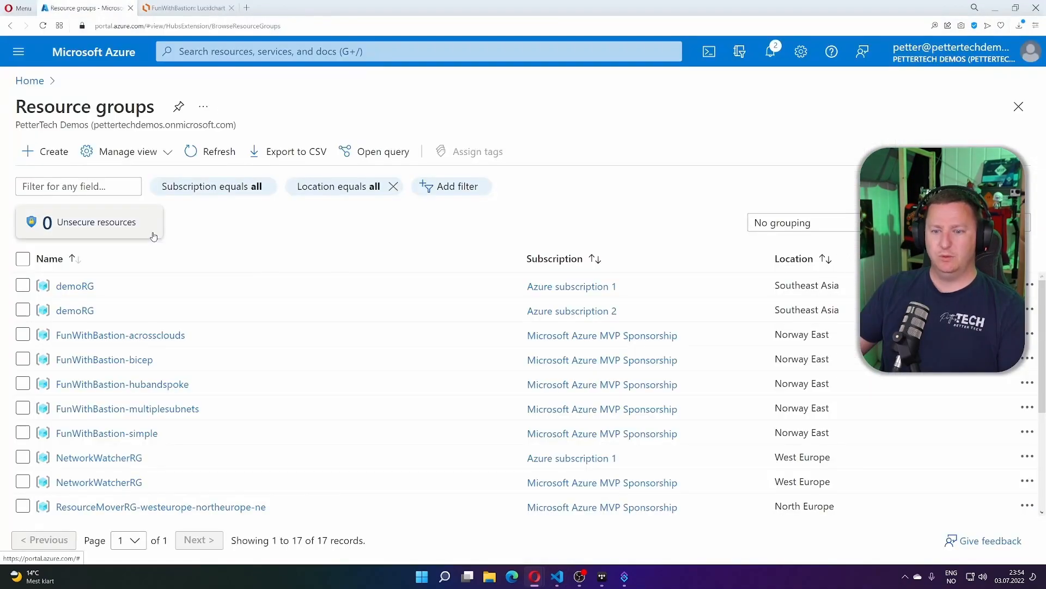
{"action": "left_click", "coordinate": [108, 360]}
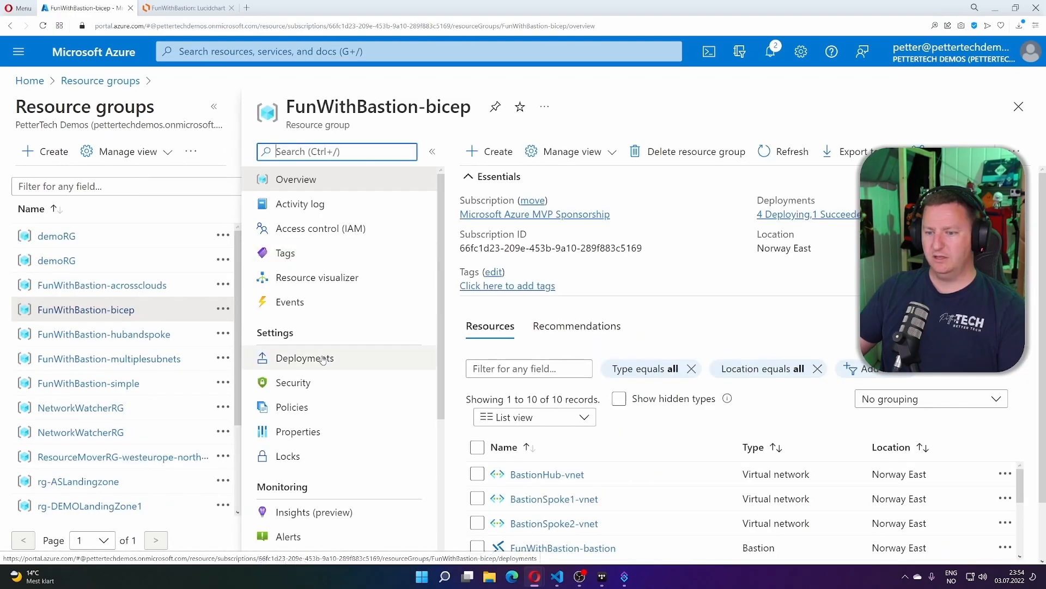
{"action": "left_click", "coordinate": [305, 358]}
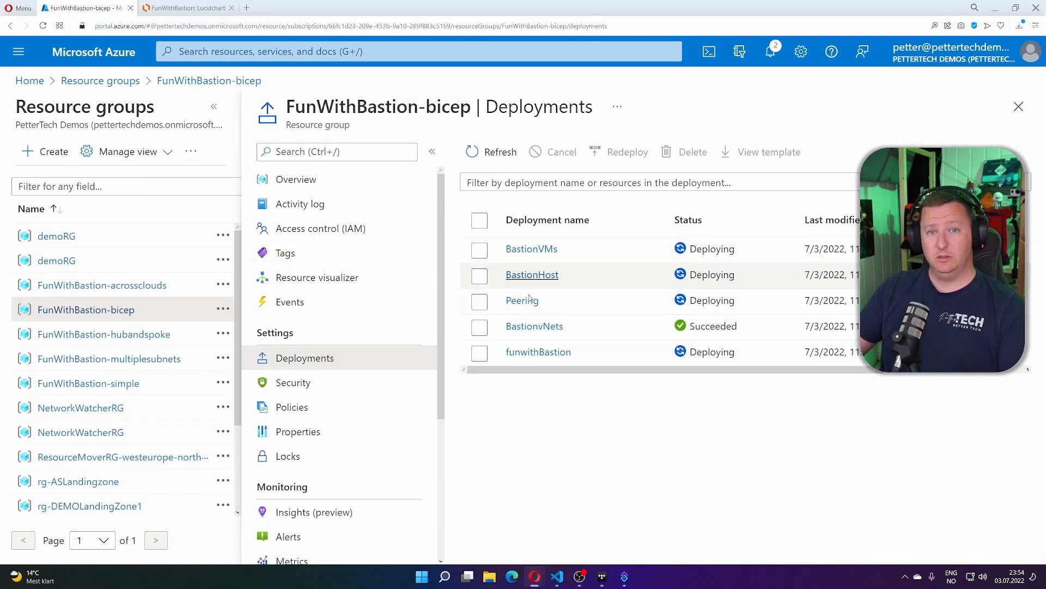
{"action": "left_click", "coordinate": [540, 353]}
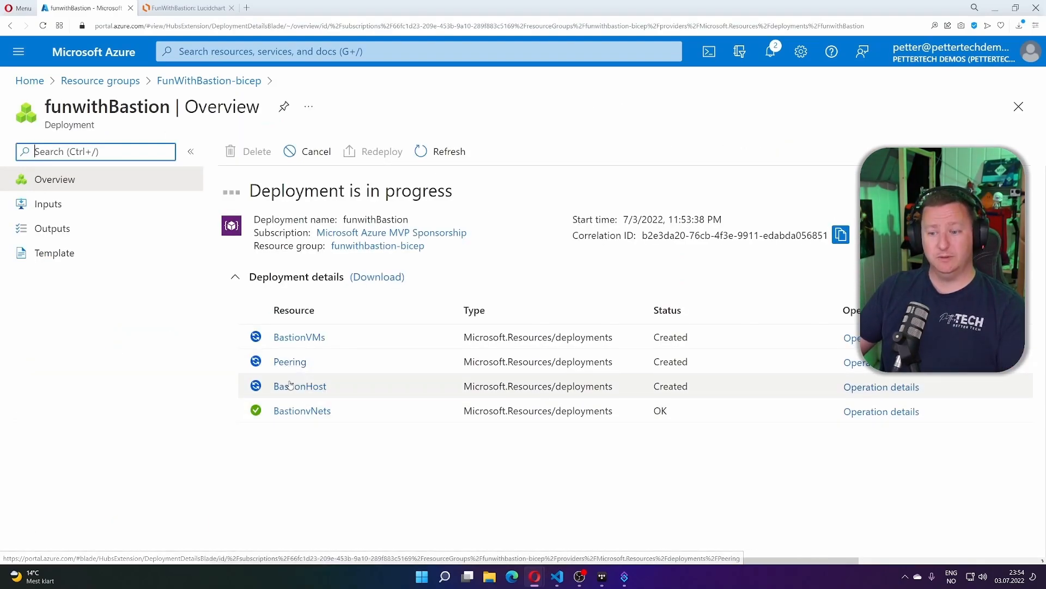
{"action": "left_click", "coordinate": [560, 577]}
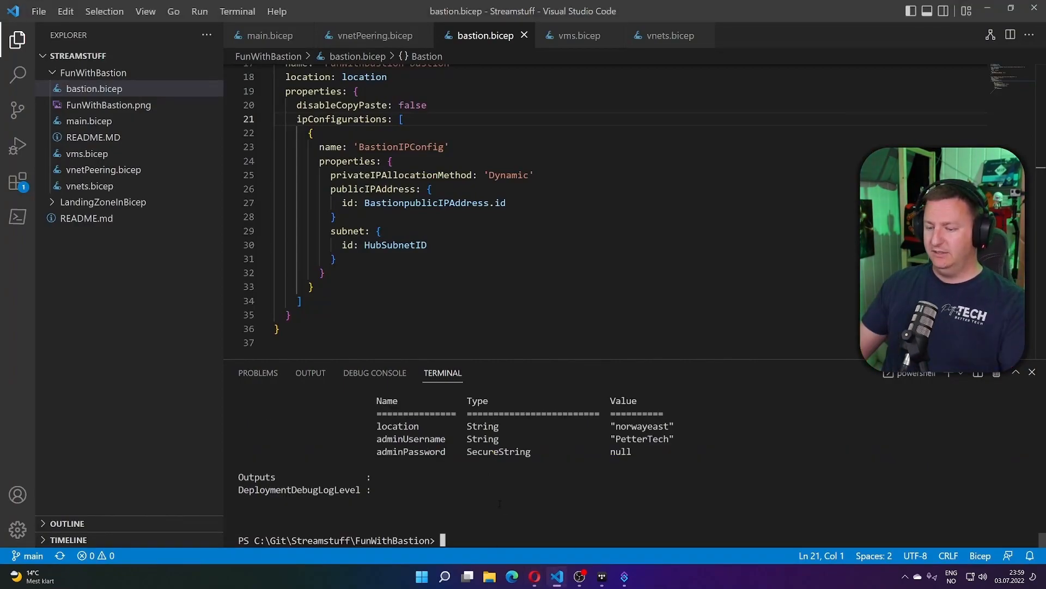
Compare the Lucidchart network diagram with the resources listed in the FunWithBastion-bicep resource group in the Azure portal
{"action": "mouse_move", "coordinate": [538, 579]}
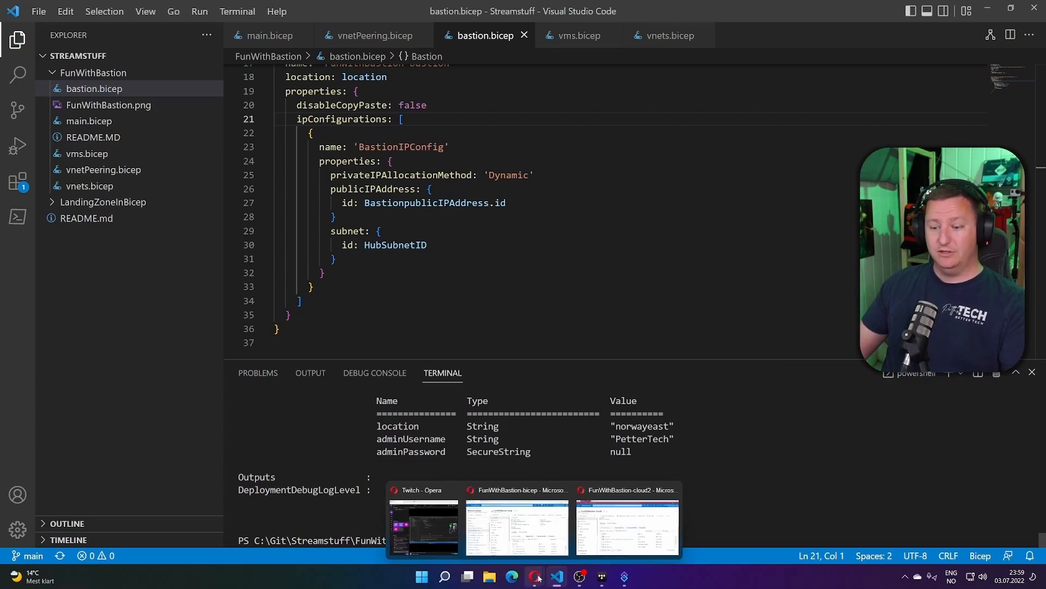
{"action": "left_click", "coordinate": [535, 545]}
{"action": "left_click", "coordinate": [186, 8]}
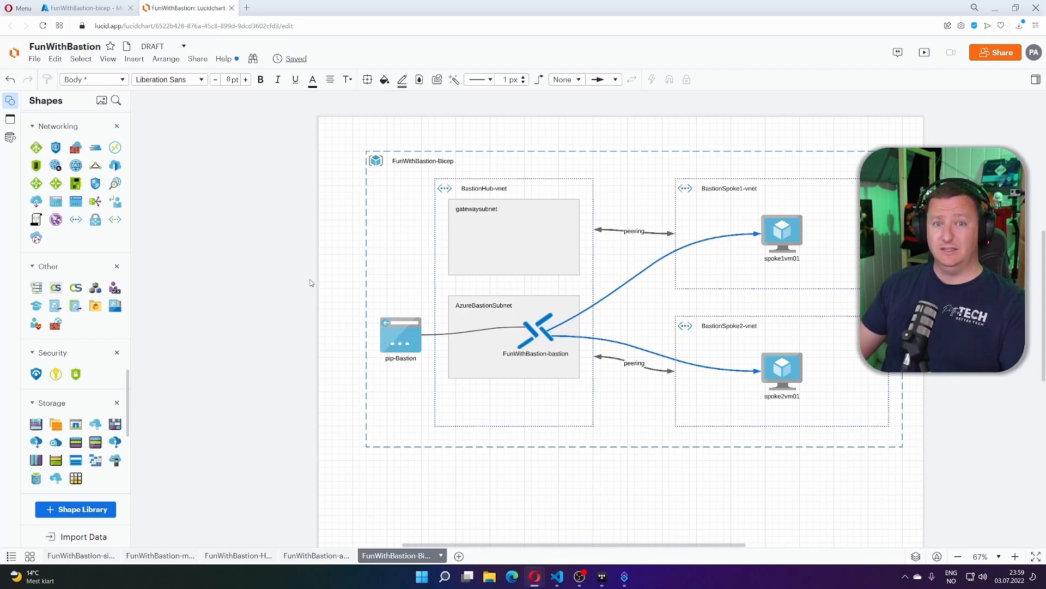
{"action": "left_click", "coordinate": [77, 7]}
{"action": "scroll", "coordinate": [727, 476], "scroll_direction": "down", "scroll_amount": 1}
{"action": "scroll", "coordinate": [725, 512], "scroll_direction": "up", "scroll_amount": 1}
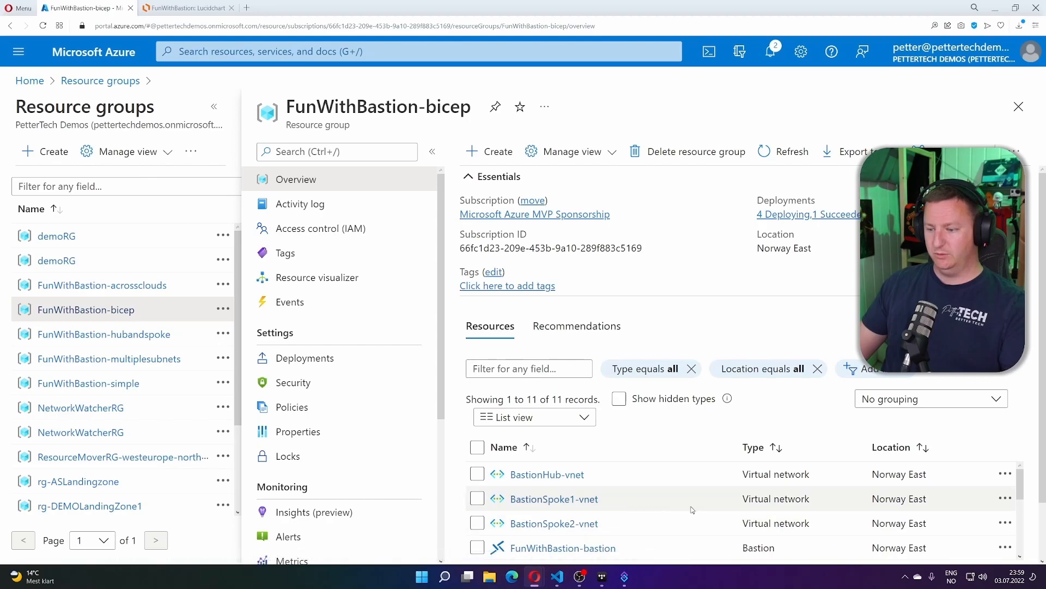
{"action": "scroll", "coordinate": [562, 506], "scroll_direction": "down", "scroll_amount": 2}
{"action": "scroll", "coordinate": [628, 500], "scroll_direction": "down", "scroll_amount": 2}
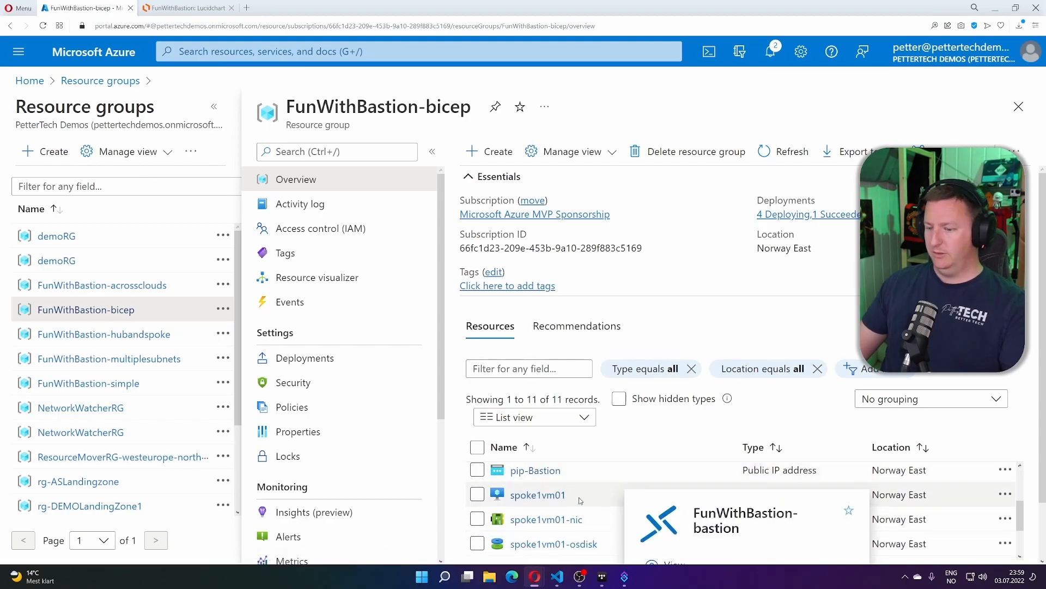
{"action": "scroll", "coordinate": [628, 509], "scroll_direction": "down", "scroll_amount": 2}
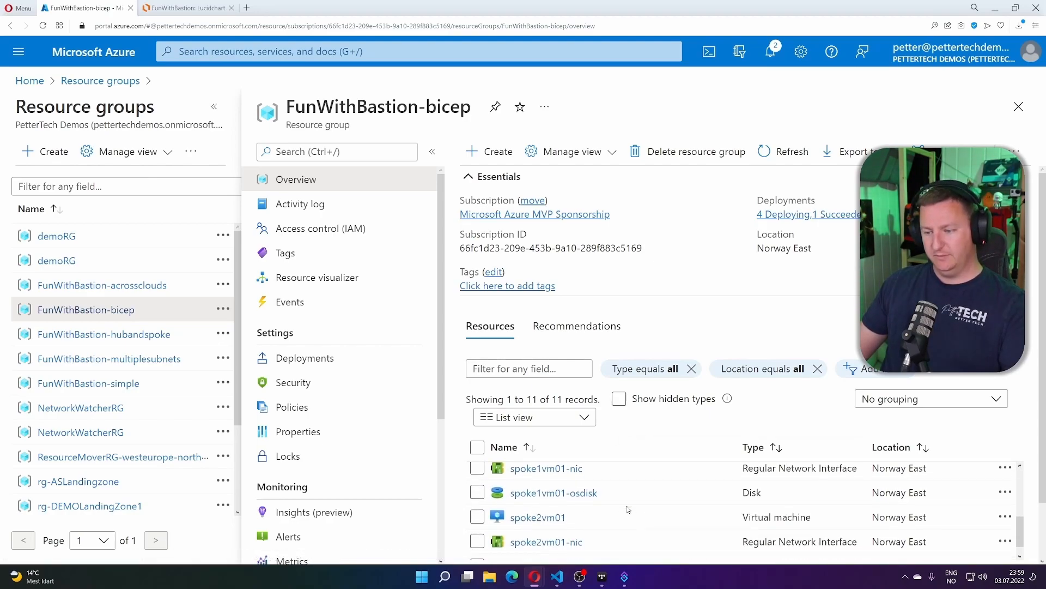
Open the spoke2vm01 virtual machine and connect to it through Bastion in a new browser tab
{"action": "left_click", "coordinate": [553, 518]}
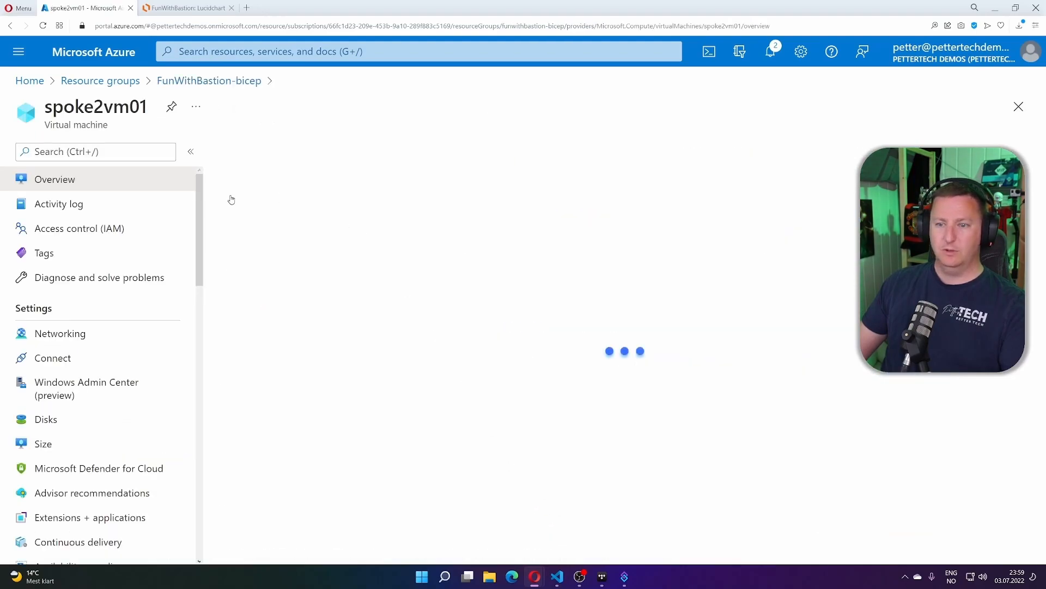
{"action": "left_click", "coordinate": [257, 153]}
{"action": "left_click", "coordinate": [251, 228]}
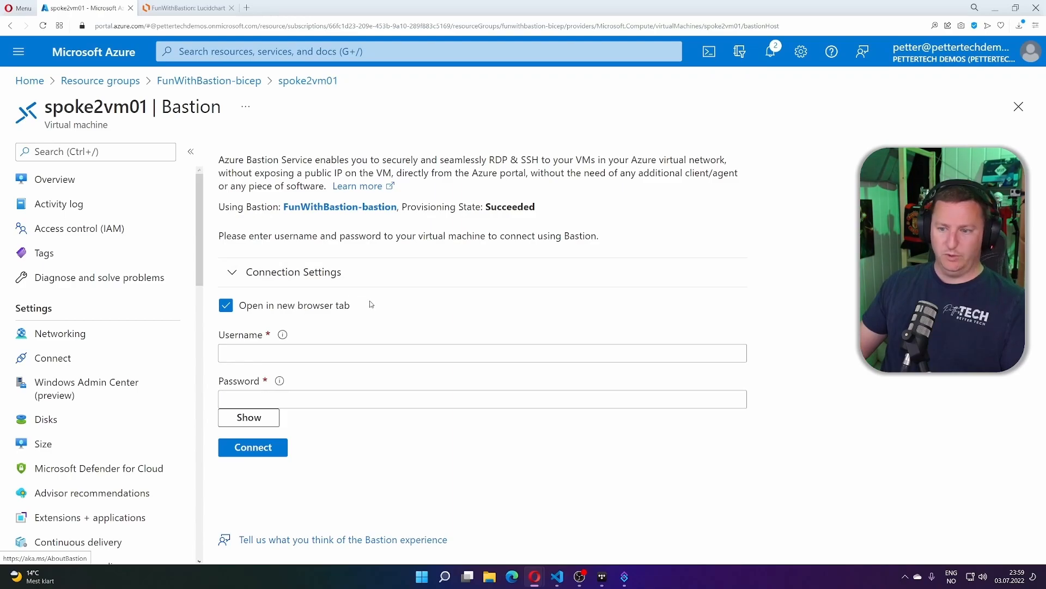
{"action": "left_click", "coordinate": [327, 353]}
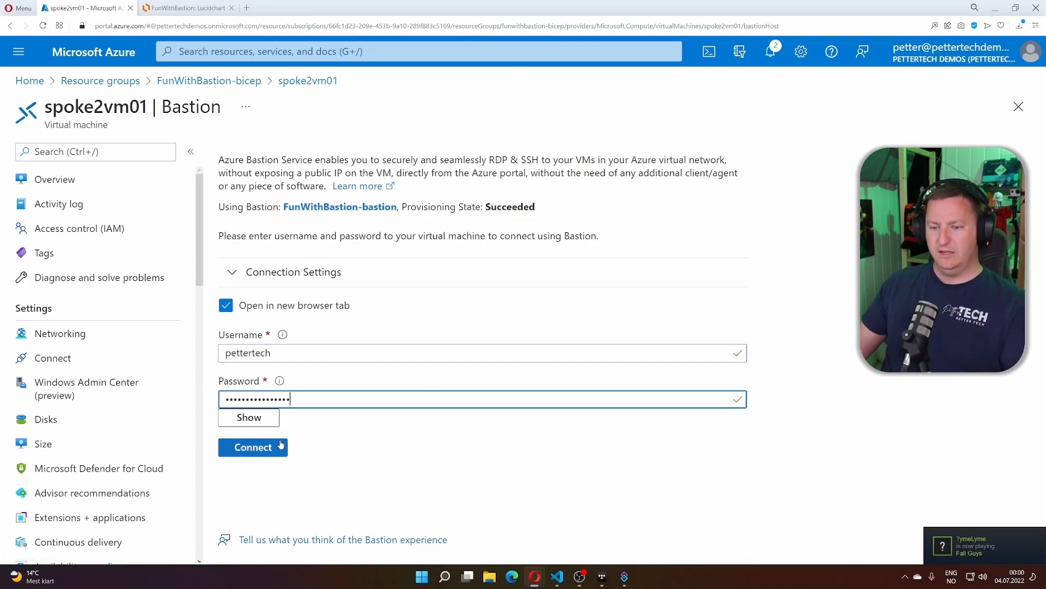
{"action": "left_click", "coordinate": [282, 444]}
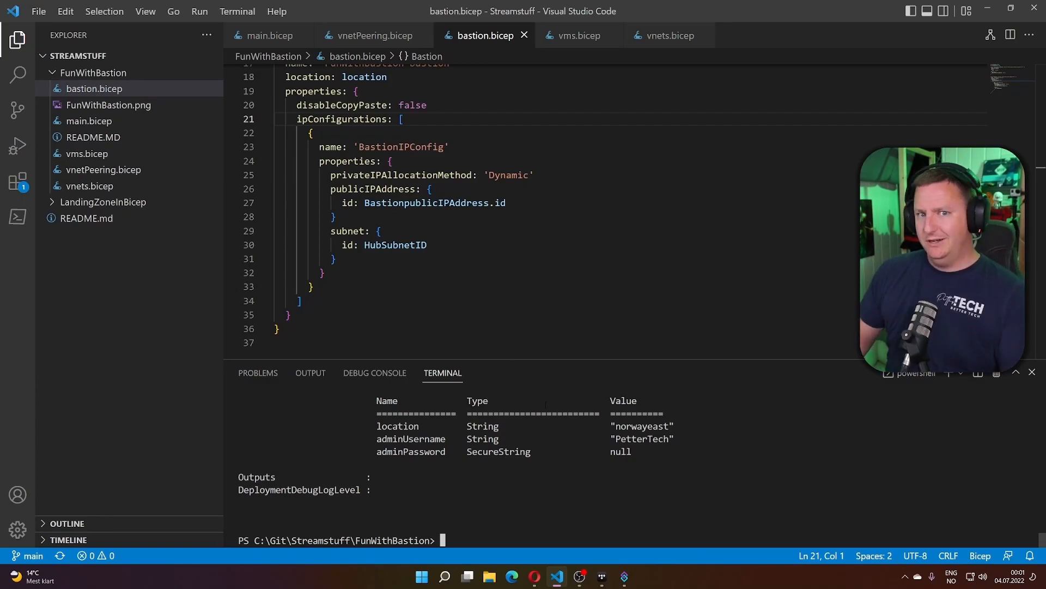
In the Azure portal, set the FunWithBastion-simple bastion's tier to Standard, enable native client support and apply the configuration
{"action": "left_click", "coordinate": [535, 576]}
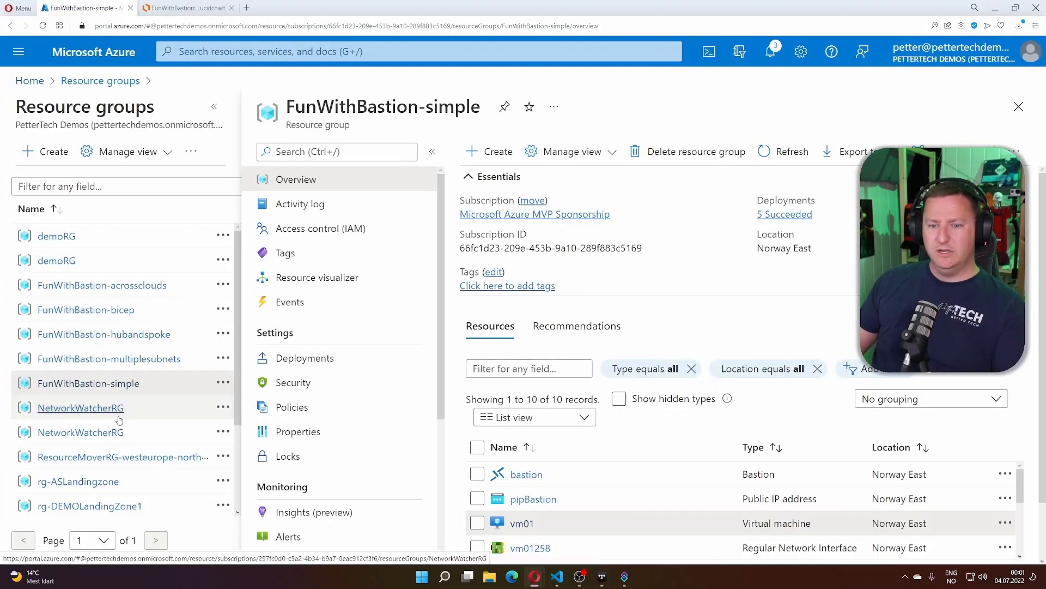
{"action": "key", "text": "ctrl+slash"}
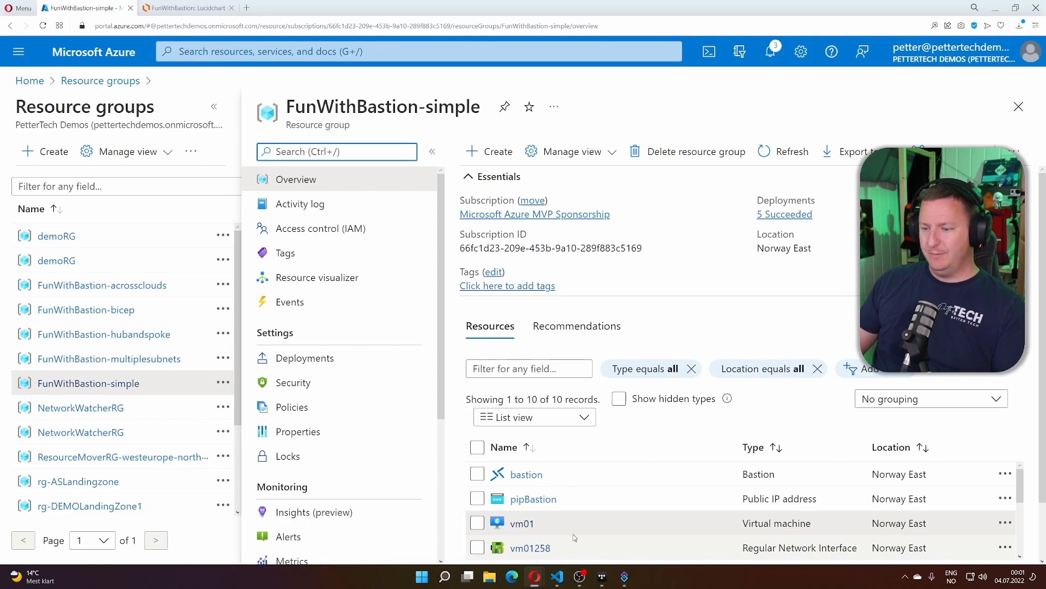
{"action": "left_click", "coordinate": [527, 475]}
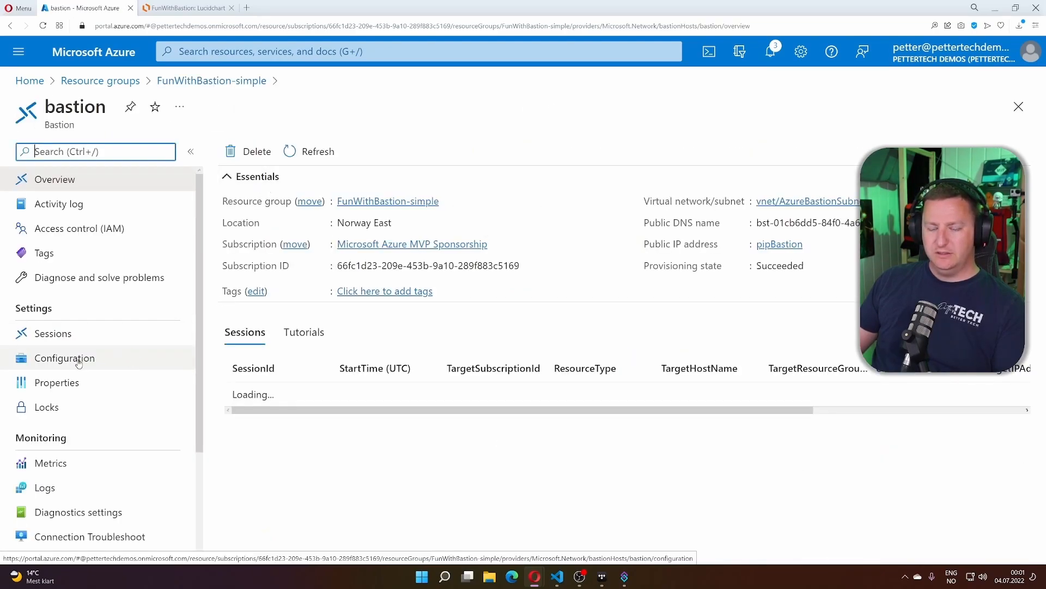
{"action": "left_click", "coordinate": [79, 360]}
{"action": "left_click", "coordinate": [304, 179]}
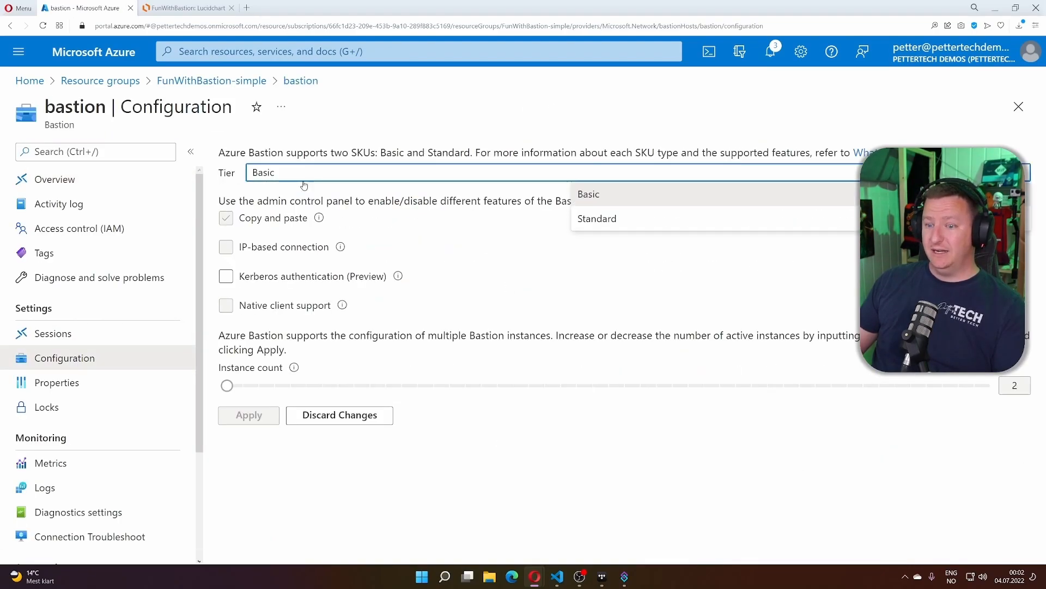
{"action": "left_click", "coordinate": [649, 219]}
{"action": "left_click", "coordinate": [267, 305]}
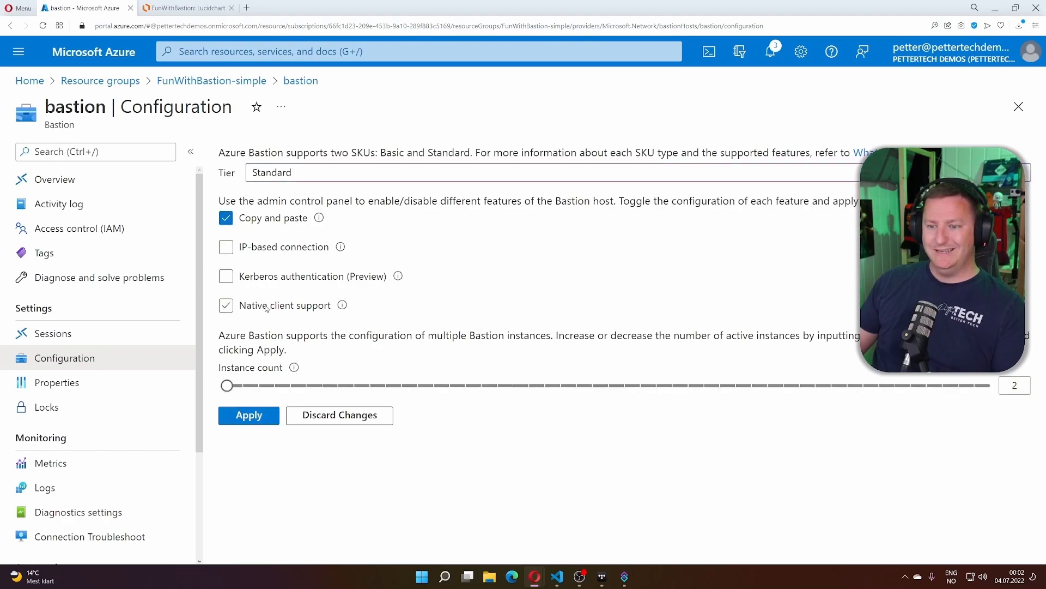
{"action": "left_click", "coordinate": [260, 420]}
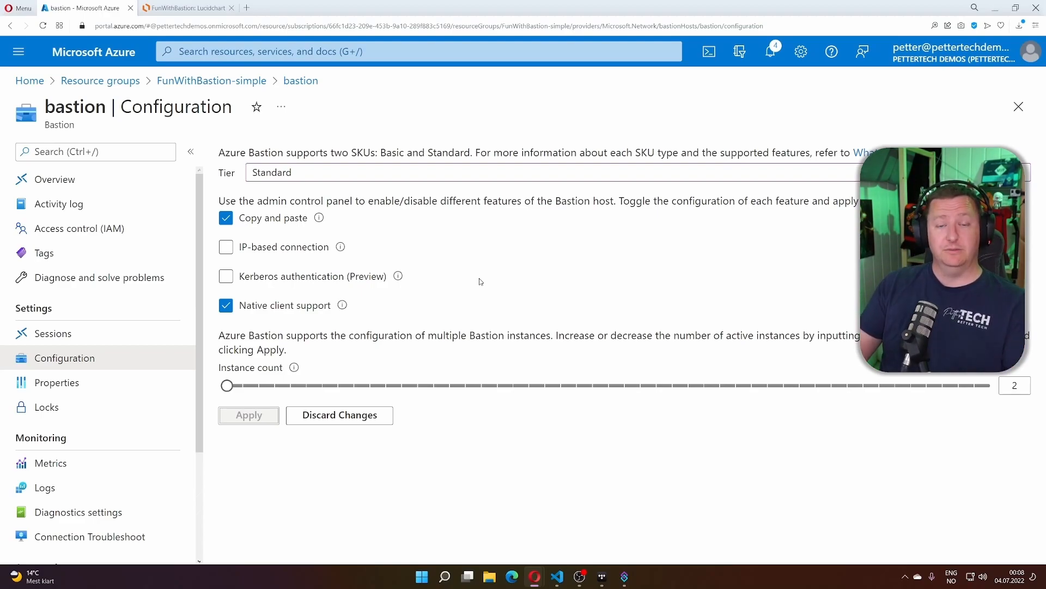
Open a Windows PowerShell terminal and sign in to Azure with az login, choosing the account in the browser
{"action": "right_click", "coordinate": [422, 576]}
{"action": "left_click", "coordinate": [393, 419]}
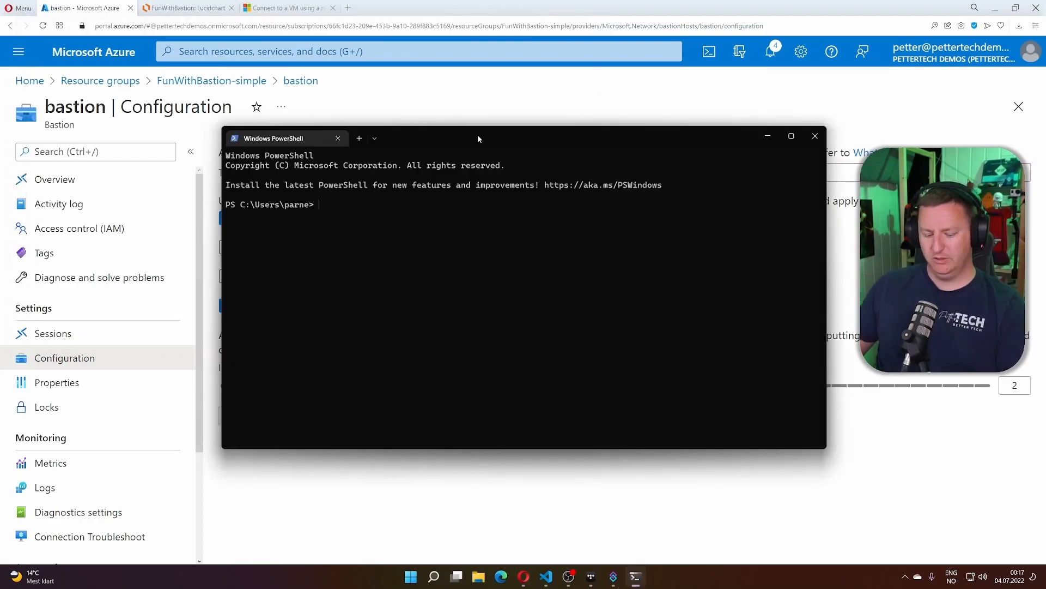
{"action": "type", "text": "a"}
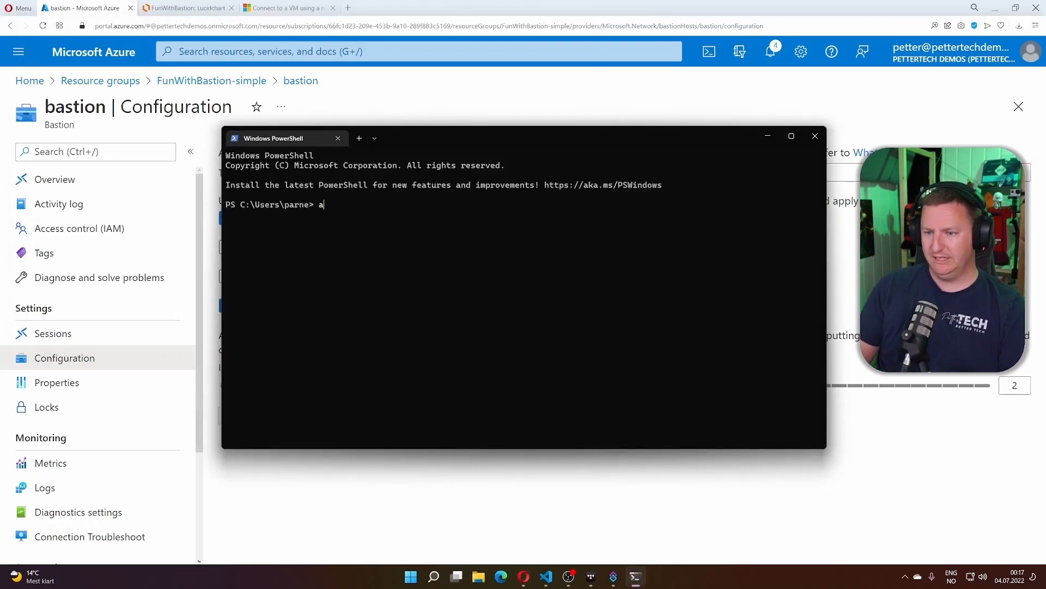
{"action": "type", "text": "z login"}
{"action": "key", "text": "Return"}
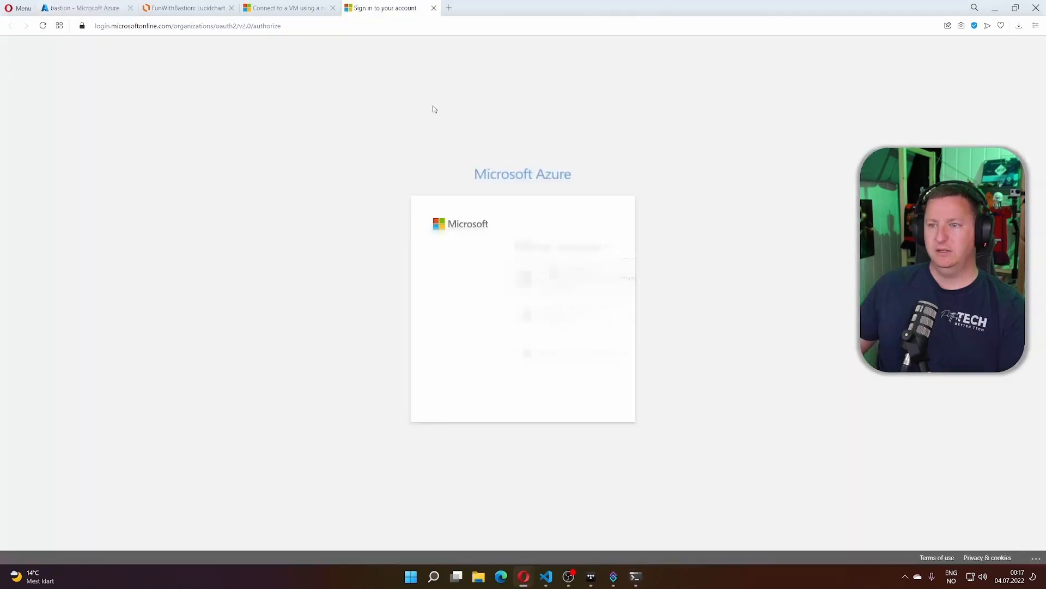
{"action": "left_click", "coordinate": [491, 276]}
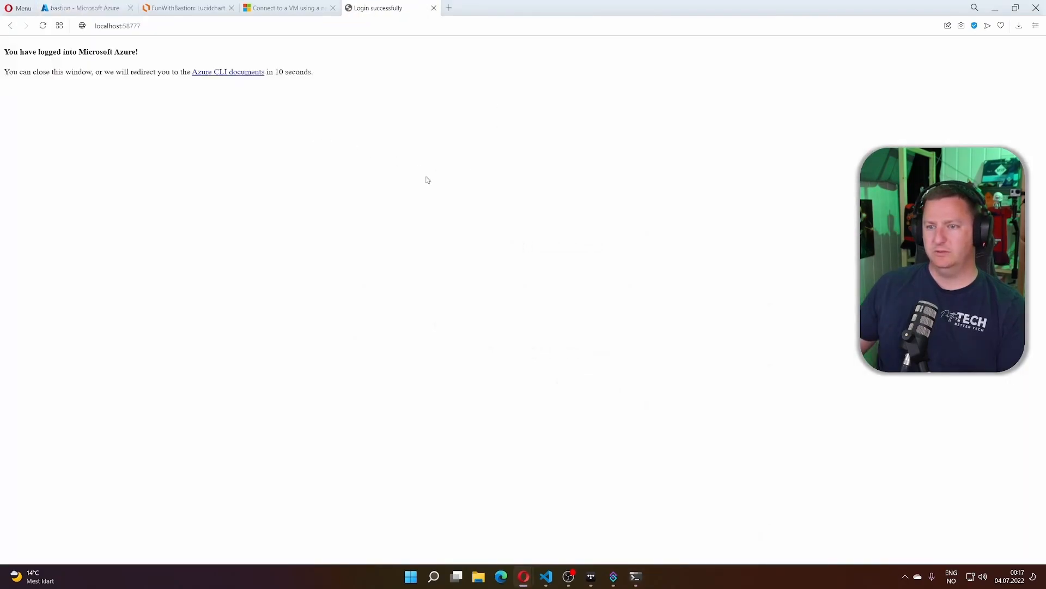
{"action": "left_click", "coordinate": [433, 7]}
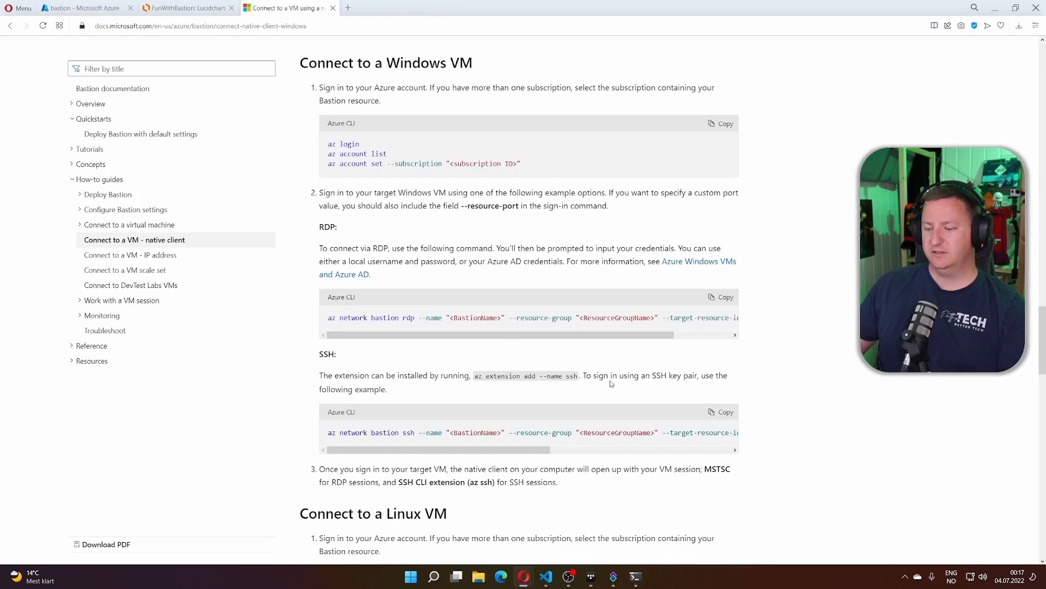
In PowerShell, run az account set --subscription with the quoted ID of the Microsoft Azure MVP Sponsorship subscription copied from the login output
{"action": "left_click", "coordinate": [635, 576]}
{"action": "type", "text": "a"}
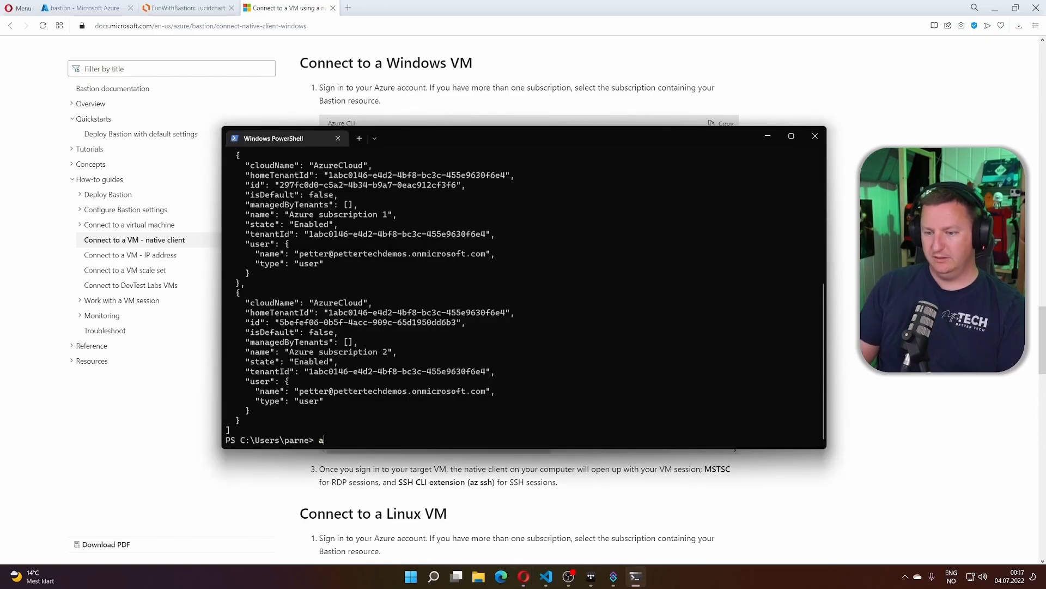
{"action": "type", "text": "z account "}
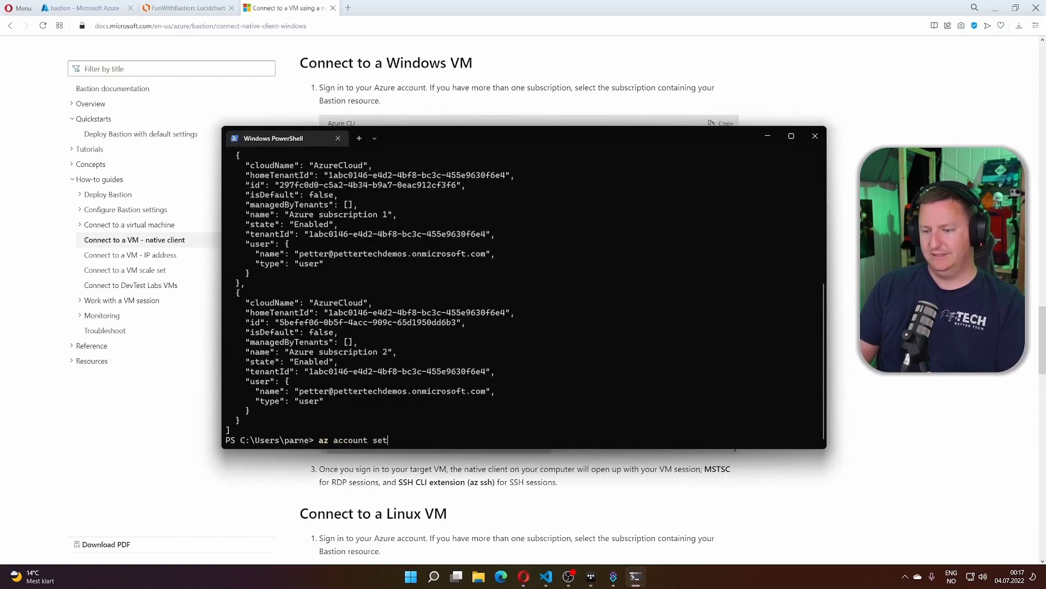
{"action": "type", "text": "set"}
{"action": "scroll", "coordinate": [358, 307], "scroll_direction": "up", "scroll_amount": 3}
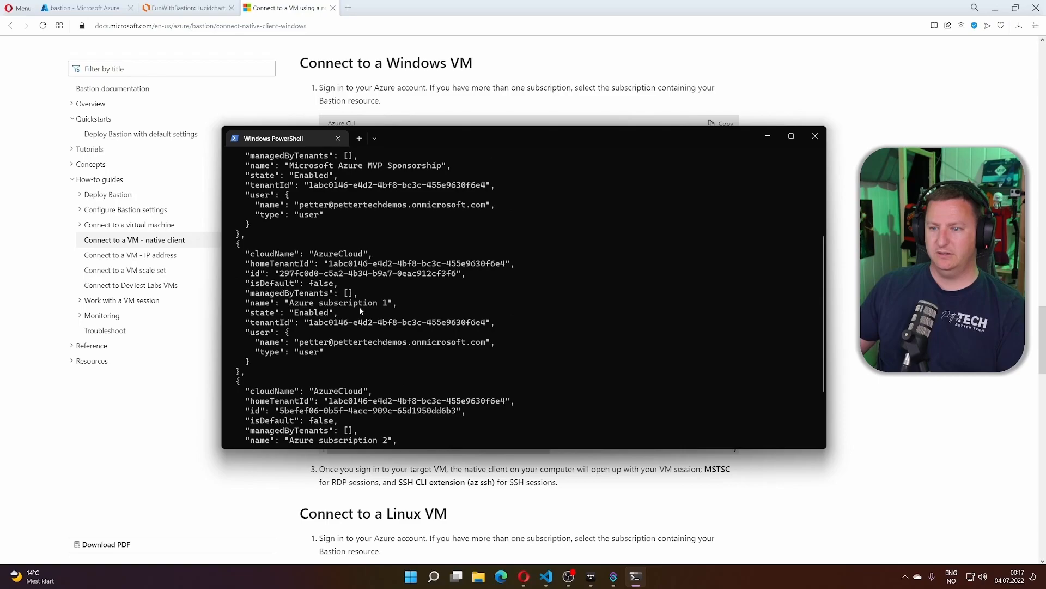
{"action": "scroll", "coordinate": [358, 307], "scroll_direction": "up", "scroll_amount": 2}
{"action": "left_click_drag", "start_coordinate": [281, 195], "coordinate": [449, 195]}
{"action": "right_click", "coordinate": [449, 195]}
{"action": "scroll", "coordinate": [464, 267], "scroll_direction": "down", "scroll_amount": 5}
{"action": "right_click", "coordinate": [503, 315]}
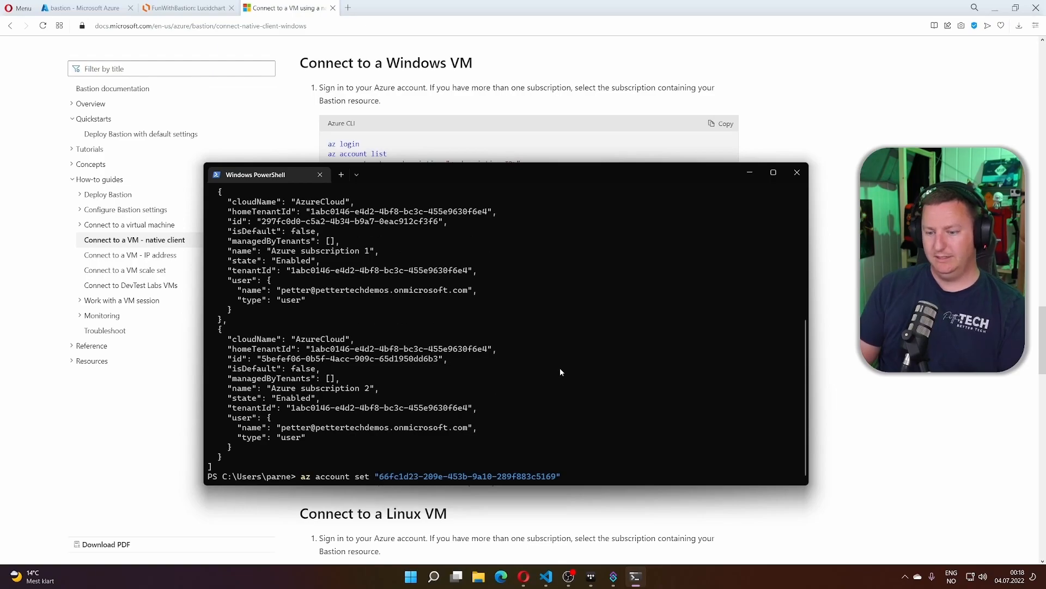
{"action": "type", "text": "--subscrip"}
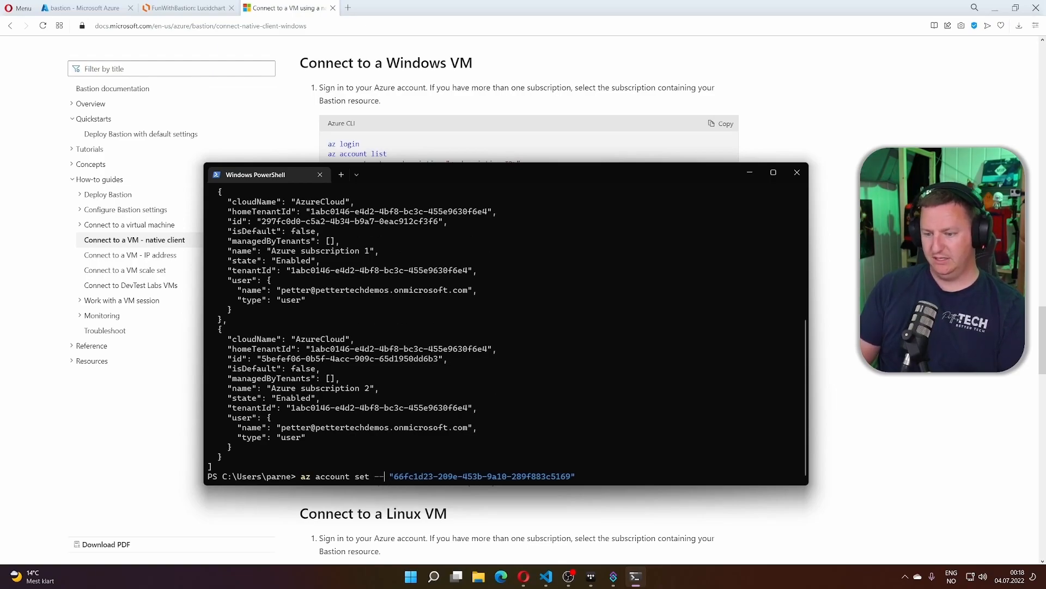
{"action": "type", "text": "tion"}
{"action": "key", "text": "Return"}
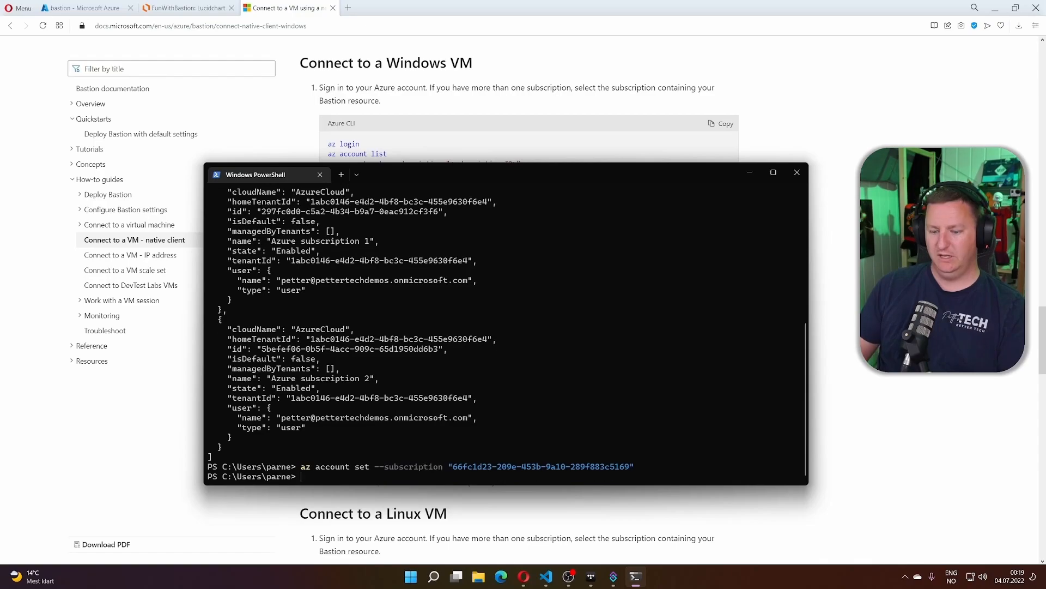
Begin an az network bastion rdp command with --name "bastion"
{"action": "type", "text": "net"}
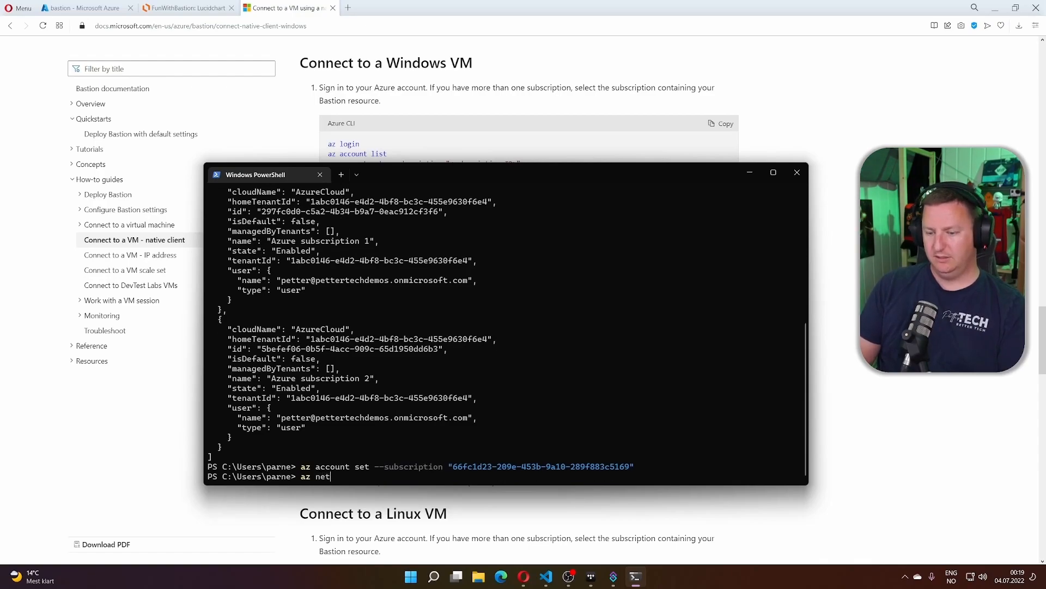
{"action": "type", "text": "work bastion rdp --name "}
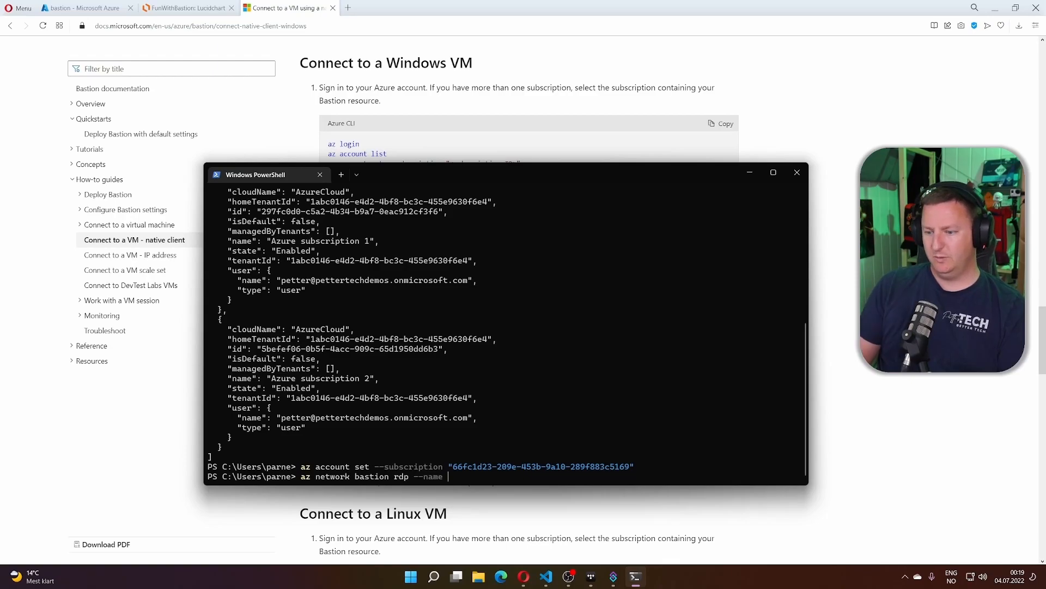
{"action": "type", "text": "\"b\""}
{"action": "key", "text": "Left"}
{"action": "type", "text": "b"}
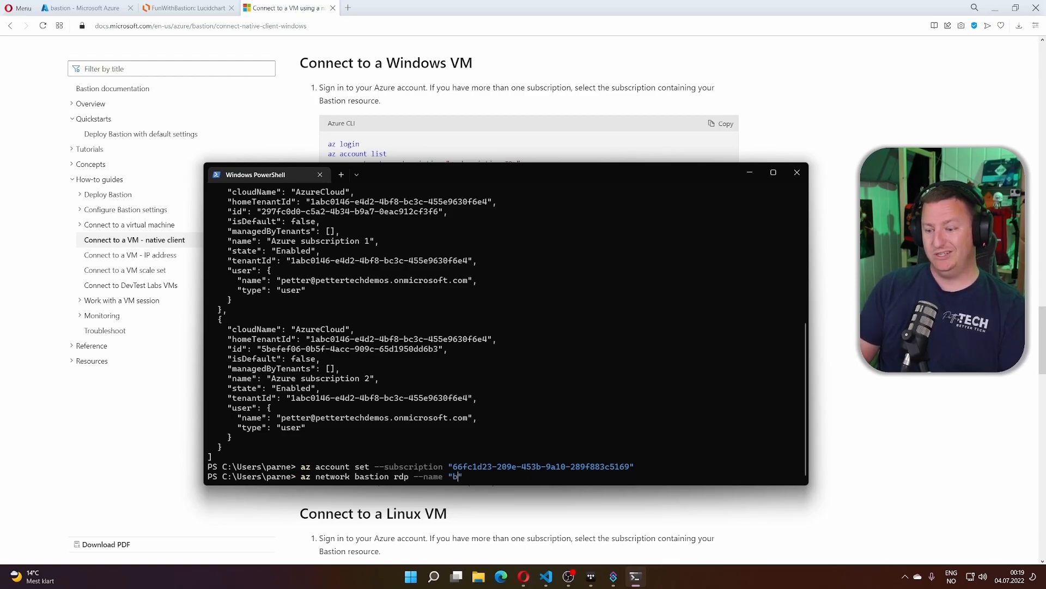
{"action": "type", "text": "astion"}
{"action": "key", "text": "Right"}
Add --resource-group "FunWithBastion-simple" to the Bastion RDP command, pasting the resource group name from the Azure portal
{"action": "type", "text": "--"}
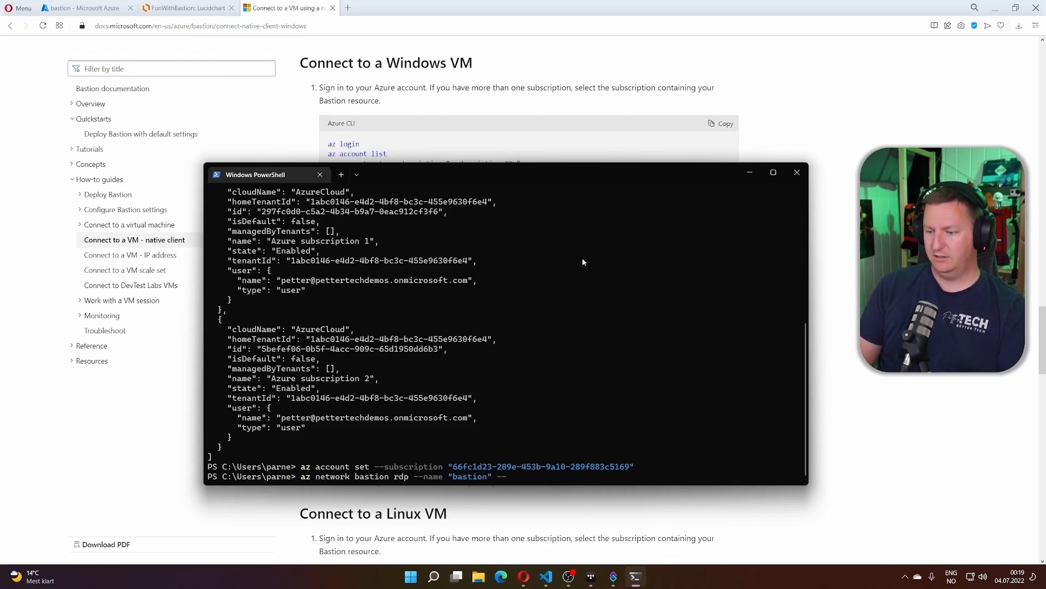
{"action": "type", "text": "resource-group"}
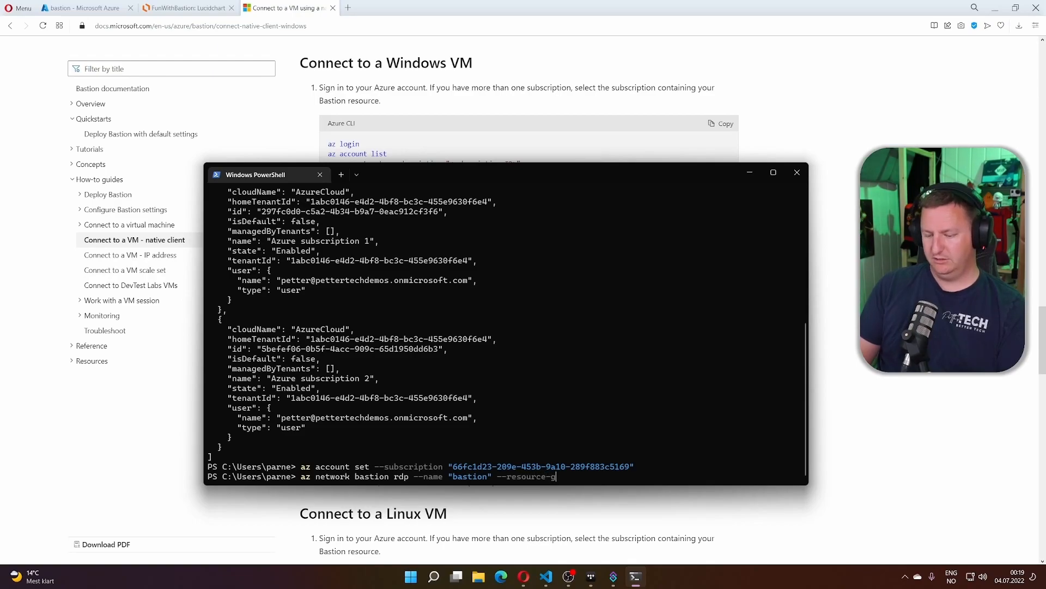
{"action": "type", "text": "\"\""}
{"action": "key", "text": "Left"}
{"action": "type", "text": "FunWithBastion-simple"}
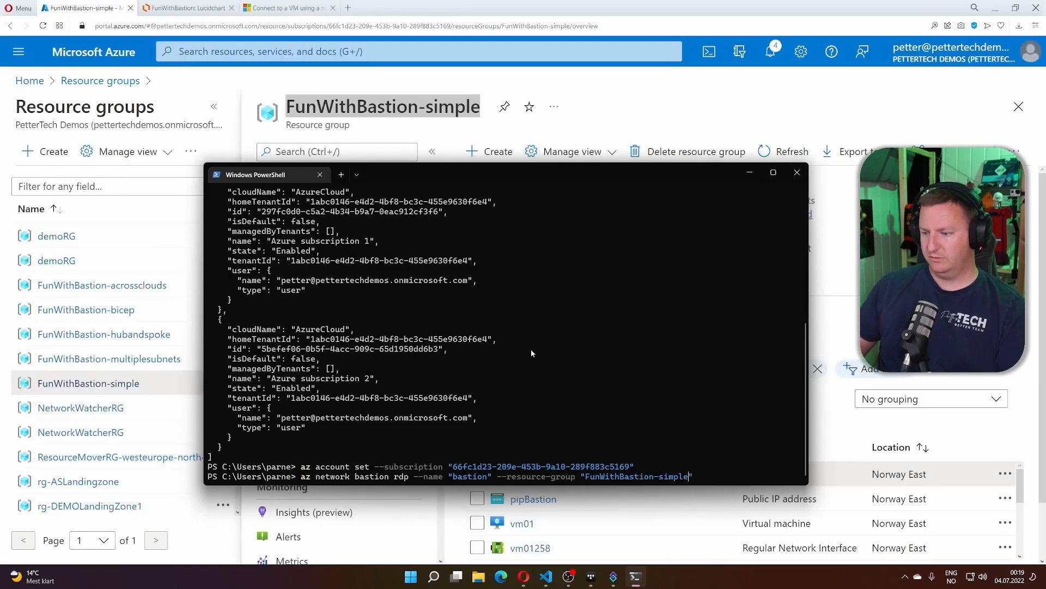
{"action": "key", "text": "Right"}
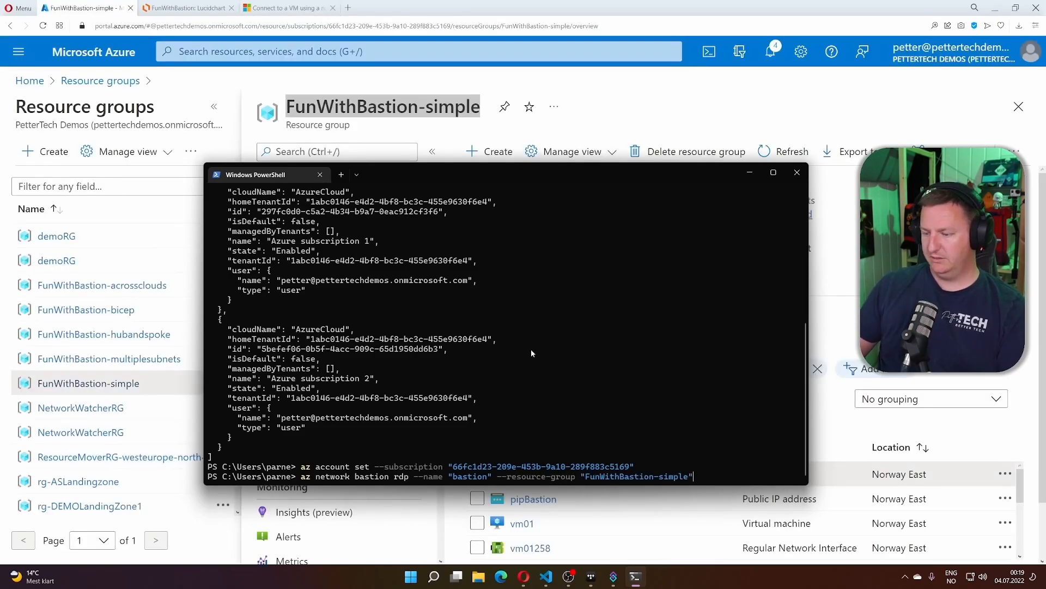
Add the --target-resource-id parameter with an empty pair of quotes to the Bastion RDP command
{"action": "type", "text": "--tar"}
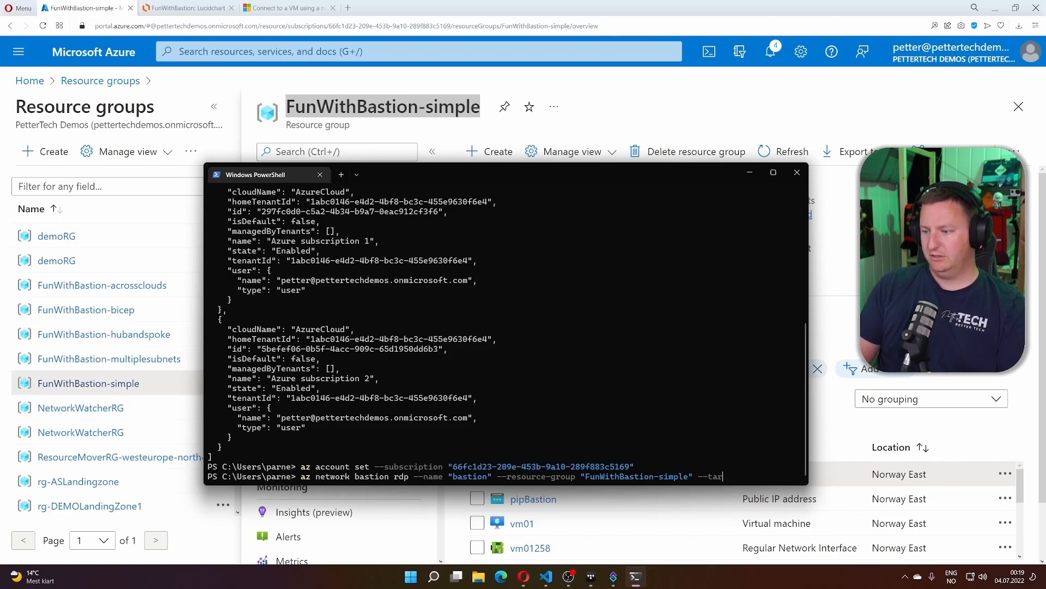
{"action": "type", "text": "get-resource-id \""}
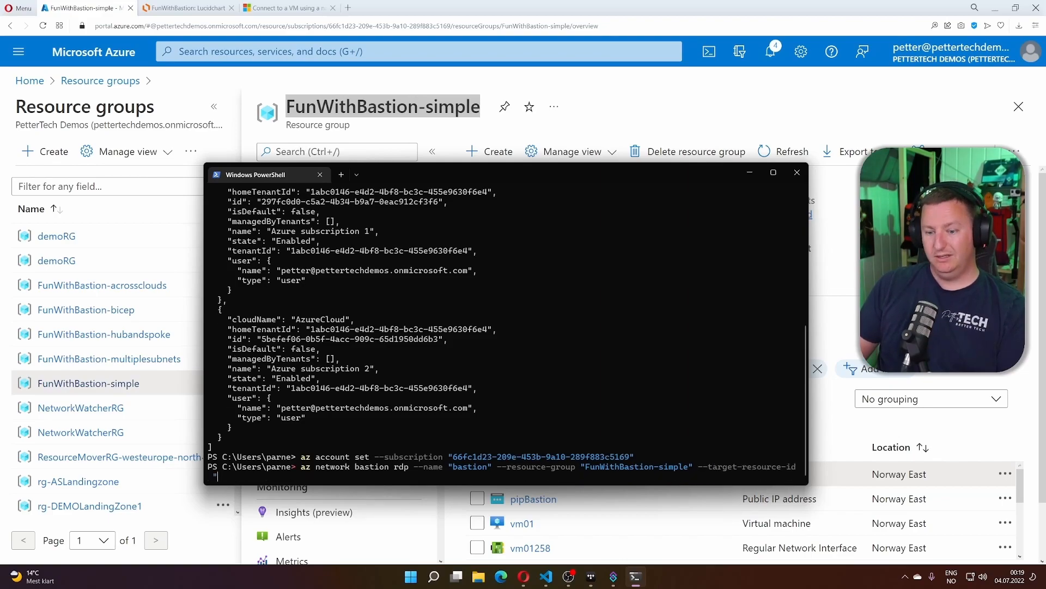
{"action": "type", "text": "\""}
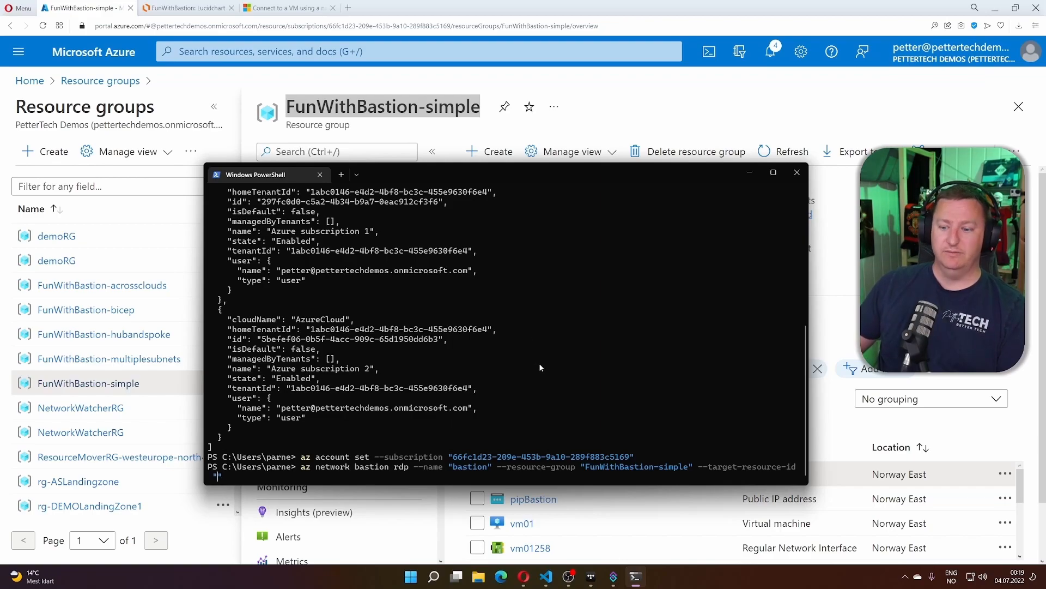
Switch to the Azure portal, show the properties of virtual machine vm01, and copy its resource ID
{"action": "left_click", "coordinate": [596, 525]}
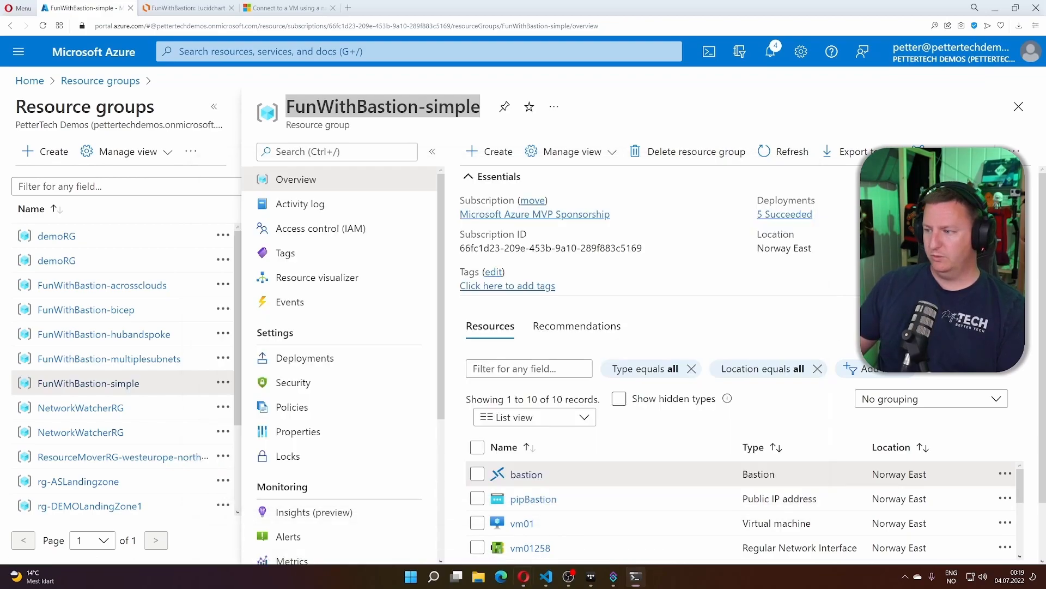
{"action": "left_click", "coordinate": [525, 527]}
{"action": "scroll", "coordinate": [82, 334], "scroll_direction": "down", "scroll_amount": 5}
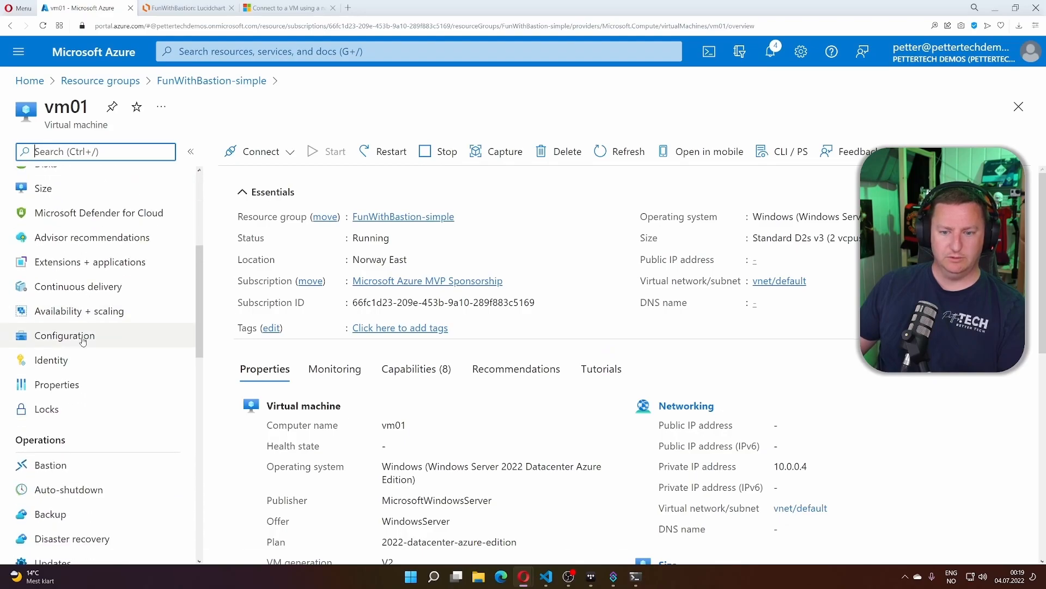
{"action": "left_click", "coordinate": [57, 385]}
{"action": "scroll", "coordinate": [525, 317], "scroll_direction": "down", "scroll_amount": 9}
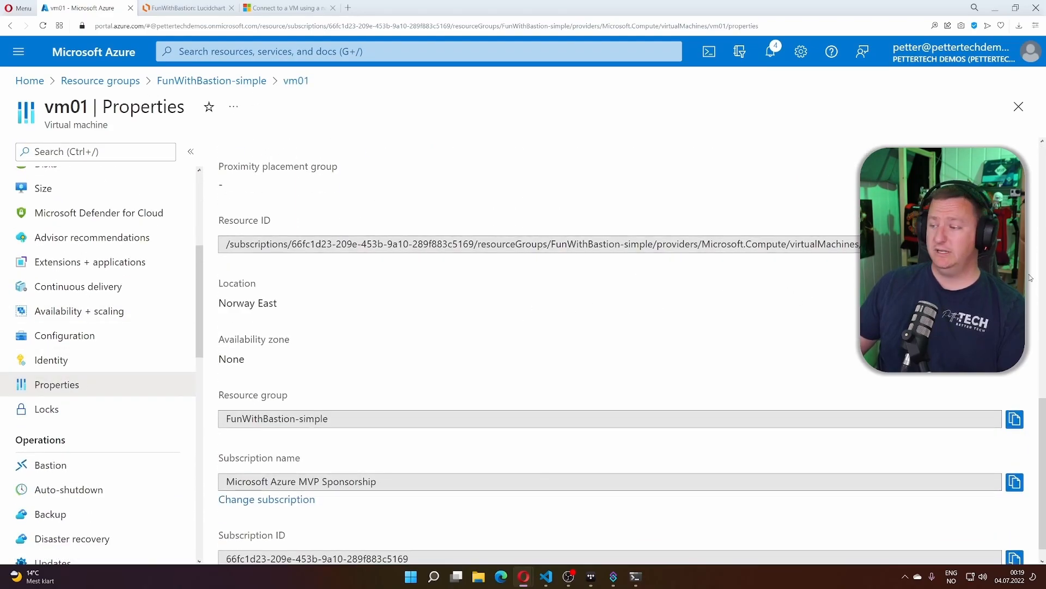
Back in PowerShell, paste vm01's resource ID between the quotes after --target-resource-id and run the Bastion RDP command
{"action": "left_click", "coordinate": [635, 576]}
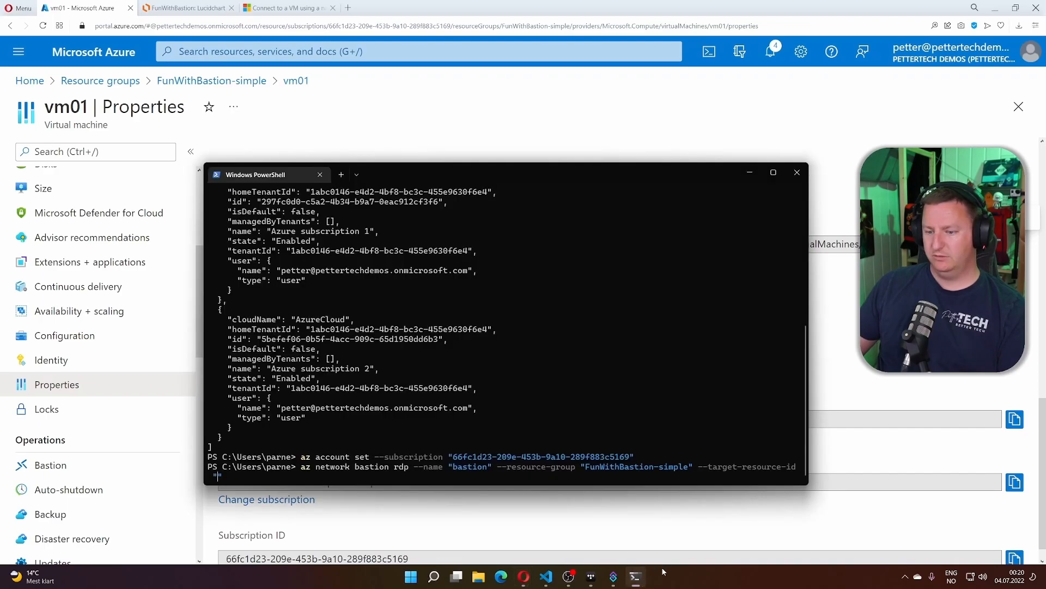
{"action": "type", "text": "/subscriptions/66fc1d23-209e-453b-9a10-289f883c5169/resourceGroups/FunWithBastion-simple/providers/Microsoft.Compute/virtualMachines/vm01"}
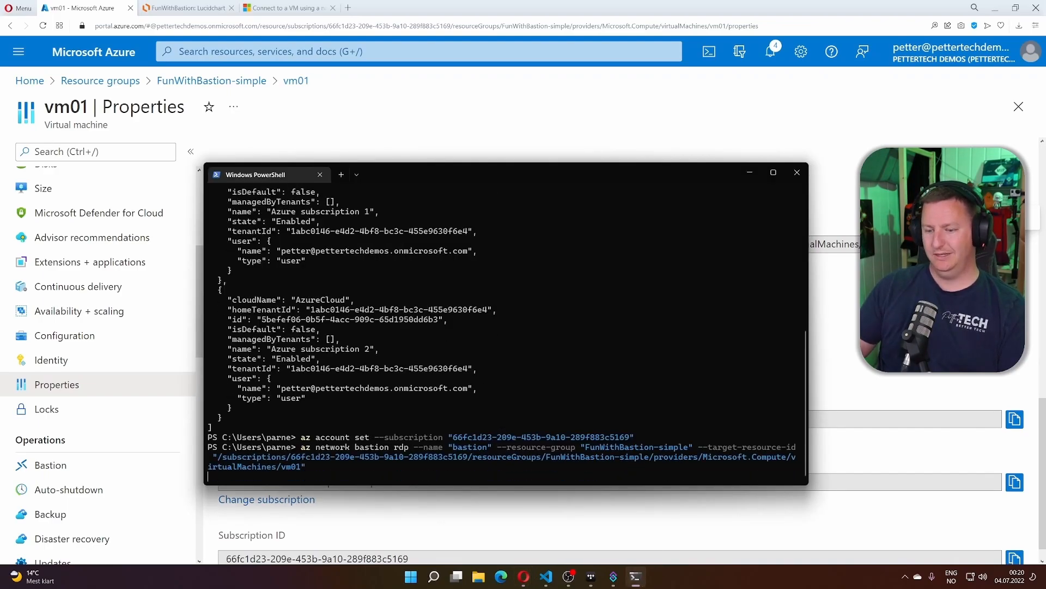
{"action": "key", "text": "Return"}
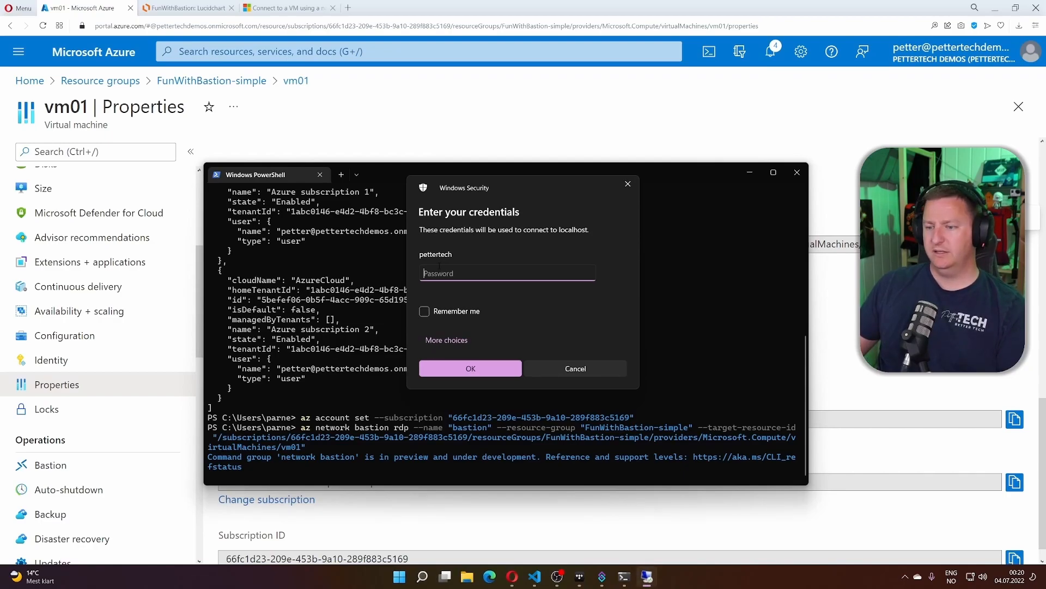
Choose to use a different account, enter the VM's local user name with the .\ prefix and the account password, and start the remote session
{"action": "left_click", "coordinate": [458, 340]}
{"action": "left_click", "coordinate": [499, 388]}
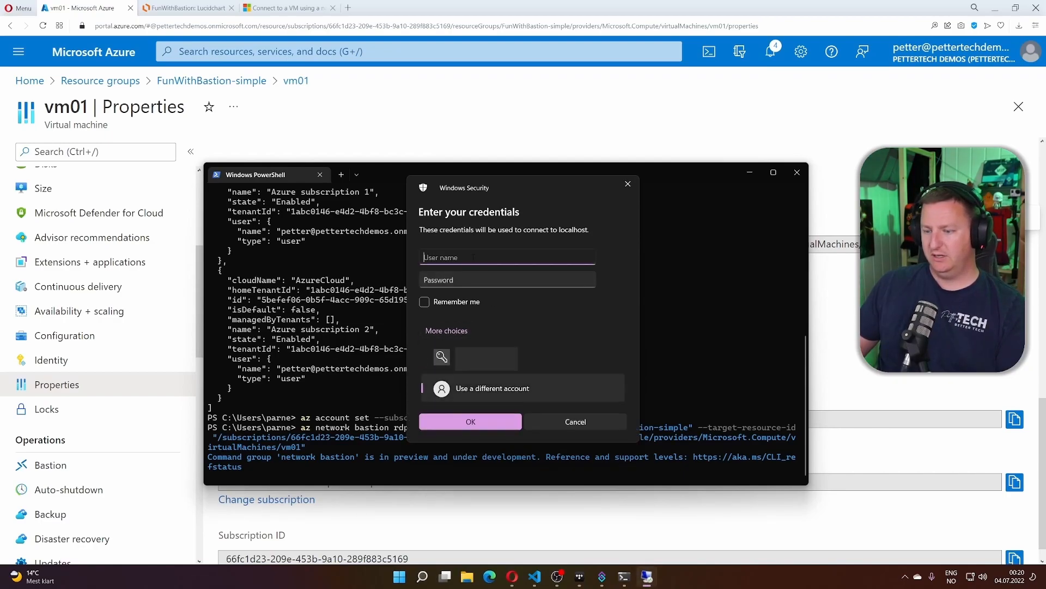
{"action": "type", "text": ".\\pettertech"}
{"action": "key", "text": "Tab"}
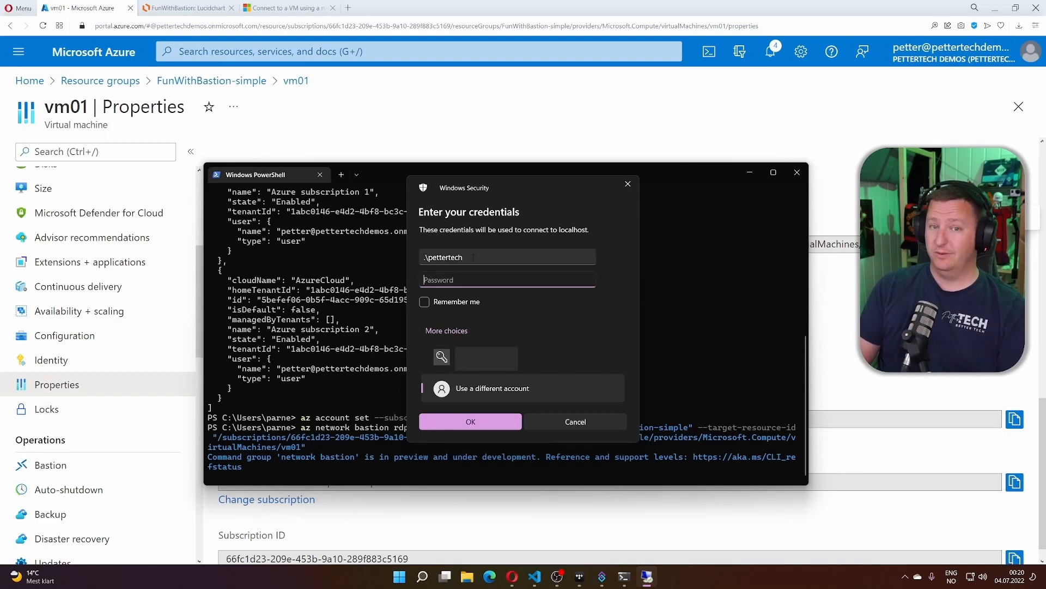
{"action": "key", "text": "Return"}
{"action": "left_click", "coordinate": [565, 367]}
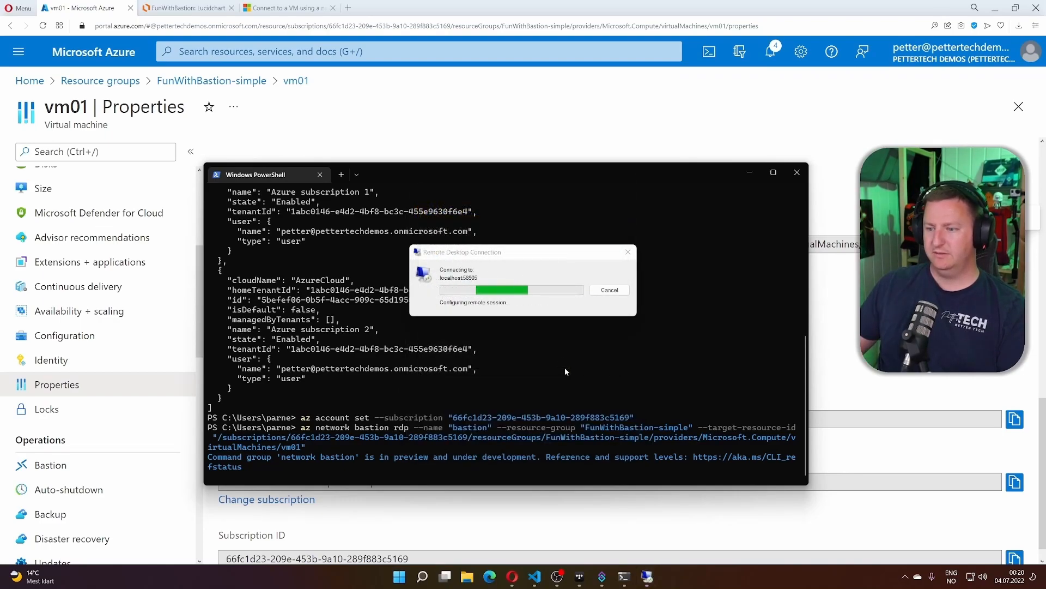